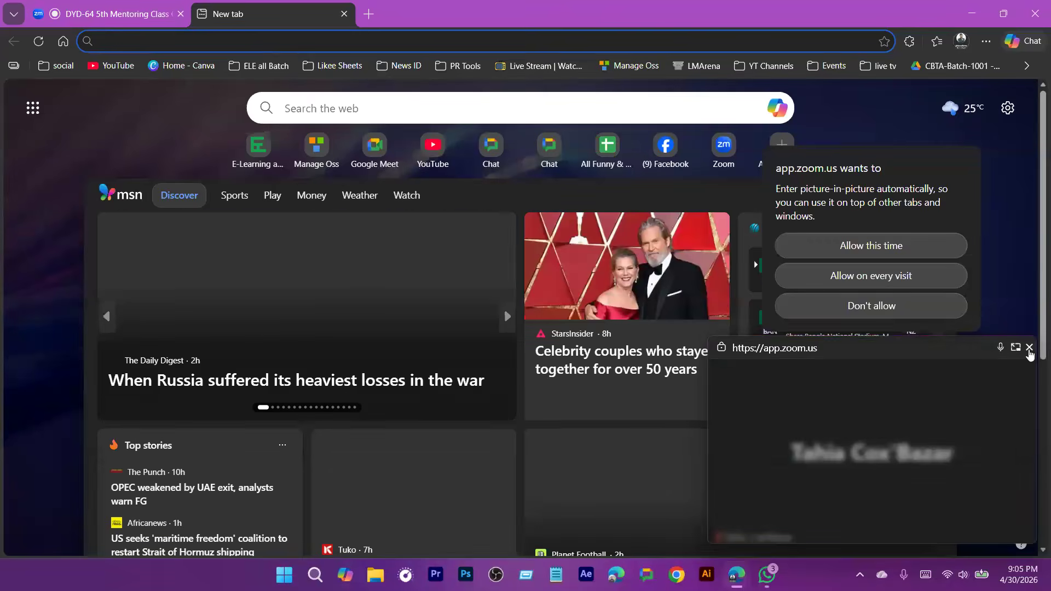
- Dismiss the picture-in-picture permission request and open the motion and graphic designer's published portfolio on sites.google.com
{"action": "left_click", "coordinate": [890, 254]}
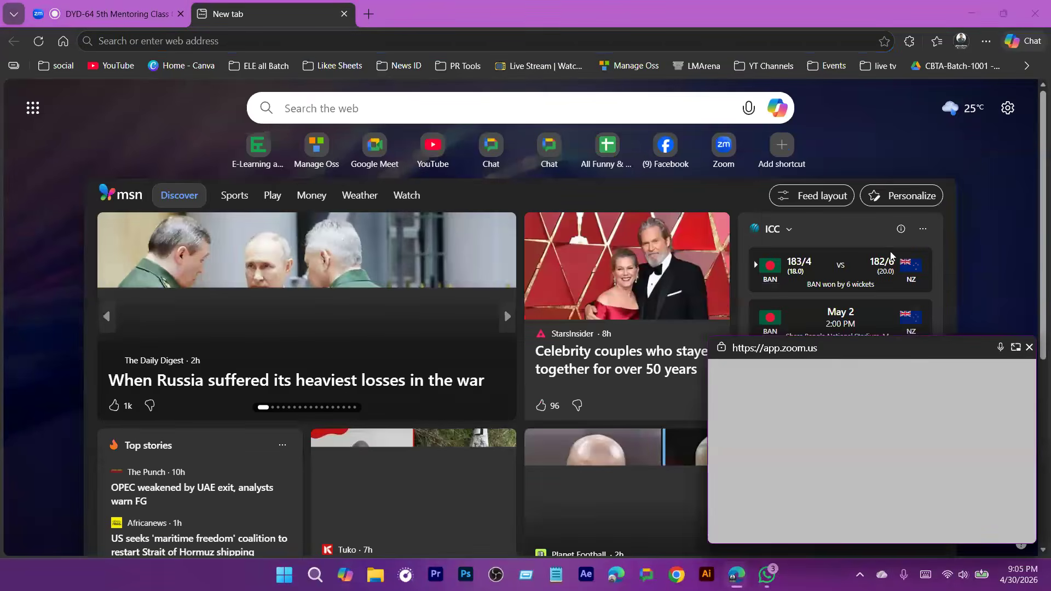
{"action": "left_click", "coordinate": [237, 37]}
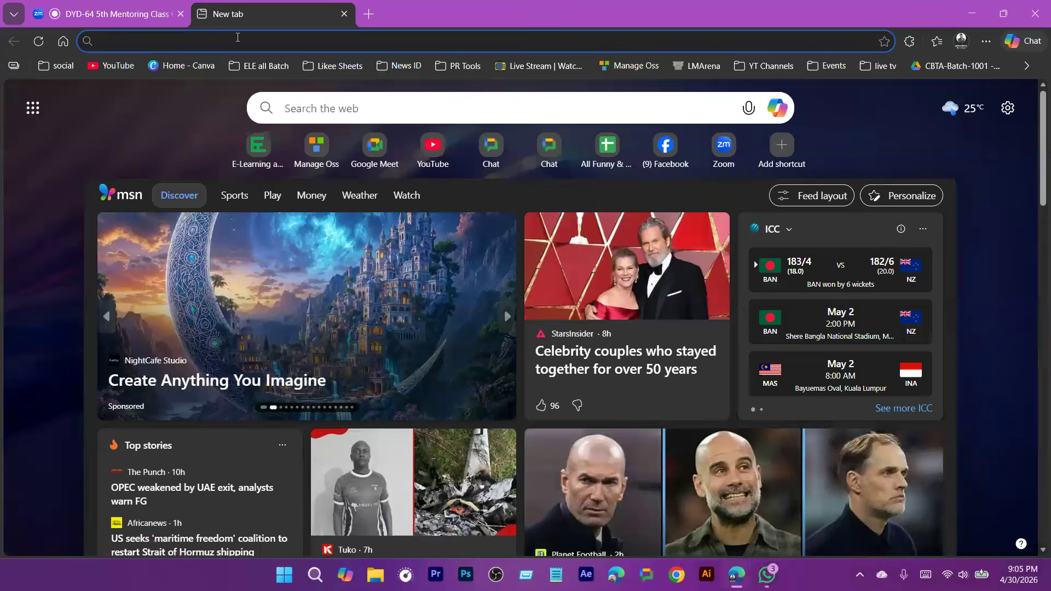
{"action": "type", "text": "sites.google.com/view/himelbme"}
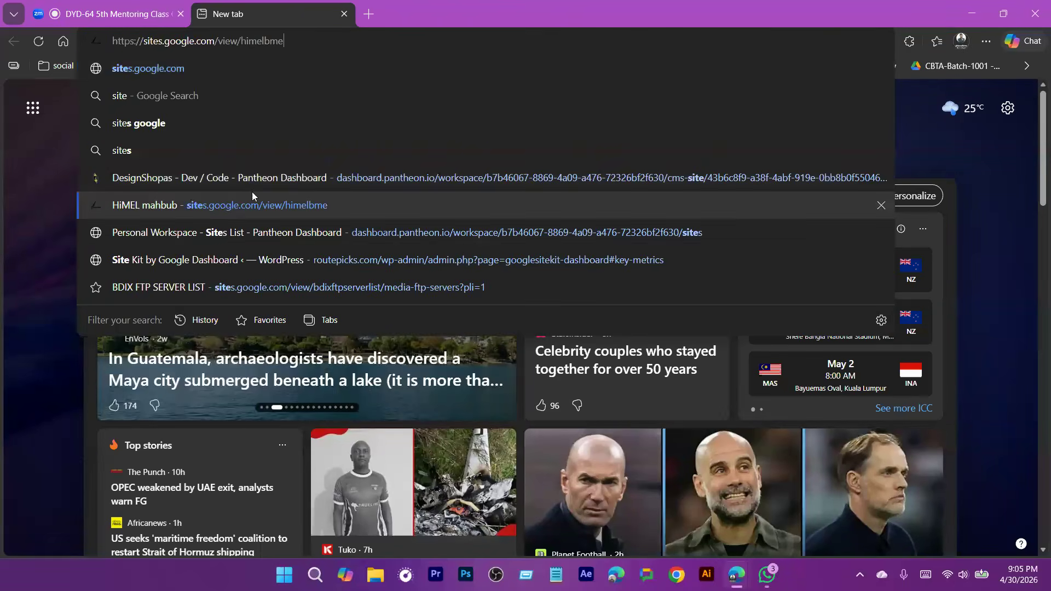
{"action": "left_click", "coordinate": [252, 194]}
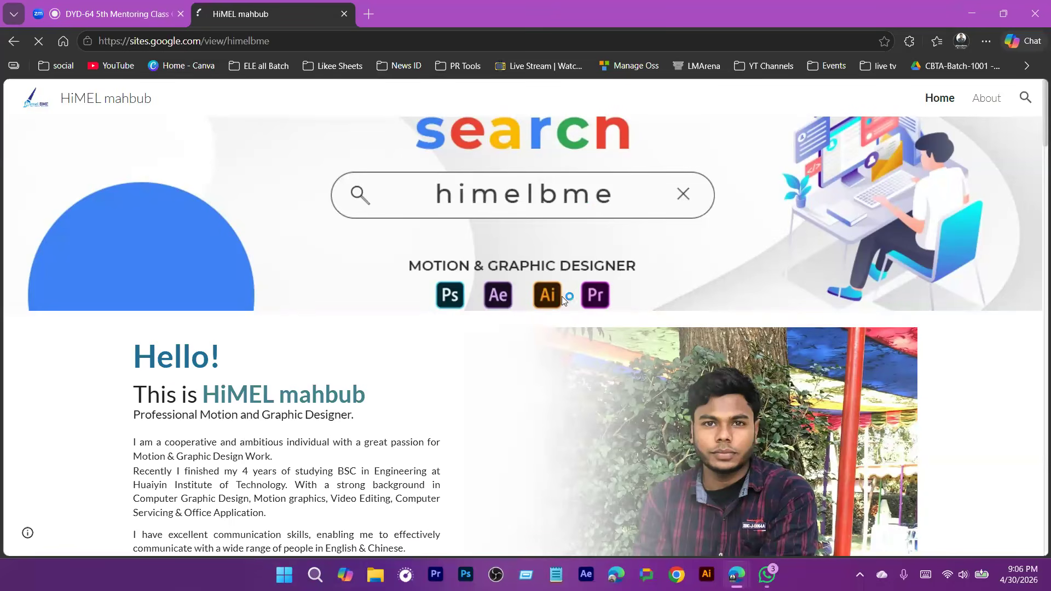
- Examine the portfolio page from its introduction through the product, logo and explainer videos to the contact section
{"action": "scroll", "coordinate": [561, 297], "scroll_direction": "down", "scroll_amount": 1}
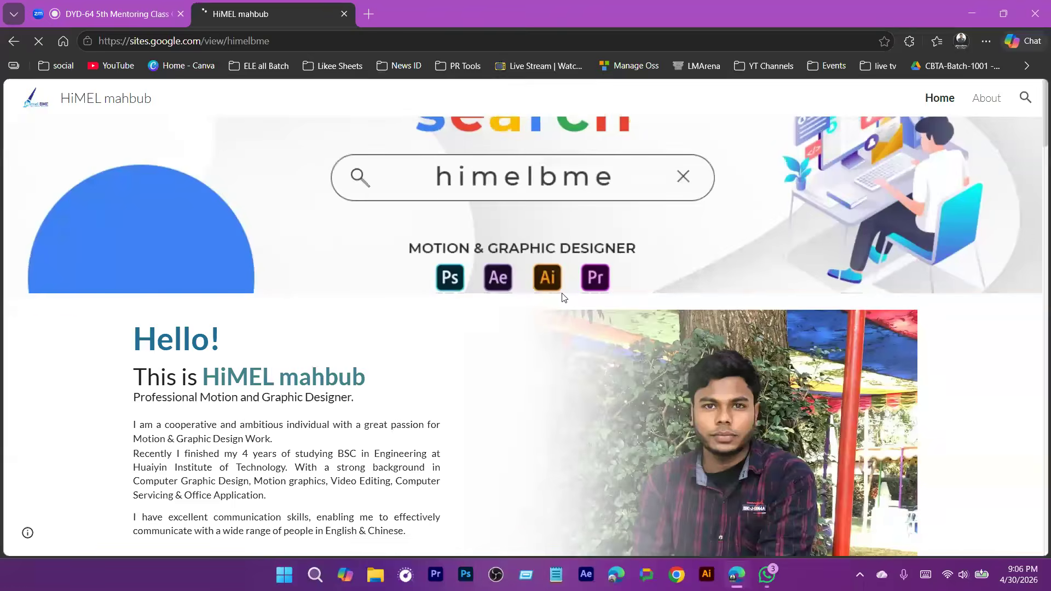
{"action": "scroll", "coordinate": [564, 297], "scroll_direction": "down", "scroll_amount": 10}
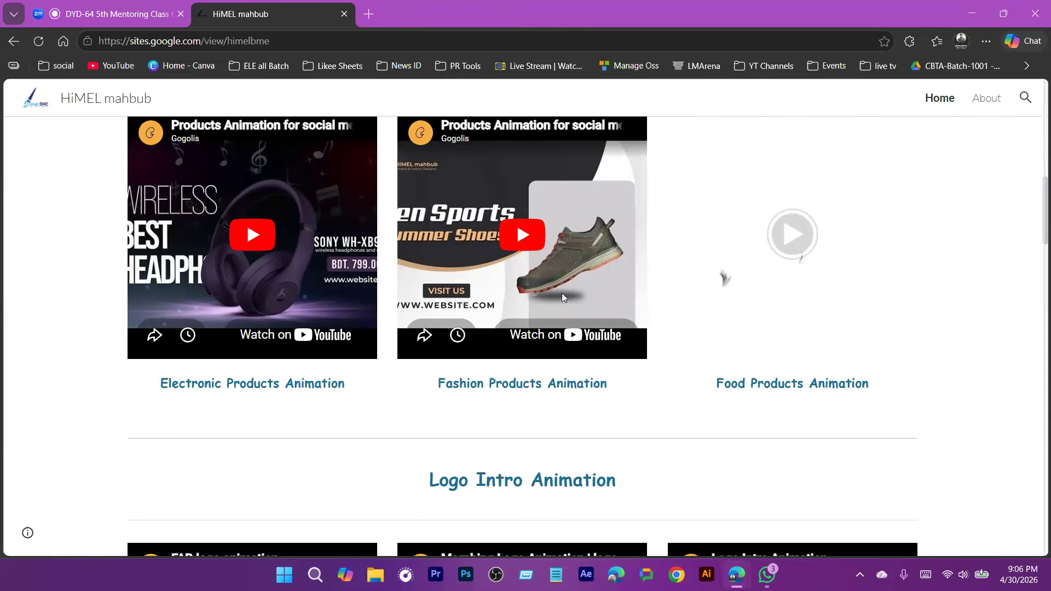
{"action": "scroll", "coordinate": [475, 190], "scroll_direction": "down", "scroll_amount": 8}
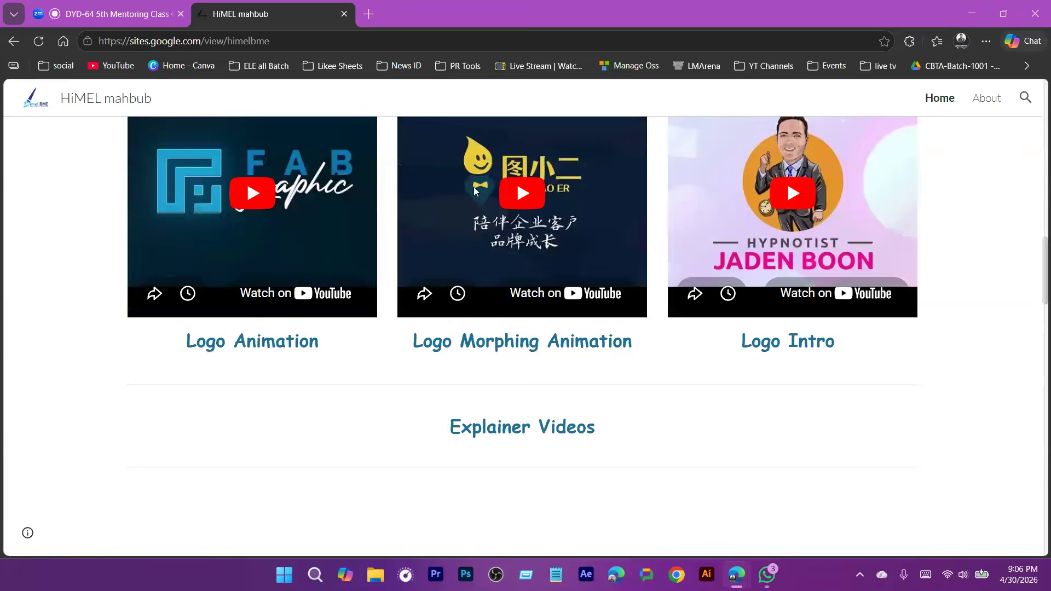
{"action": "scroll", "coordinate": [517, 274], "scroll_direction": "down", "scroll_amount": 15}
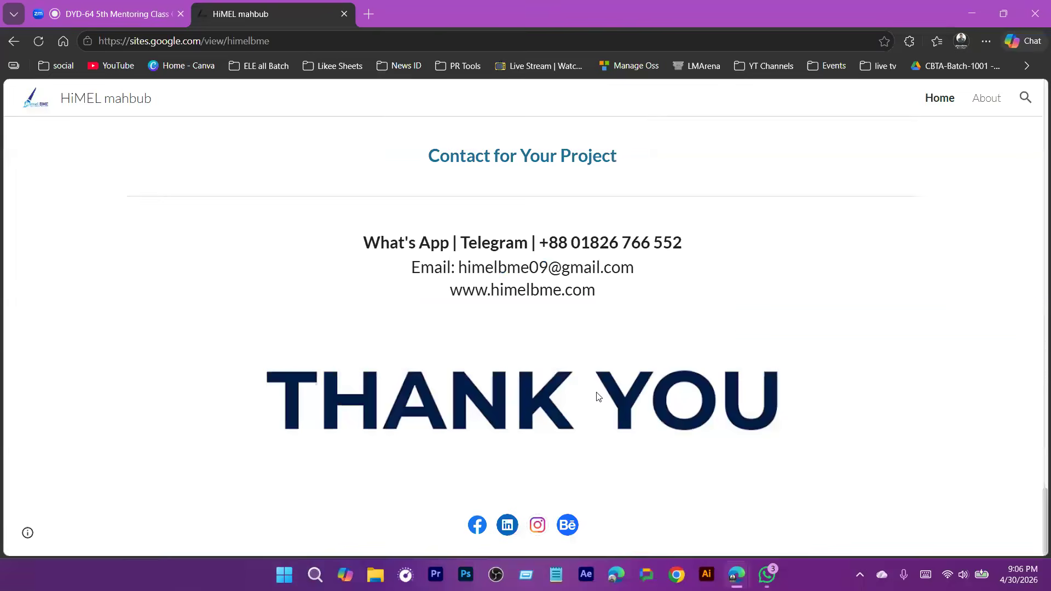
{"action": "scroll", "coordinate": [598, 396], "scroll_direction": "up", "scroll_amount": 15}
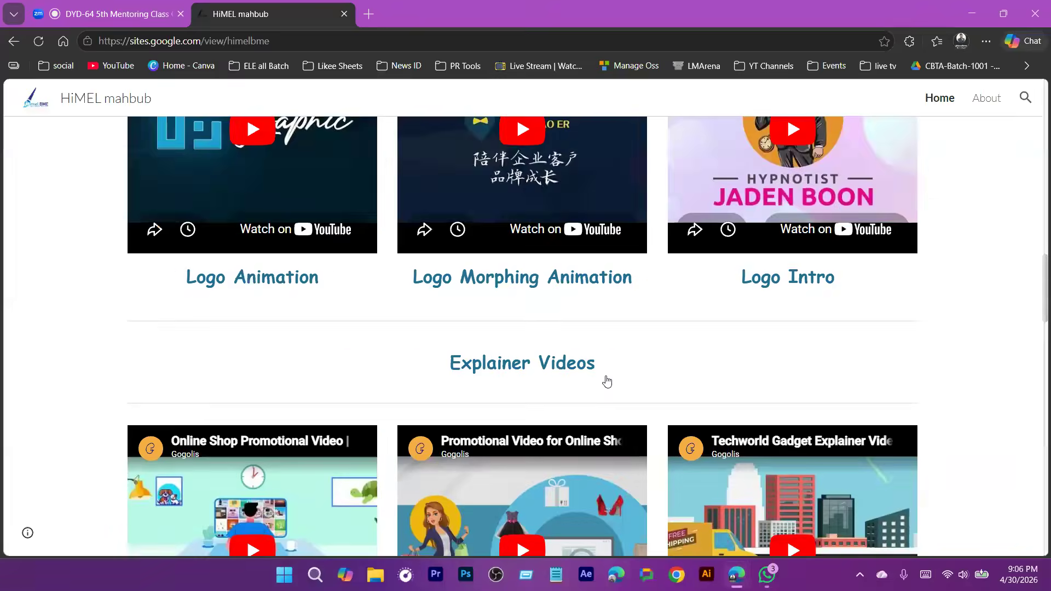
{"action": "scroll", "coordinate": [606, 381], "scroll_direction": "up", "scroll_amount": 10}
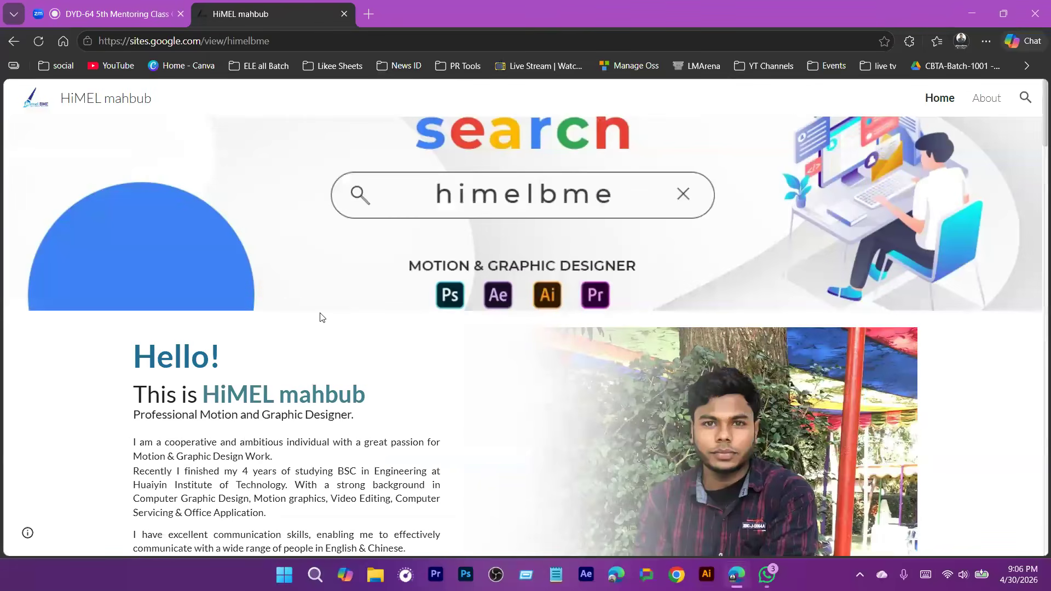
- Copy the portfolio's link and paste it into a message for the Zoom Meeting Group Chat
{"action": "left_click", "coordinate": [186, 42]}
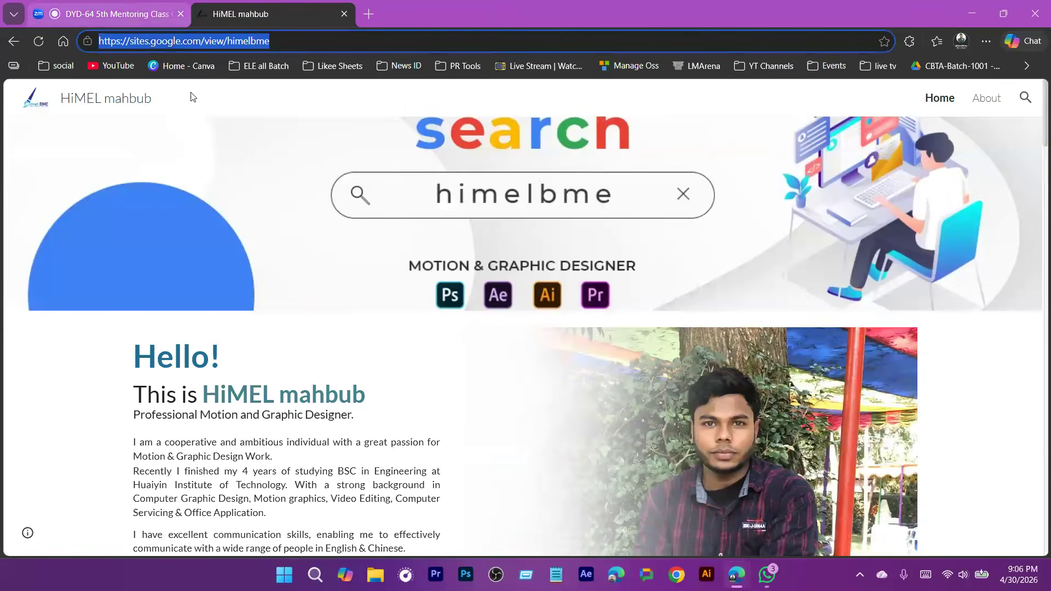
{"action": "left_click", "coordinate": [136, 15]}
{"action": "left_click", "coordinate": [332, 533]}
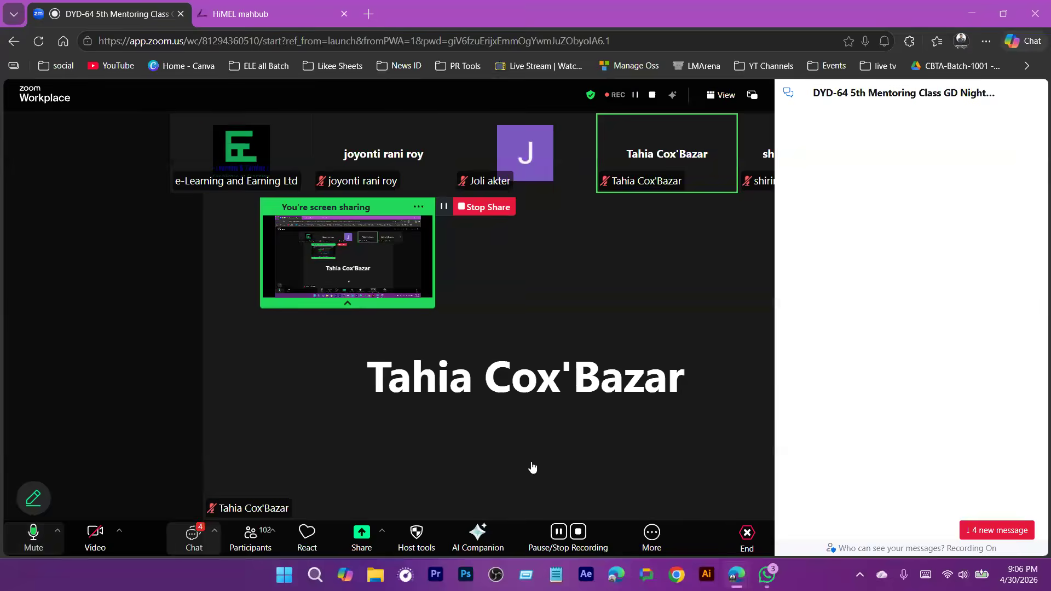
{"action": "type", "text": "HiMEL mahbub"}
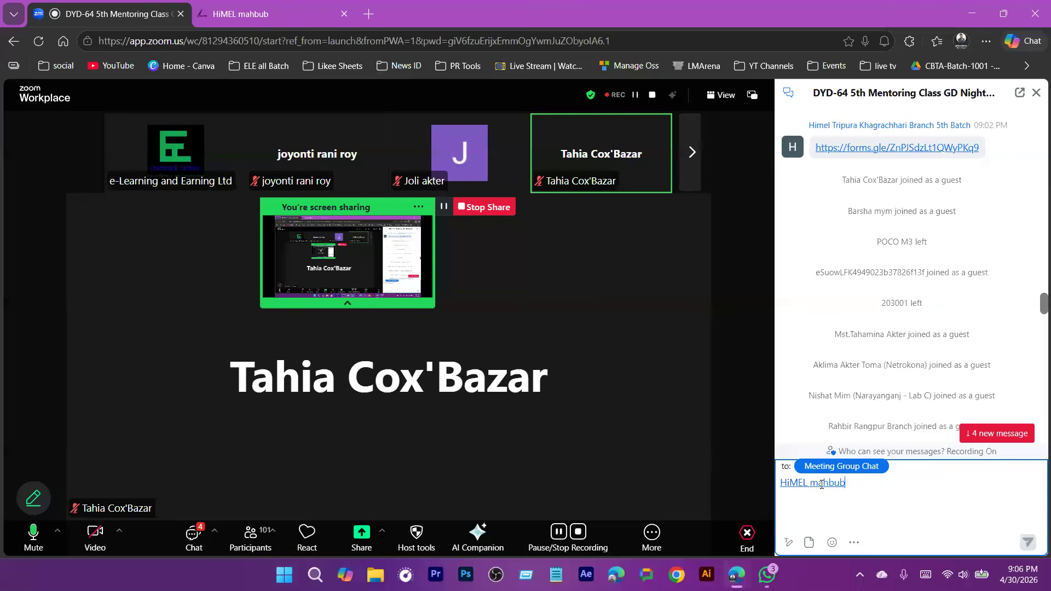
{"action": "left_click", "coordinate": [271, 4]}
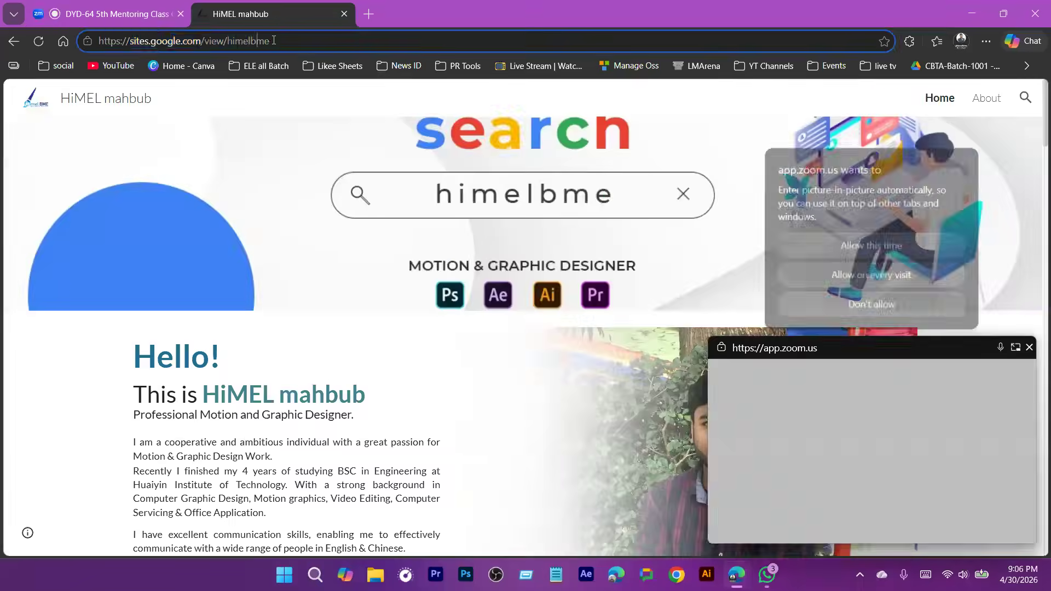
{"action": "key", "text": "ctrl+l"}
{"action": "key", "text": "ctrl+c"}
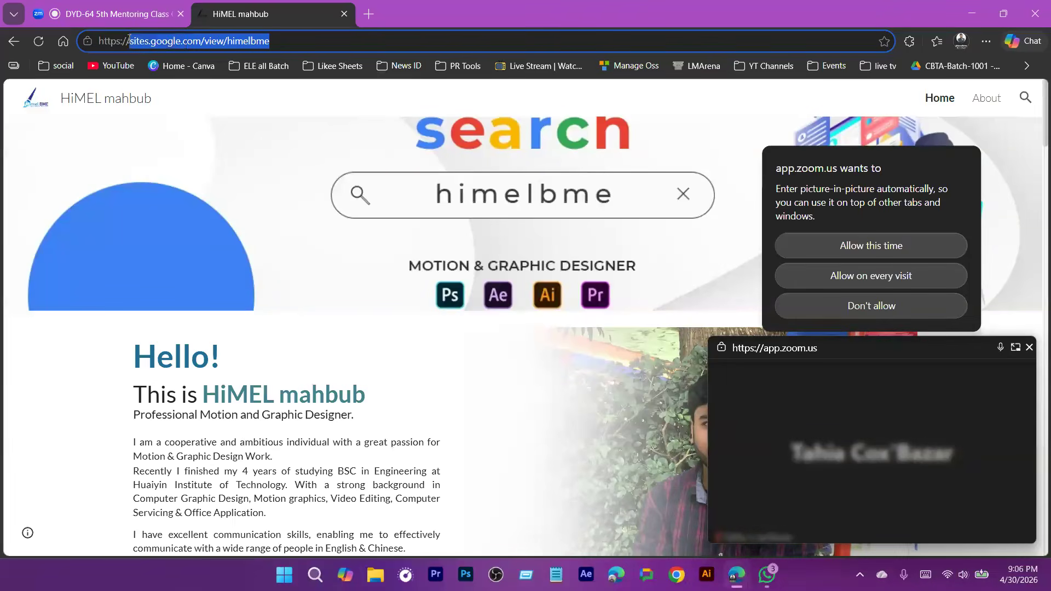
{"action": "left_click", "coordinate": [146, 5]}
{"action": "key", "text": "ctrl+a"}
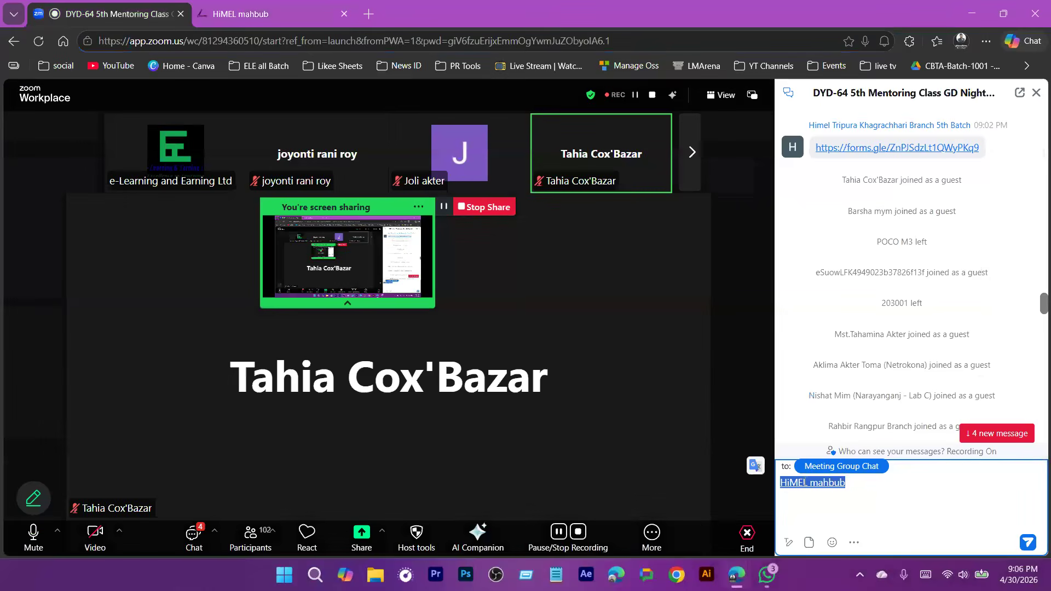
{"action": "key", "text": "ctrl+v"}
{"action": "key", "text": "Return"}
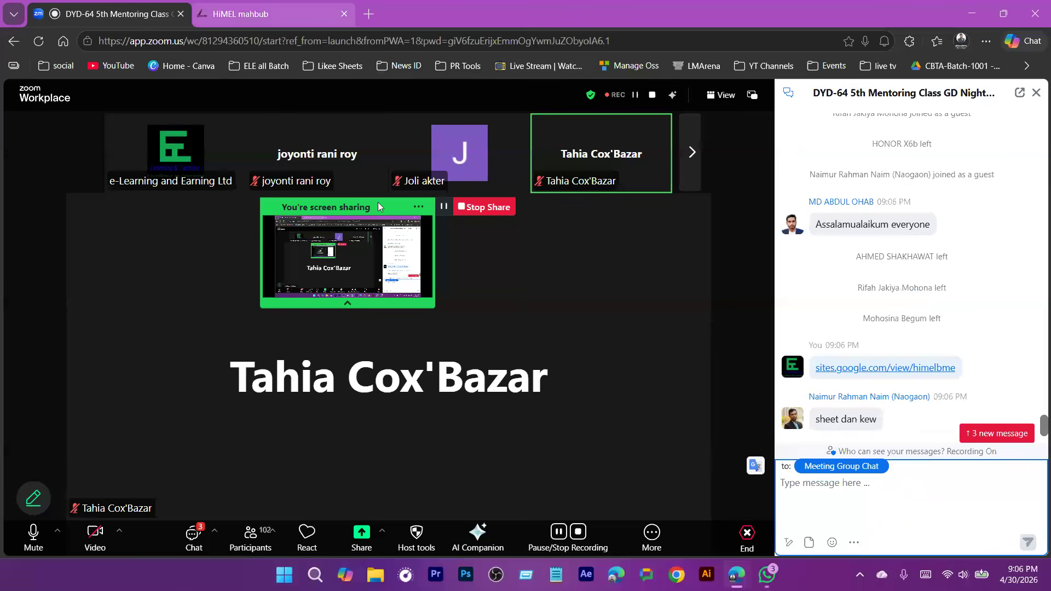
- Return to the portfolio page, close the floating Zoom window and copy only sites.google.com from the page address
{"action": "left_click", "coordinate": [269, 14]}
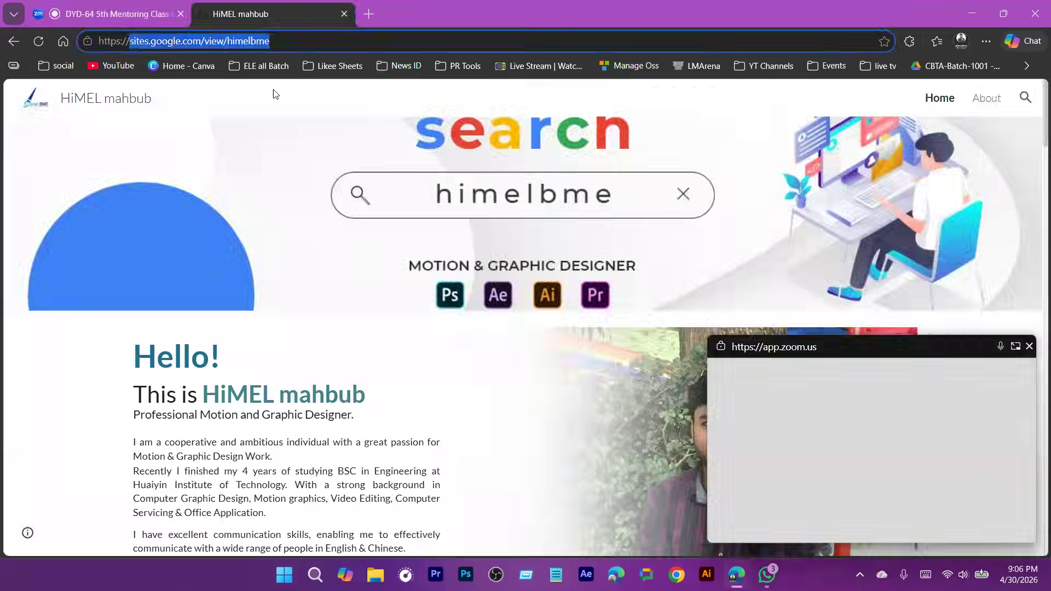
{"action": "left_click", "coordinate": [914, 244]}
{"action": "left_click", "coordinate": [1029, 347]}
{"action": "left_click", "coordinate": [210, 41]}
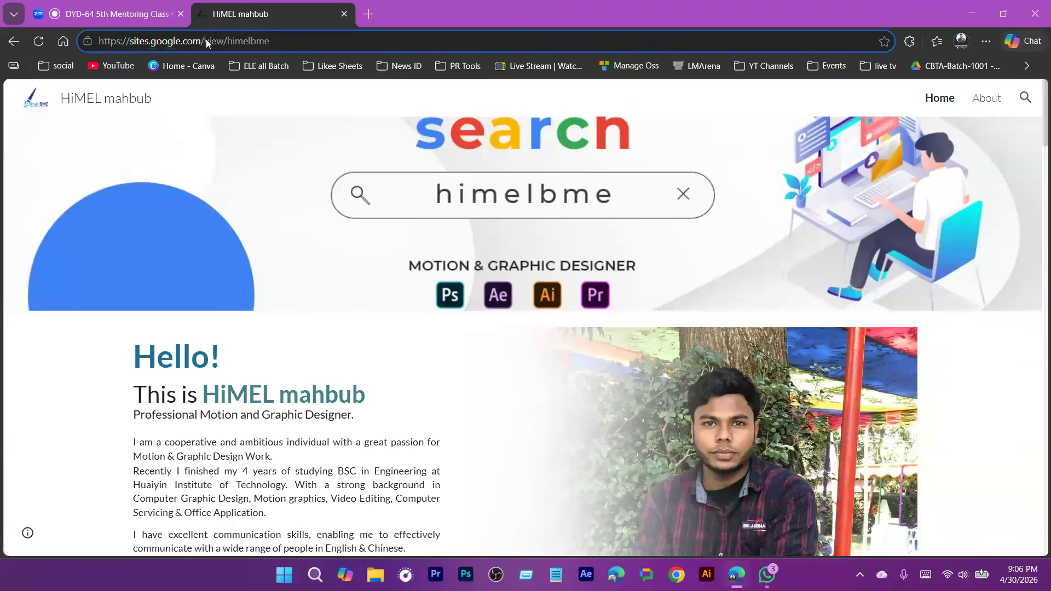
{"action": "left_click_drag", "start_coordinate": [201, 38], "coordinate": [130, 40]}
{"action": "key", "text": "ctrl+c"}
{"action": "right_click", "coordinate": [141, 45]}
{"action": "left_click", "coordinate": [181, 221]}
- Open the Google Sites home page in a new tab using the copied sites.google.com address
{"action": "left_click", "coordinate": [369, 15]}
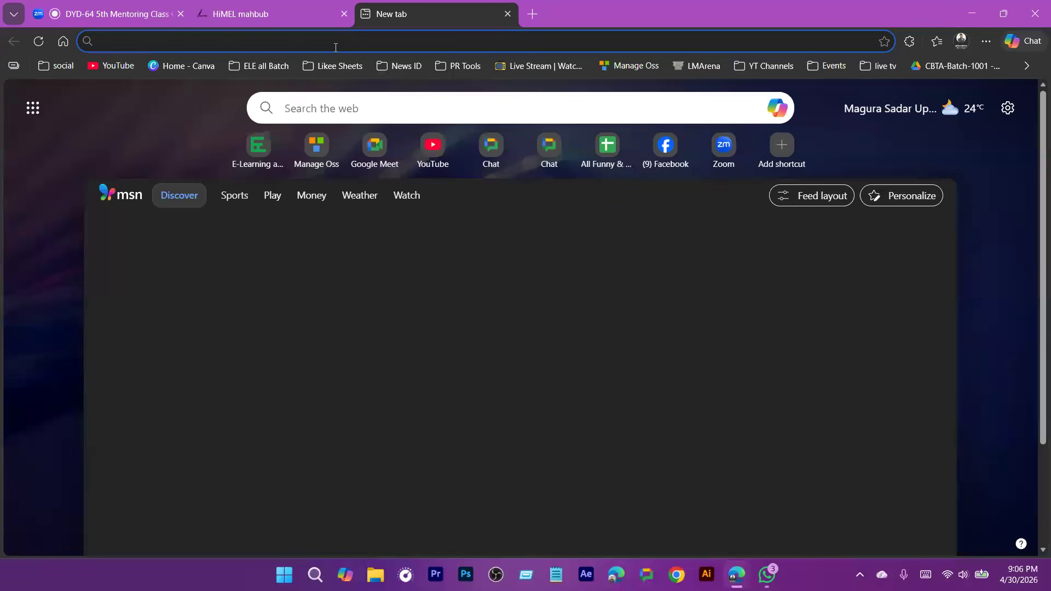
{"action": "key", "text": "ctrl+v"}
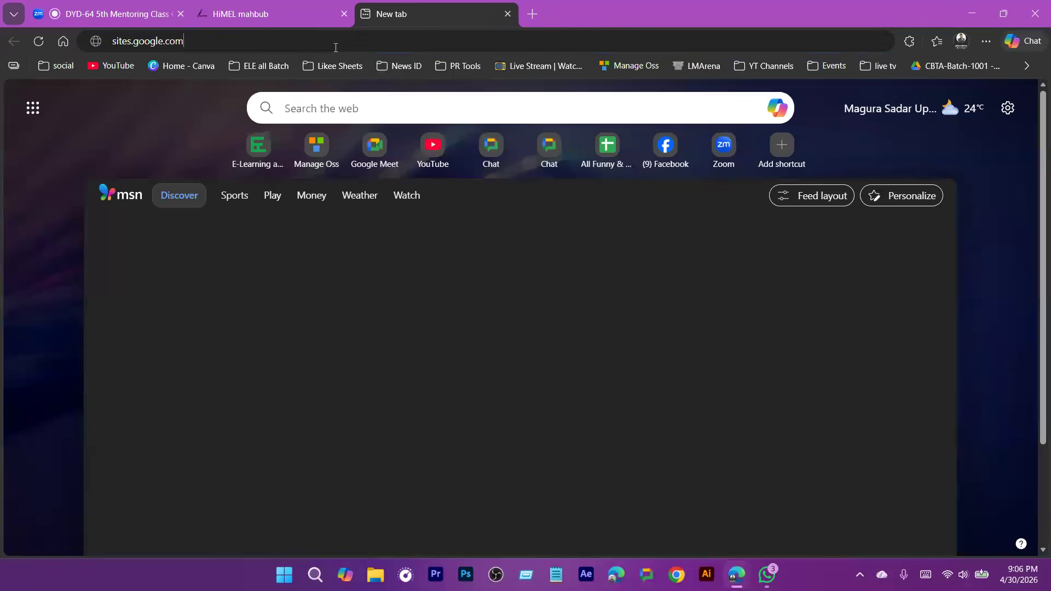
{"action": "key", "text": "Return"}
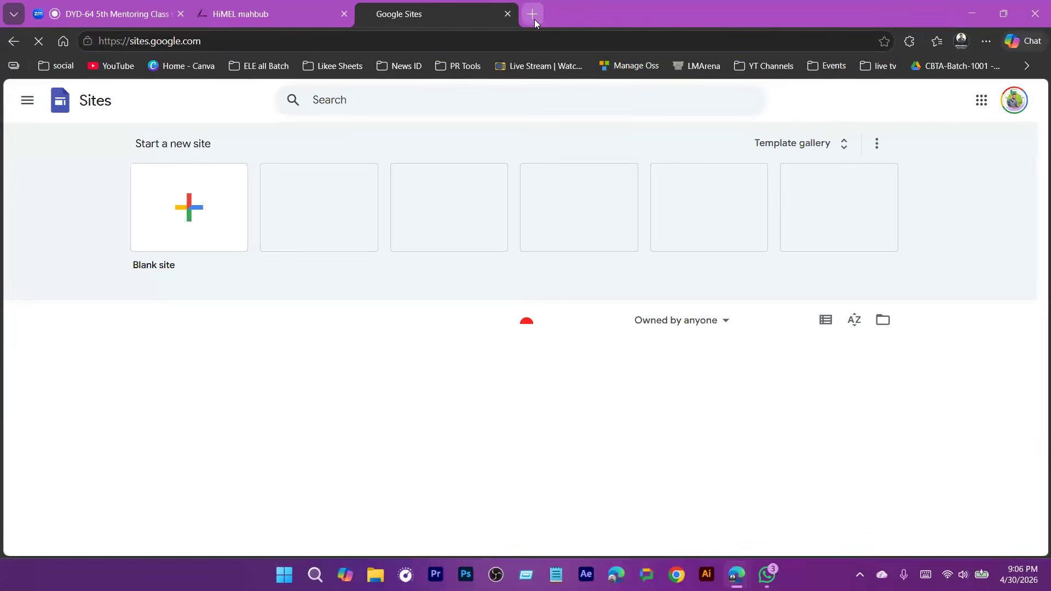
- Search Google for "google Sites" in another new tab and close the floating Zoom window over the results
{"action": "left_click", "coordinate": [534, 18]}
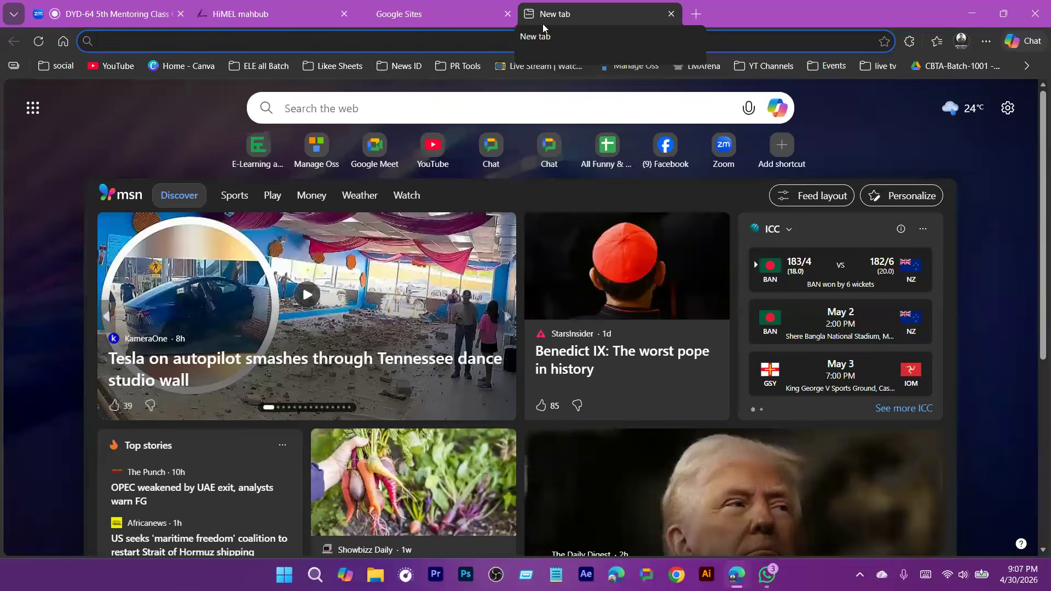
{"action": "type", "text": "g"}
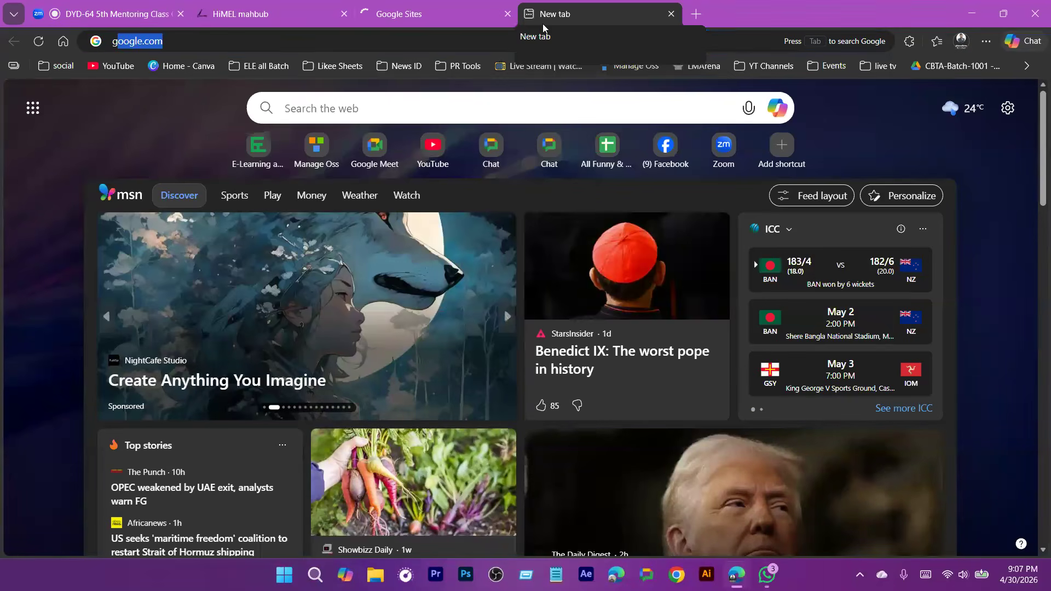
{"action": "type", "text": "oogle "}
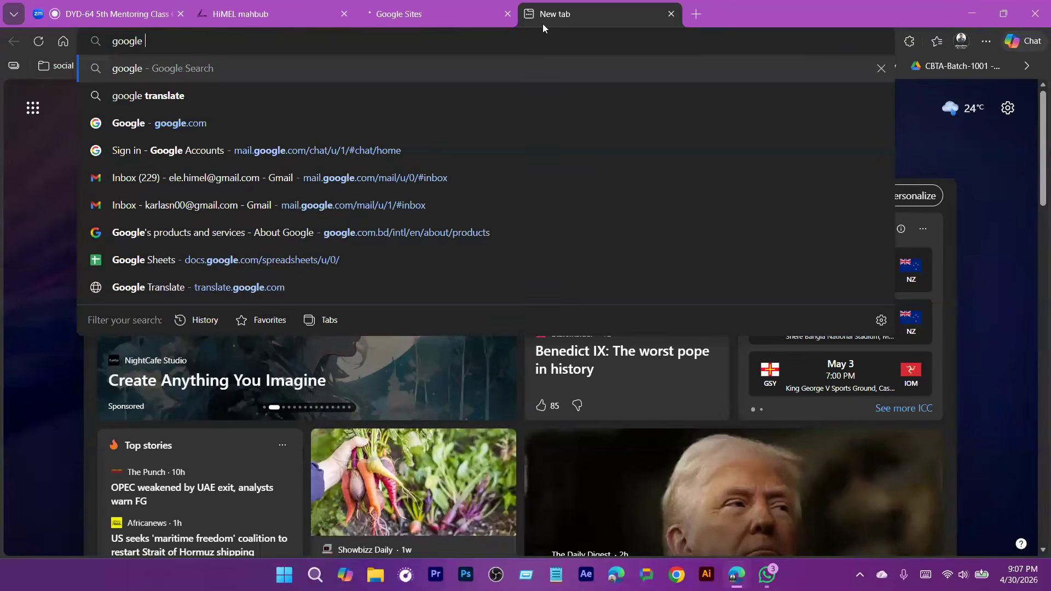
{"action": "type", "text": "Sites"}
{"action": "key", "text": "Return"}
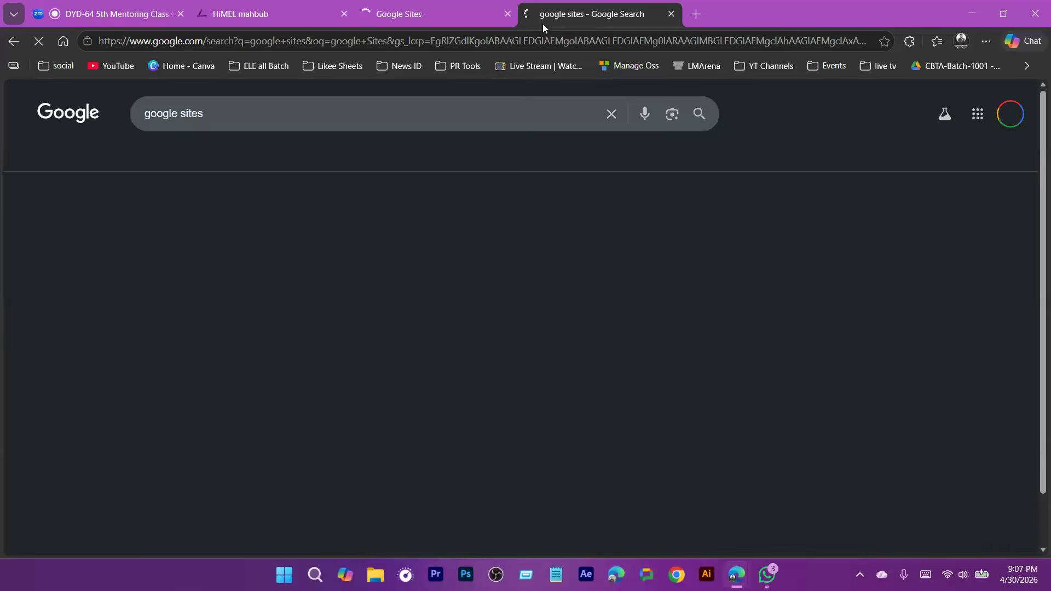
{"action": "left_click", "coordinate": [110, 14]}
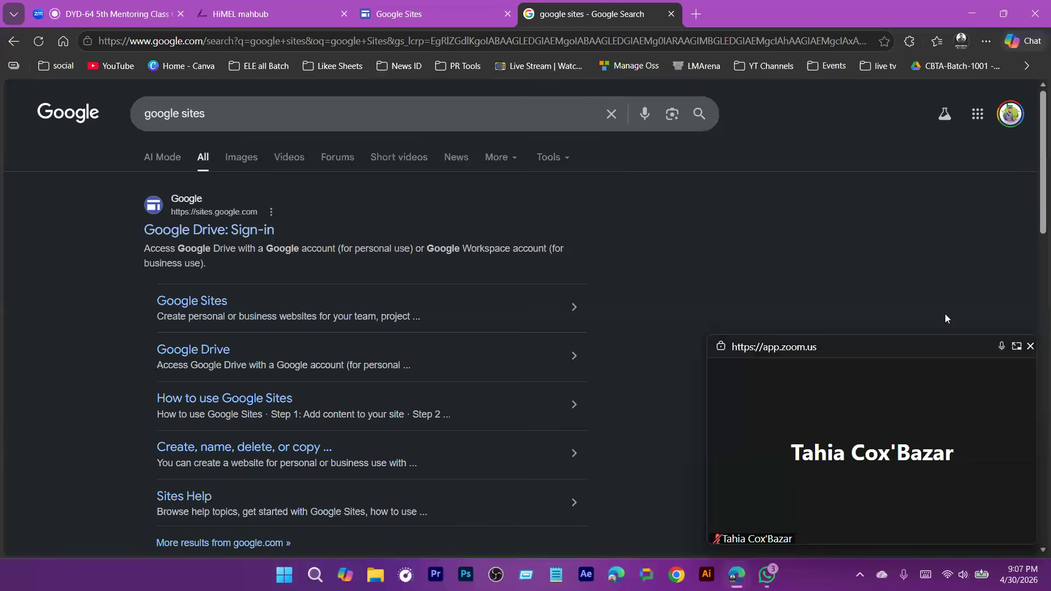
{"action": "left_click", "coordinate": [1030, 346]}
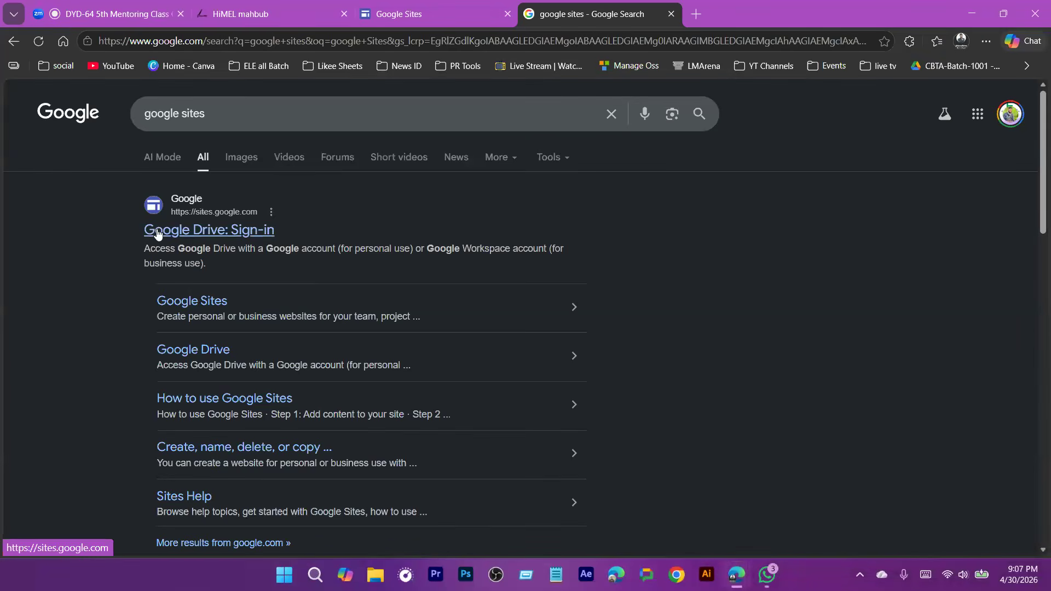
- Return to the Google Sites home page and examine the list of Google apps
{"action": "left_click", "coordinate": [432, 10]}
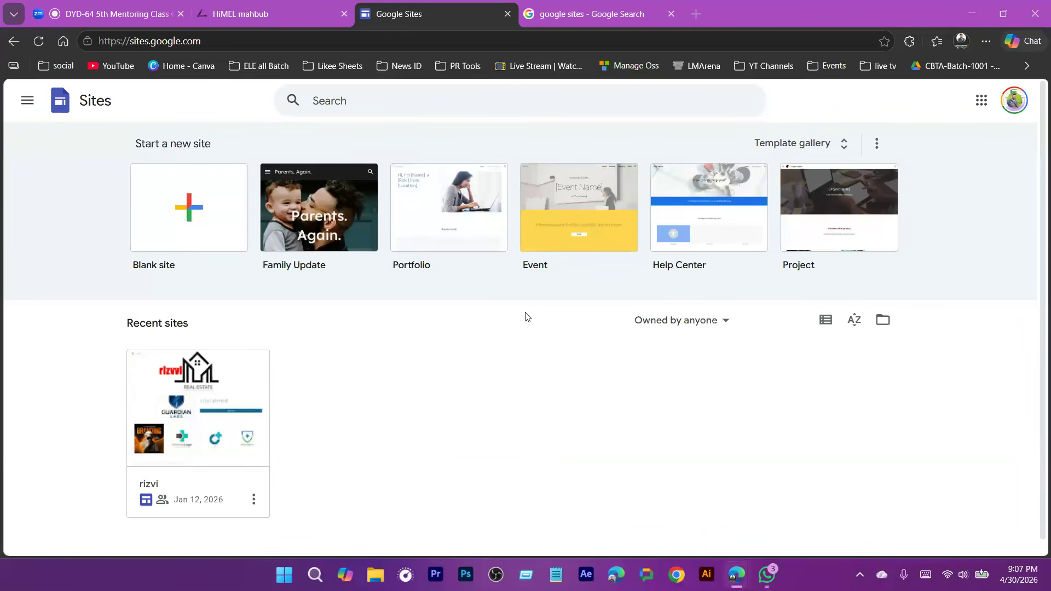
{"action": "left_click", "coordinate": [981, 100]}
{"action": "scroll", "coordinate": [909, 394], "scroll_direction": "down", "scroll_amount": 3}
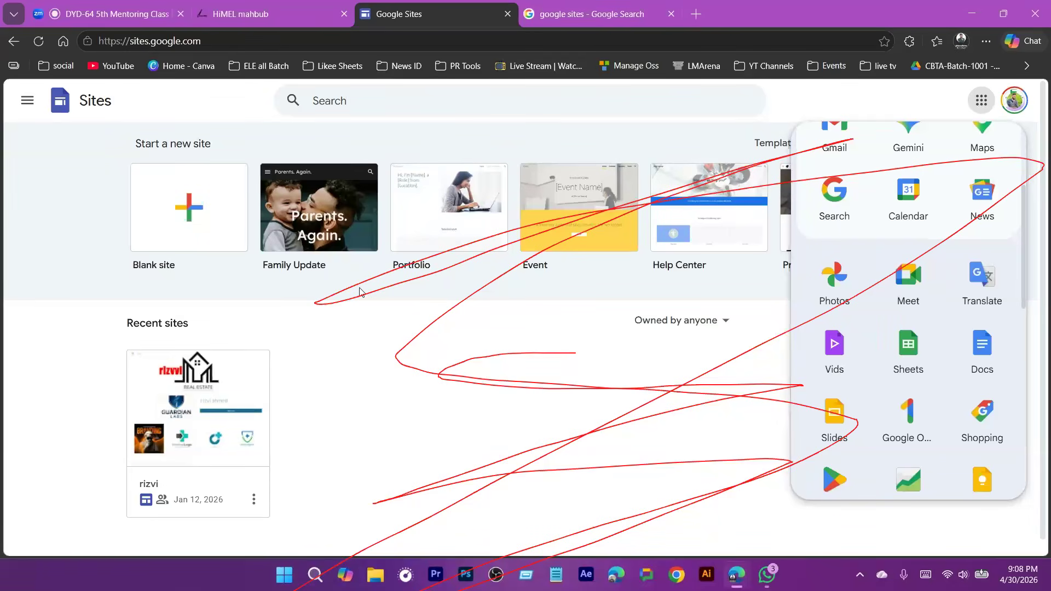
{"action": "left_click", "coordinate": [557, 90]}
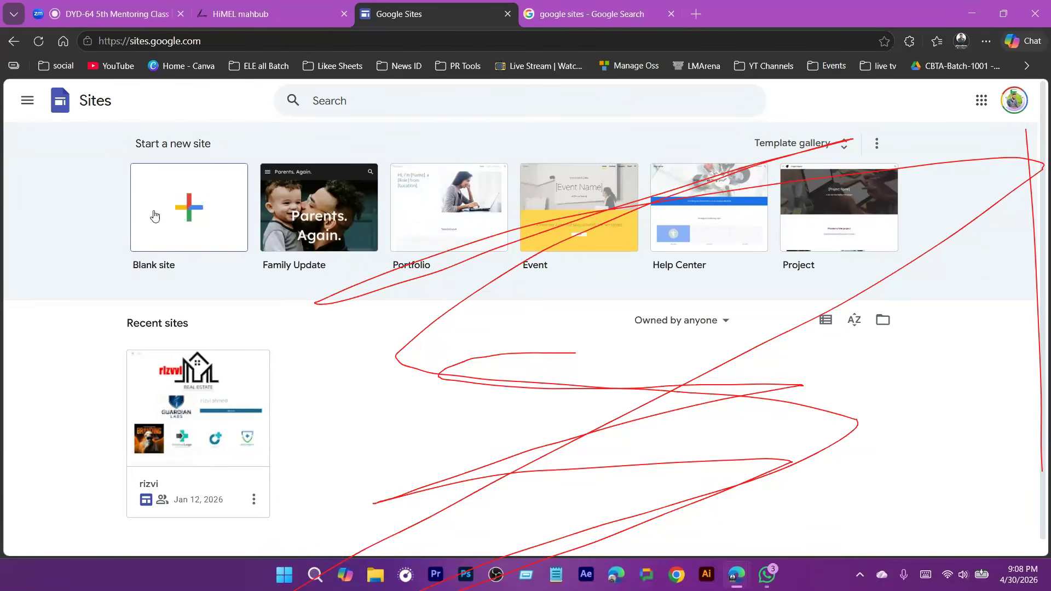
- Create a new blank site and look through the content elements available to insert
{"action": "left_click", "coordinate": [180, 219]}
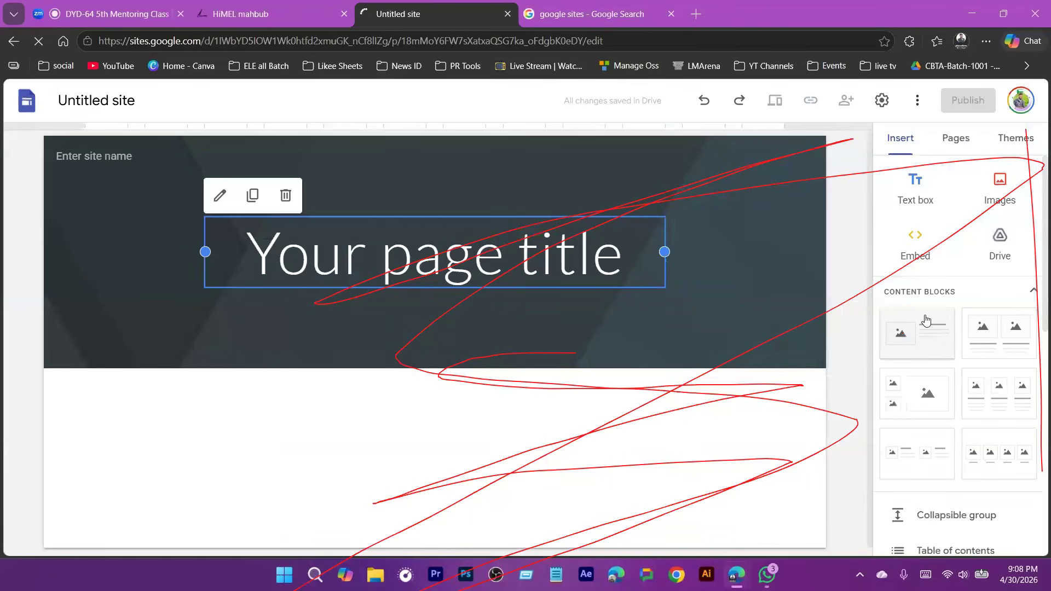
{"action": "scroll", "coordinate": [925, 320], "scroll_direction": "down", "scroll_amount": 10}
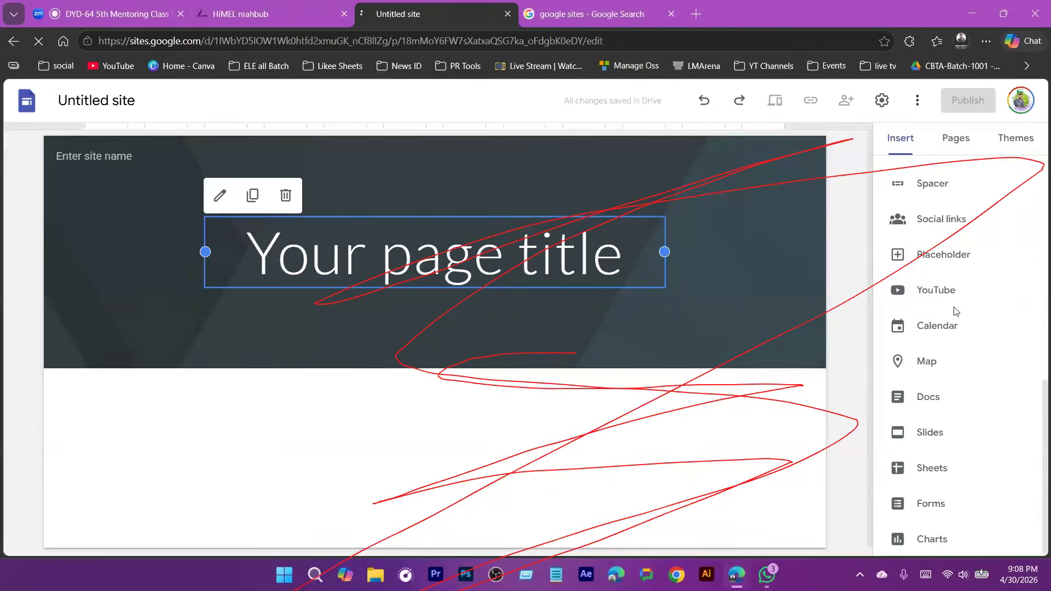
- Switch back to the Zoom meeting and toggle the microphone
{"action": "left_click", "coordinate": [109, 14]}
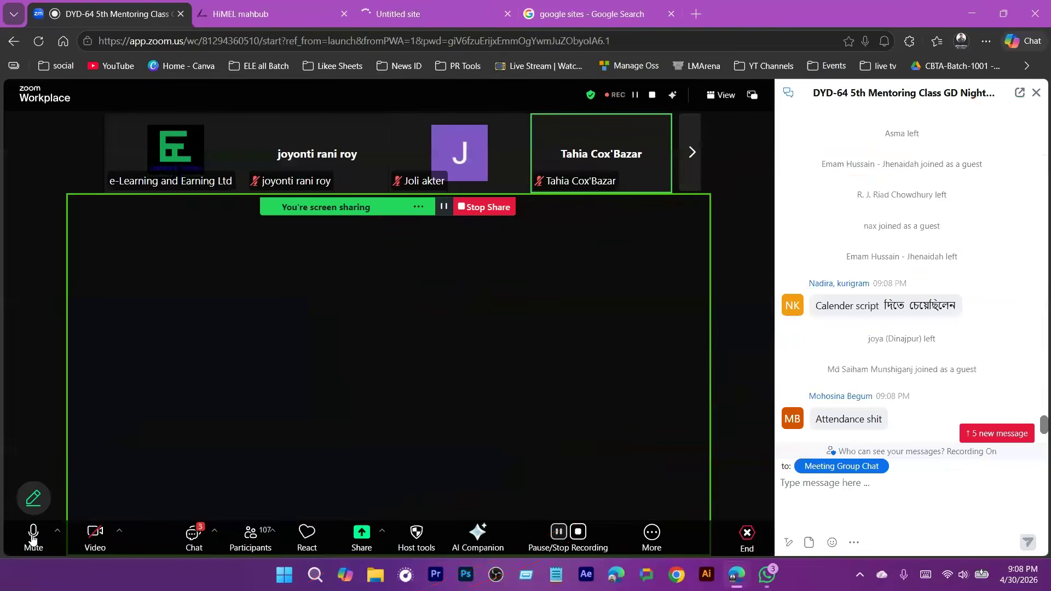
{"action": "left_click", "coordinate": [32, 539]}
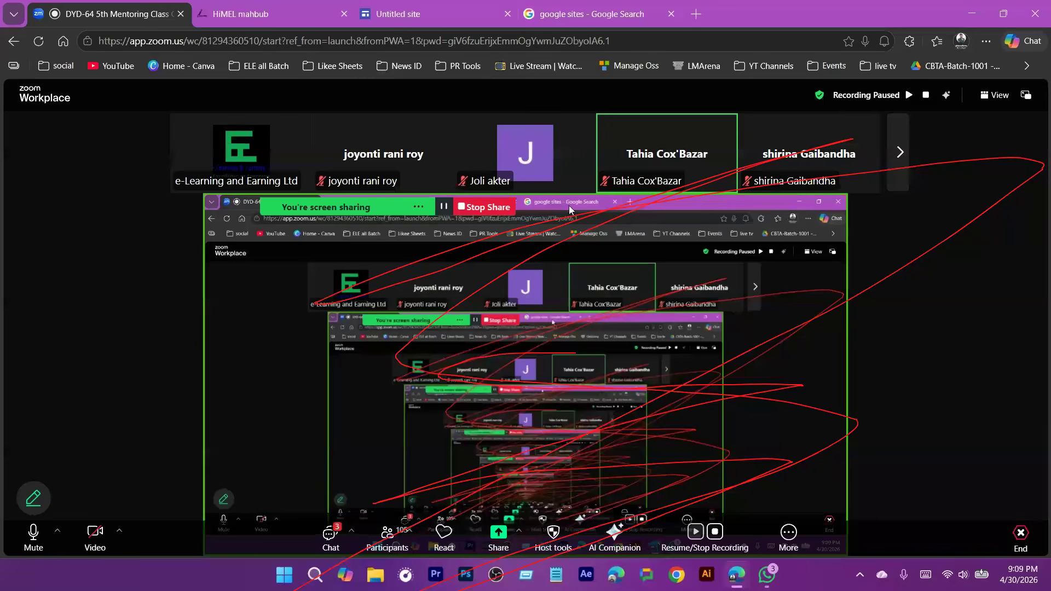
- Resume the Zoom meeting recording and return to the untitled site, dismissing the floating meeting window
{"action": "key", "text": "alt+p"}
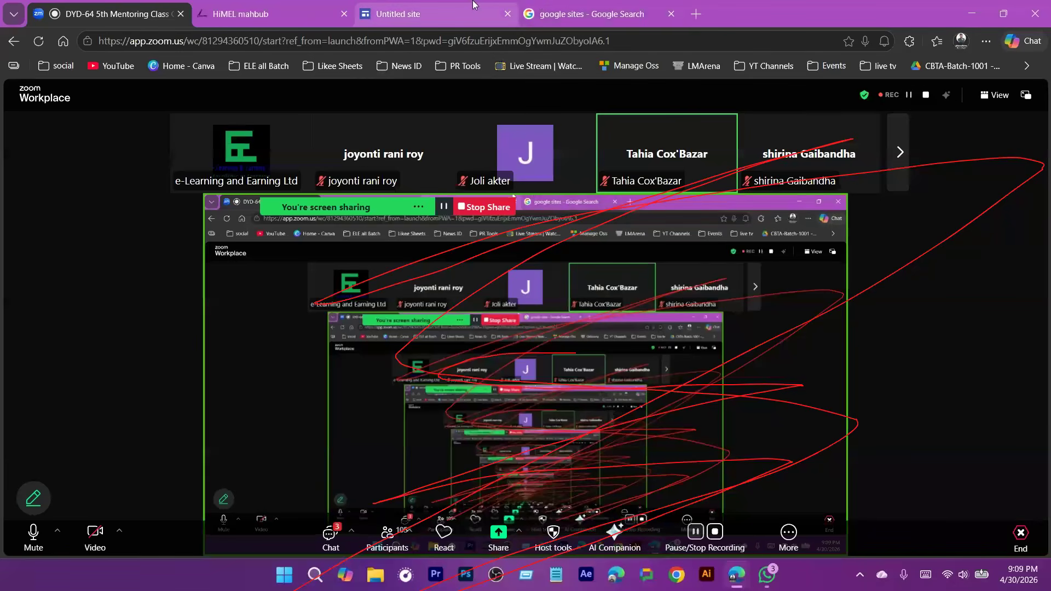
{"action": "left_click", "coordinate": [473, 4]}
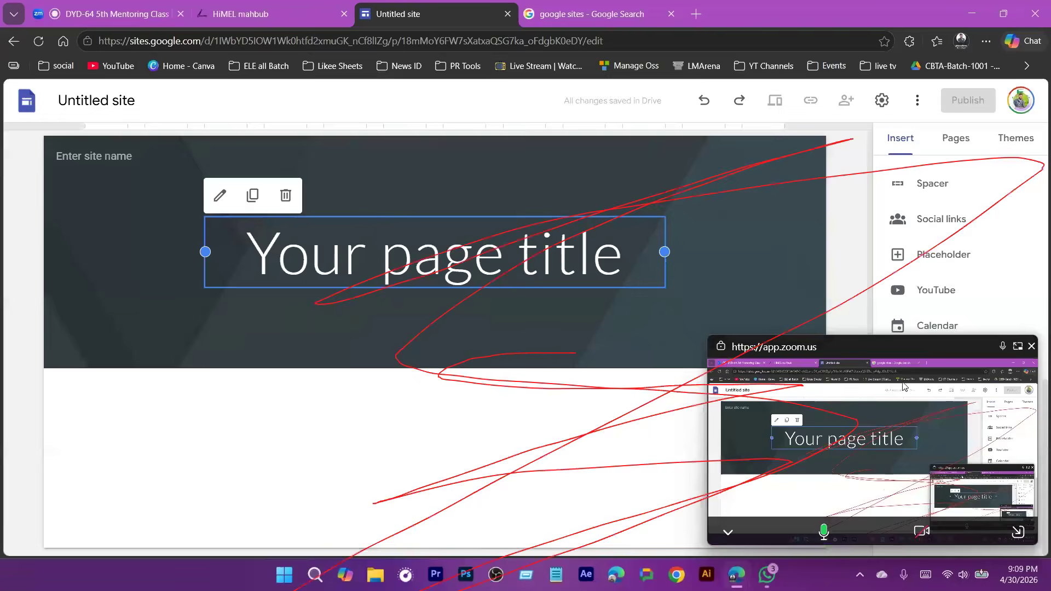
{"action": "left_click", "coordinate": [1031, 345]}
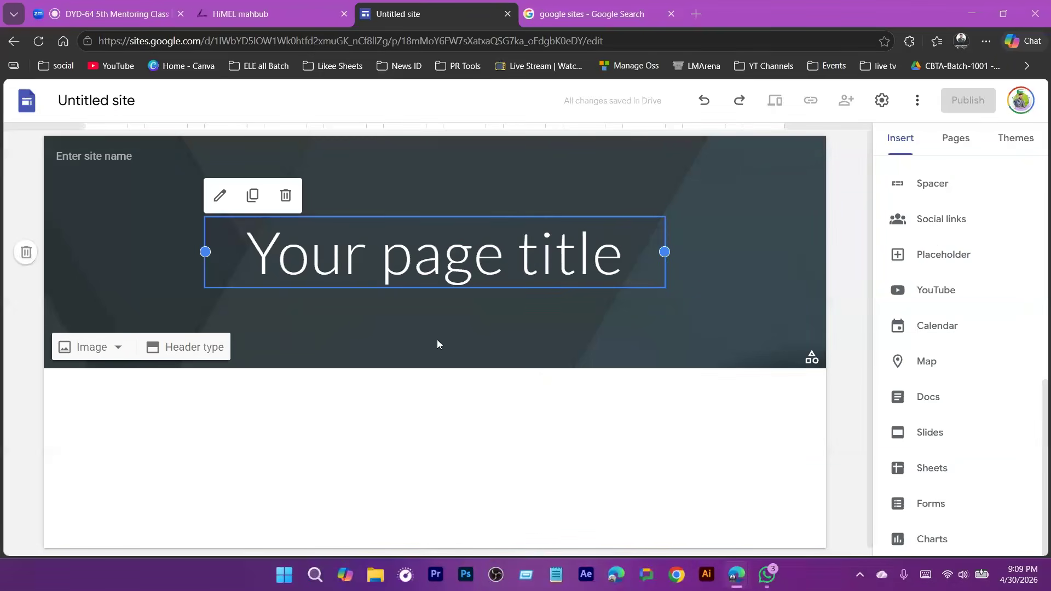
- Name the site "Mentoring Class" in the header
{"action": "left_click", "coordinate": [524, 334]}
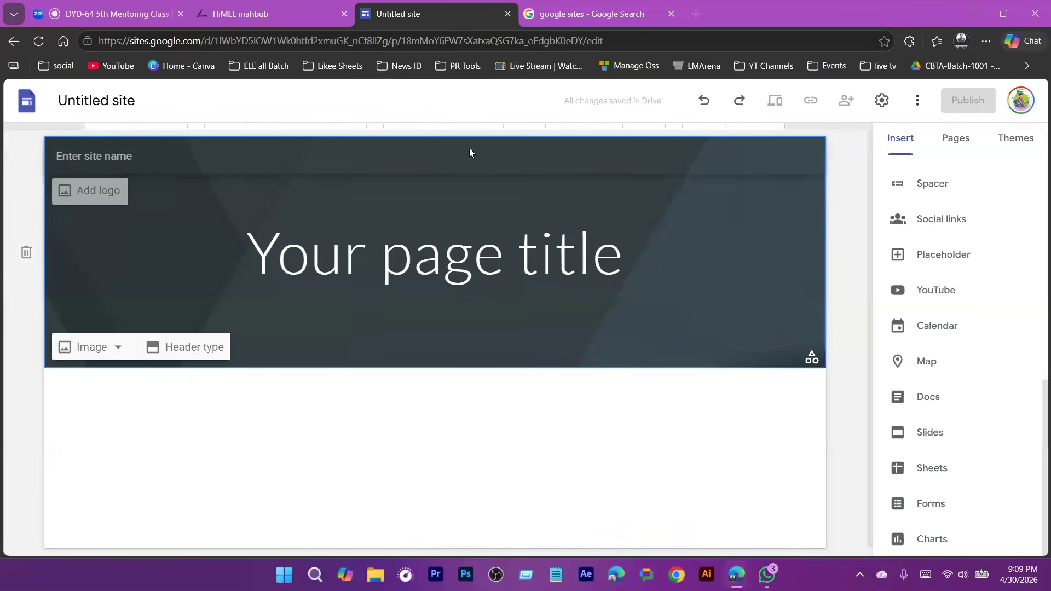
{"action": "scroll", "coordinate": [592, 327], "scroll_direction": "down", "scroll_amount": 1}
{"action": "scroll", "coordinate": [418, 383], "scroll_direction": "up", "scroll_amount": 1}
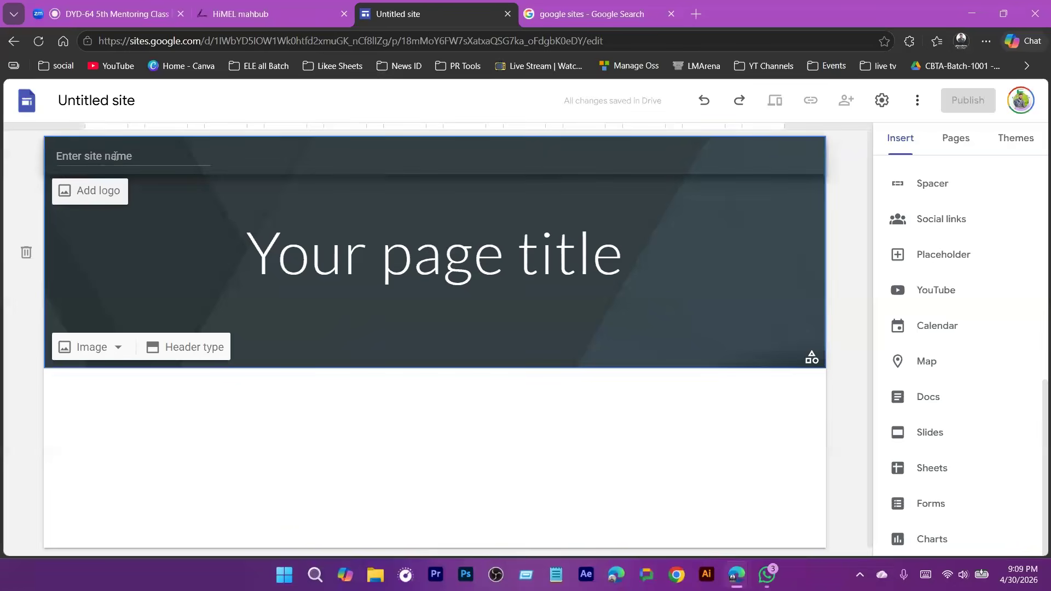
{"action": "left_click", "coordinate": [135, 153]}
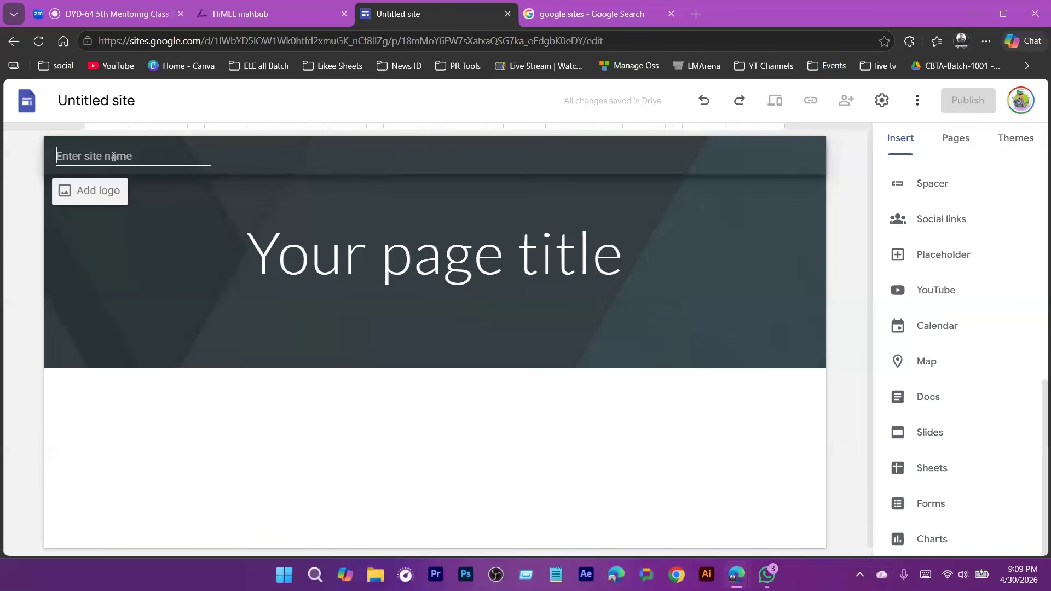
{"action": "type", "text": "Mentoring Class"}
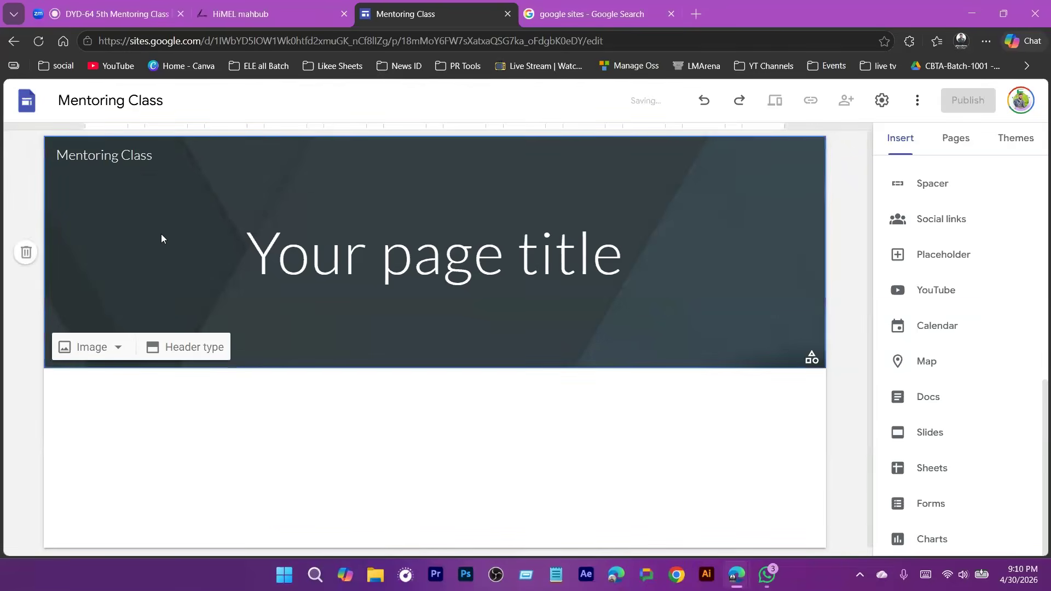
- Compare the site name with the example portfolio's header and open the new site's logo settings
{"action": "left_click", "coordinate": [136, 155]}
{"action": "left_click_drag", "start_coordinate": [172, 158], "coordinate": [53, 156]}
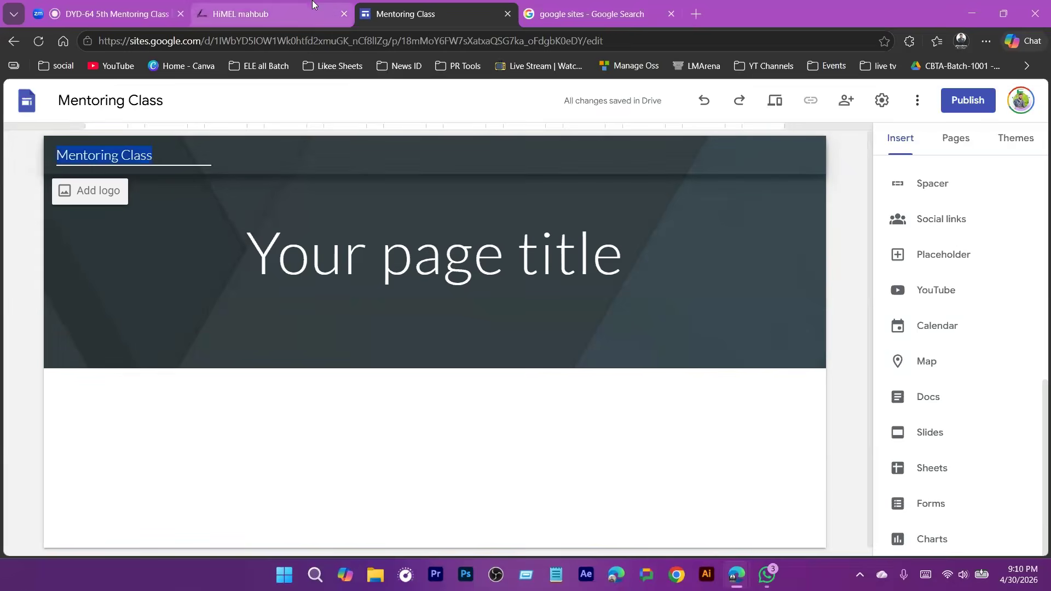
{"action": "left_click", "coordinate": [314, 5]}
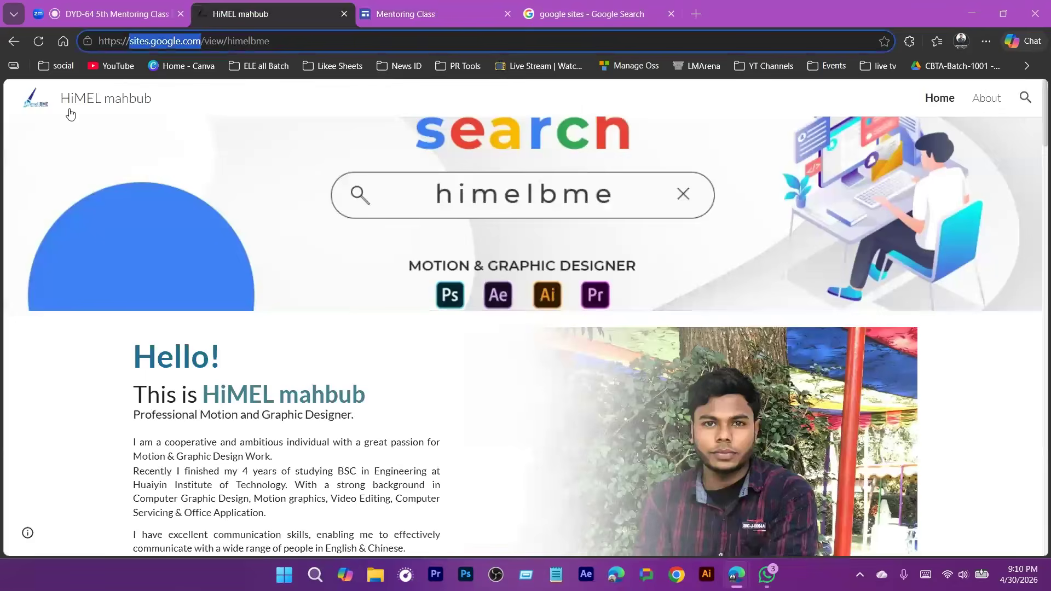
{"action": "left_click", "coordinate": [426, 11]}
{"action": "left_click", "coordinate": [91, 198]}
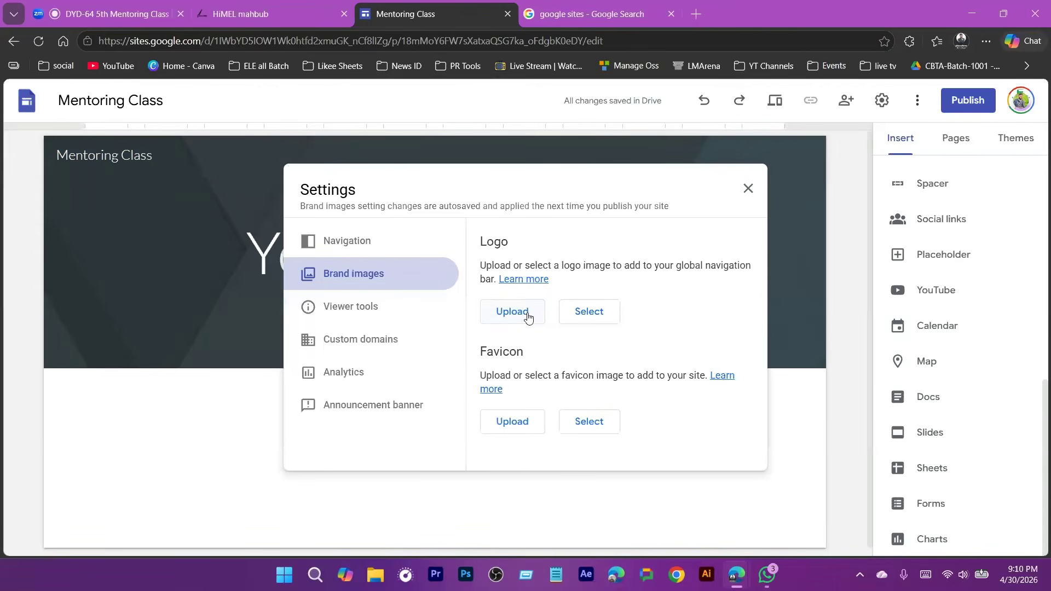
{"action": "double_click", "coordinate": [494, 244]}
- Switch the site's navigation mode to Side and set it back to Top
{"action": "left_click", "coordinate": [346, 246]}
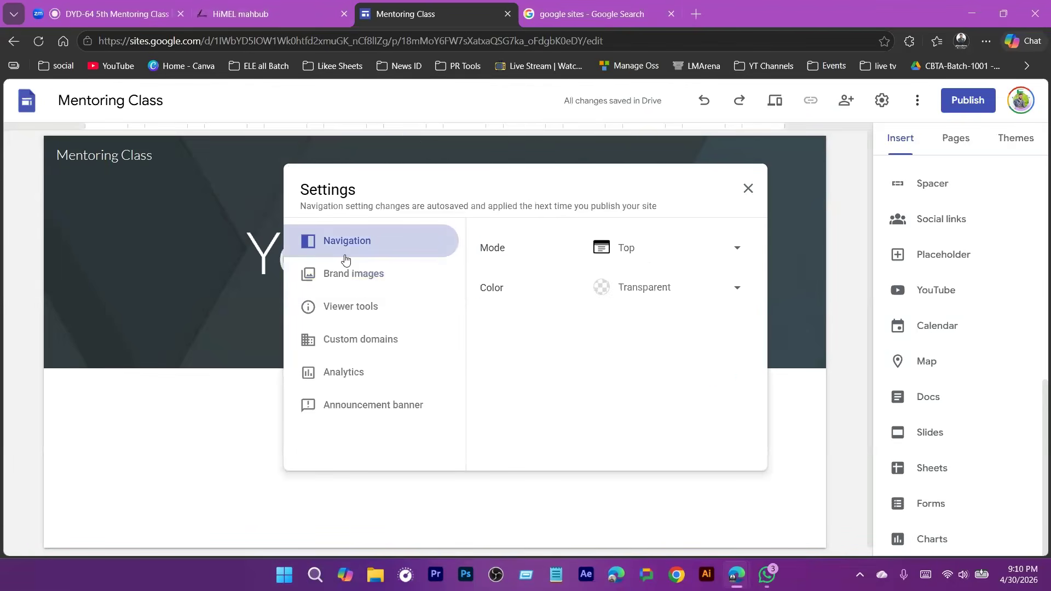
{"action": "left_click", "coordinate": [596, 253]}
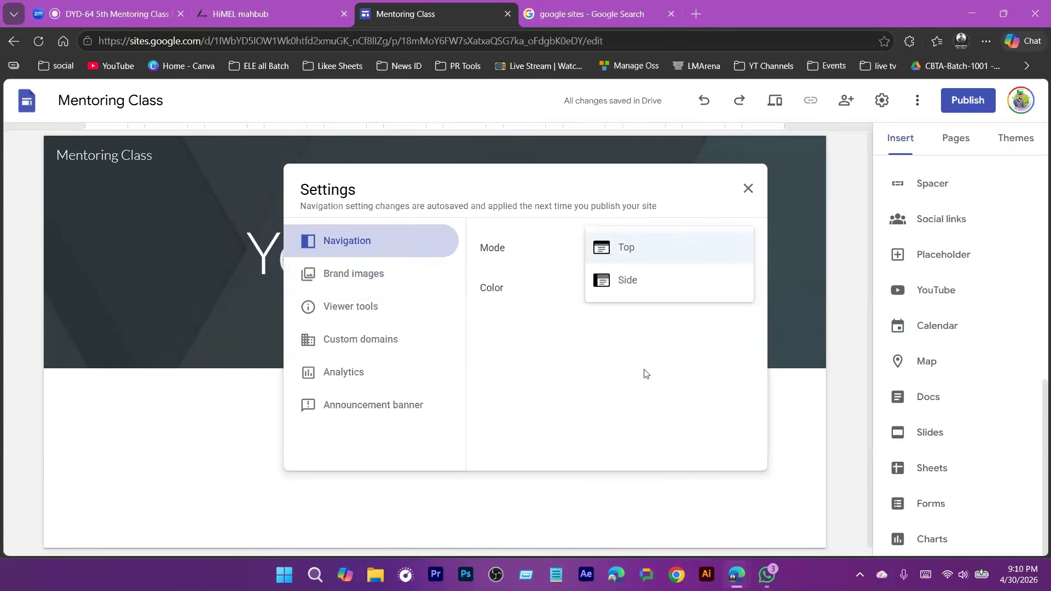
{"action": "left_click", "coordinate": [663, 250]}
{"action": "left_click", "coordinate": [624, 279]}
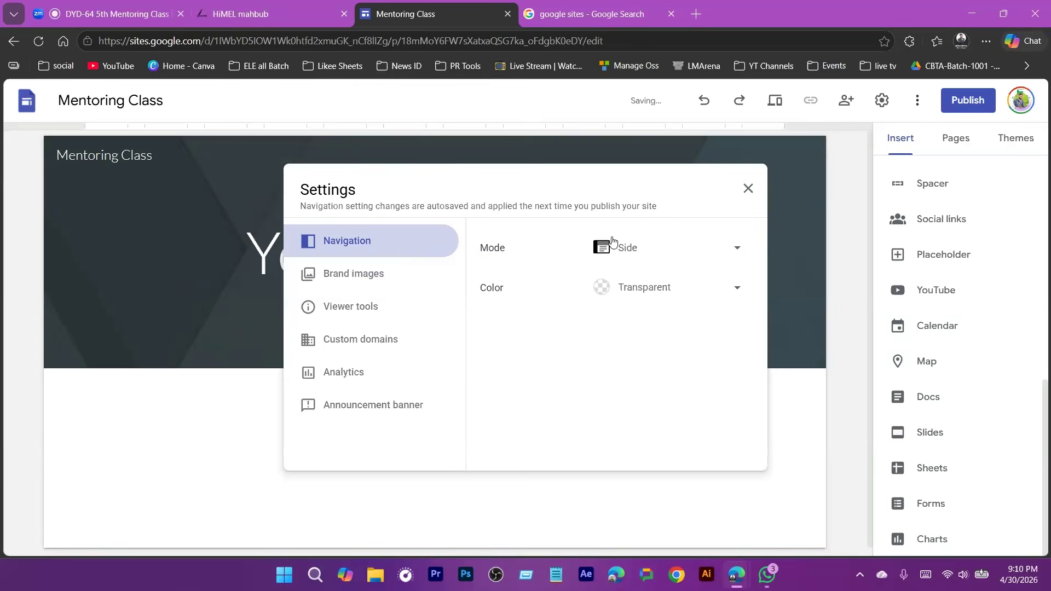
{"action": "left_click", "coordinate": [654, 248]}
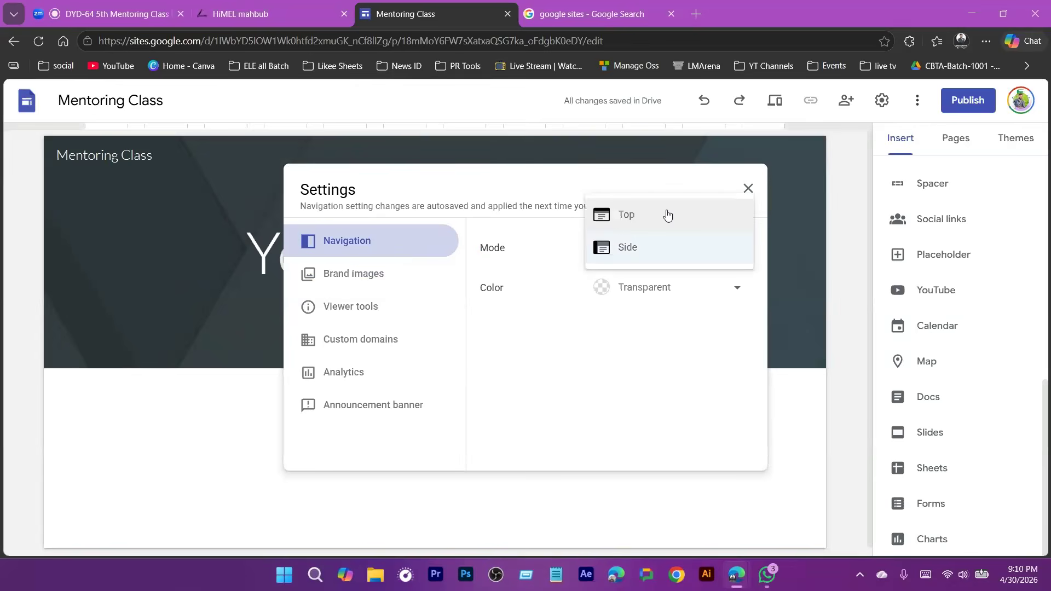
{"action": "left_click", "coordinate": [667, 216]}
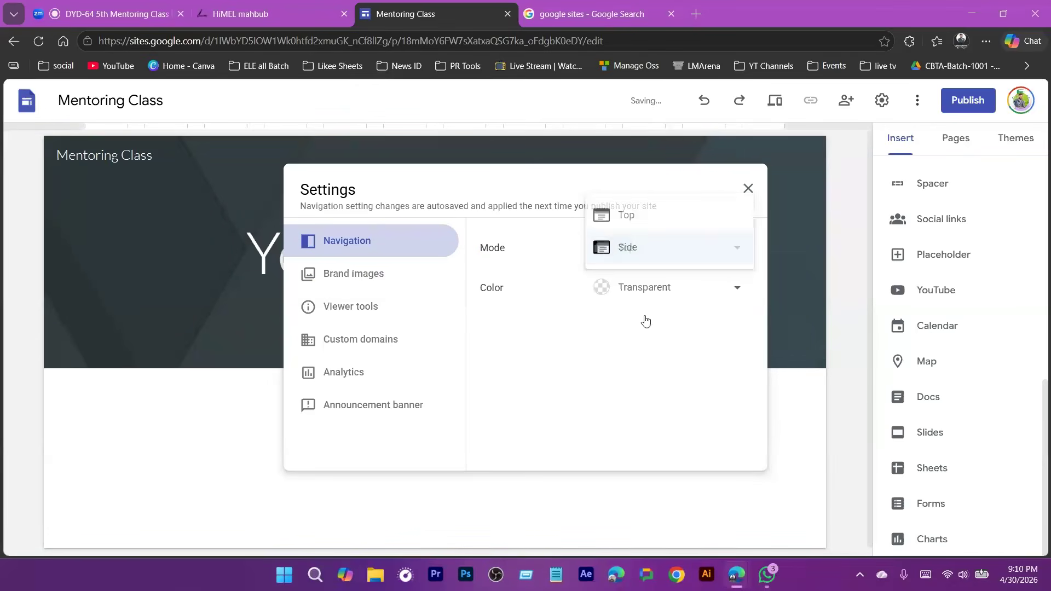
- Upload GTITCL-Logo.png from the Downloads folder as the site's logo
{"action": "left_click", "coordinate": [382, 273]}
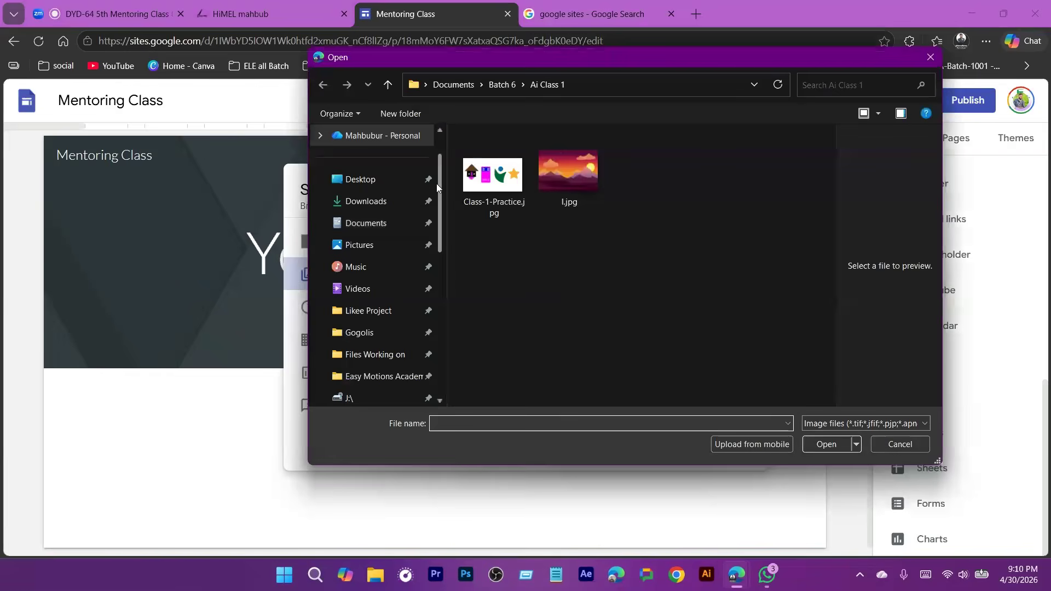
{"action": "left_click_drag", "start_coordinate": [437, 185], "coordinate": [438, 159]}
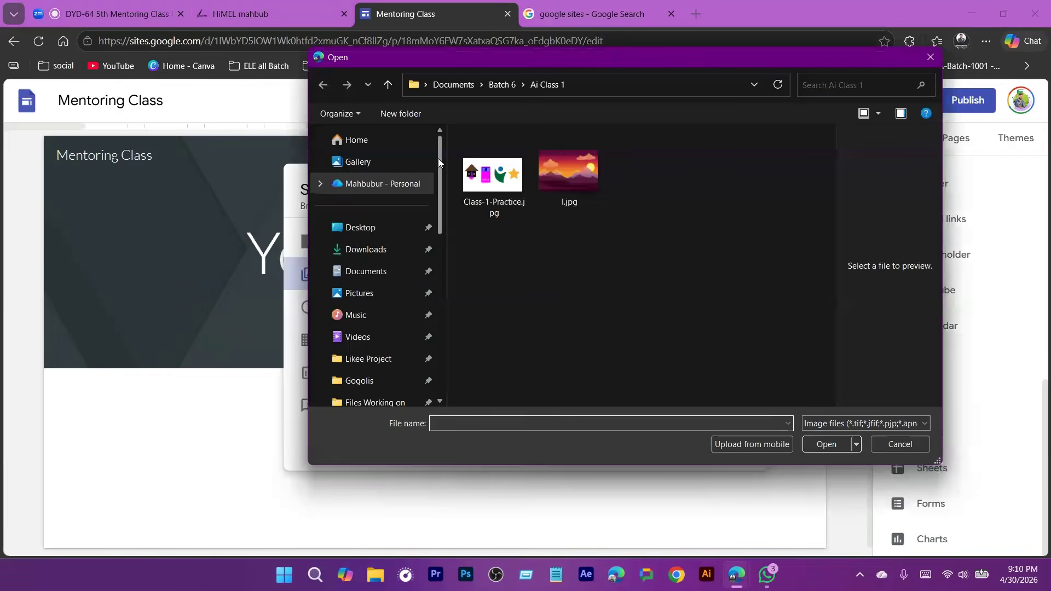
{"action": "left_click", "coordinate": [389, 252]}
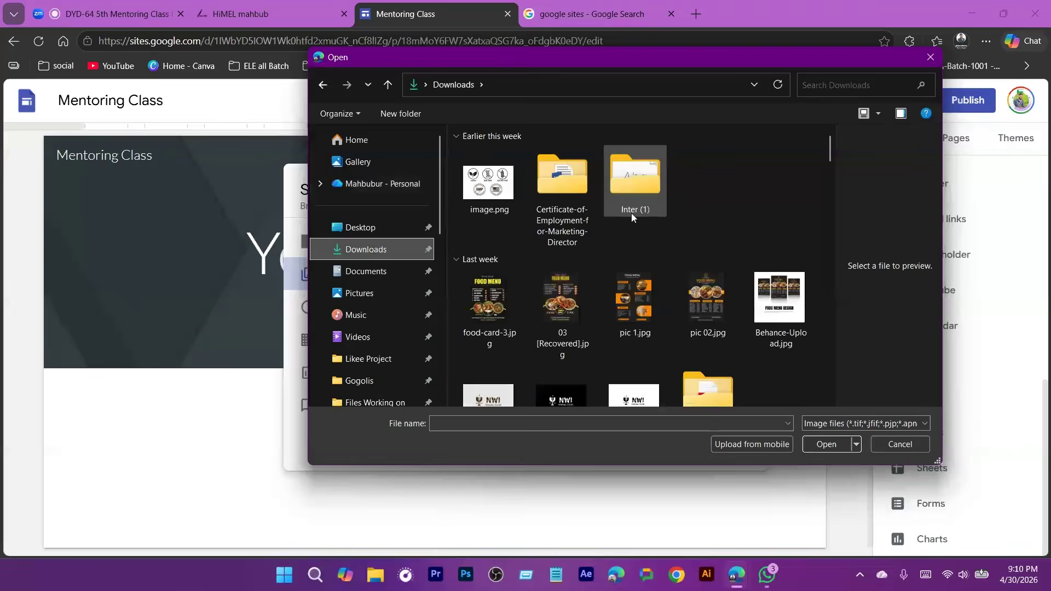
{"action": "scroll", "coordinate": [632, 214], "scroll_direction": "down", "scroll_amount": 1}
{"action": "scroll", "coordinate": [632, 217], "scroll_direction": "down", "scroll_amount": 5}
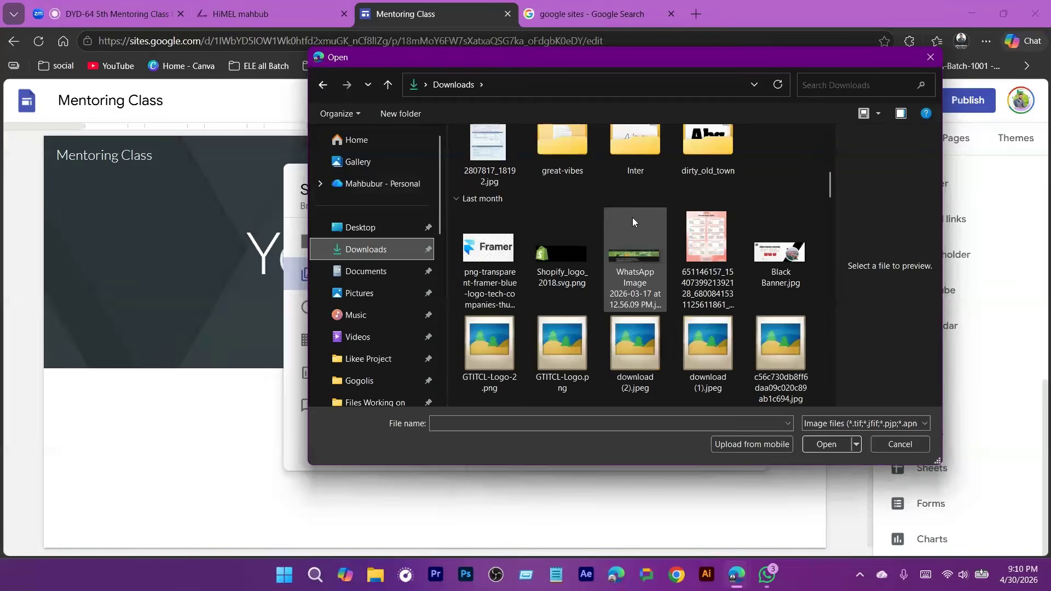
{"action": "scroll", "coordinate": [633, 218], "scroll_direction": "down", "scroll_amount": 2}
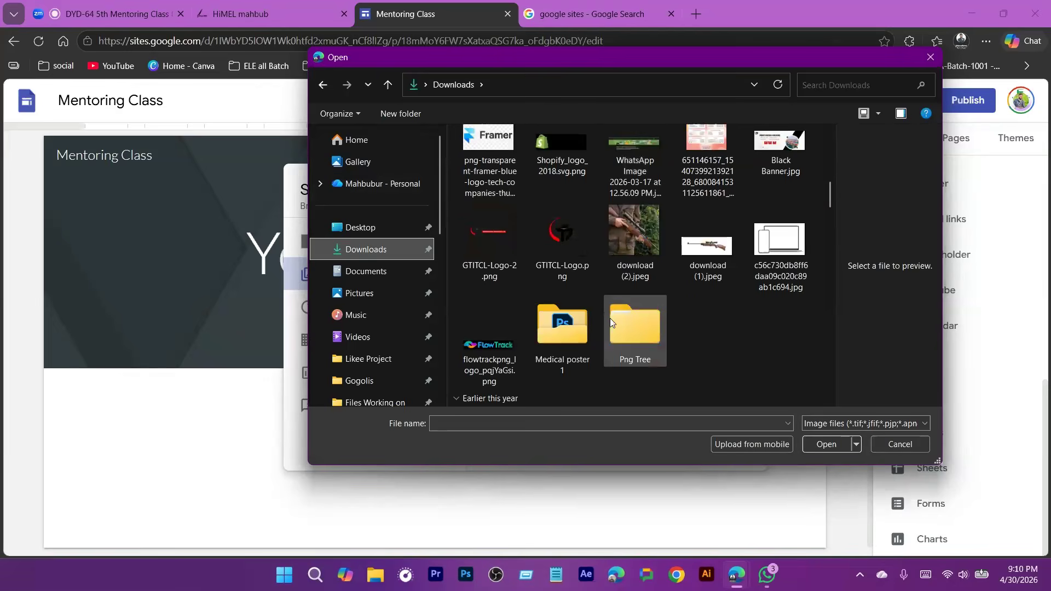
{"action": "left_click", "coordinate": [553, 240]}
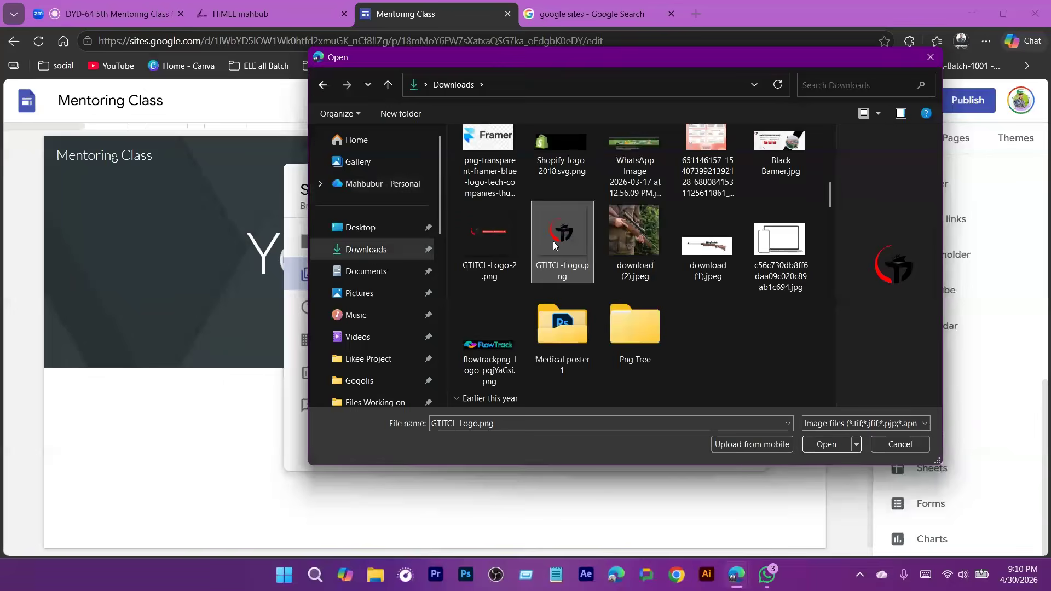
{"action": "double_click", "coordinate": [553, 241]}
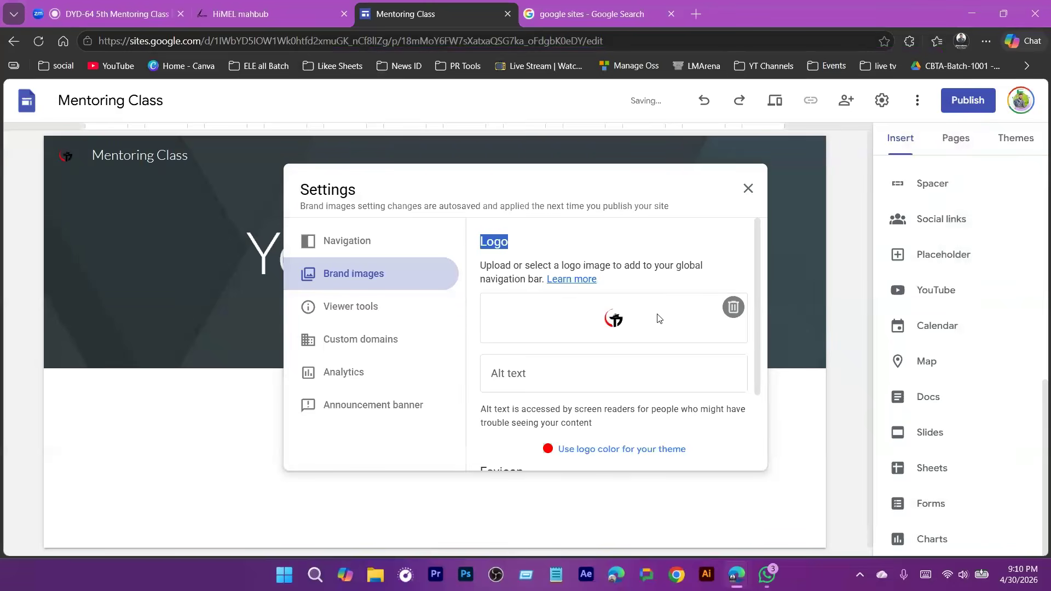
- Try to upload travel-svgrepo-com.svg from the Downloads folder as the site's favicon
{"action": "scroll", "coordinate": [600, 284], "scroll_direction": "down", "scroll_amount": 2}
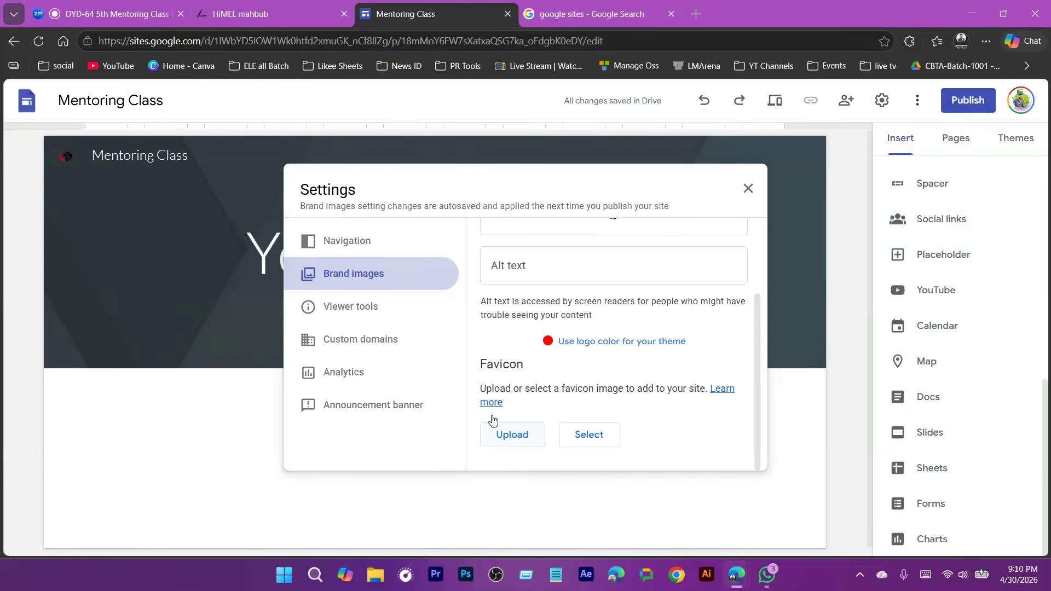
{"action": "left_click", "coordinate": [537, 438]}
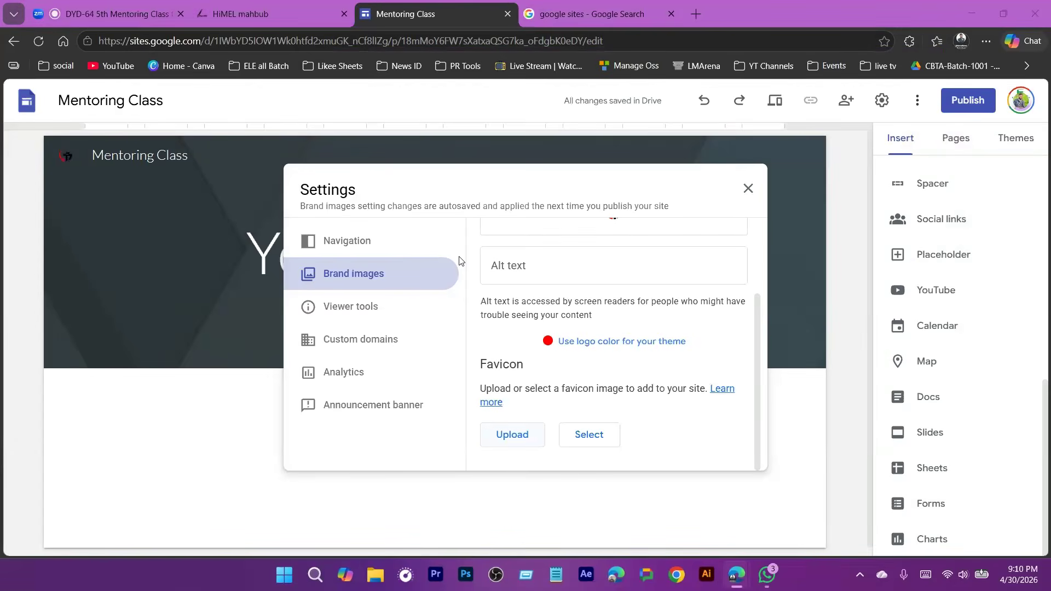
{"action": "scroll", "coordinate": [622, 248], "scroll_direction": "down", "scroll_amount": 5}
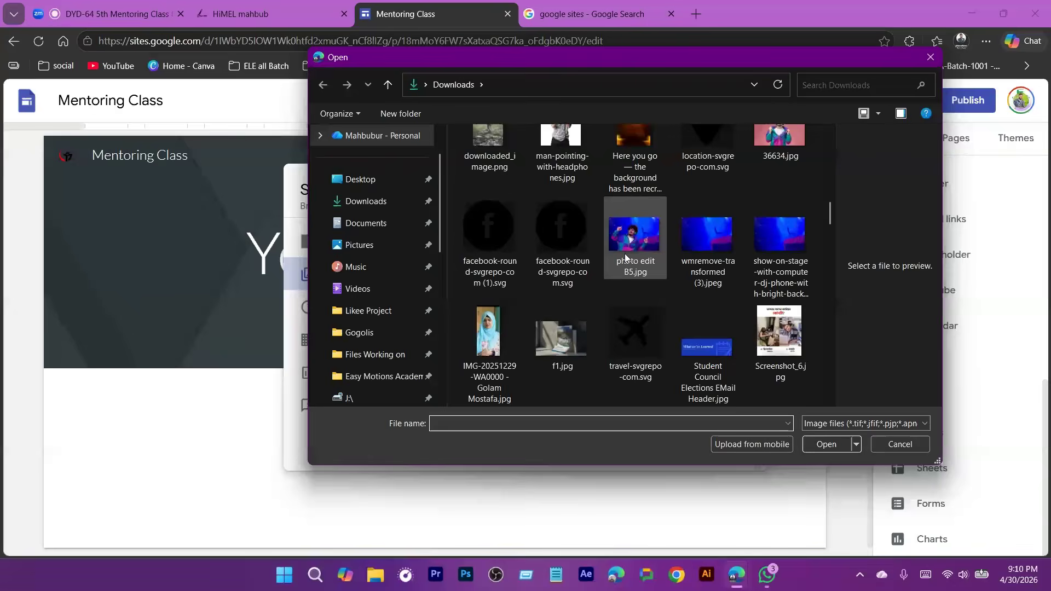
{"action": "scroll", "coordinate": [629, 269], "scroll_direction": "up", "scroll_amount": 3}
{"action": "scroll", "coordinate": [641, 291], "scroll_direction": "down", "scroll_amount": 2}
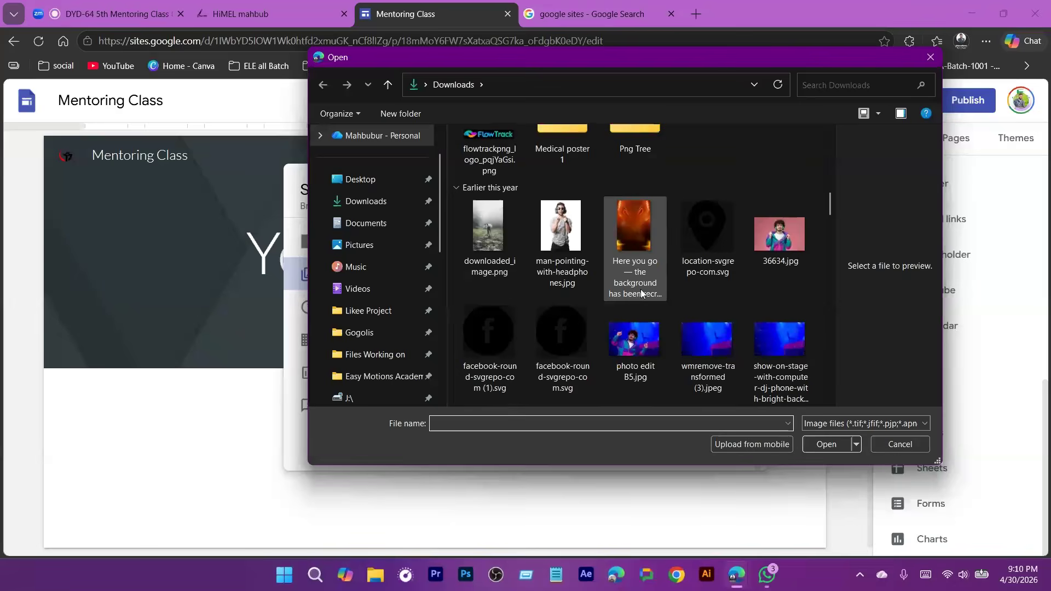
{"action": "scroll", "coordinate": [637, 257], "scroll_direction": "down", "scroll_amount": 3}
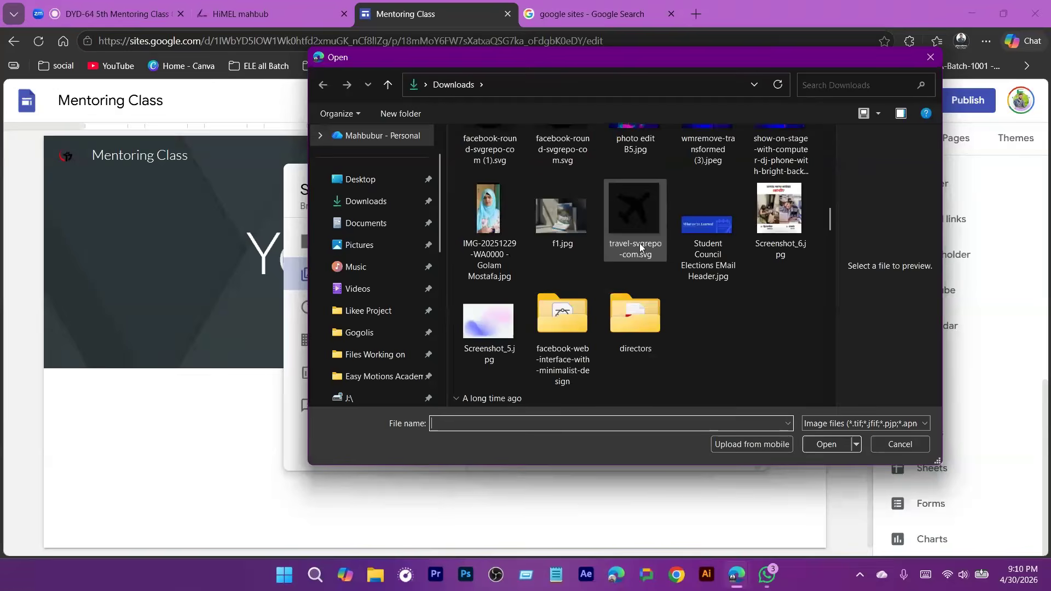
{"action": "left_click", "coordinate": [640, 243]}
{"action": "left_click", "coordinate": [823, 451]}
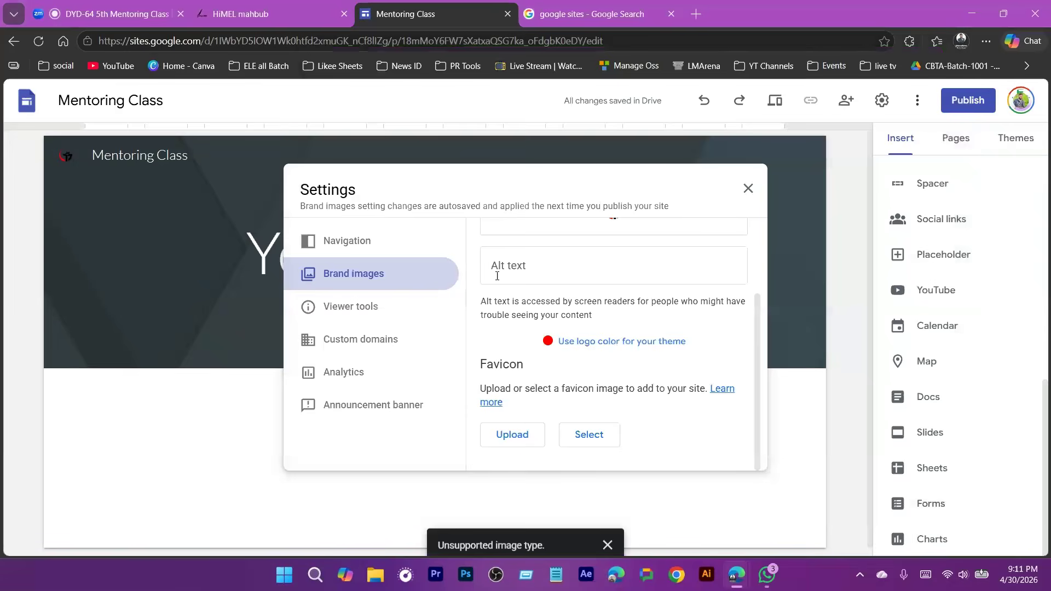
- Upload GTITCL-Logo.png as the site's favicon and close the site settings
{"action": "left_click", "coordinate": [530, 441]}
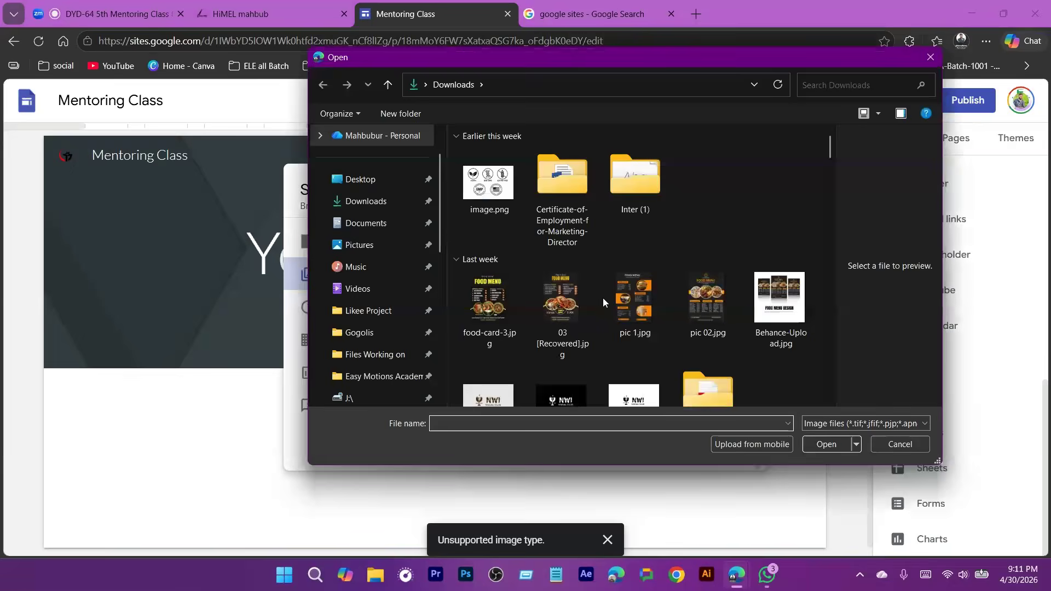
{"action": "double_click", "coordinate": [559, 347]}
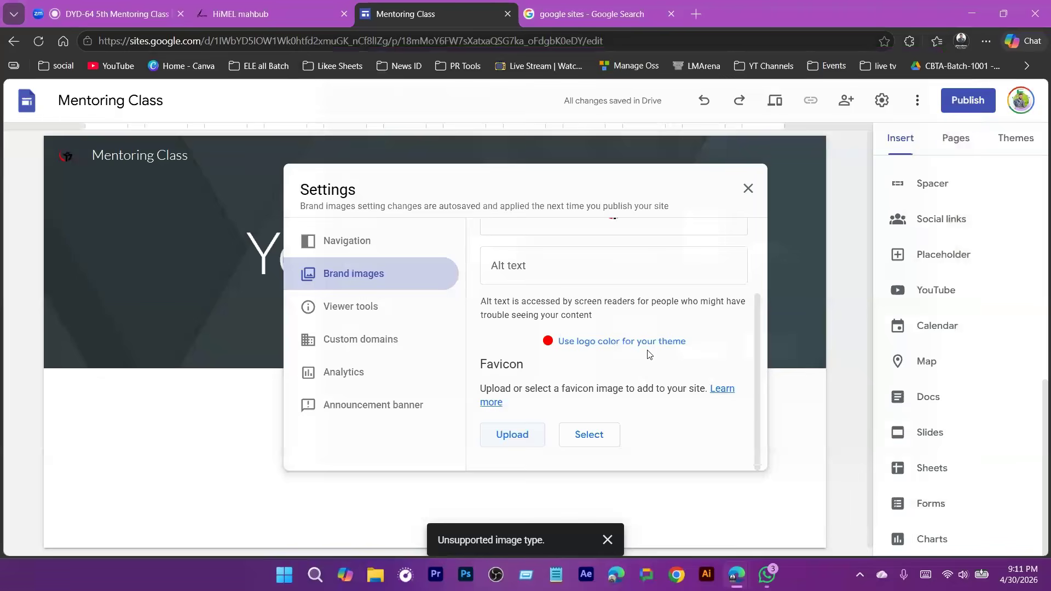
{"action": "scroll", "coordinate": [643, 417], "scroll_direction": "up", "scroll_amount": 1}
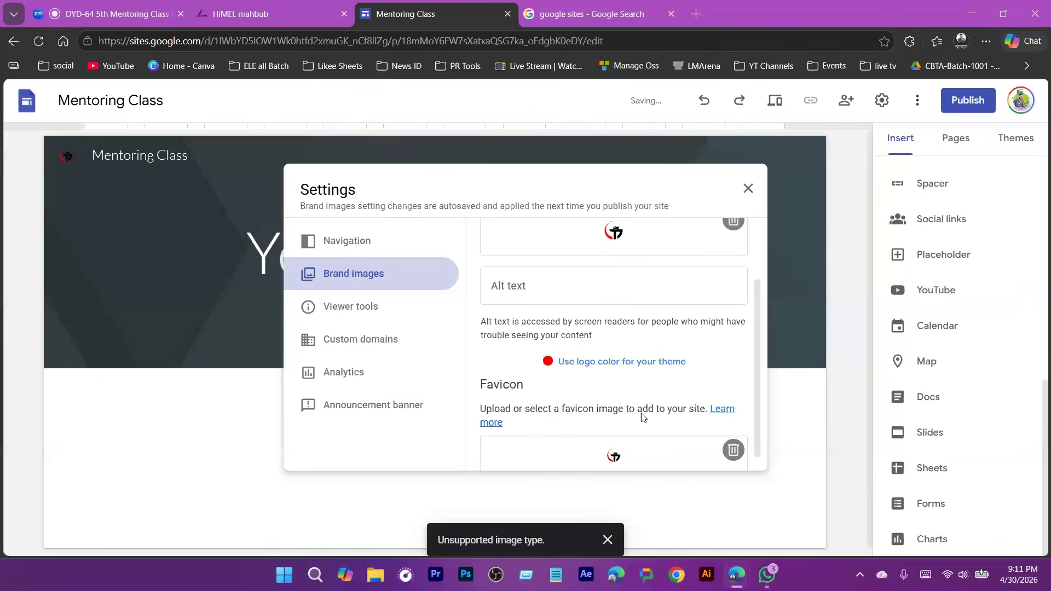
{"action": "scroll", "coordinate": [643, 417], "scroll_direction": "up", "scroll_amount": 2}
{"action": "left_click", "coordinate": [748, 189]}
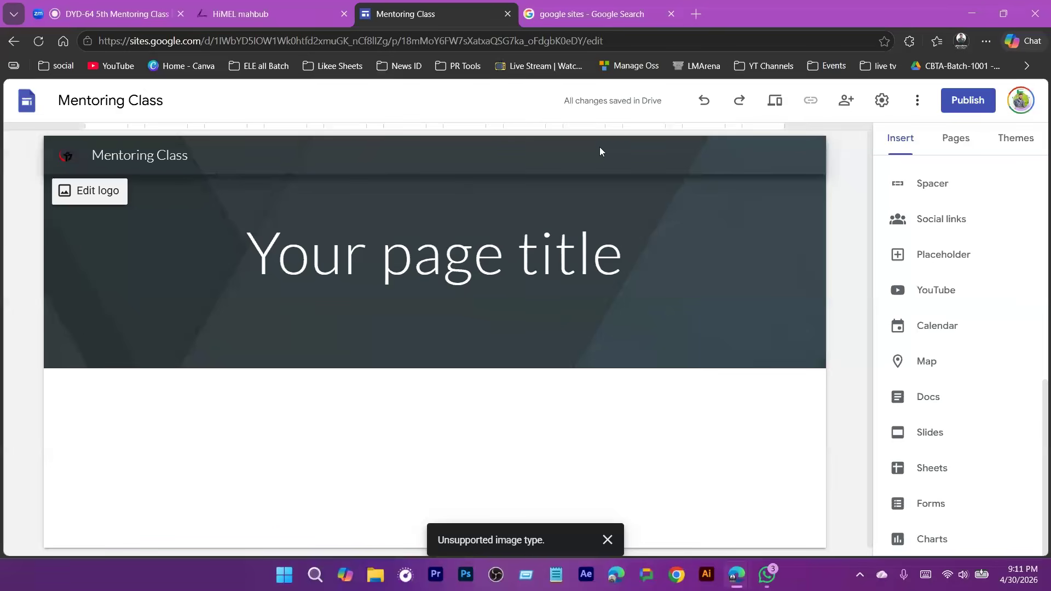
- Replace the placeholder page title in the header with "Mentoring Class"
{"action": "mouse_move", "coordinate": [411, 296]}
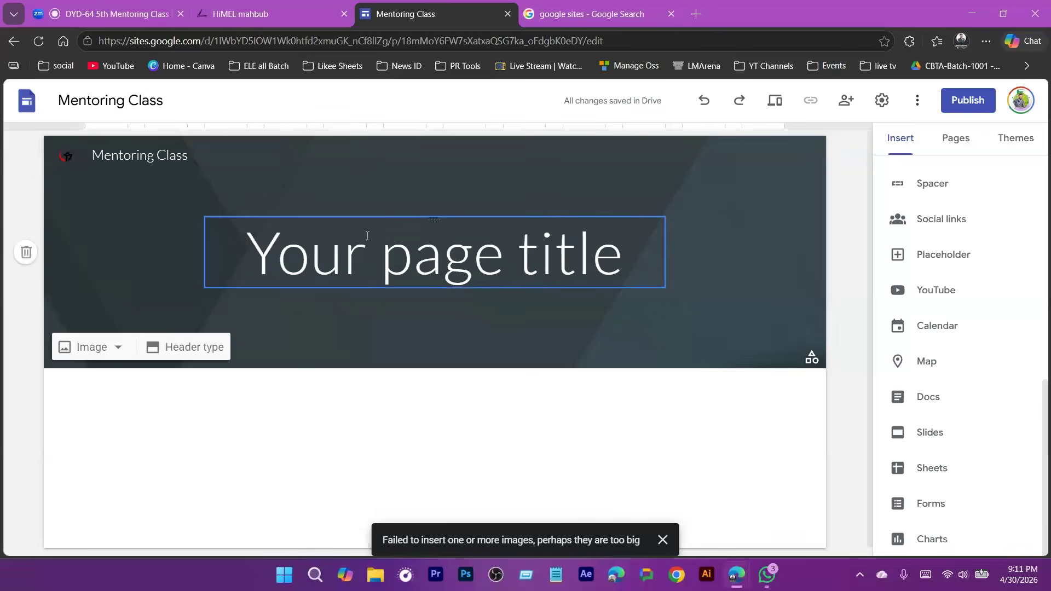
{"action": "left_click", "coordinate": [345, 228]}
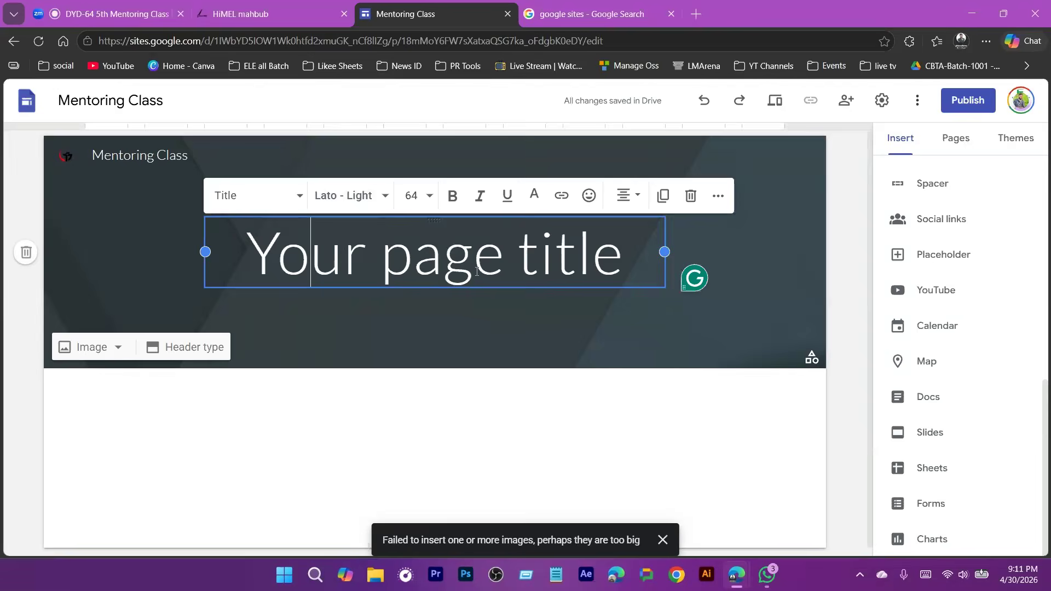
{"action": "triple_click", "coordinate": [550, 259]}
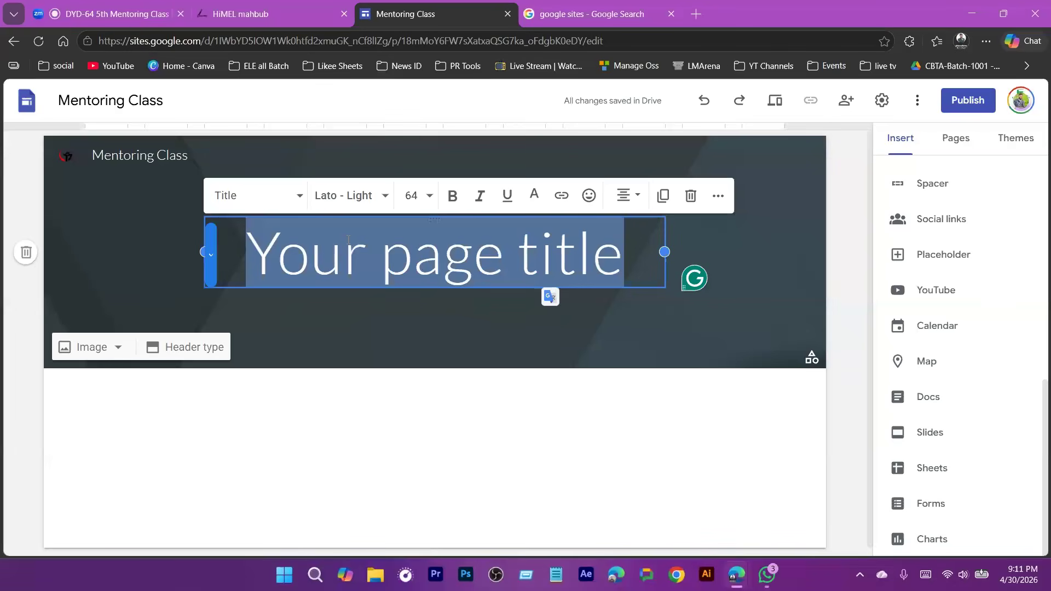
{"action": "type", "text": "Men"}
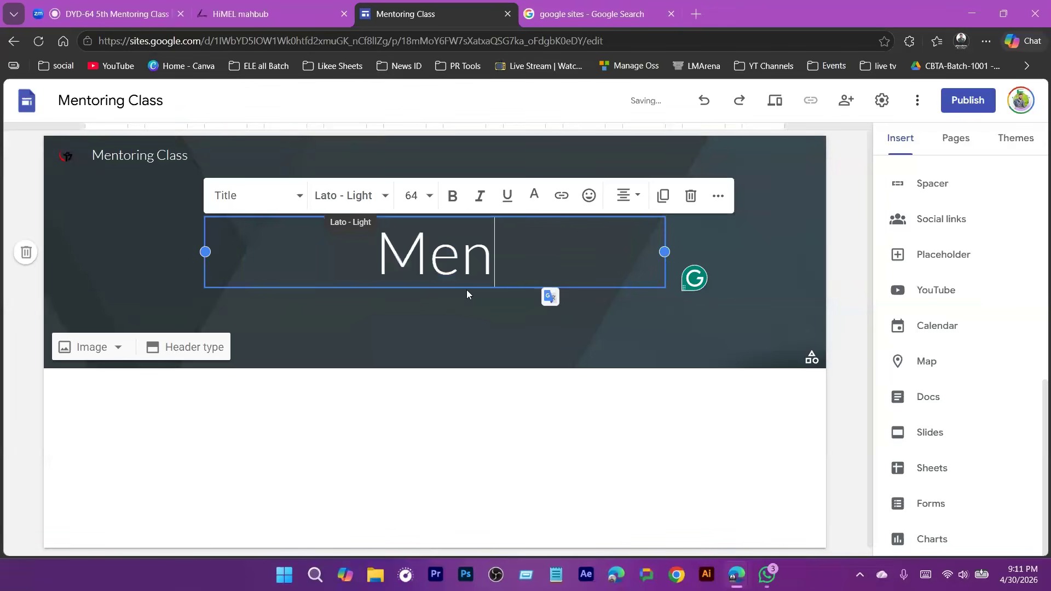
{"action": "type", "text": "toring Class"}
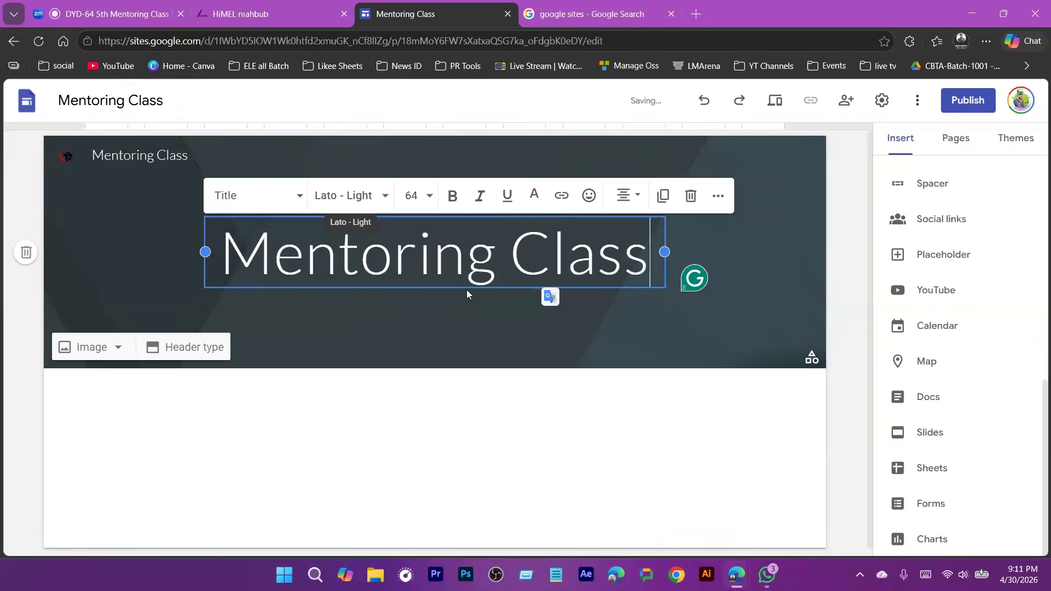
{"action": "left_click", "coordinate": [375, 350]}
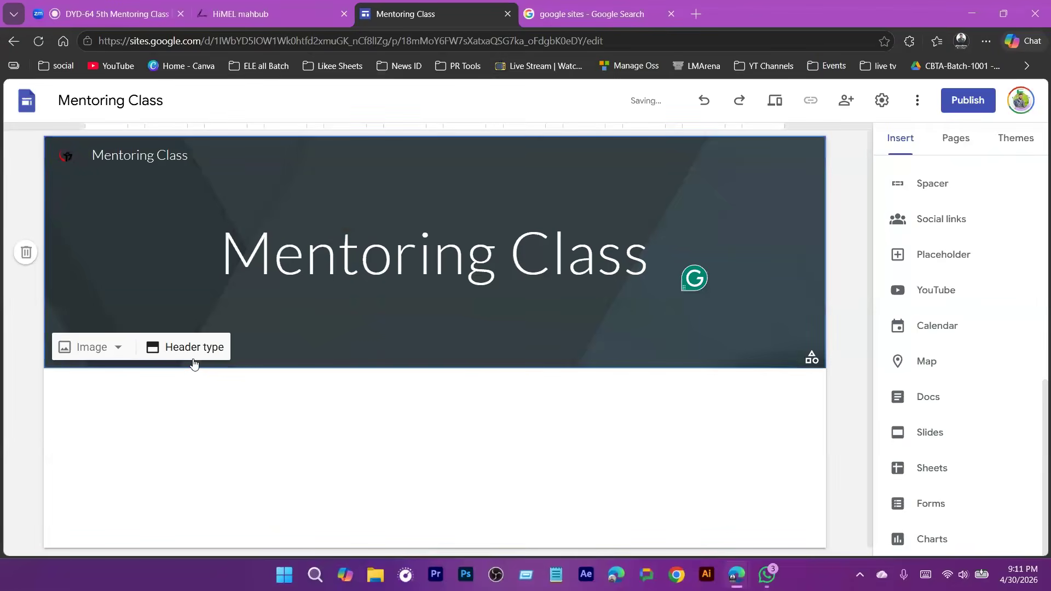
- Upload NWI-Social-Club.jpg from the Downloads folder as the header image and delete the title text box over it
{"action": "left_click", "coordinate": [91, 347]}
{"action": "left_click", "coordinate": [90, 386]}
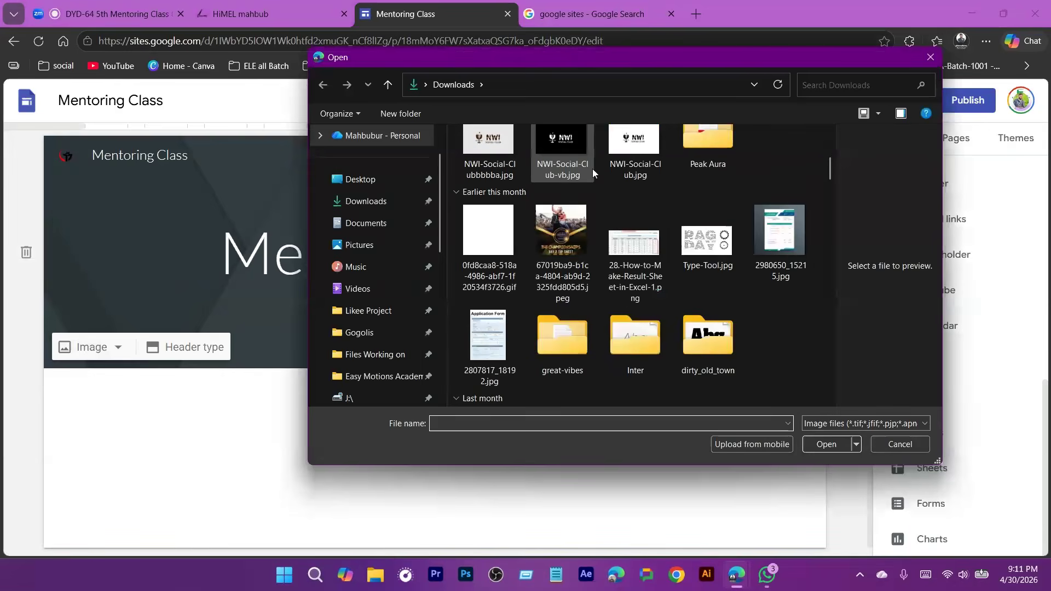
{"action": "left_click", "coordinate": [619, 151]}
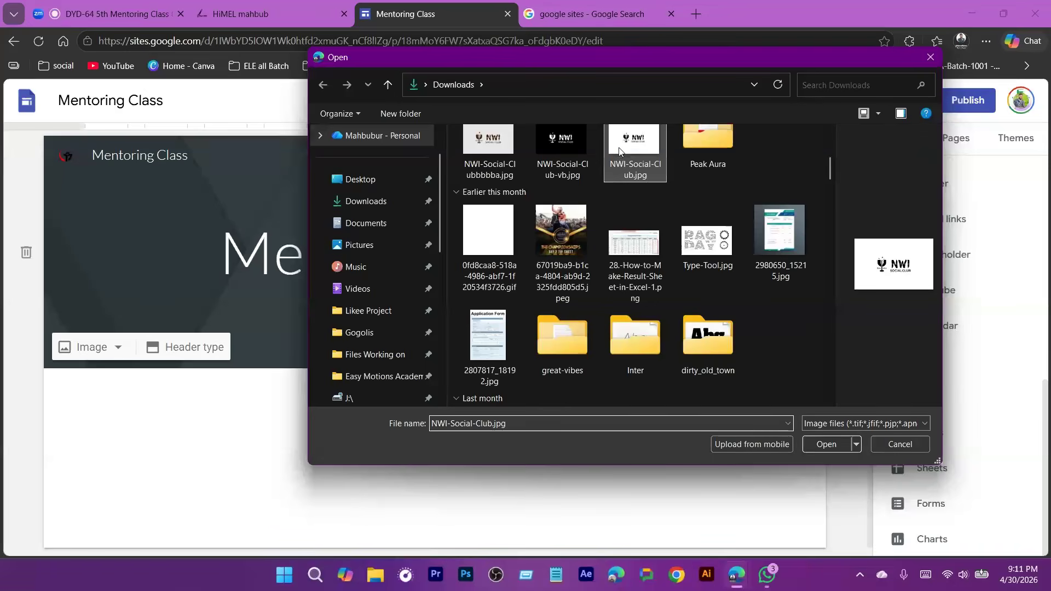
{"action": "double_click", "coordinate": [618, 152]}
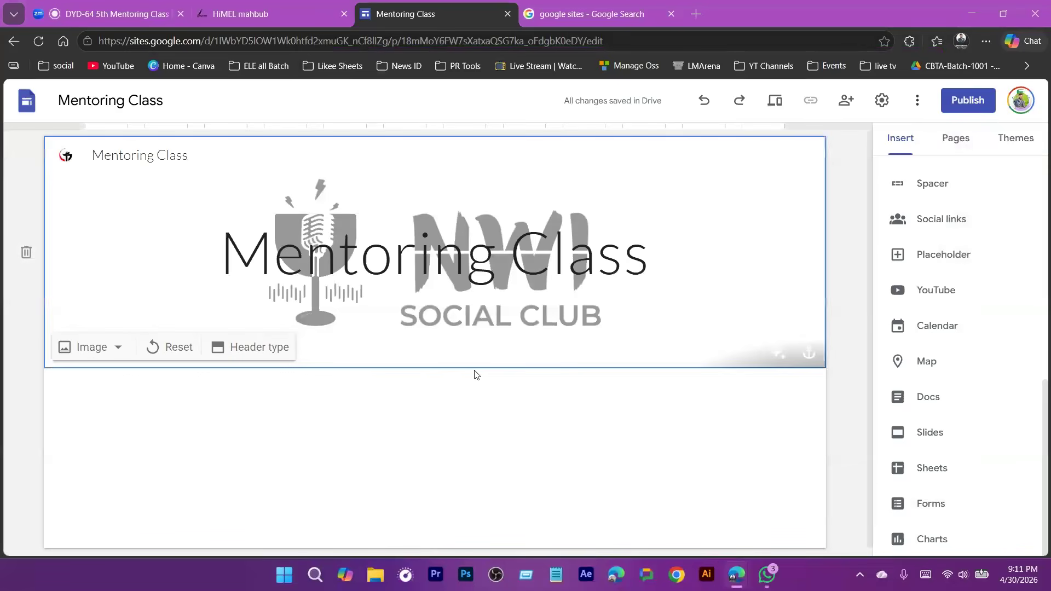
{"action": "left_click", "coordinate": [362, 240]}
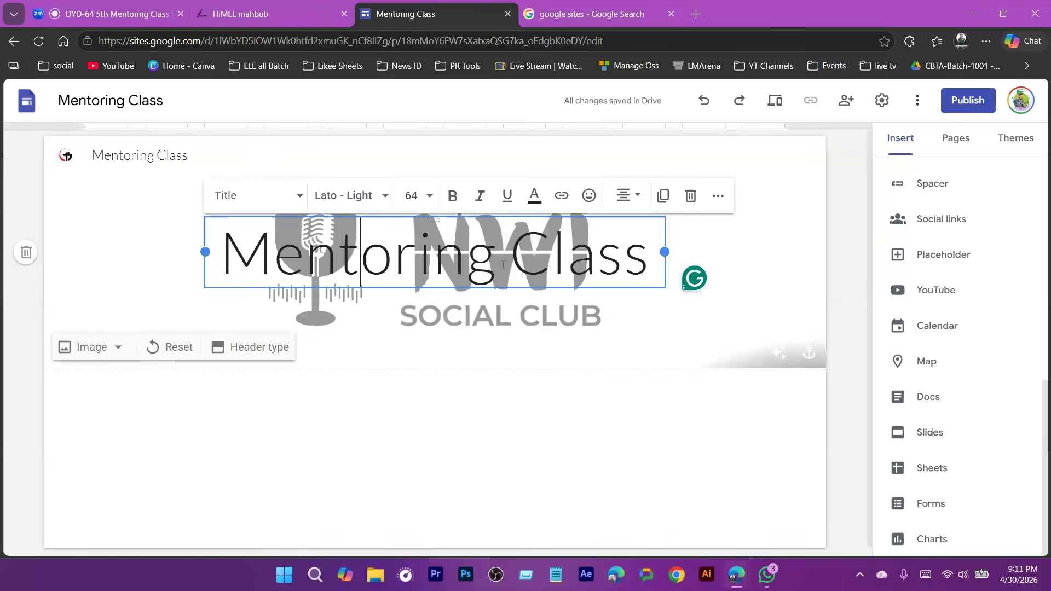
{"action": "left_click", "coordinate": [690, 197]}
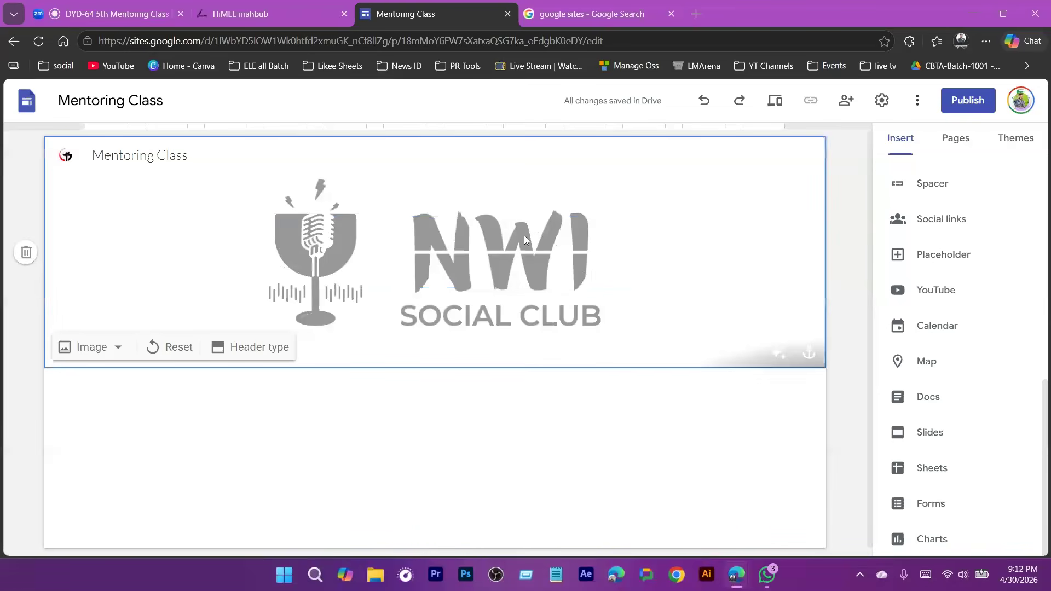
- Try the header types Large banner, Banner, Title only and Cover on the page header
{"action": "scroll", "coordinate": [524, 235], "scroll_direction": "down", "scroll_amount": 1}
{"action": "left_click", "coordinate": [251, 344]}
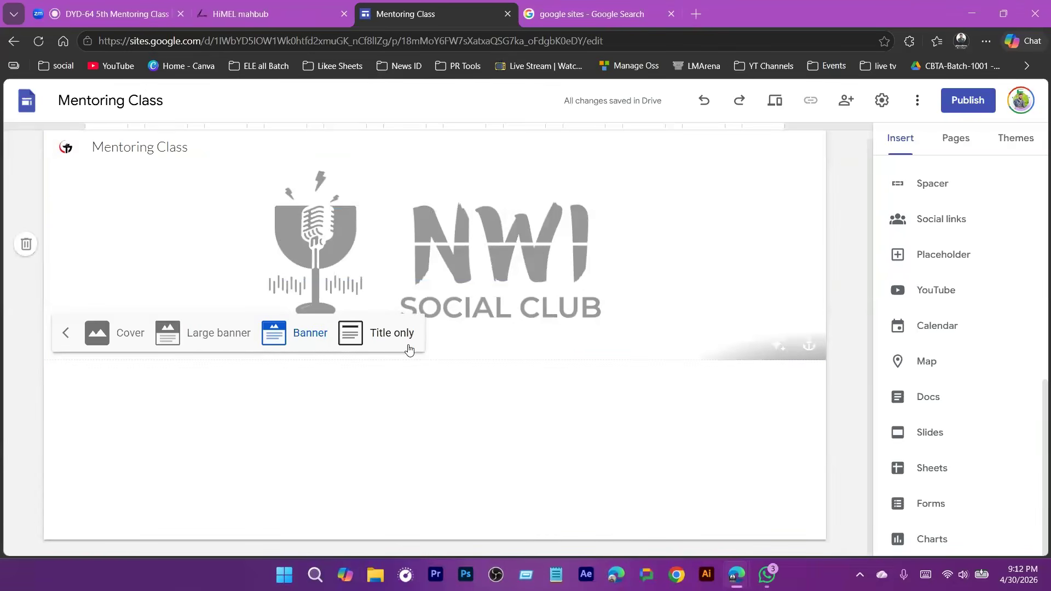
{"action": "left_click", "coordinate": [209, 335]}
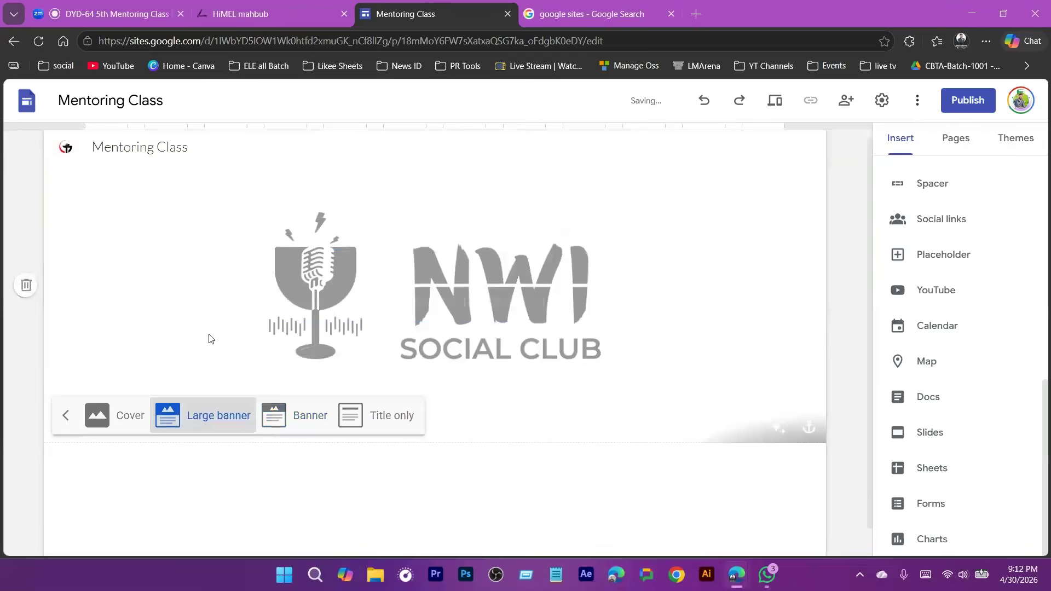
{"action": "left_click", "coordinate": [260, 458]}
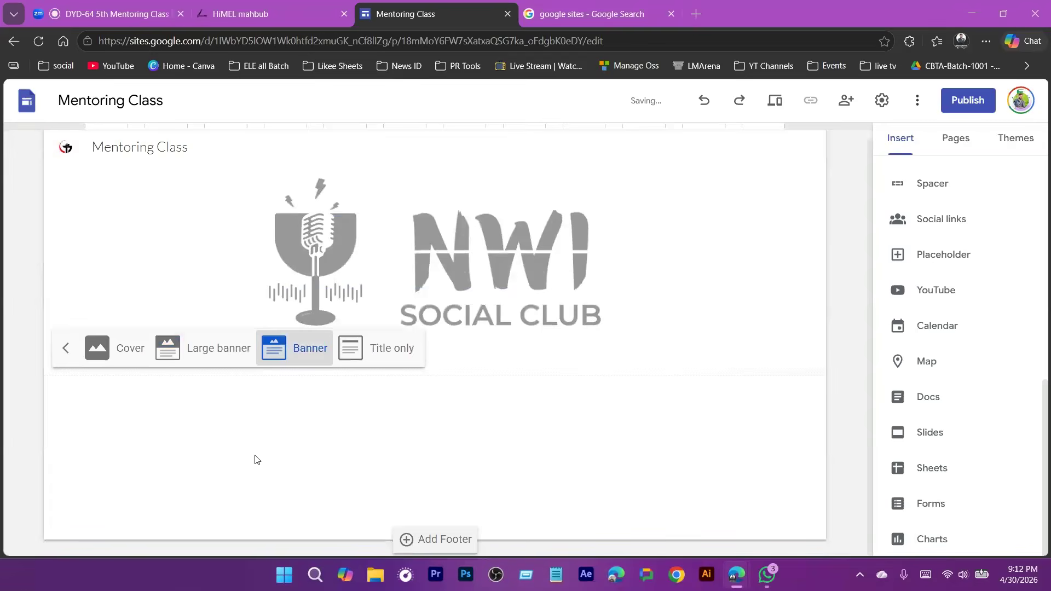
{"action": "left_click", "coordinate": [390, 356]}
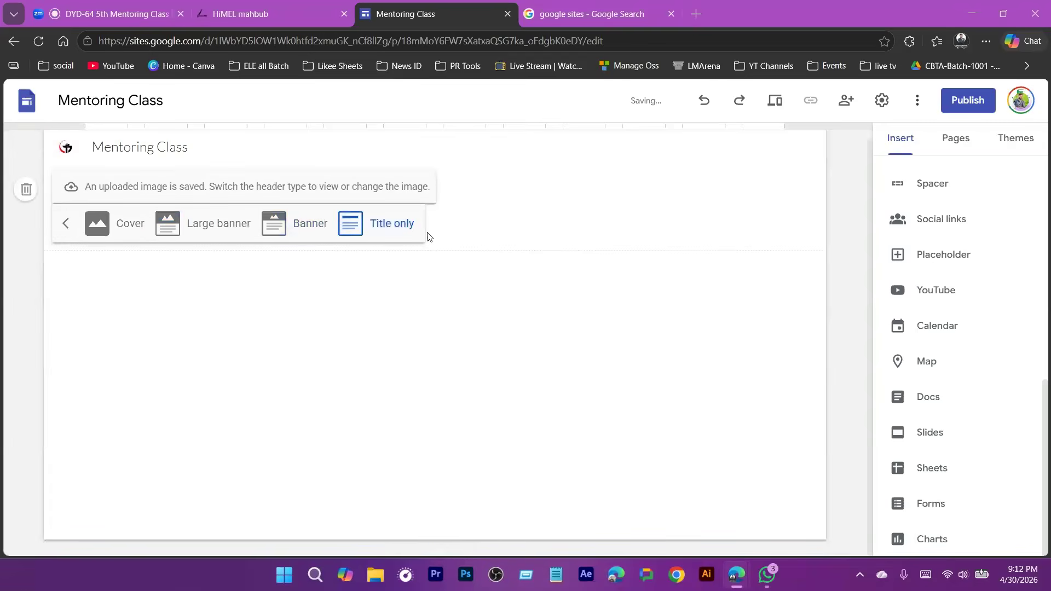
{"action": "left_click", "coordinate": [305, 224]}
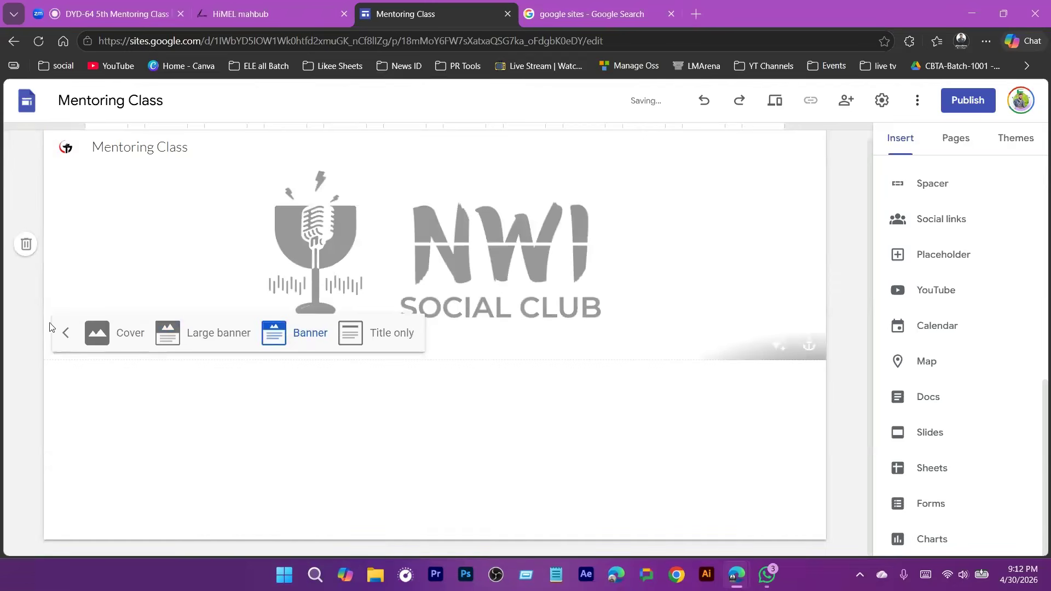
{"action": "left_click", "coordinate": [110, 332]}
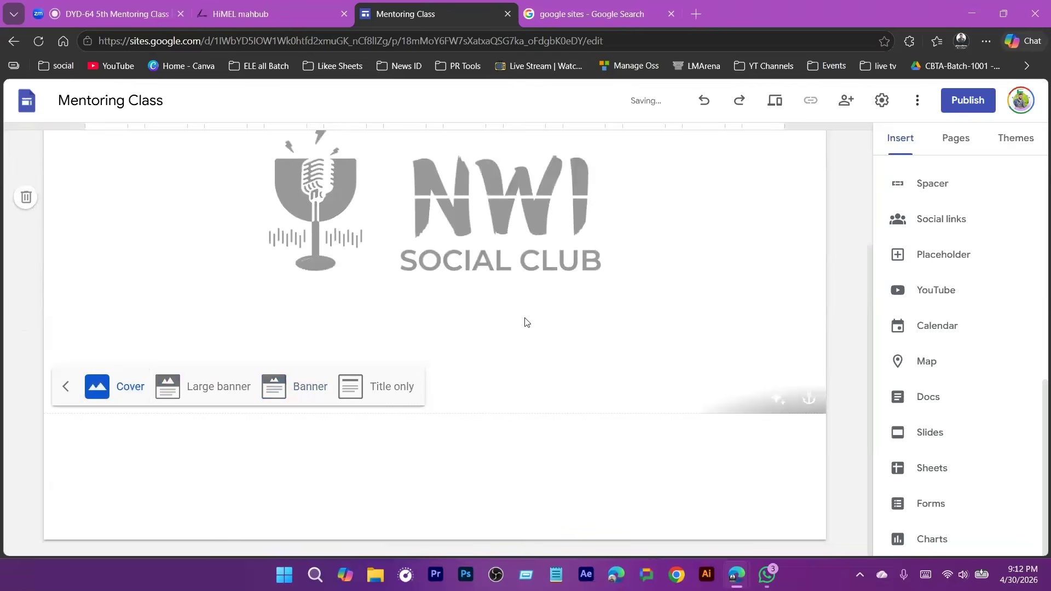
{"action": "scroll", "coordinate": [527, 323], "scroll_direction": "up", "scroll_amount": 3}
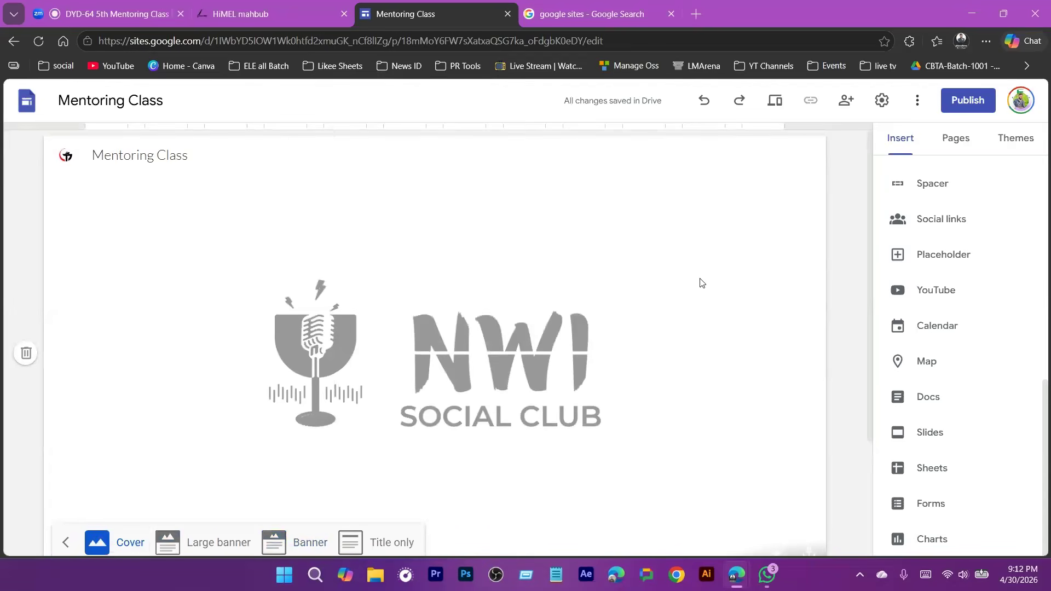
- Switch to the example portfolio site and examine its header banner and the content below it
{"action": "key", "text": "ctrl+shift+Tab"}
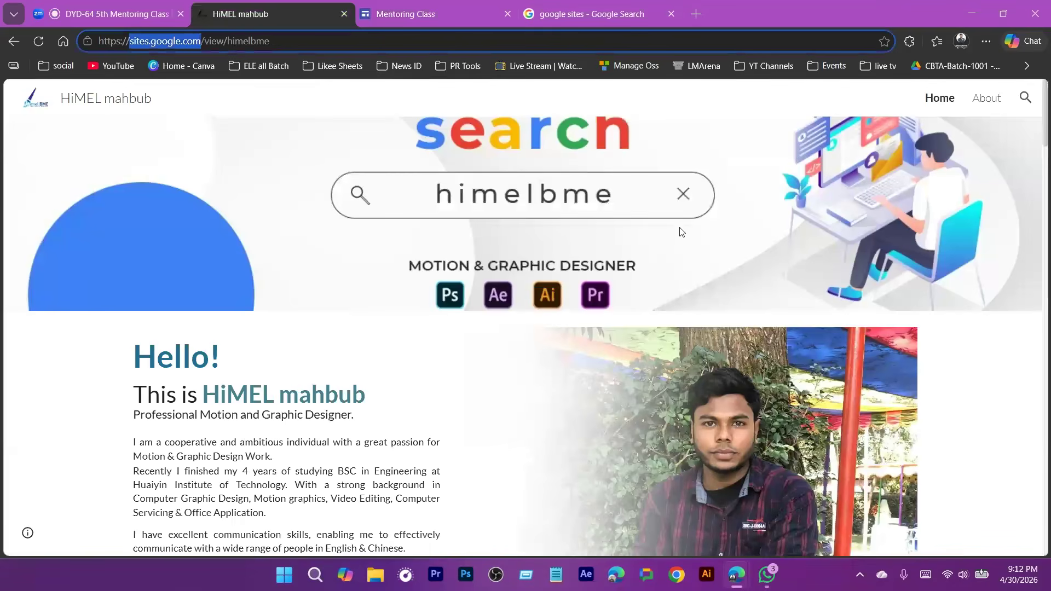
{"action": "scroll", "coordinate": [888, 220], "scroll_direction": "down", "scroll_amount": 5}
{"action": "scroll", "coordinate": [431, 401], "scroll_direction": "up", "scroll_amount": 5}
{"action": "key", "text": "ctrl+Tab"}
{"action": "key", "text": "ctrl+Tab"}
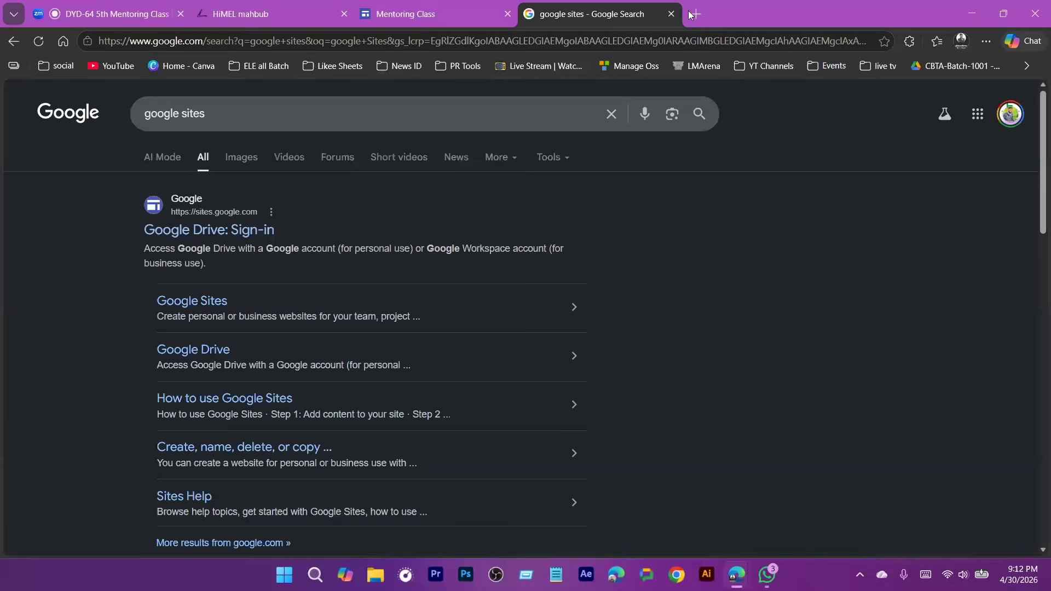
- Open himelbme.com in a new tab and look through its home page layout
{"action": "left_click", "coordinate": [694, 13]}
{"action": "type", "text": "himelbme.com"}
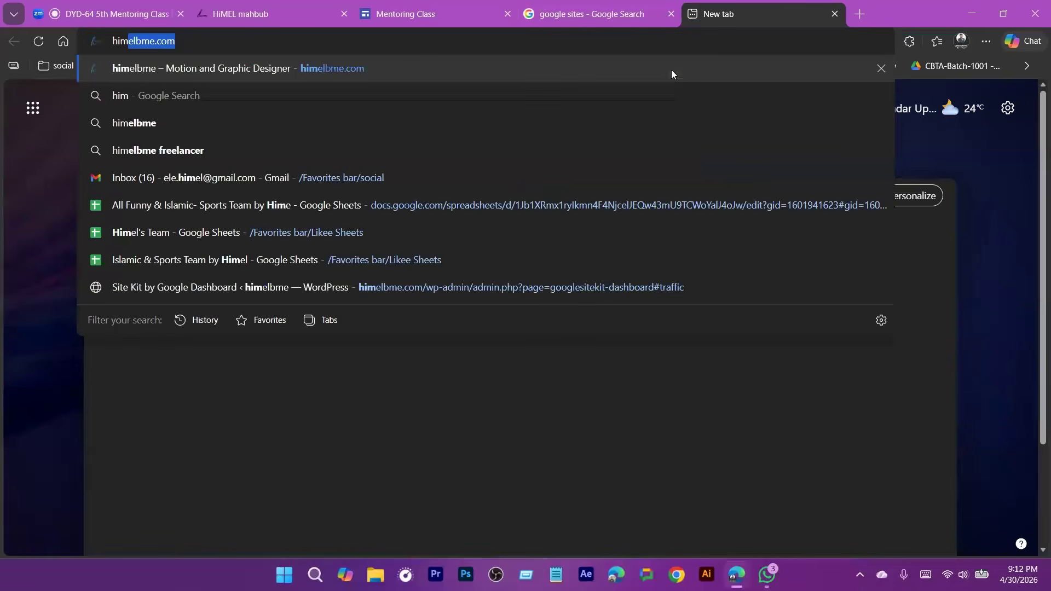
{"action": "key", "text": "Return"}
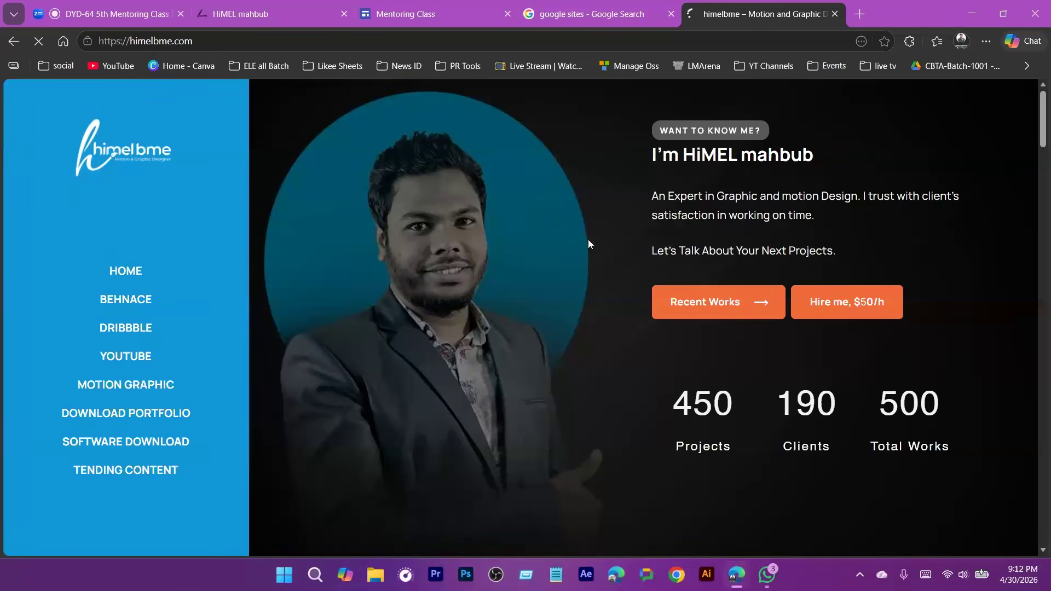
{"action": "scroll", "coordinate": [587, 239], "scroll_direction": "down", "scroll_amount": 10}
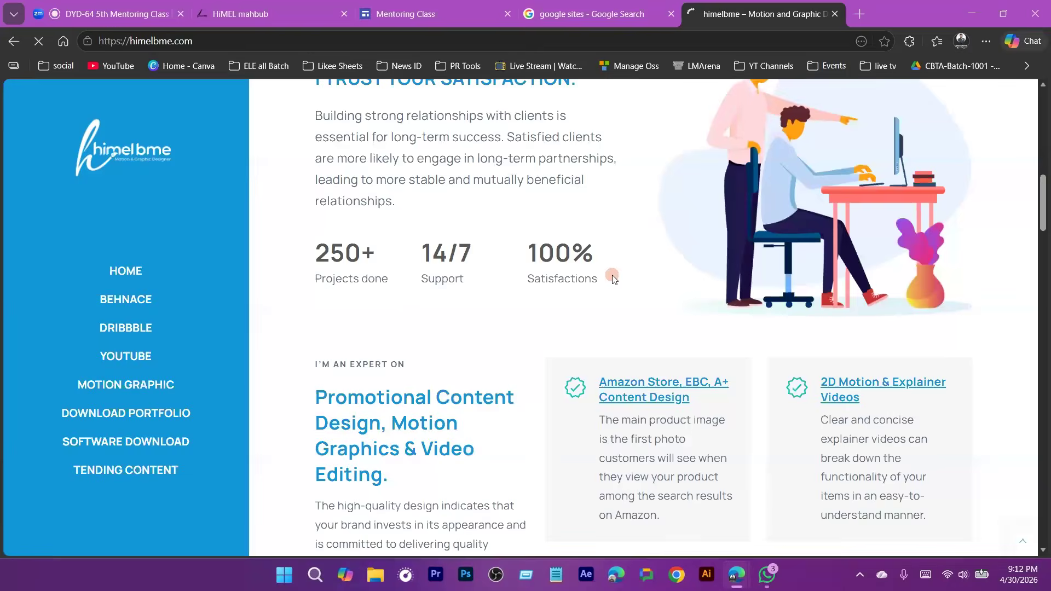
{"action": "scroll", "coordinate": [547, 219], "scroll_direction": "up", "scroll_amount": 2}
- Return to the Mentoring Class site editor and set the header type to Banner
{"action": "left_click", "coordinate": [425, 7]}
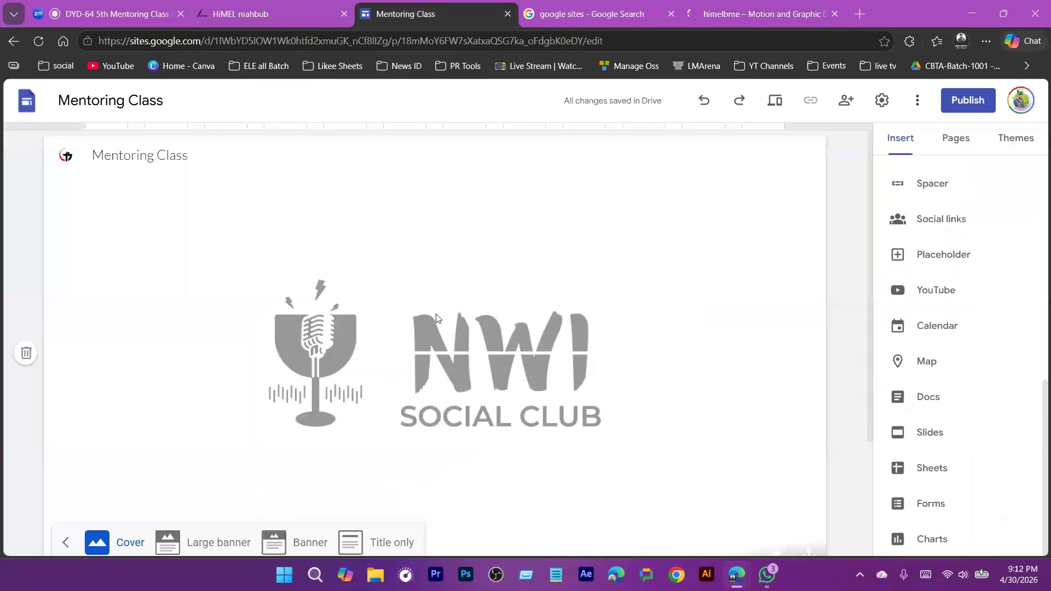
{"action": "scroll", "coordinate": [436, 318], "scroll_direction": "down", "scroll_amount": 3}
{"action": "scroll", "coordinate": [210, 545], "scroll_direction": "up", "scroll_amount": 3}
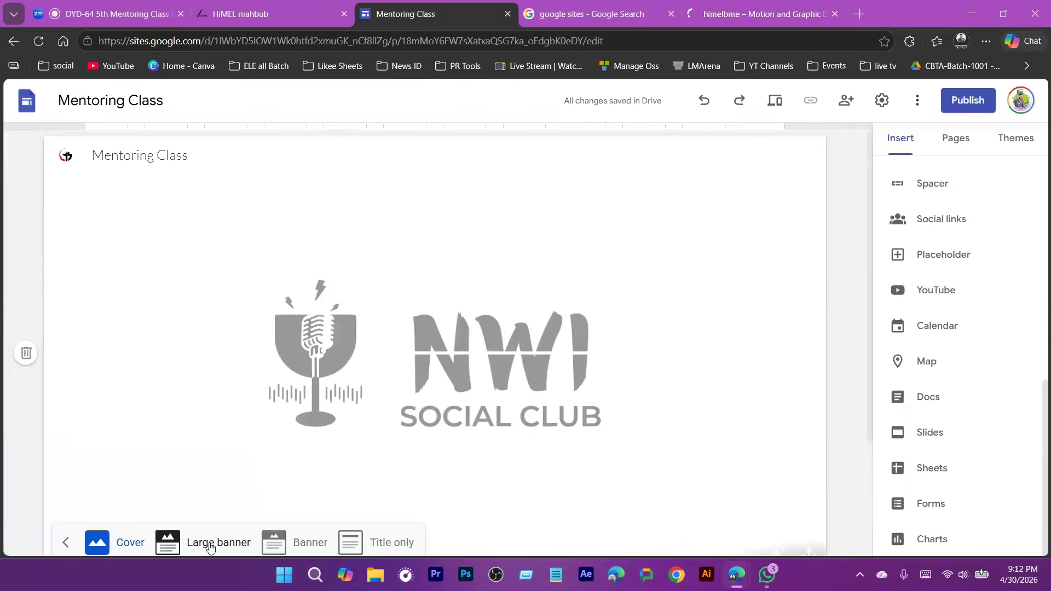
{"action": "left_click", "coordinate": [308, 543]}
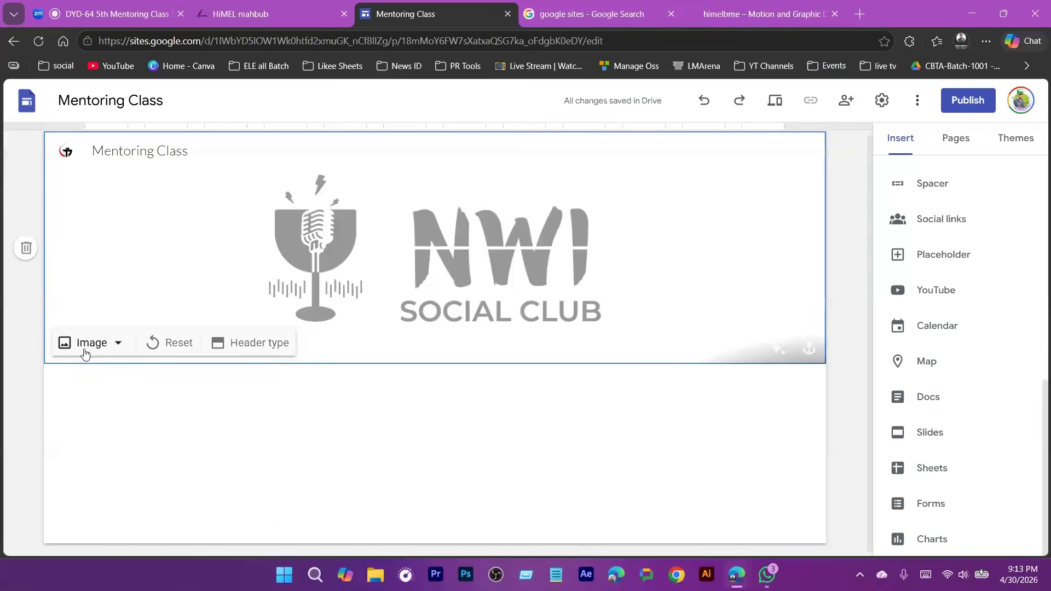
- Upload NWI-Social-Club-vb.jpg from the Downloads folder as the banner's new header image
{"action": "left_click", "coordinate": [85, 350]}
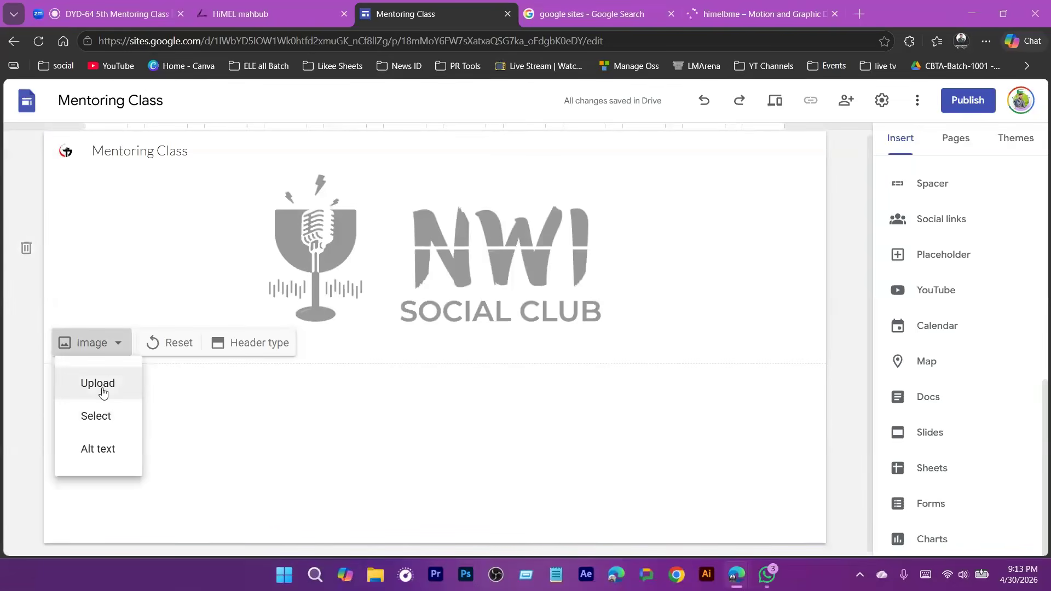
{"action": "left_click", "coordinate": [102, 390]}
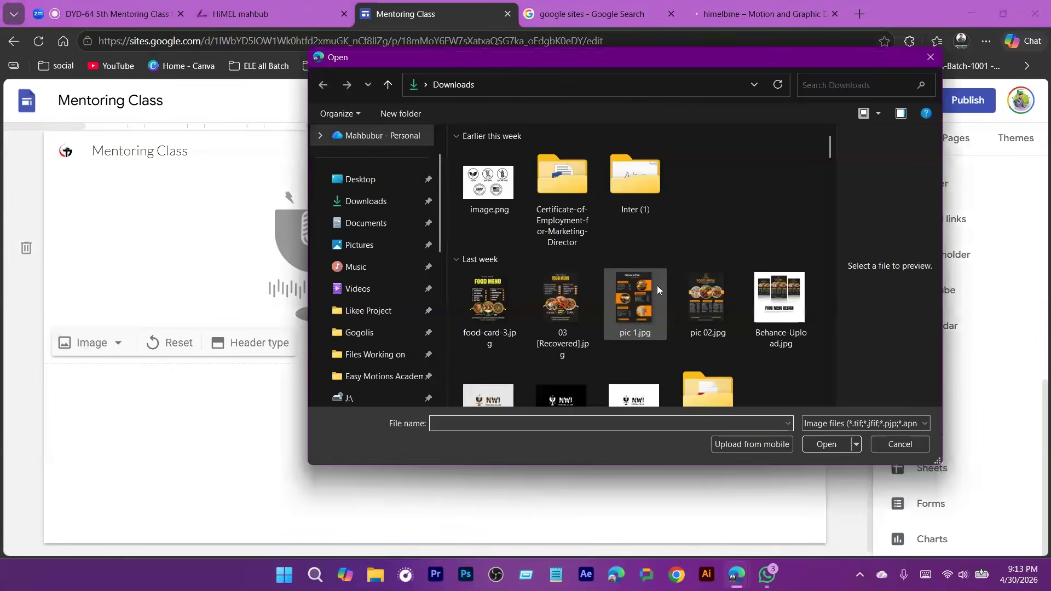
{"action": "scroll", "coordinate": [656, 289], "scroll_direction": "down", "scroll_amount": 5}
{"action": "double_click", "coordinate": [574, 283]}
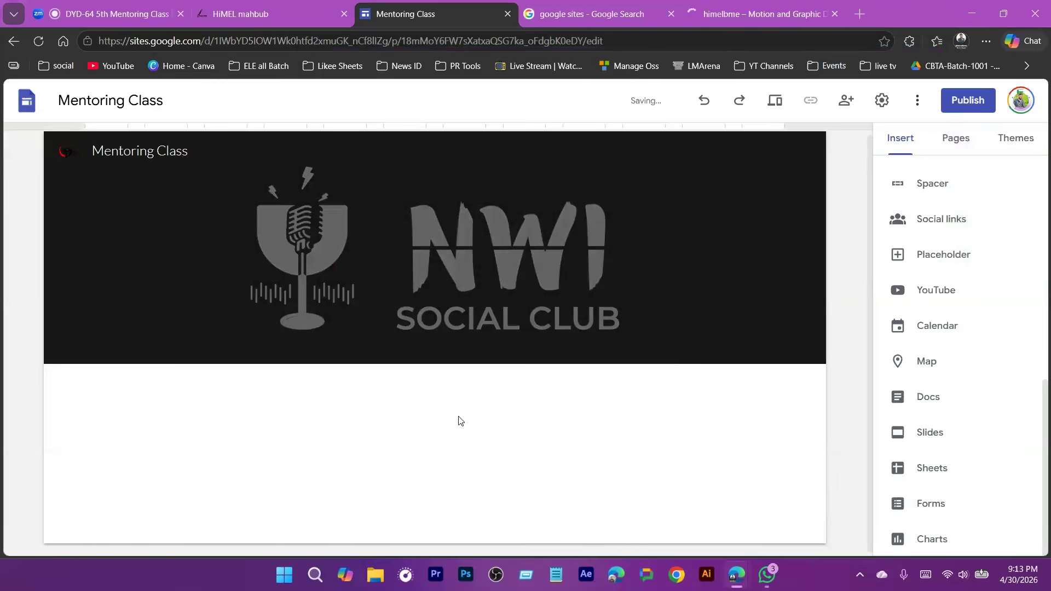
{"action": "mouse_move", "coordinate": [234, 195]}
{"action": "scroll", "coordinate": [444, 452], "scroll_direction": "down", "scroll_amount": 1}
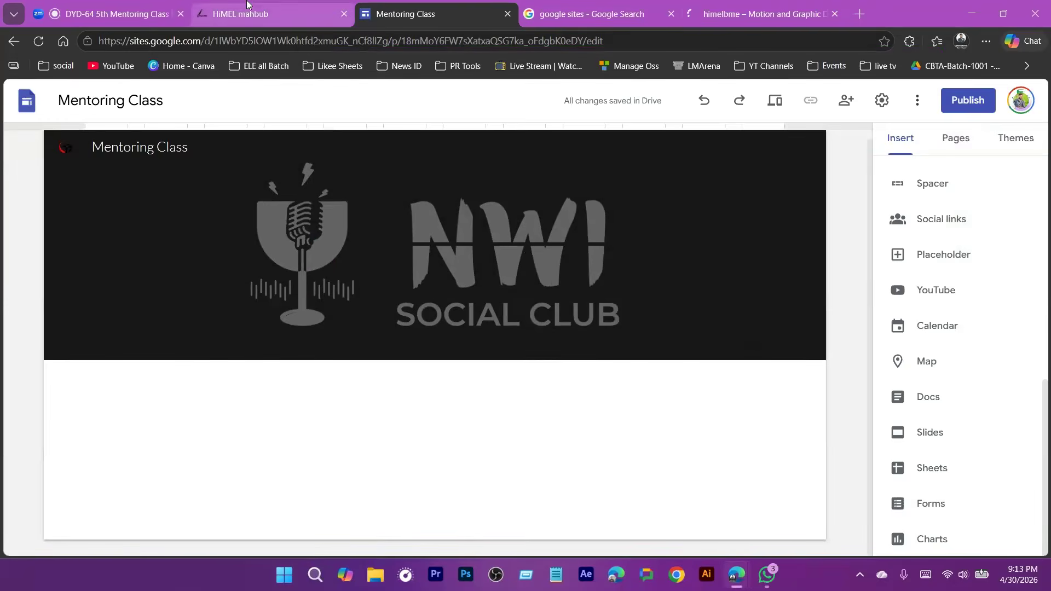
- Switch to the example portfolio site and examine the custom ending of its web address and its page sections
{"action": "mouse_move", "coordinate": [246, 4]}
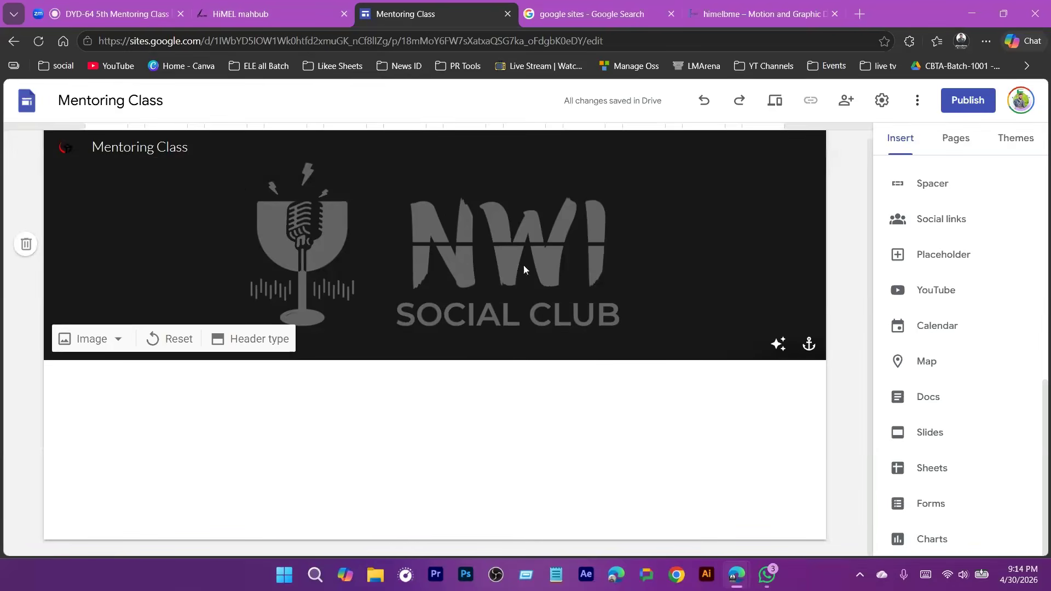
{"action": "left_click", "coordinate": [264, 15]}
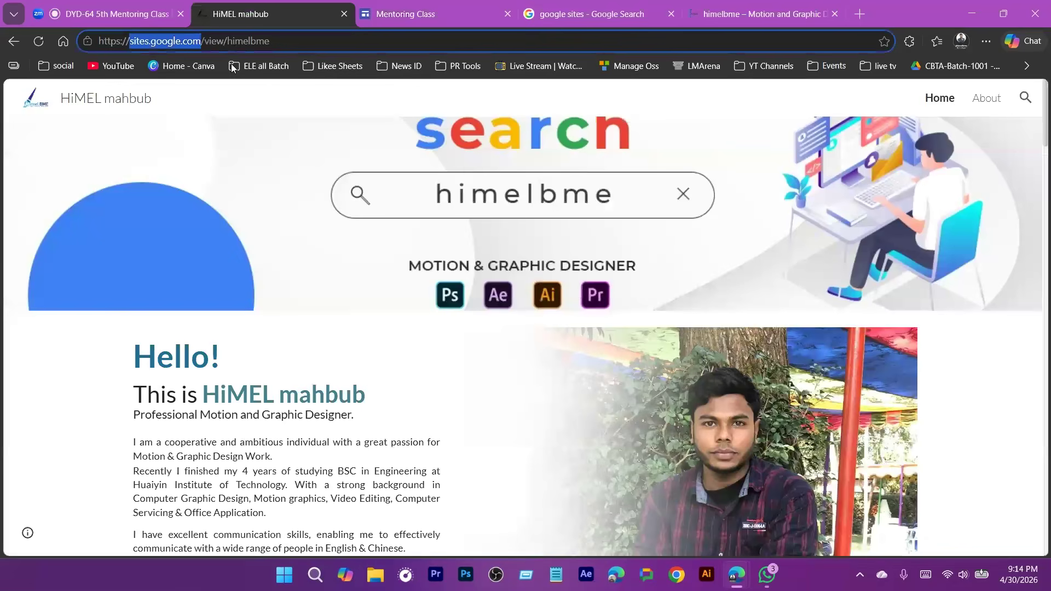
{"action": "left_click", "coordinate": [225, 42]}
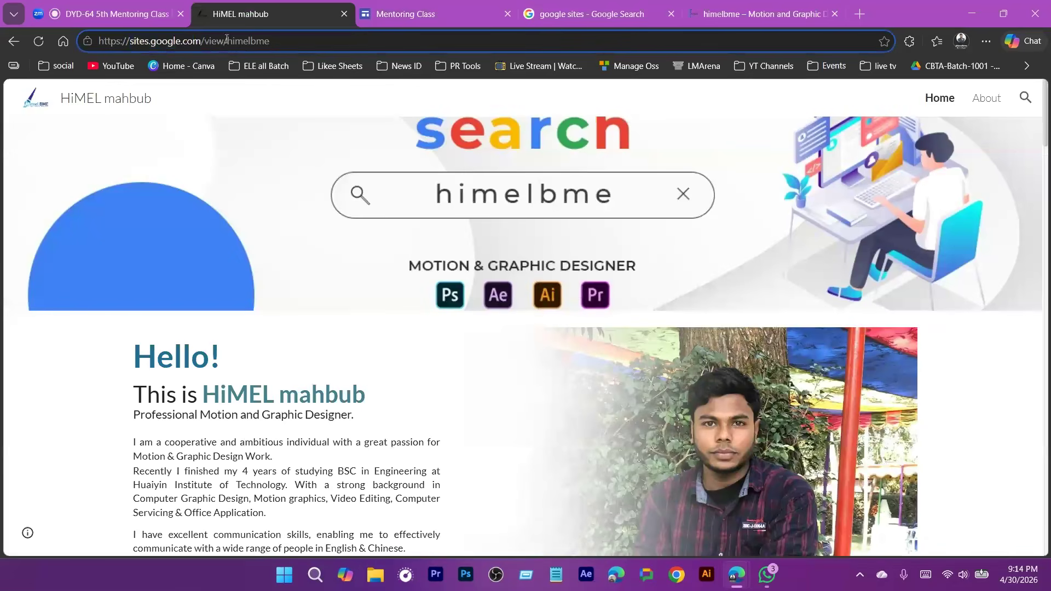
{"action": "double_click", "coordinate": [227, 40]}
{"action": "scroll", "coordinate": [603, 349], "scroll_direction": "down", "scroll_amount": 7}
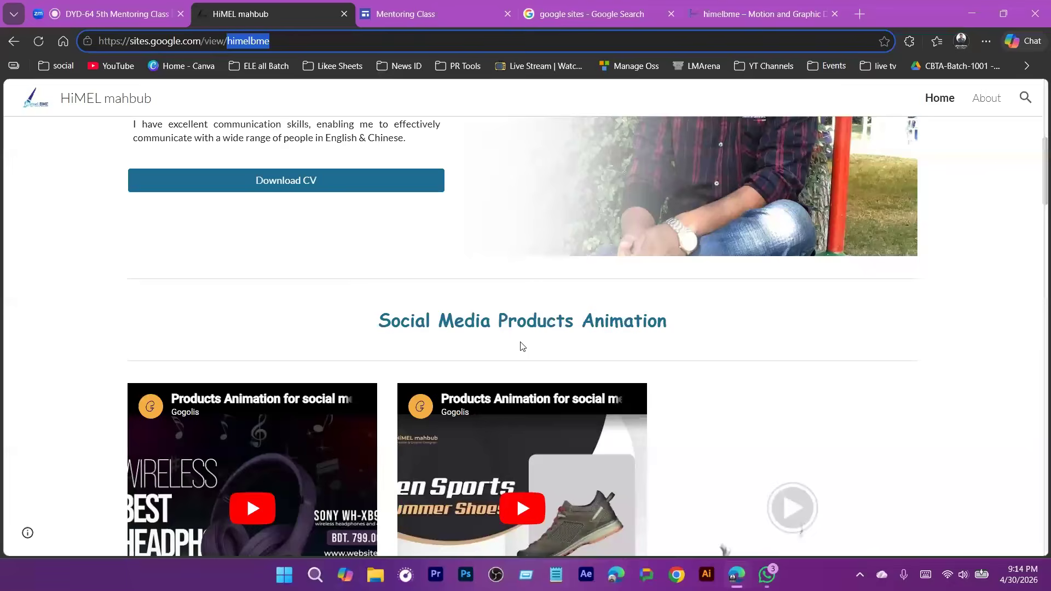
{"action": "scroll", "coordinate": [522, 346], "scroll_direction": "up", "scroll_amount": 7}
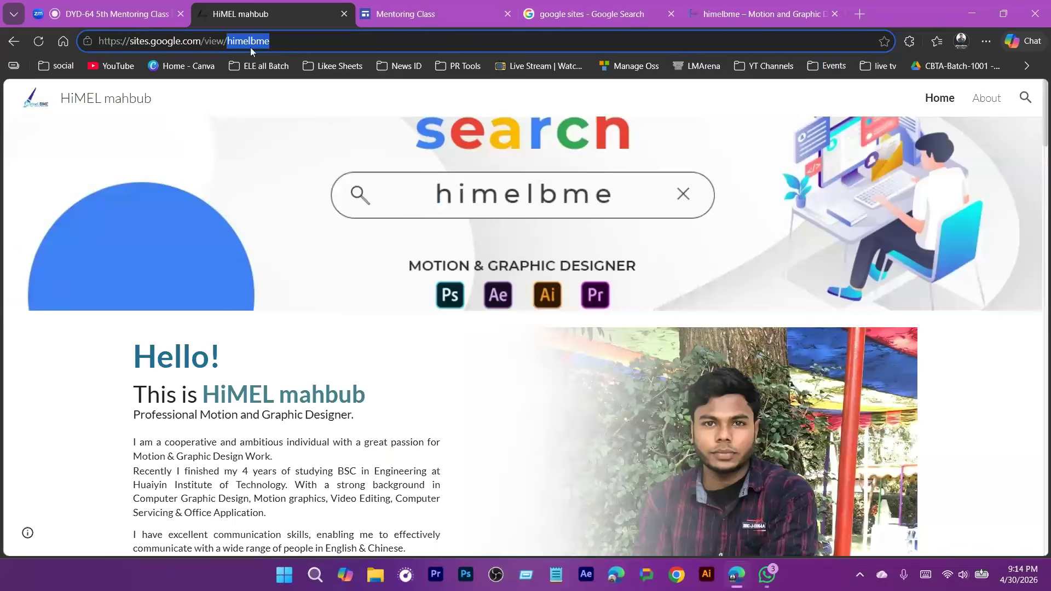
- Point out the custom himelbme ending of the example site's web address, apart from the fixed sites.google.com/view part
{"action": "key", "text": "Left"}
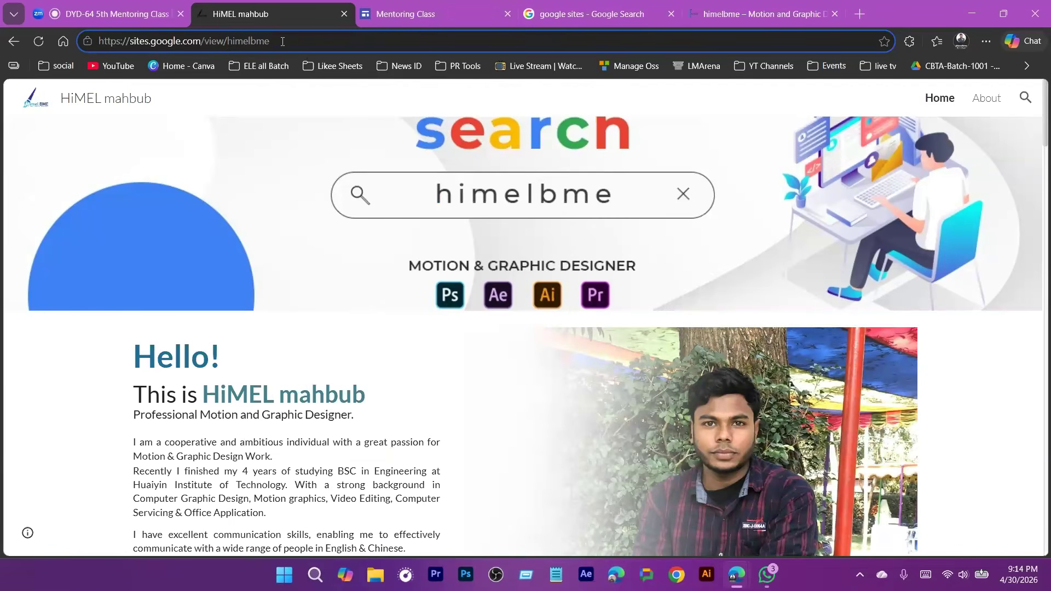
{"action": "double_click", "coordinate": [282, 41]}
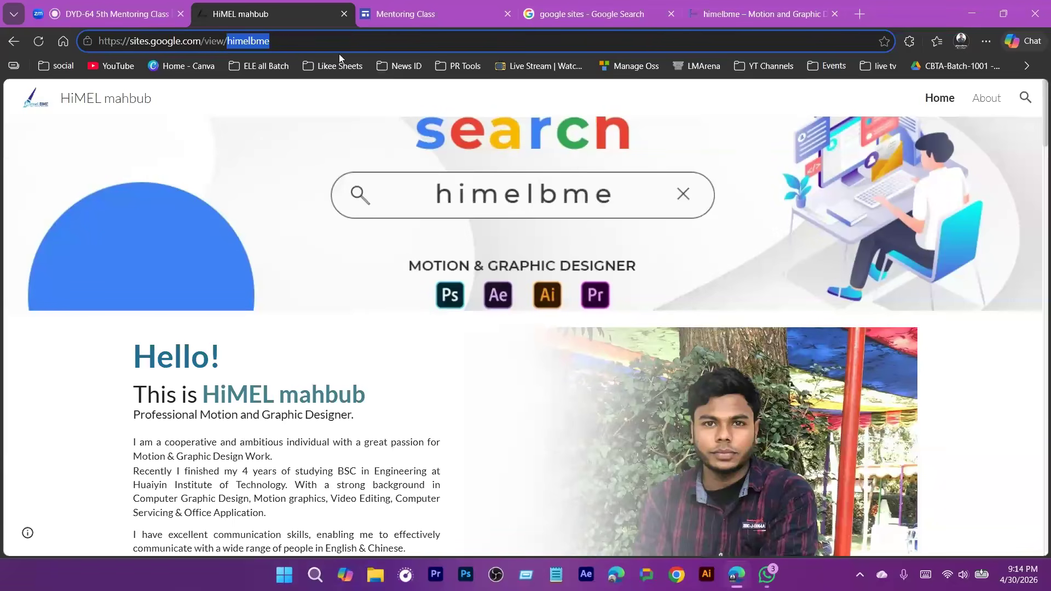
{"action": "left_click", "coordinate": [285, 40]}
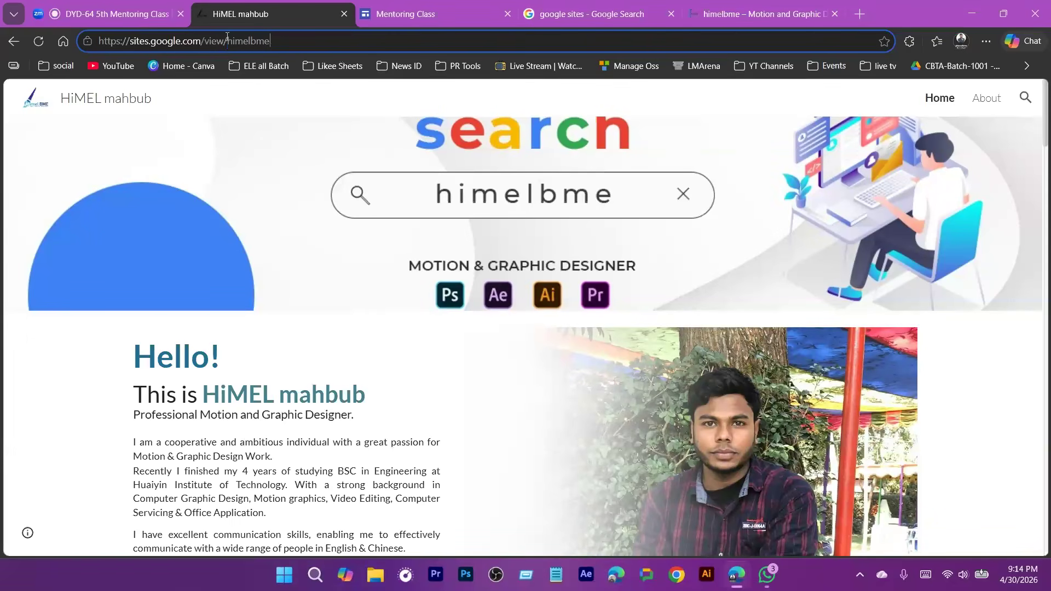
{"action": "left_click_drag", "start_coordinate": [227, 38], "coordinate": [98, 41]}
{"action": "left_click_drag", "start_coordinate": [286, 41], "coordinate": [228, 40]}
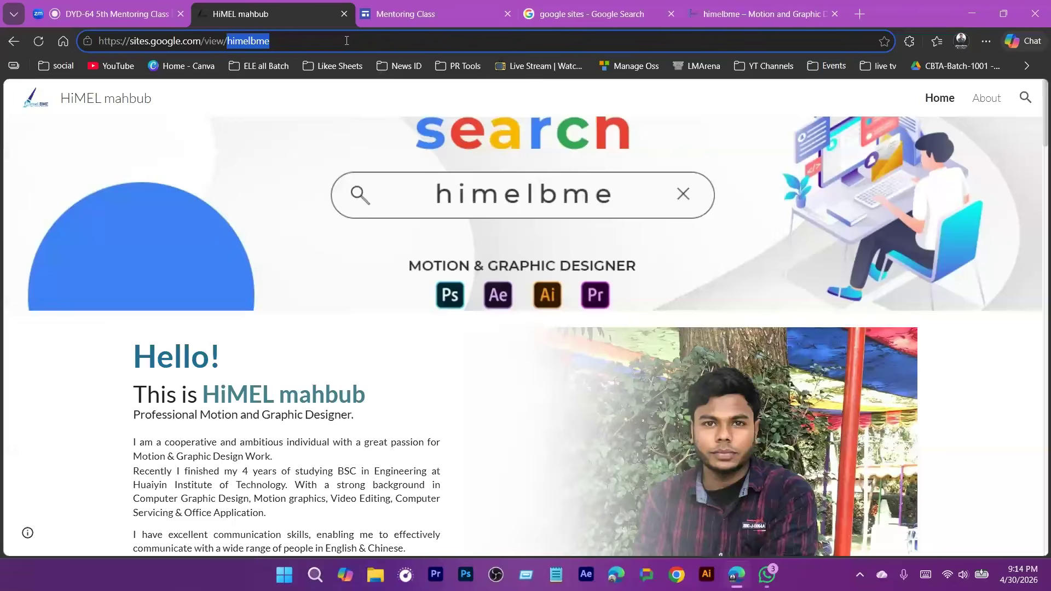
- Look through the example site's video and motion graphics sections and its intro section
{"action": "scroll", "coordinate": [503, 266], "scroll_direction": "down", "scroll_amount": 15}
{"action": "scroll", "coordinate": [502, 267], "scroll_direction": "down", "scroll_amount": 8}
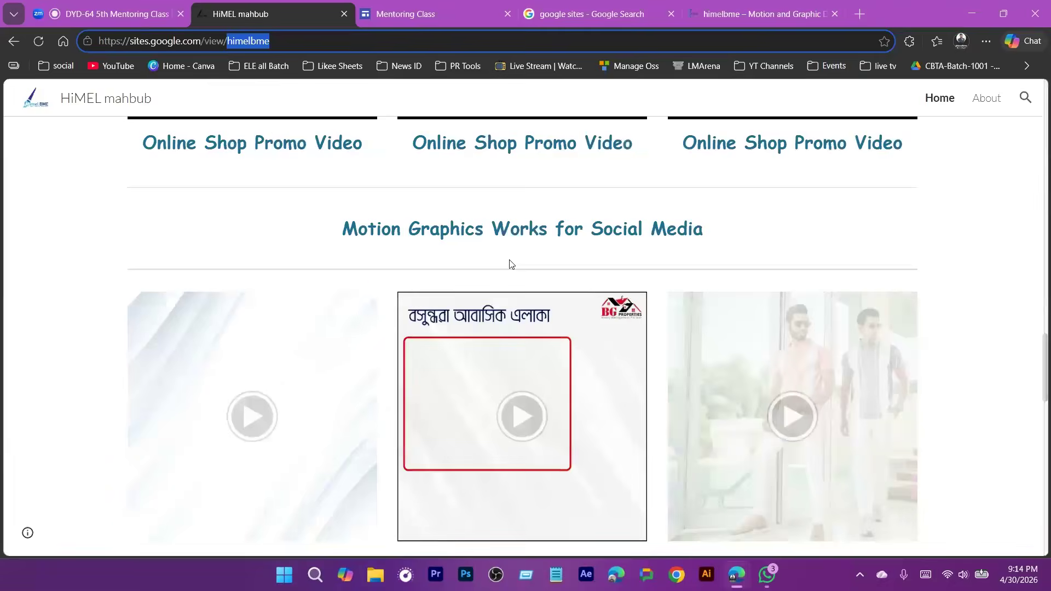
{"action": "scroll", "coordinate": [515, 284], "scroll_direction": "down", "scroll_amount": 10}
{"action": "scroll", "coordinate": [530, 328], "scroll_direction": "up", "scroll_amount": 10}
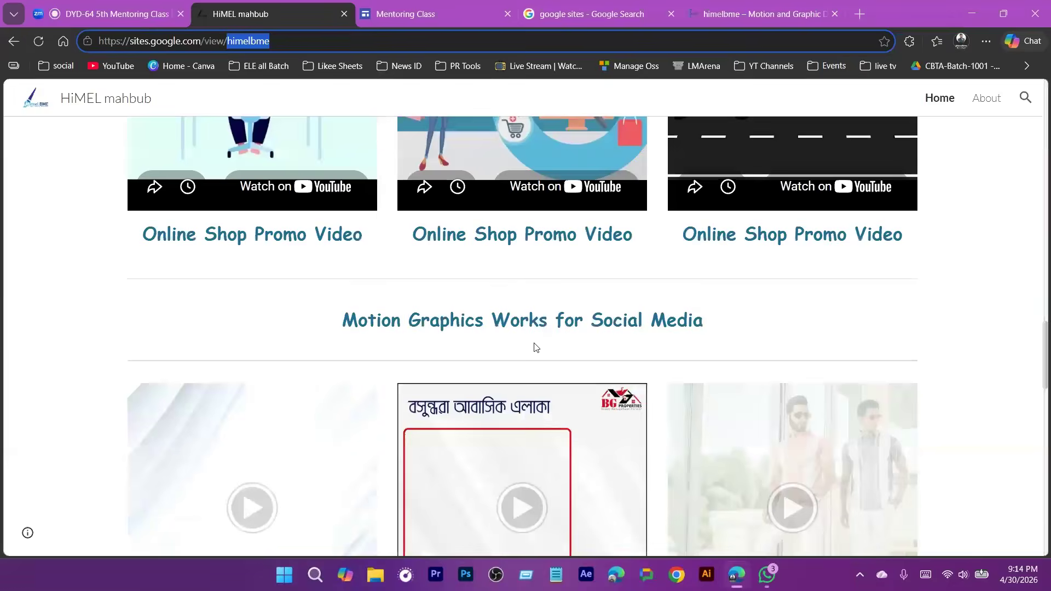
{"action": "scroll", "coordinate": [535, 347], "scroll_direction": "up", "scroll_amount": 15}
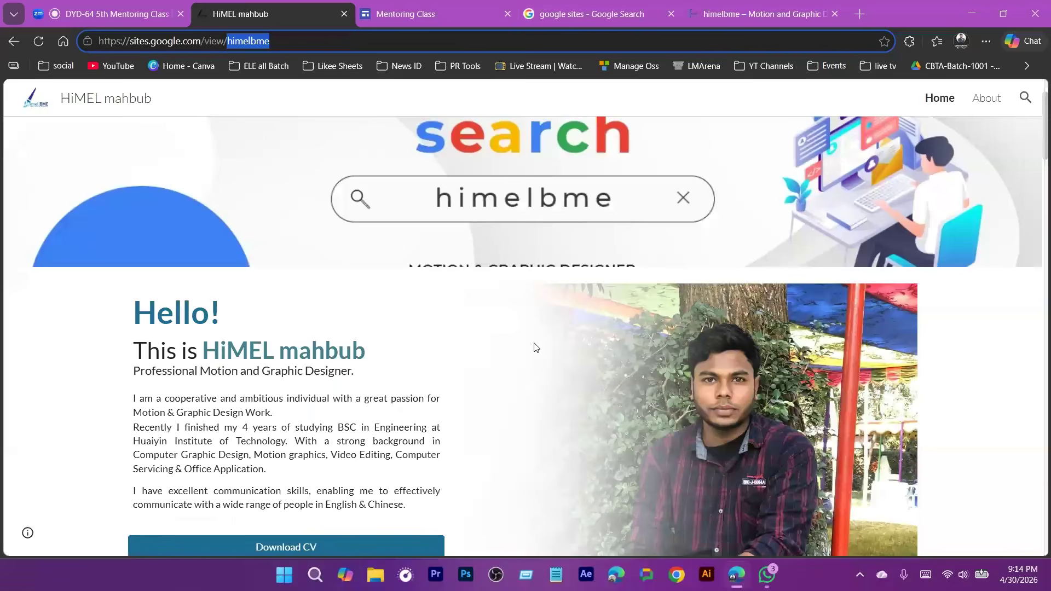
{"action": "scroll", "coordinate": [525, 347], "scroll_direction": "down", "scroll_amount": 10}
- Compare the Mentoring Class page below its banner with the opening layout of the example site
{"action": "key", "text": "ctrl+Tab"}
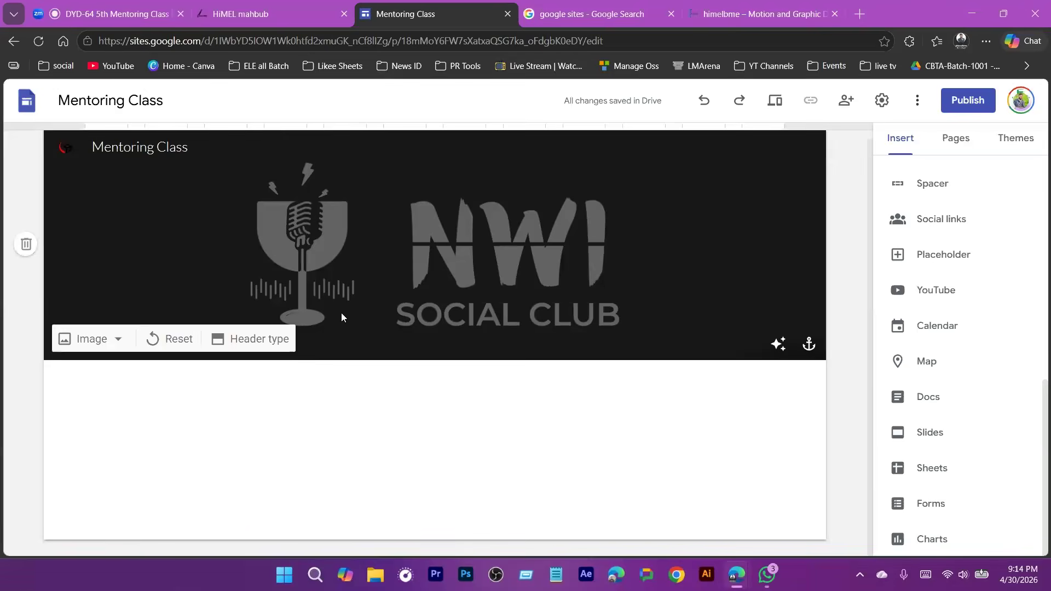
{"action": "scroll", "coordinate": [398, 425], "scroll_direction": "up", "scroll_amount": 1}
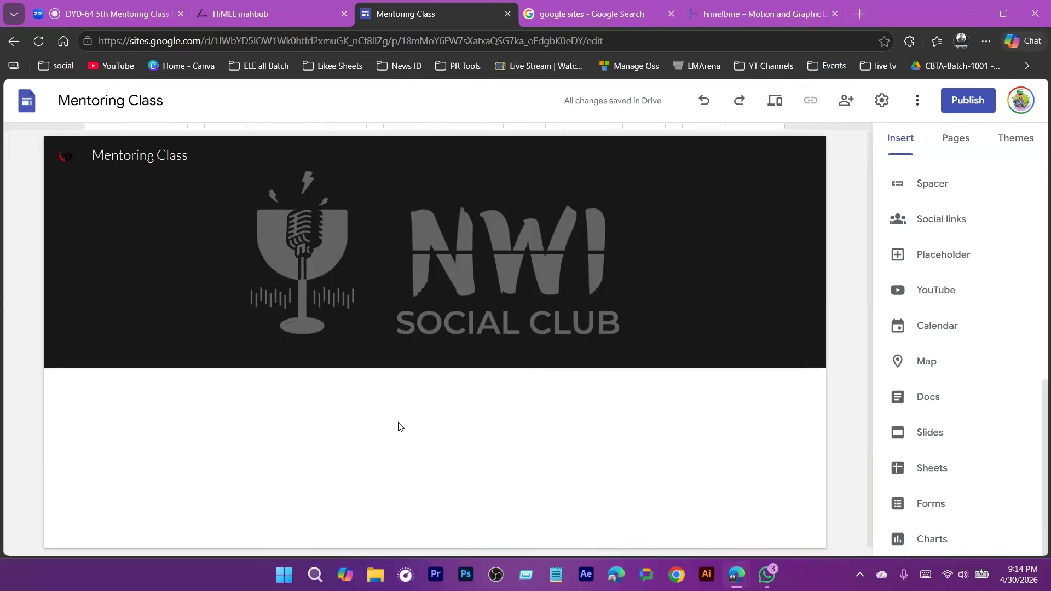
{"action": "left_click", "coordinate": [262, 5]}
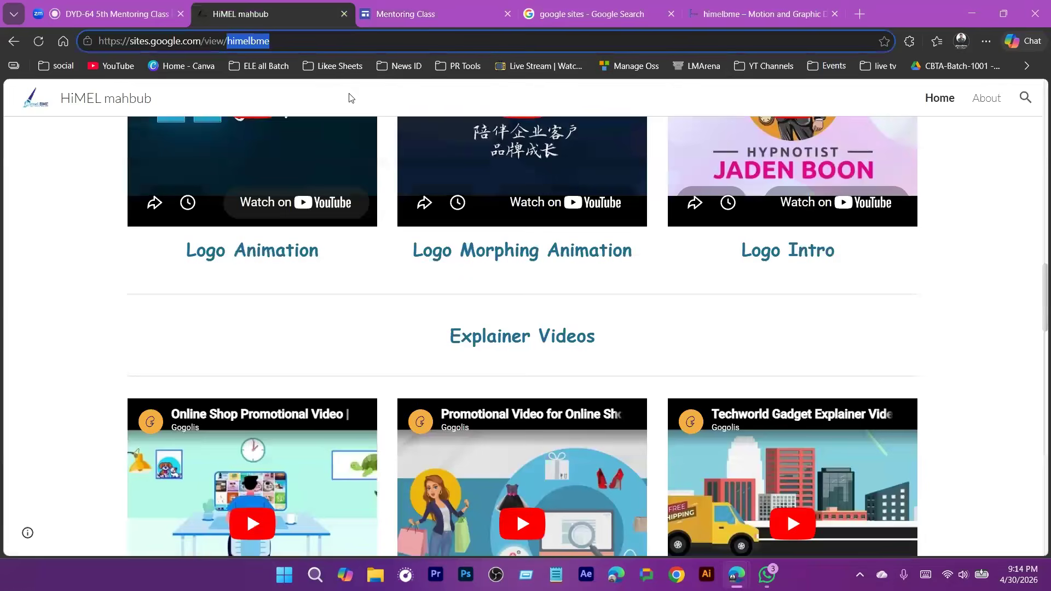
{"action": "scroll", "coordinate": [185, 382], "scroll_direction": "up", "scroll_amount": 10}
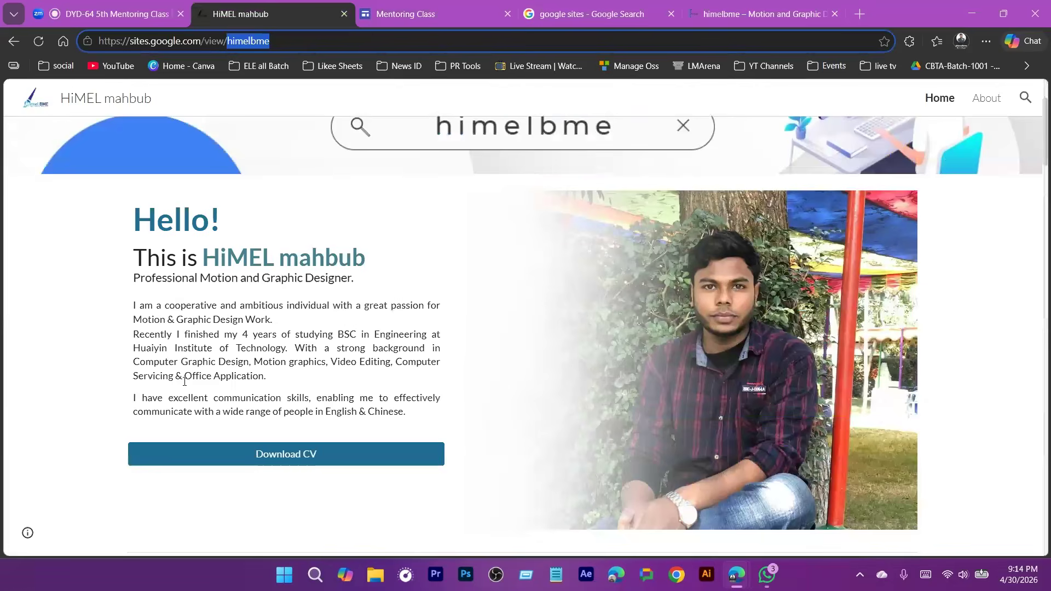
{"action": "scroll", "coordinate": [184, 382], "scroll_direction": "up", "scroll_amount": 2}
- Return to the Mentoring Class editor, try out a divider below the header banner and delete it
{"action": "left_click", "coordinate": [384, 12]}
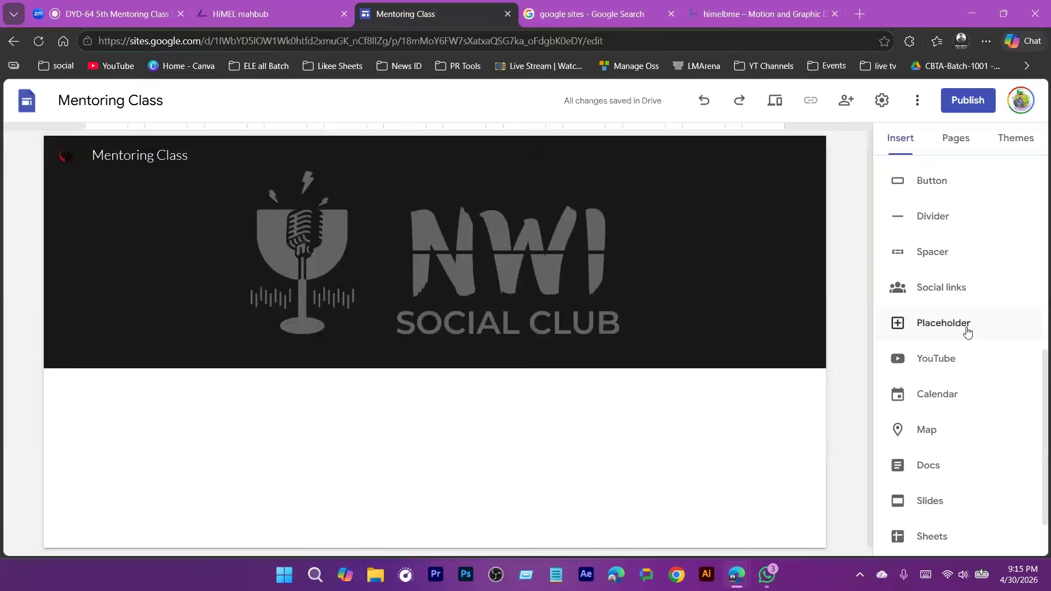
{"action": "scroll", "coordinate": [967, 333], "scroll_direction": "up", "scroll_amount": 8}
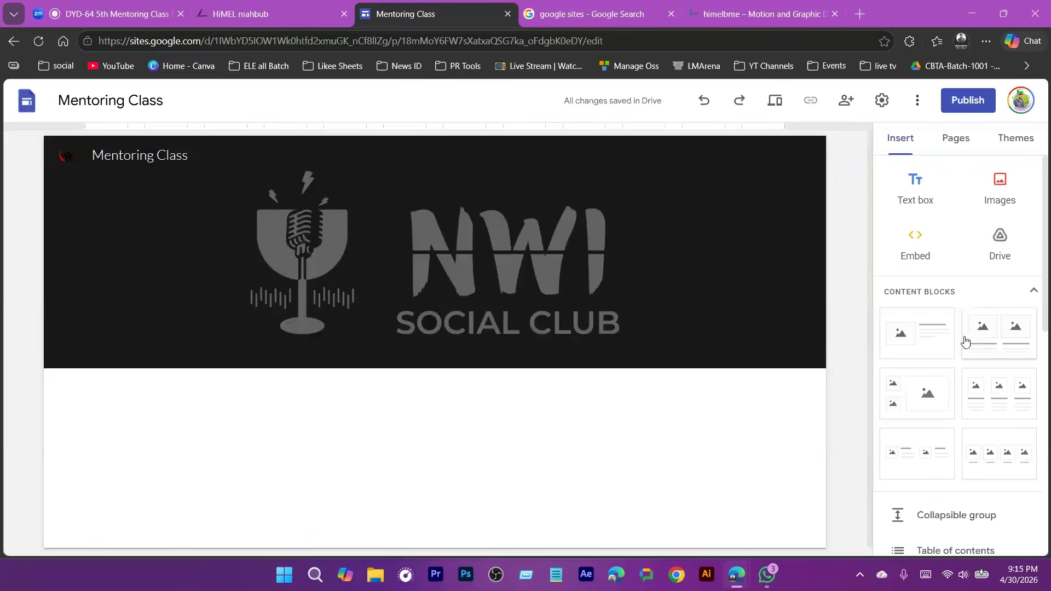
{"action": "scroll", "coordinate": [991, 372], "scroll_direction": "down", "scroll_amount": 3}
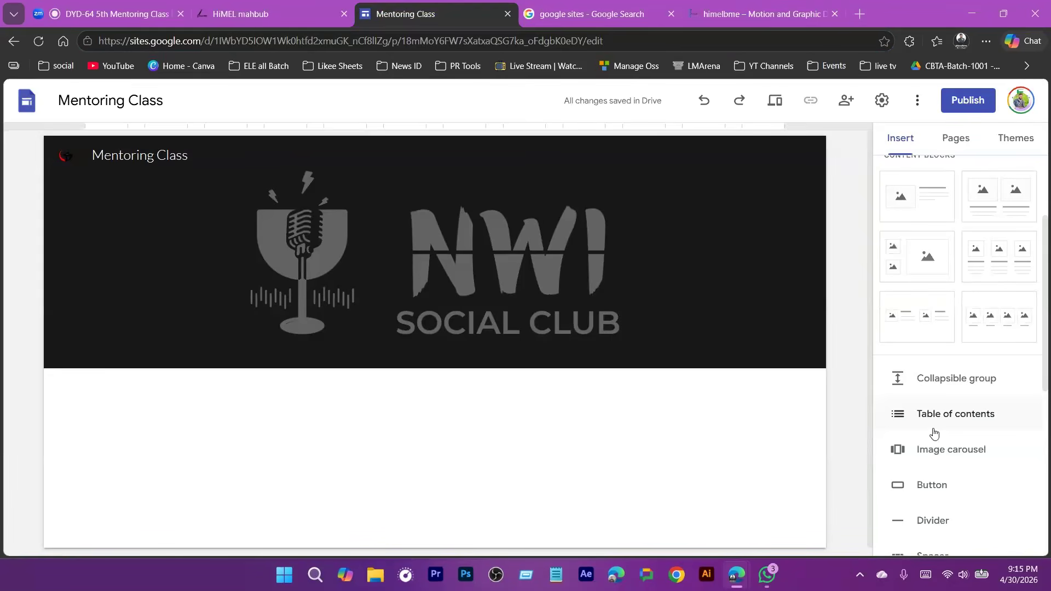
{"action": "scroll", "coordinate": [934, 434], "scroll_direction": "down", "scroll_amount": 3}
{"action": "left_click", "coordinate": [932, 383]}
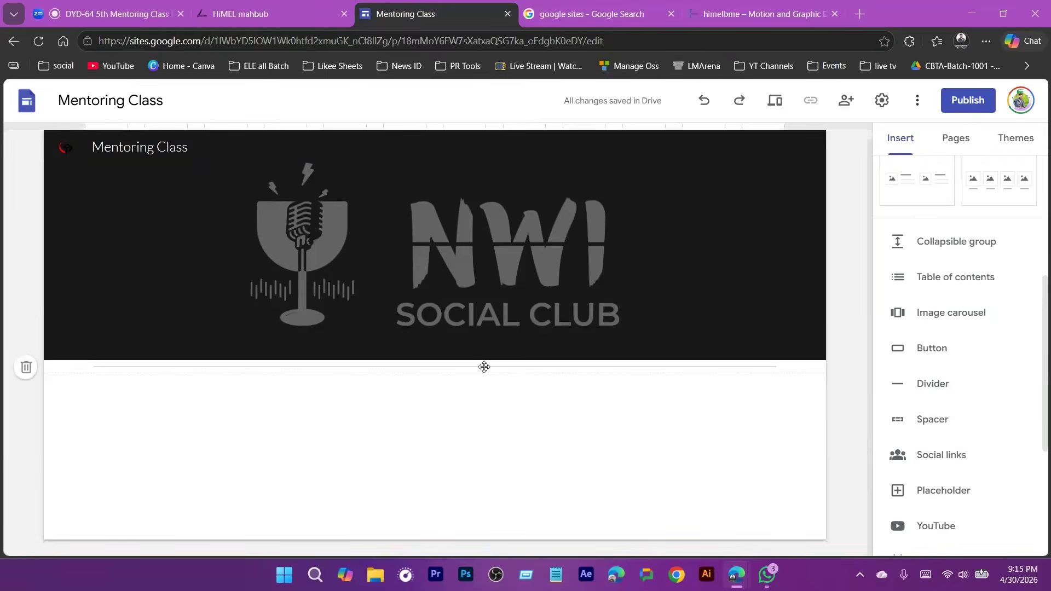
{"action": "left_click", "coordinate": [25, 367]}
{"action": "scroll", "coordinate": [899, 319], "scroll_direction": "up", "scroll_amount": 1}
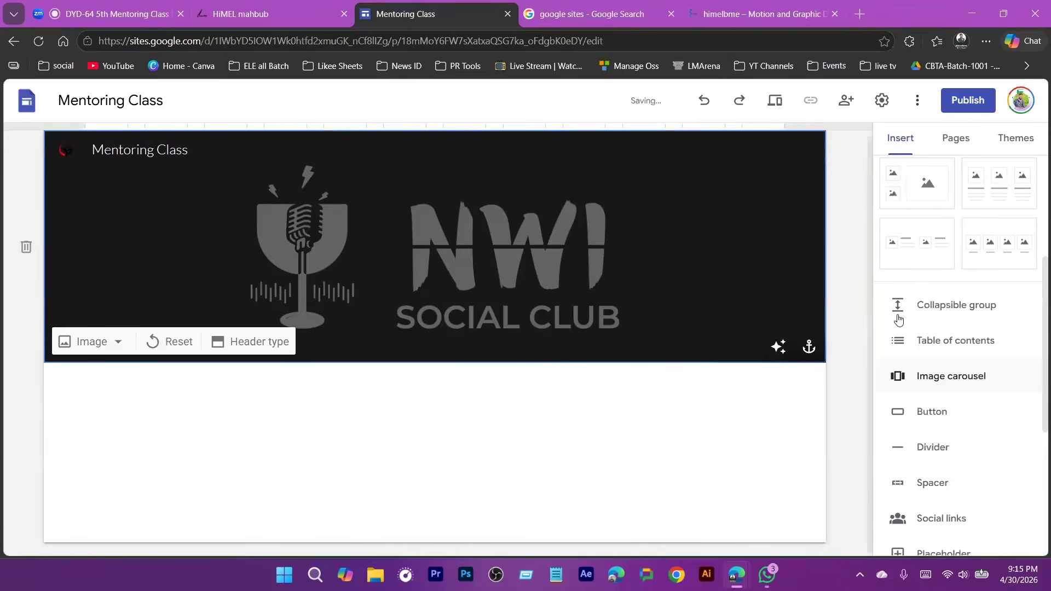
{"action": "scroll", "coordinate": [899, 319], "scroll_direction": "up", "scroll_amount": 4}
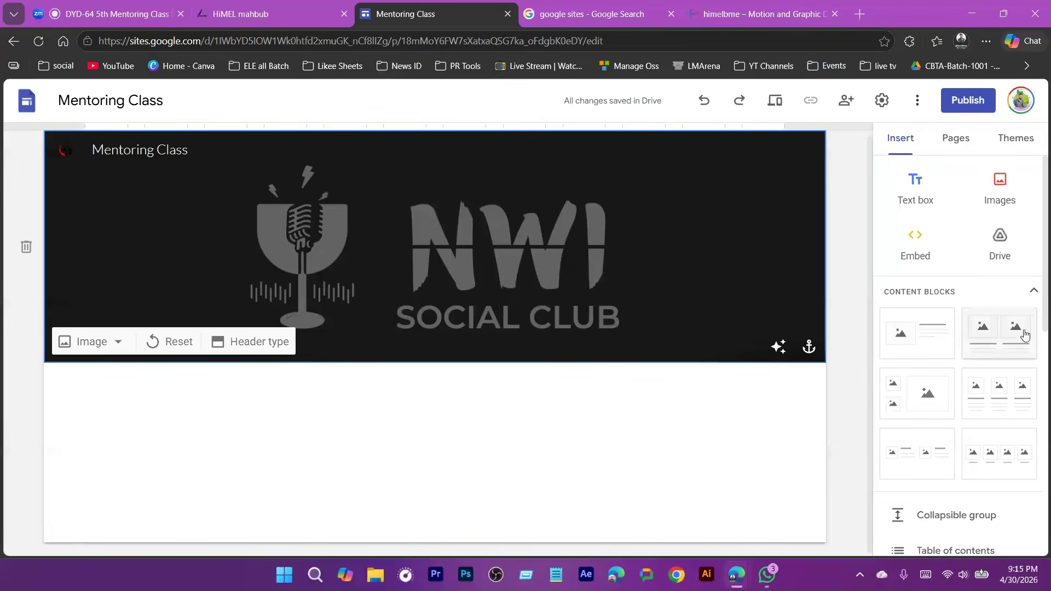
- Examine the example site's intro section, with its text block placed beside the portrait photo
{"action": "left_click", "coordinate": [241, 14]}
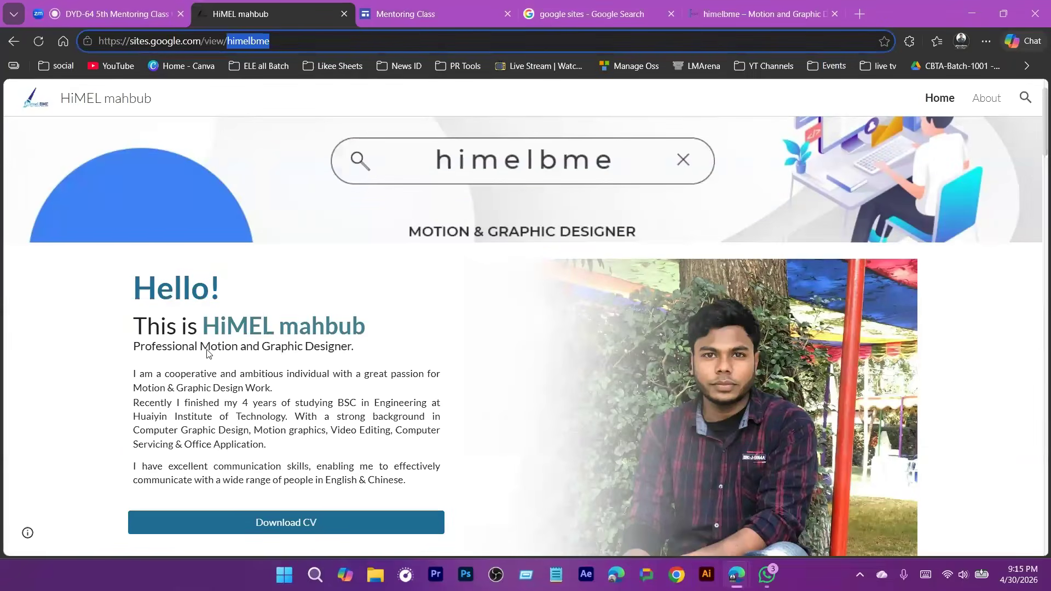
{"action": "triple_click", "coordinate": [207, 353]}
{"action": "scroll", "coordinate": [721, 380], "scroll_direction": "down", "scroll_amount": 3}
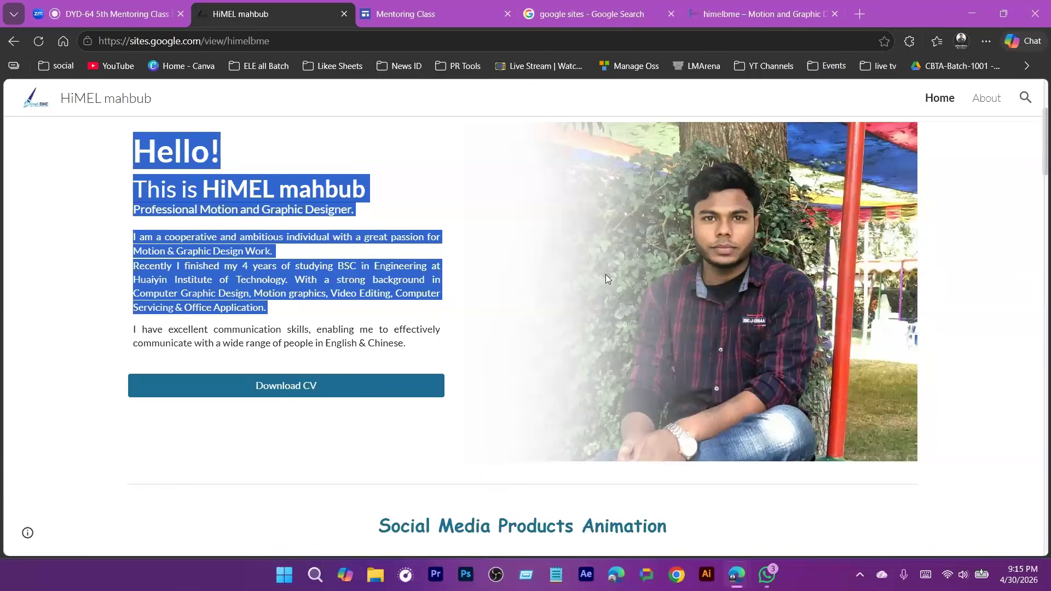
{"action": "scroll", "coordinate": [605, 274], "scroll_direction": "up", "scroll_amount": 2}
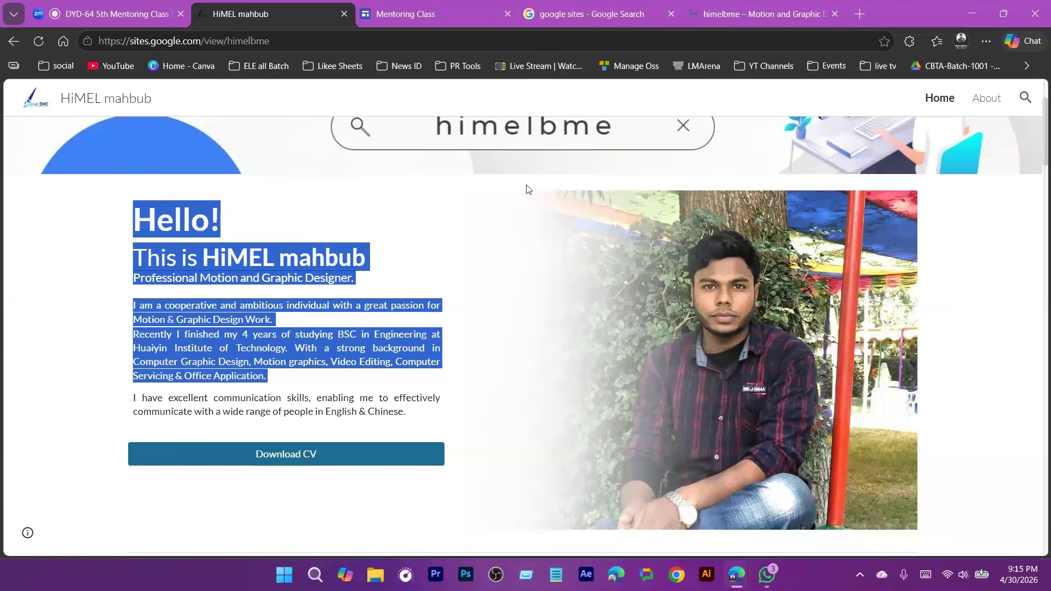
- Return to the Mentoring Class editor and insert the content block with one image beside a heading and text below the banner
{"action": "key", "text": "ctrl+Tab"}
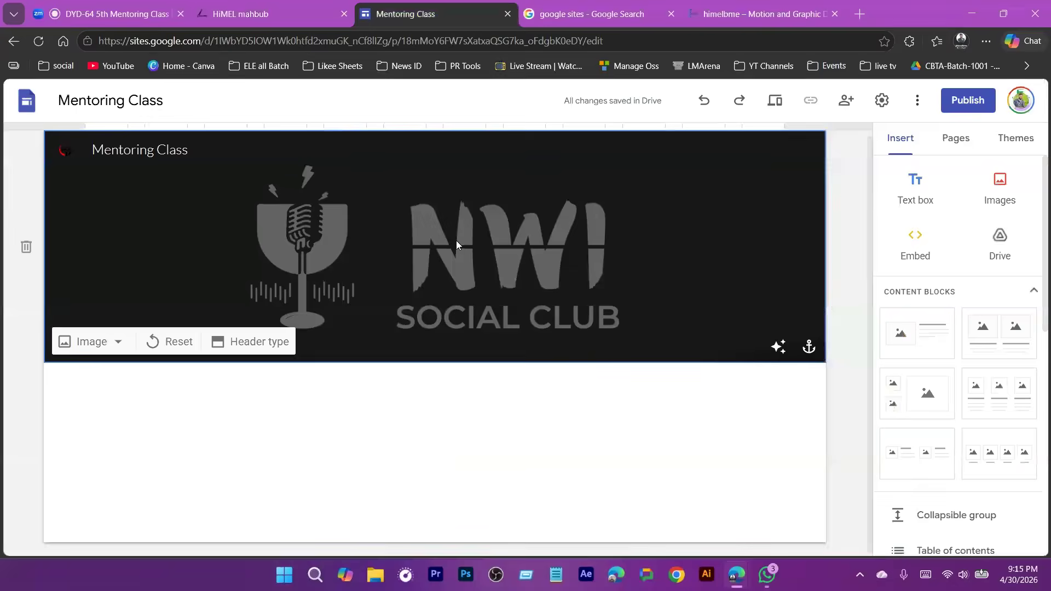
{"action": "left_click", "coordinate": [882, 345]}
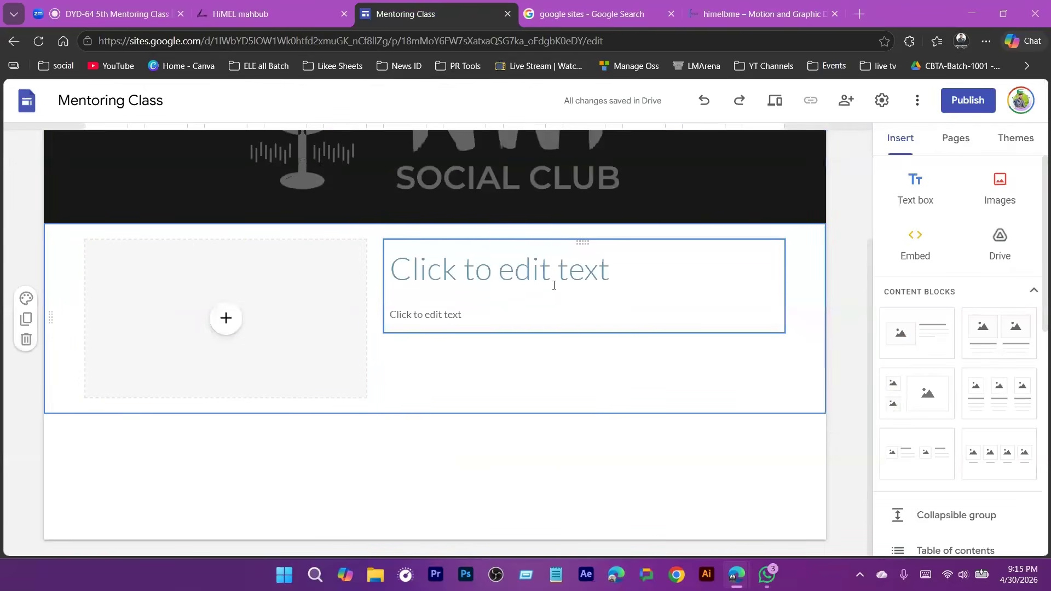
{"action": "left_click", "coordinate": [225, 318]}
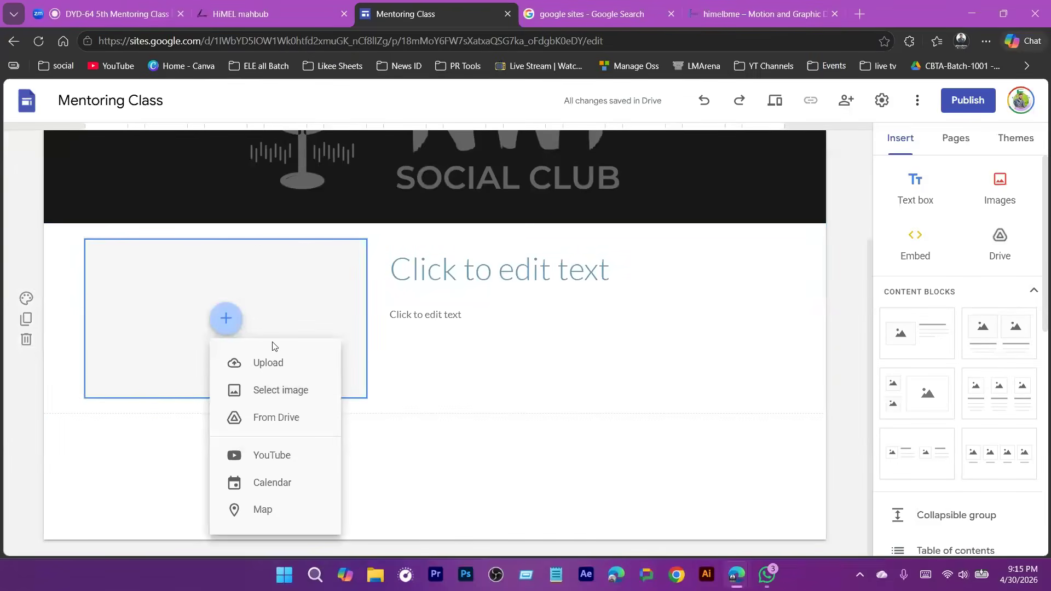
{"action": "left_click", "coordinate": [205, 446]}
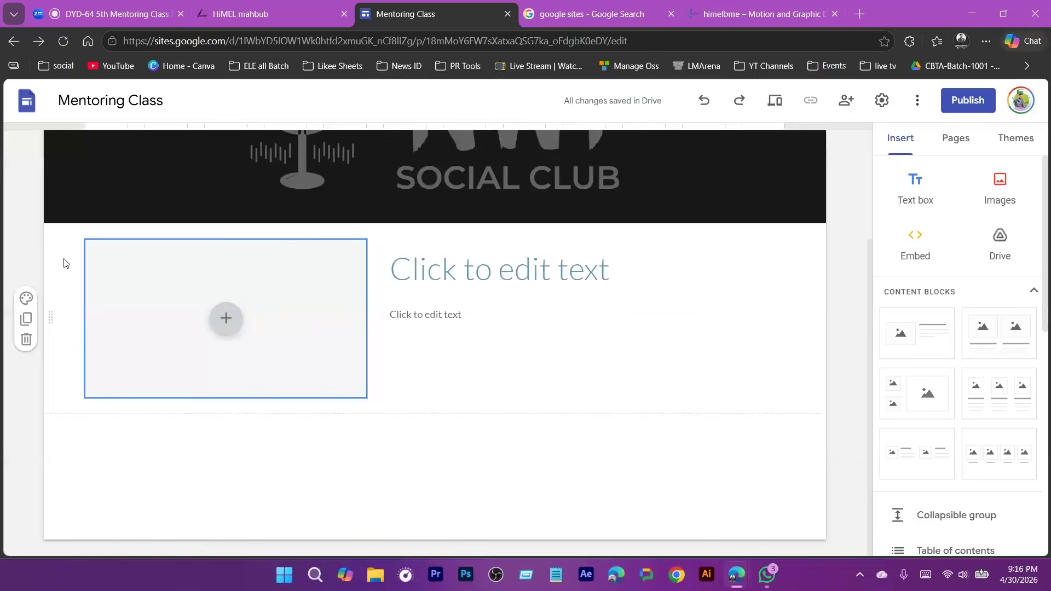
- Upload rizvi-2-1024x640.jpg from the Downloads folder into the content block's image placeholder
{"action": "left_click", "coordinate": [223, 322]}
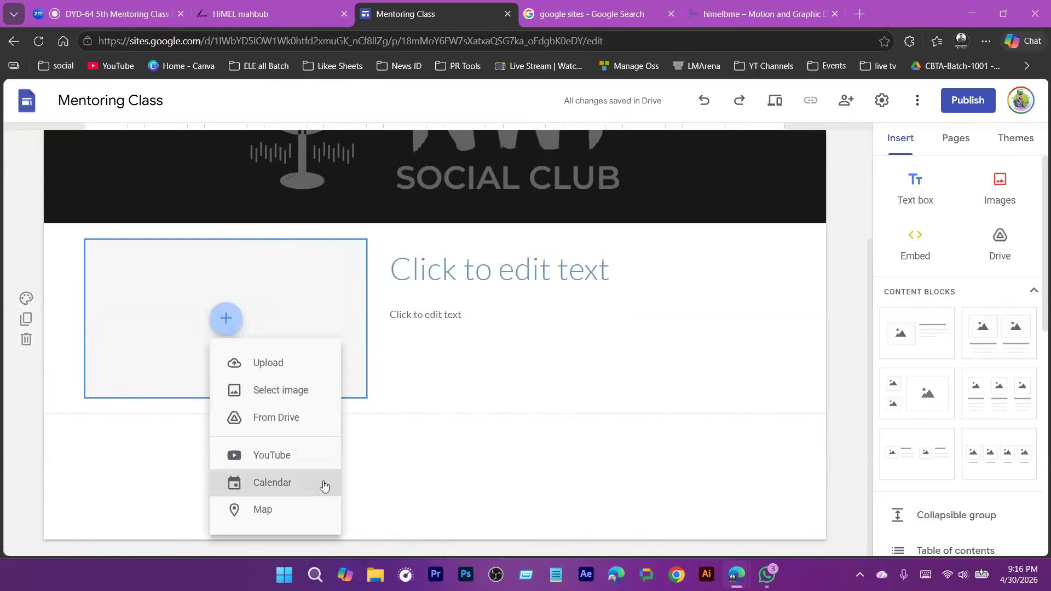
{"action": "left_click", "coordinate": [256, 370]}
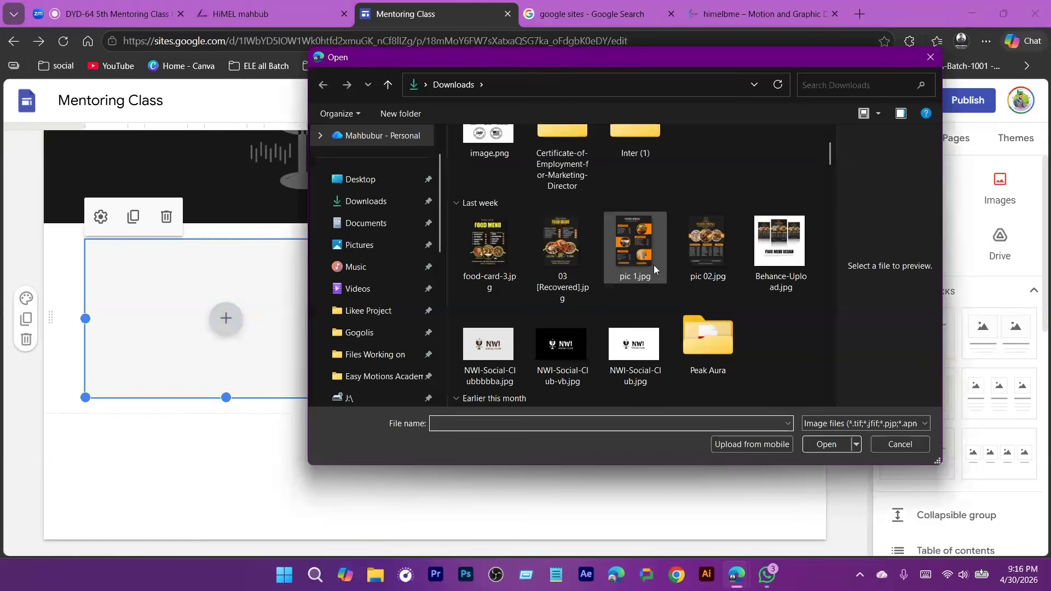
{"action": "scroll", "coordinate": [654, 268], "scroll_direction": "down", "scroll_amount": 3}
{"action": "scroll", "coordinate": [654, 268], "scroll_direction": "down", "scroll_amount": 6}
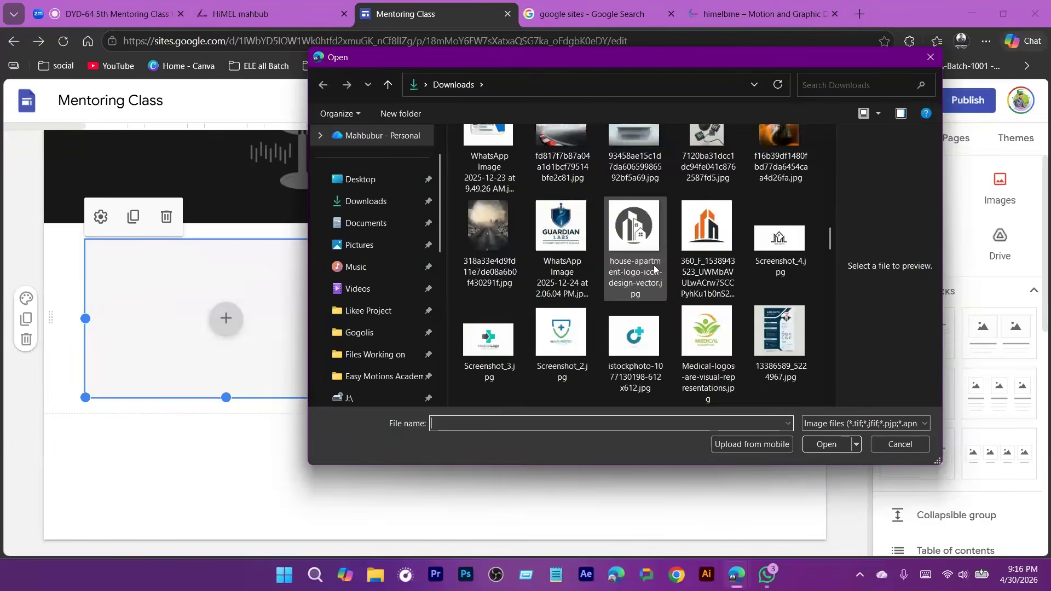
{"action": "left_click", "coordinate": [792, 343]}
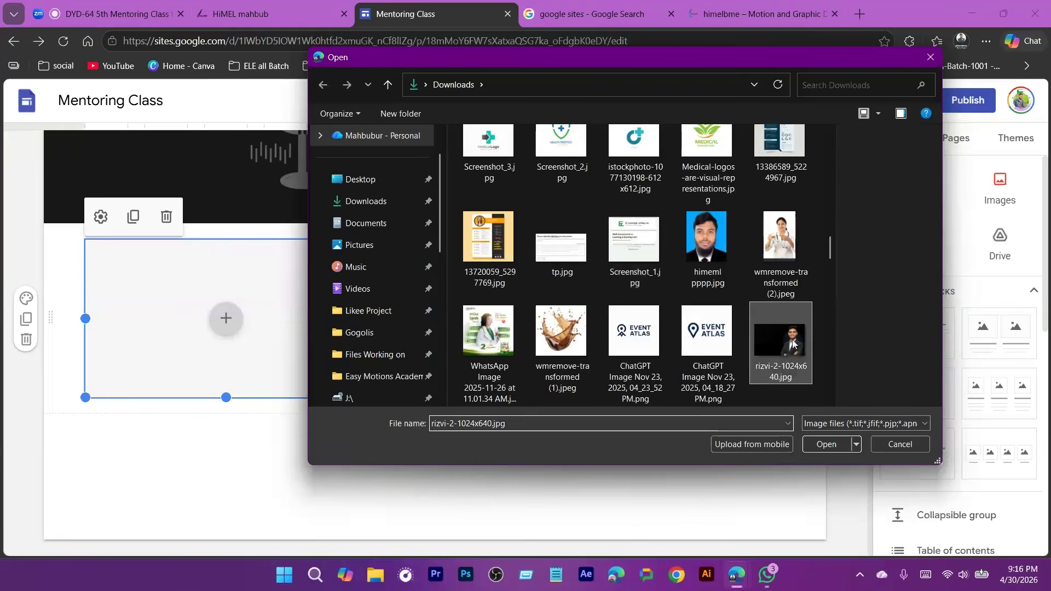
{"action": "double_click", "coordinate": [792, 343]}
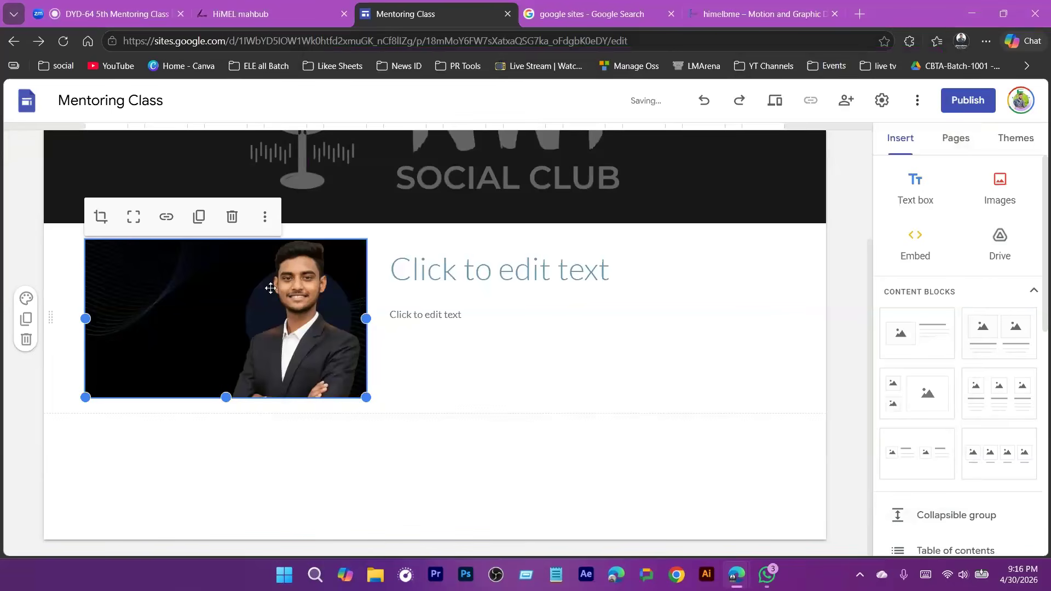
{"action": "right_click", "coordinate": [250, 308]}
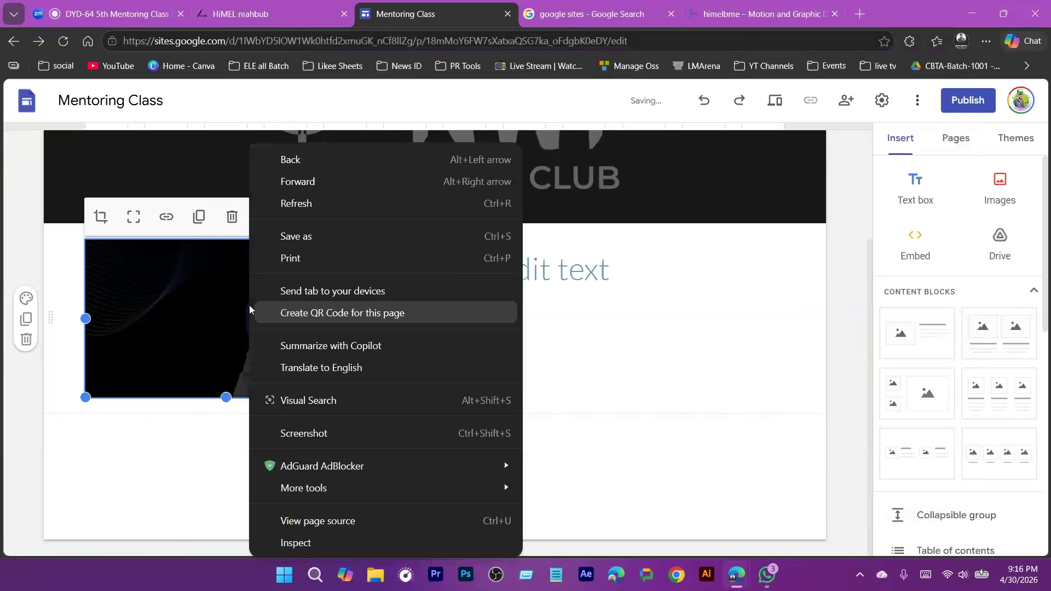
{"action": "left_click", "coordinate": [257, 279]}
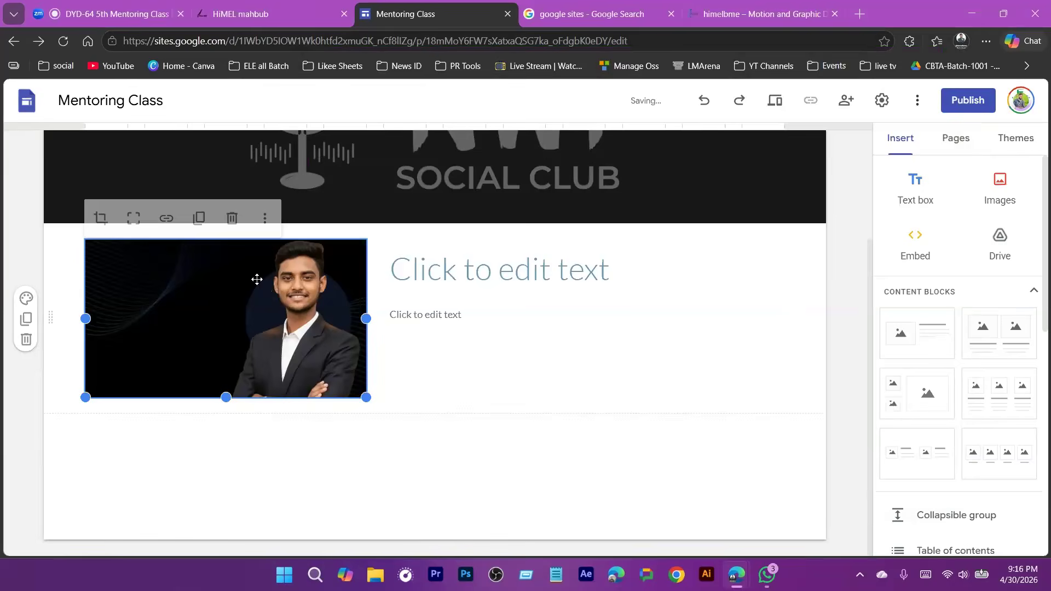
{"action": "left_click", "coordinate": [265, 217]}
{"action": "mouse_move", "coordinate": [330, 258]}
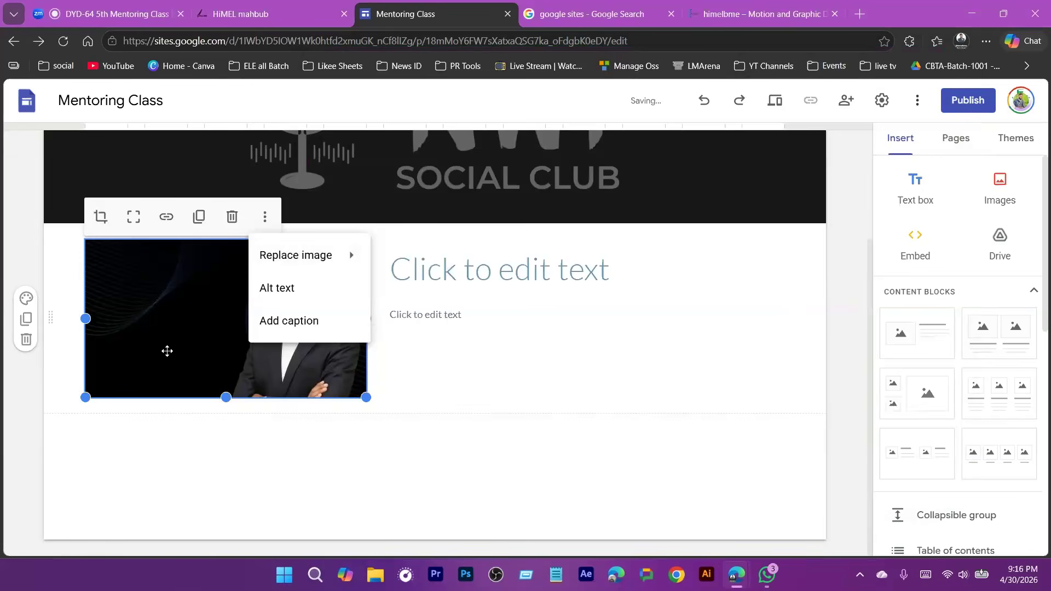
{"action": "left_click", "coordinate": [268, 318]}
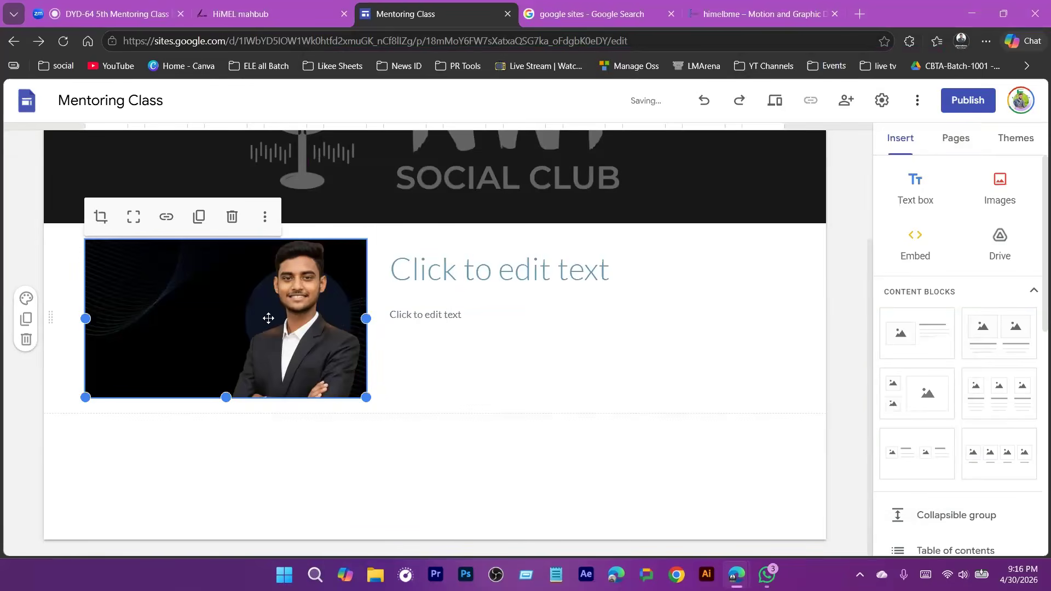
- Move the portrait image to the right of the block's text, then widen it toward the text and make it taller
{"action": "left_click_drag", "start_coordinate": [269, 318], "coordinate": [696, 316]}
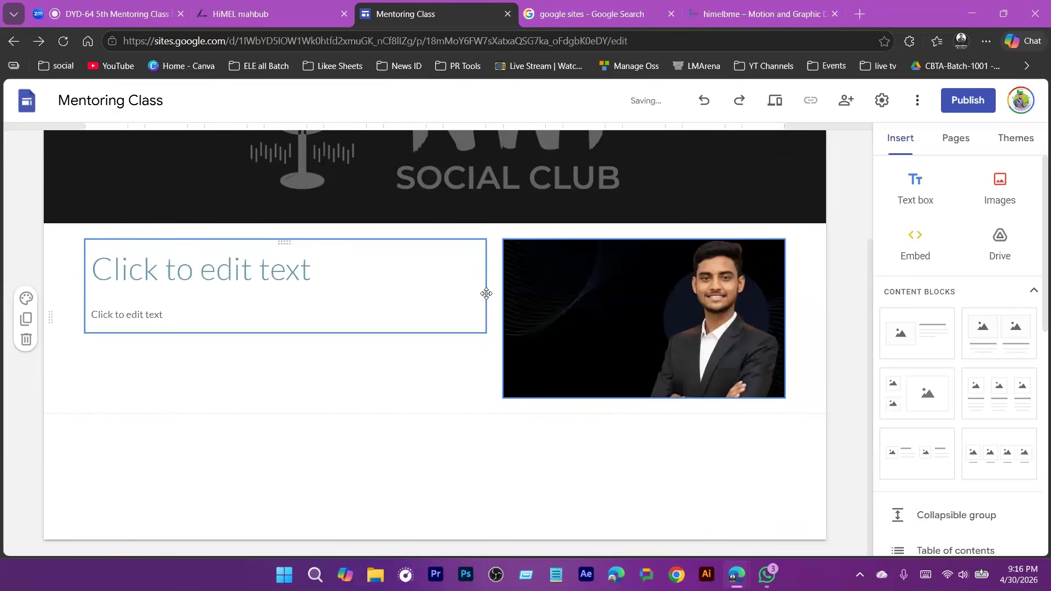
{"action": "left_click", "coordinate": [511, 313]}
{"action": "left_click_drag", "start_coordinate": [503, 319], "coordinate": [432, 326]}
{"action": "left_click_drag", "start_coordinate": [608, 397], "coordinate": [621, 470]}
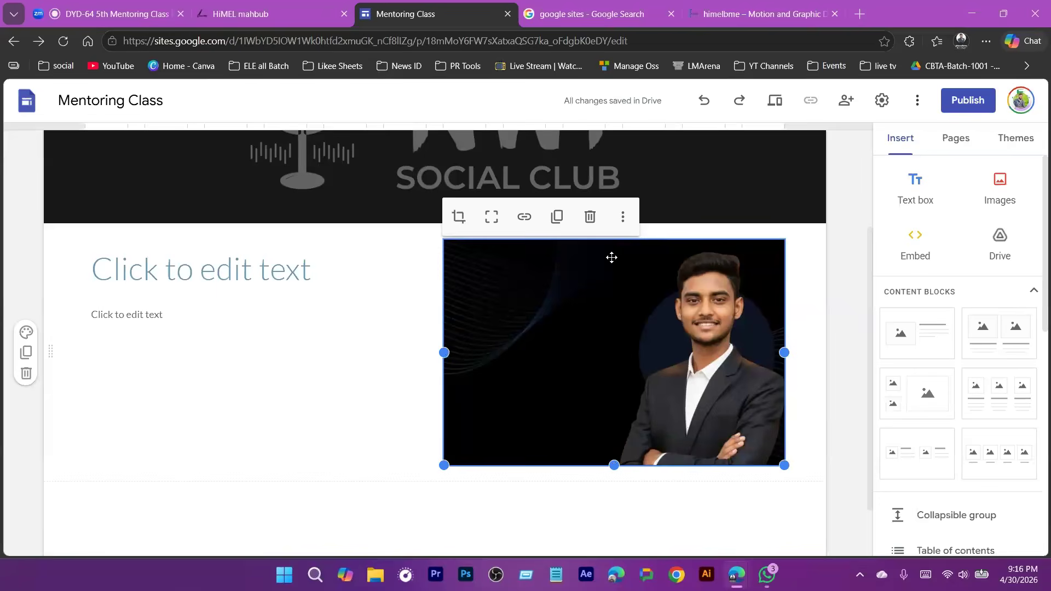
- Copy the Hello! greeting, name line and job title from the example site into the Mentoring Class content block's heading text
{"action": "left_click", "coordinate": [673, 337]}
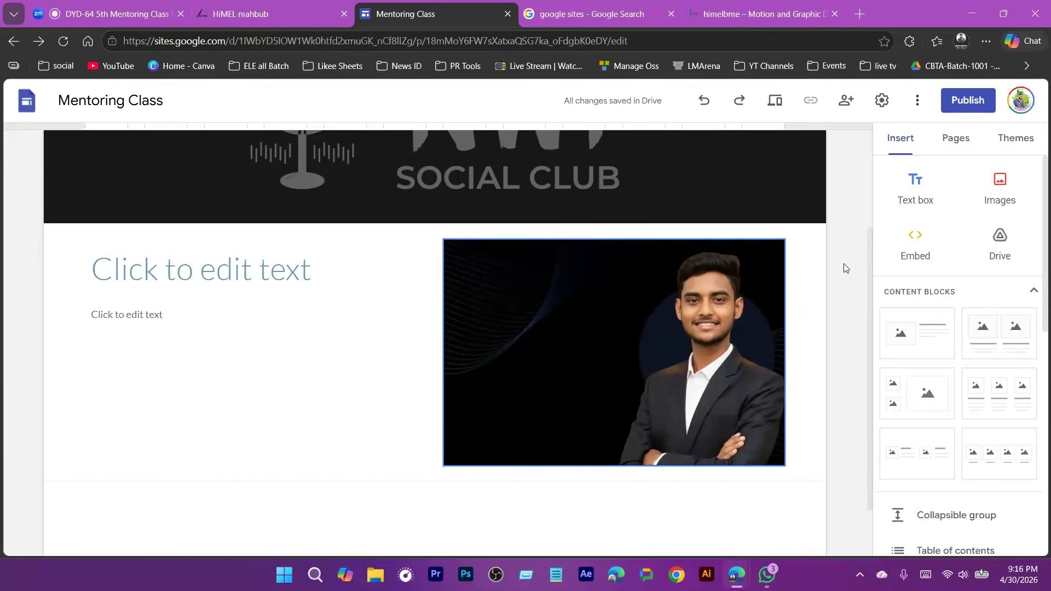
{"action": "left_click", "coordinate": [252, 270]}
{"action": "left_click", "coordinate": [252, 362]}
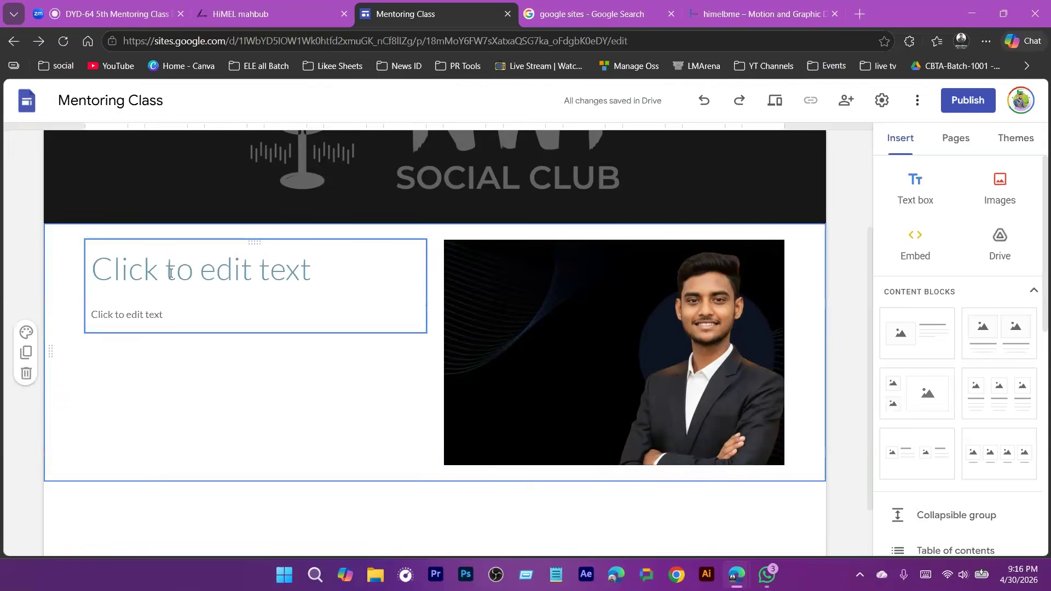
{"action": "left_click", "coordinate": [259, 4]}
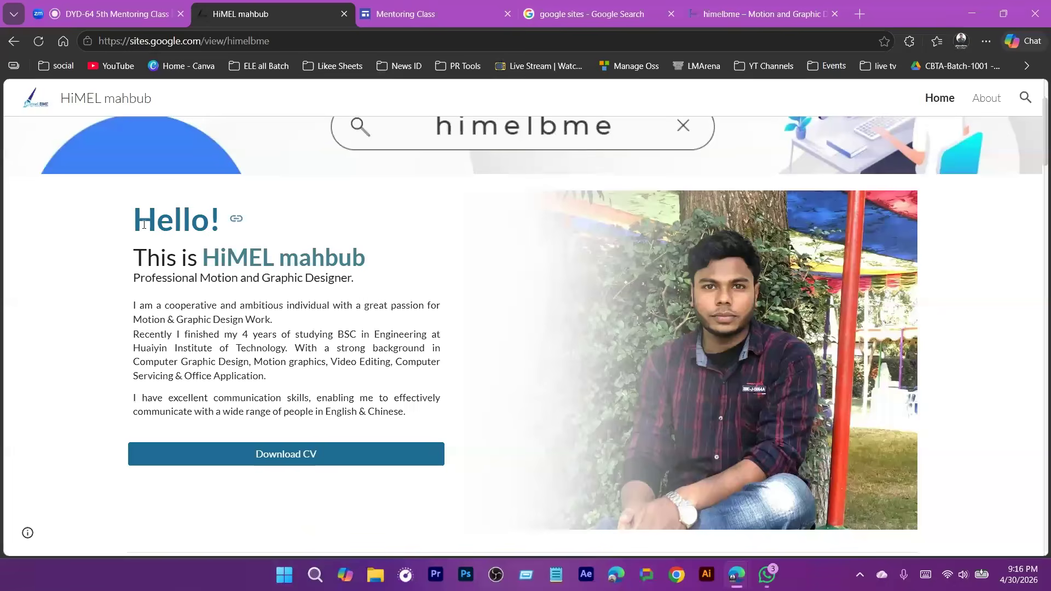
{"action": "left_click_drag", "start_coordinate": [144, 225], "coordinate": [287, 268]}
{"action": "key", "text": "ctrl+c"}
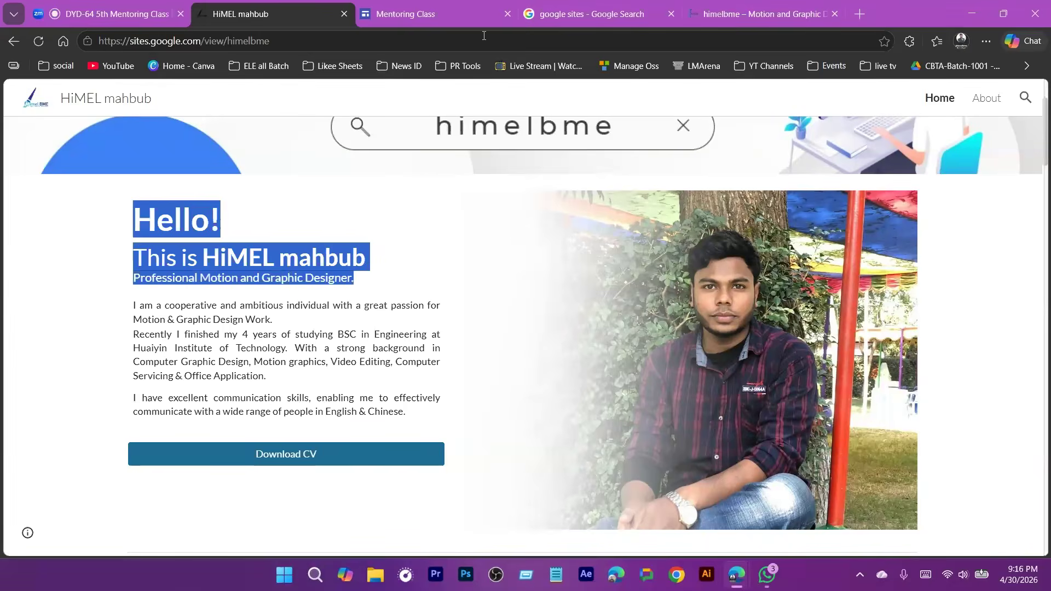
{"action": "key", "text": "ctrl+Tab"}
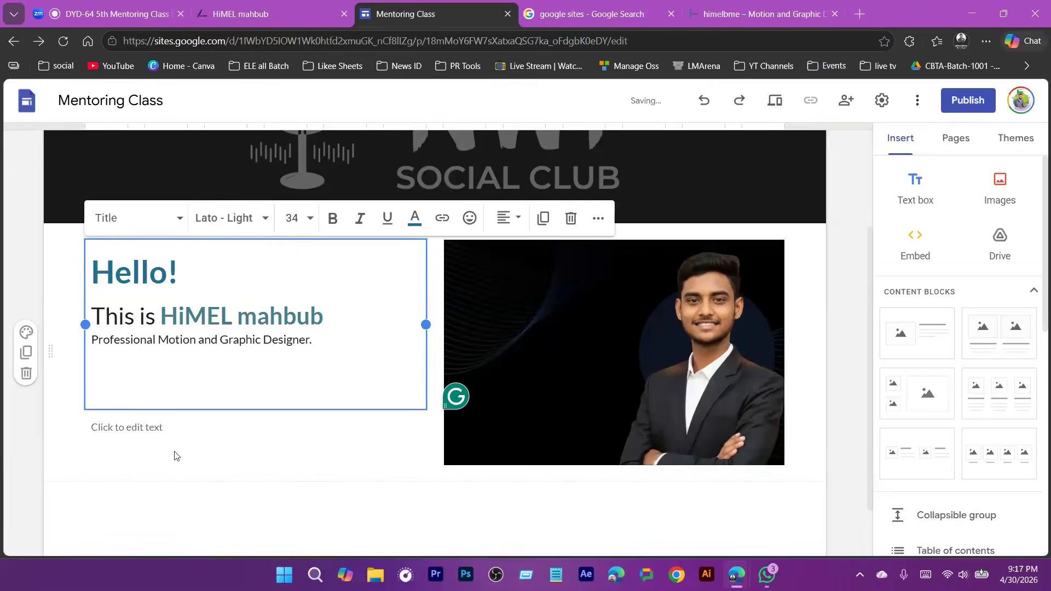
- Remove the empty lines beneath the job title in the intro heading text
{"action": "left_click", "coordinate": [175, 456]}
{"action": "left_click", "coordinate": [185, 325]}
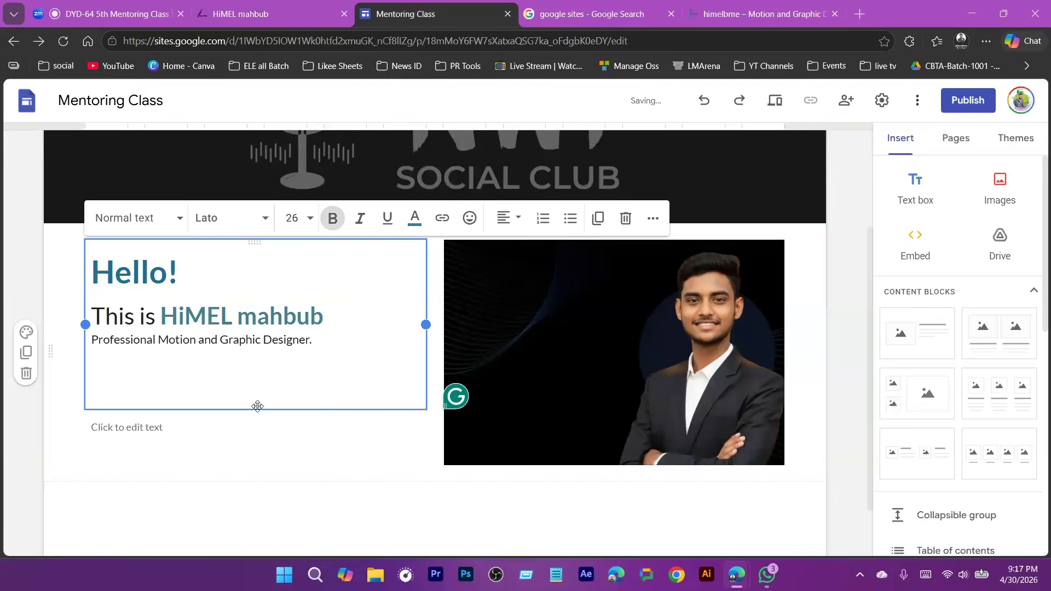
{"action": "left_click", "coordinate": [248, 386]}
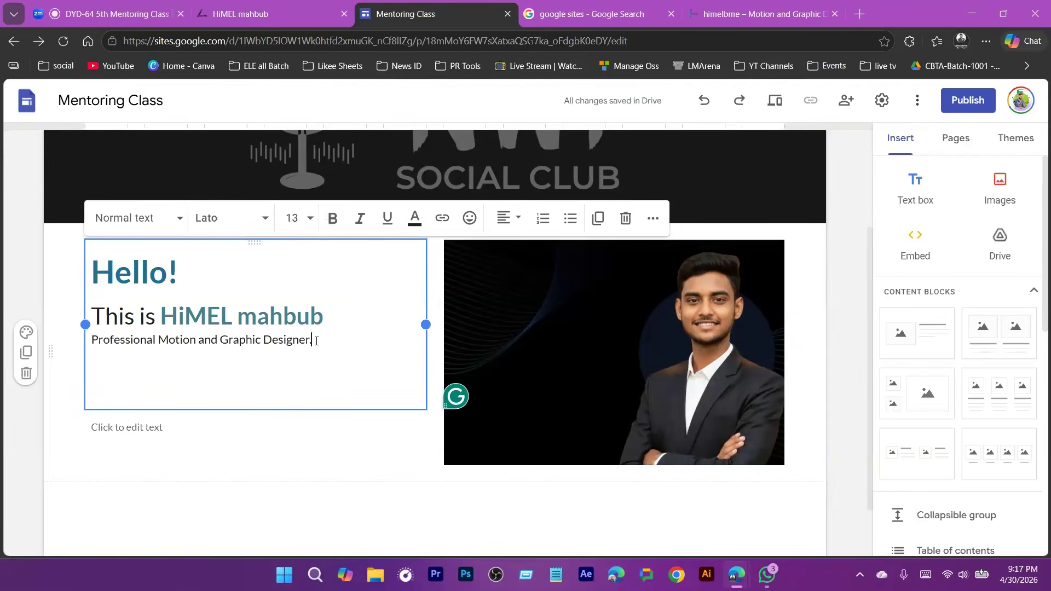
{"action": "left_click", "coordinate": [265, 423]}
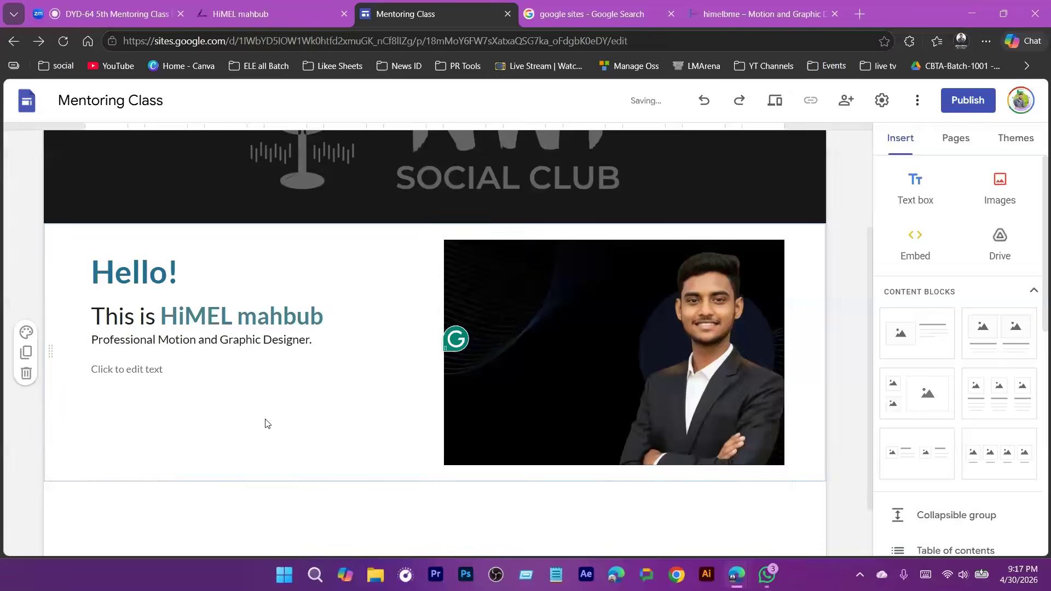
- Copy the example site's bio paragraphs into the body text under the job title on the Mentoring Class page
{"action": "left_click", "coordinate": [253, 373]}
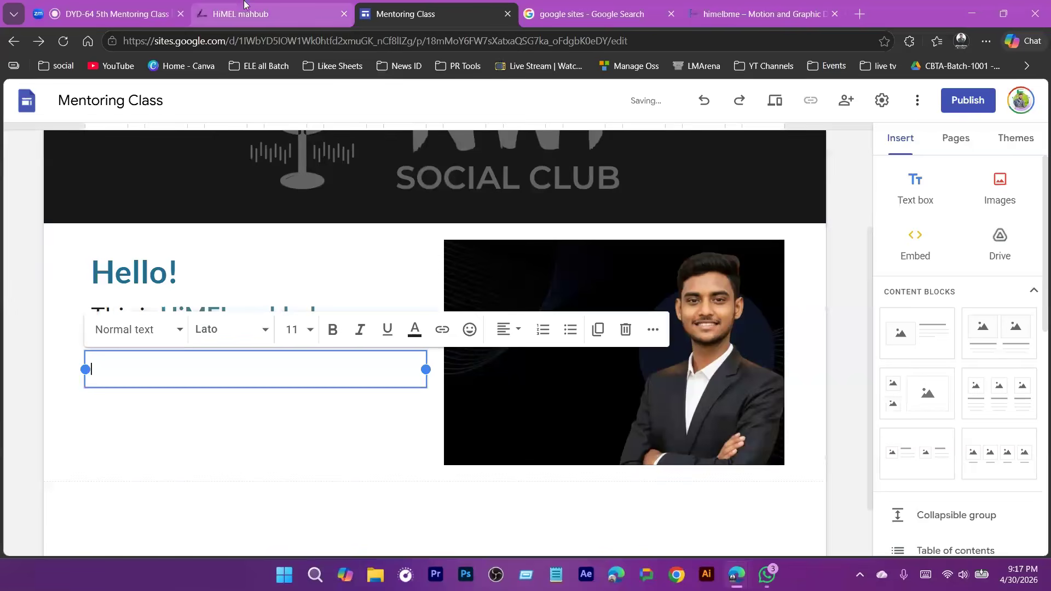
{"action": "left_click", "coordinate": [245, 5]}
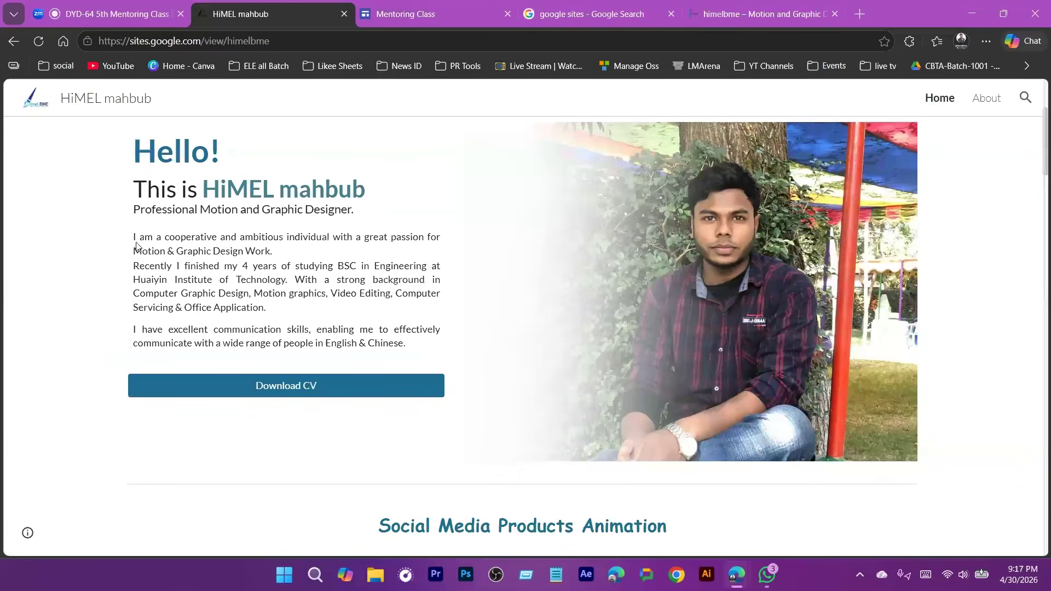
{"action": "key", "text": "ctrl+Tab"}
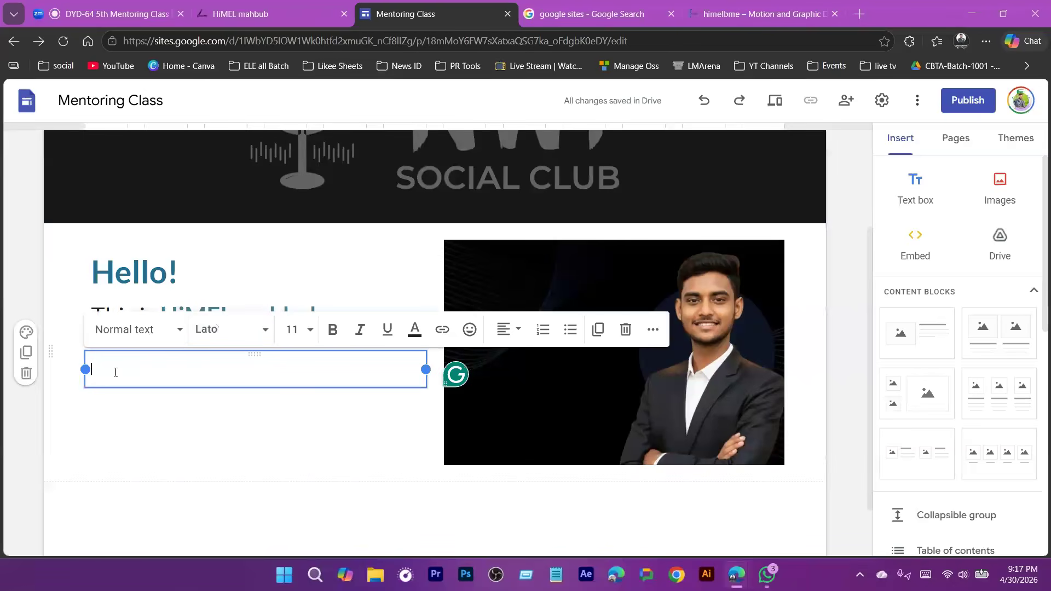
{"action": "key", "text": "ctrl+v"}
{"action": "double_click", "coordinate": [198, 403]}
{"action": "left_click", "coordinate": [182, 436]}
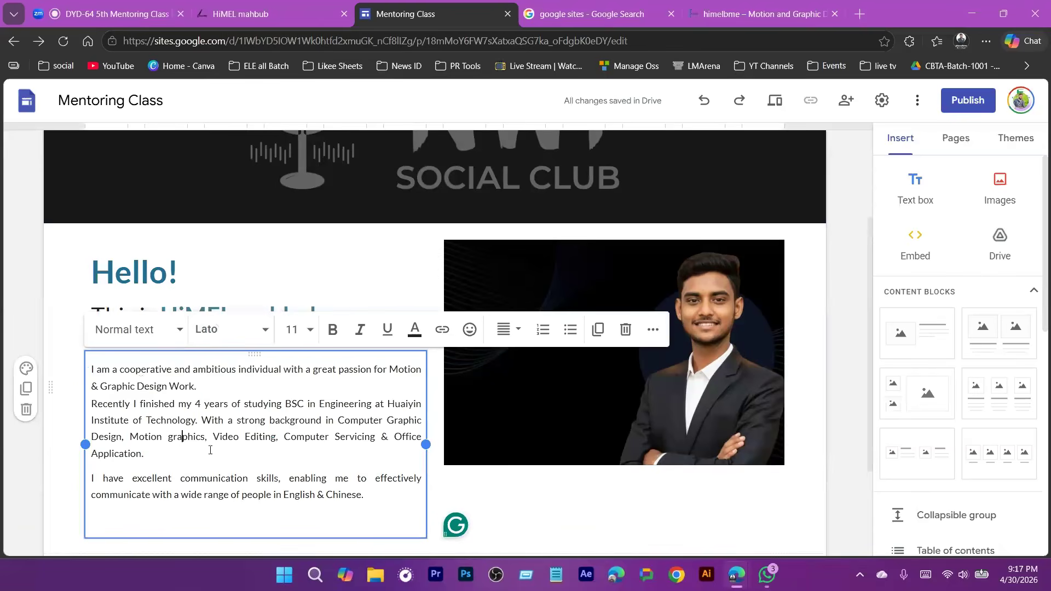
- Dismiss the Grammarly suggestions for "Application" and "Recently" in the bio text
{"action": "left_click", "coordinate": [137, 458]}
{"action": "mouse_move", "coordinate": [114, 454]}
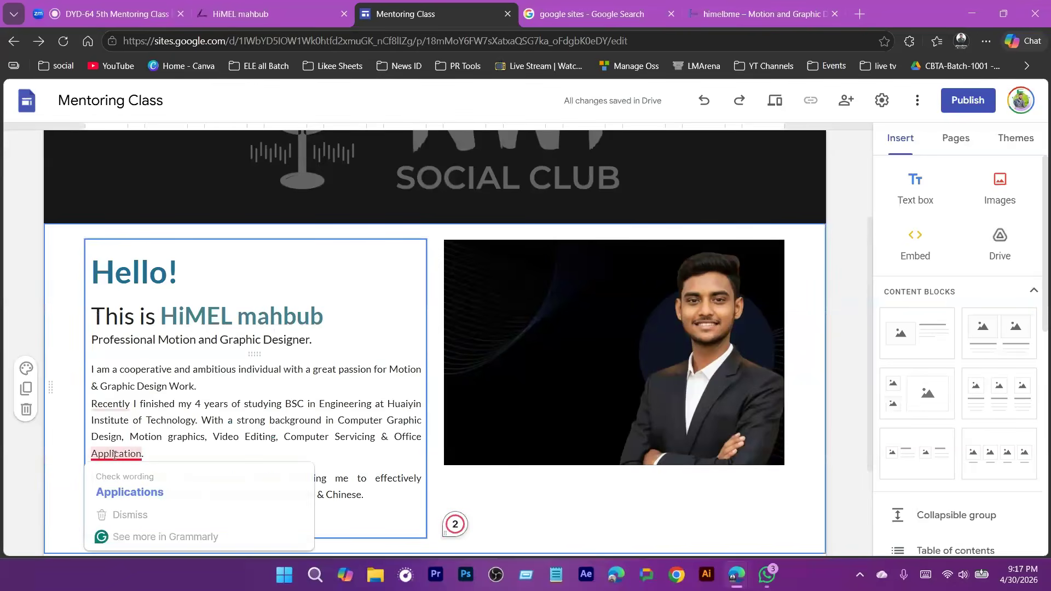
{"action": "mouse_move", "coordinate": [119, 405]}
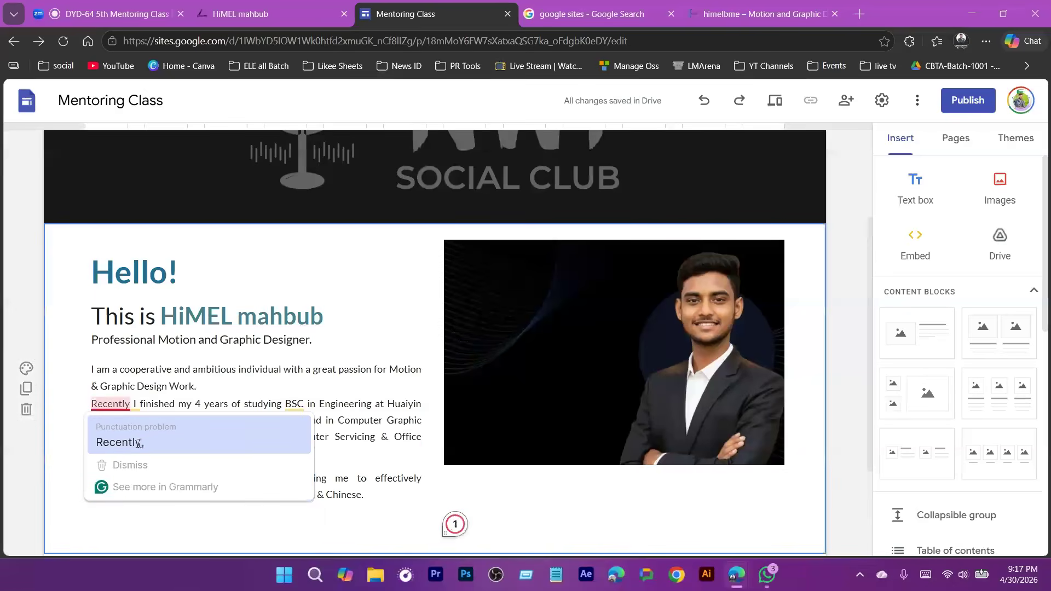
{"action": "left_click", "coordinate": [167, 428]}
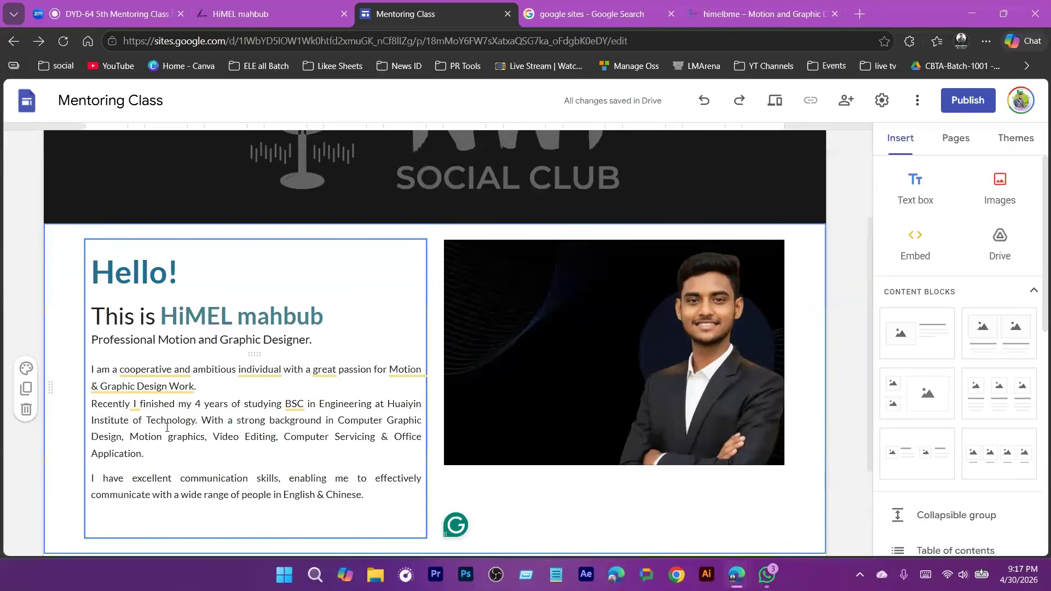
- Extend the portrait image downward so its height roughly matches the intro text beside it
{"action": "scroll", "coordinate": [419, 400], "scroll_direction": "down", "scroll_amount": 2}
{"action": "left_click", "coordinate": [583, 279]}
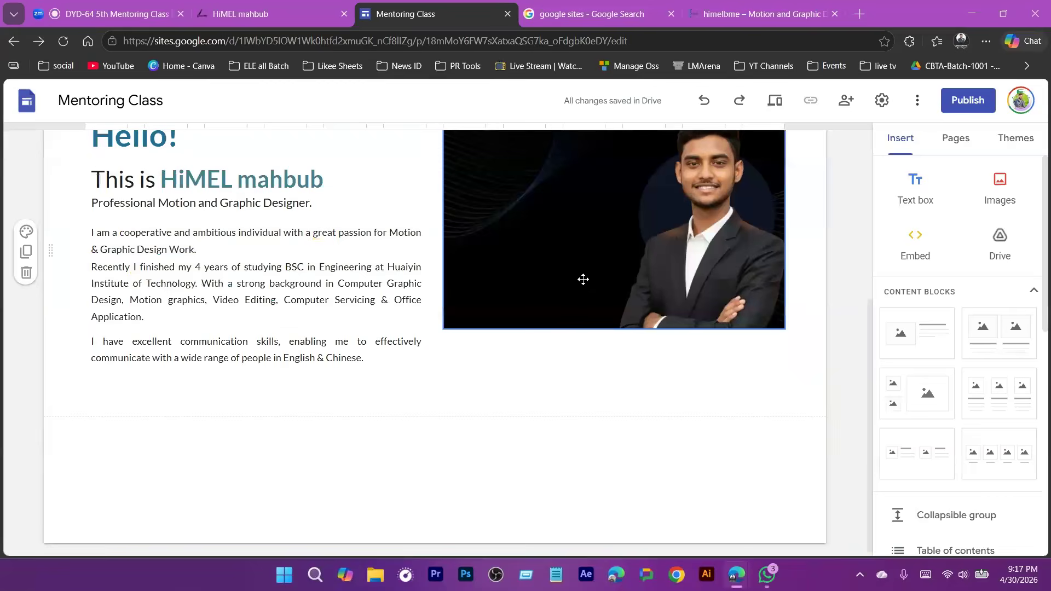
{"action": "left_click_drag", "start_coordinate": [614, 329], "coordinate": [634, 395]}
{"action": "double_click", "coordinate": [688, 275]}
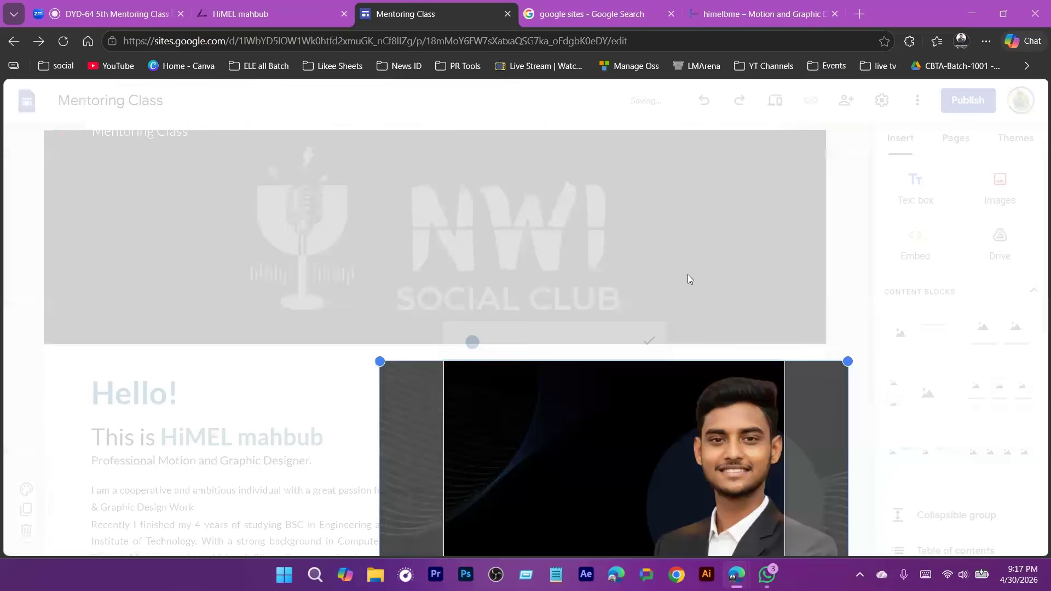
{"action": "left_click", "coordinate": [839, 281]}
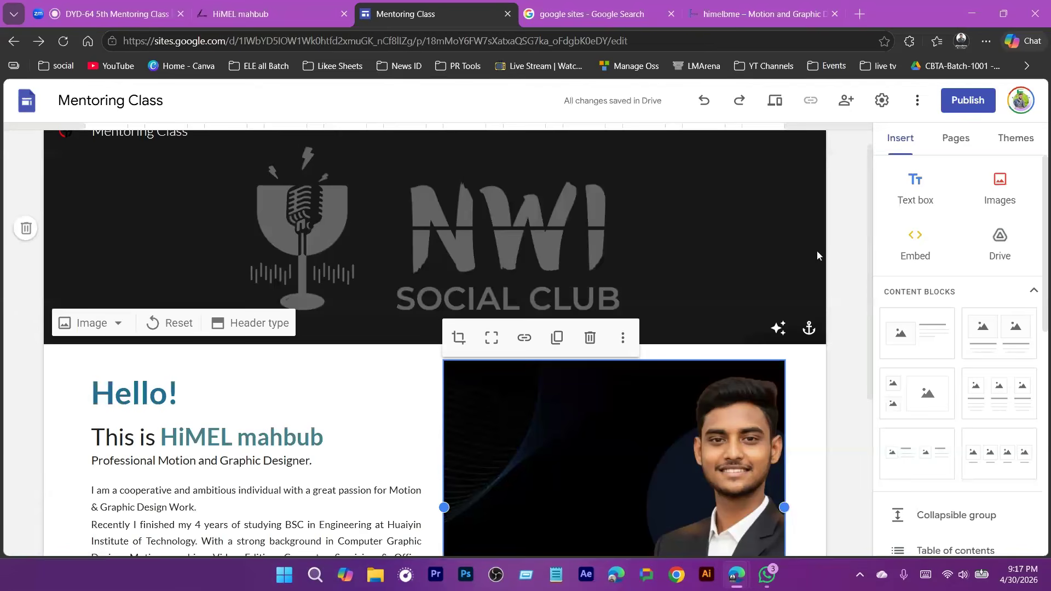
- Reposition the portrait within its crop frame so the whole person fits inside, and apply the crop
{"action": "scroll", "coordinate": [818, 251], "scroll_direction": "down", "scroll_amount": 4}
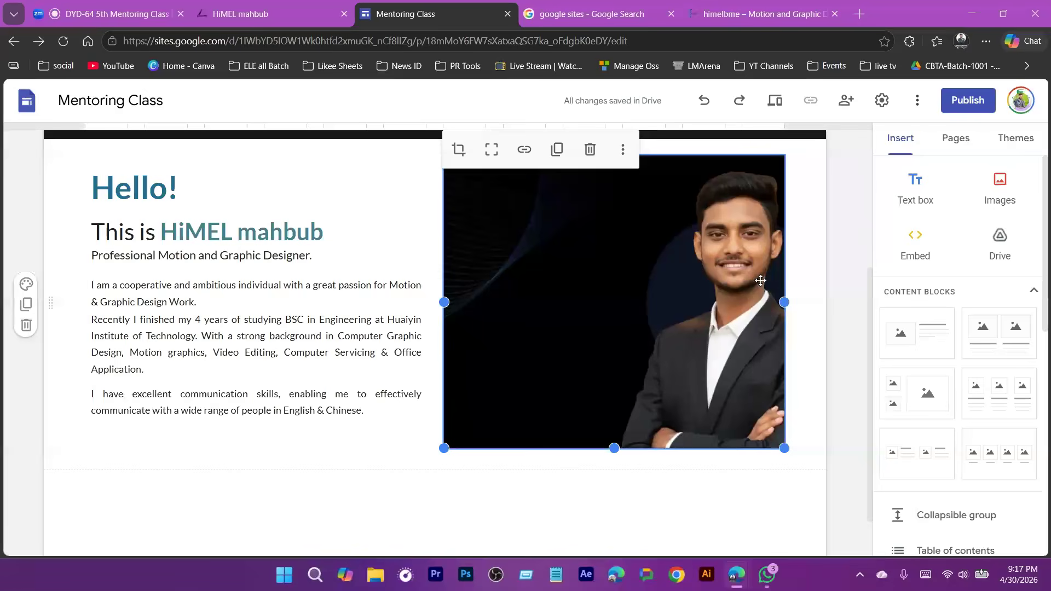
{"action": "left_click", "coordinate": [458, 150]}
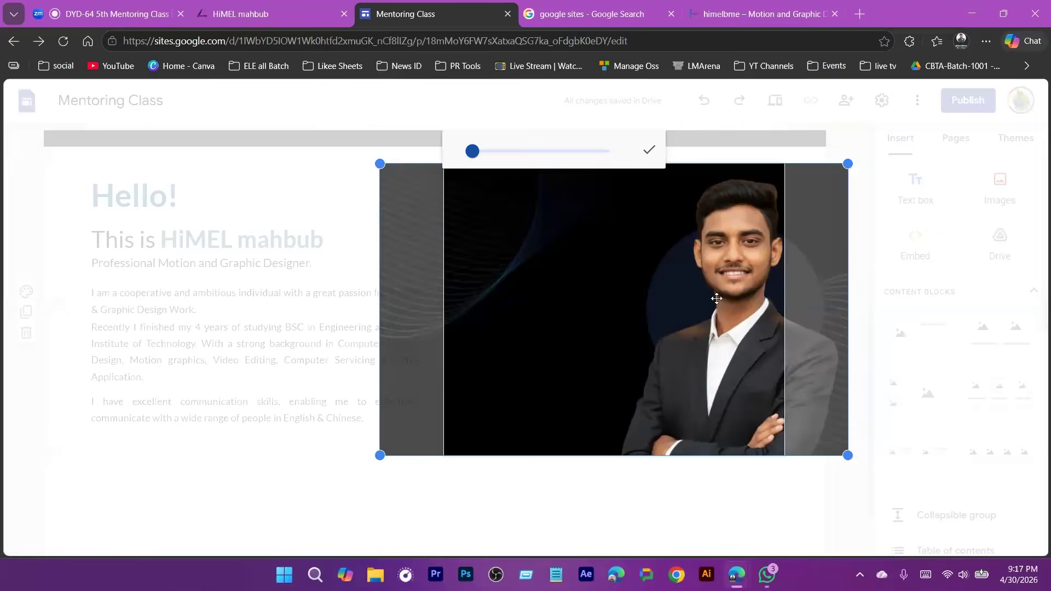
{"action": "left_click_drag", "start_coordinate": [717, 298], "coordinate": [651, 303]}
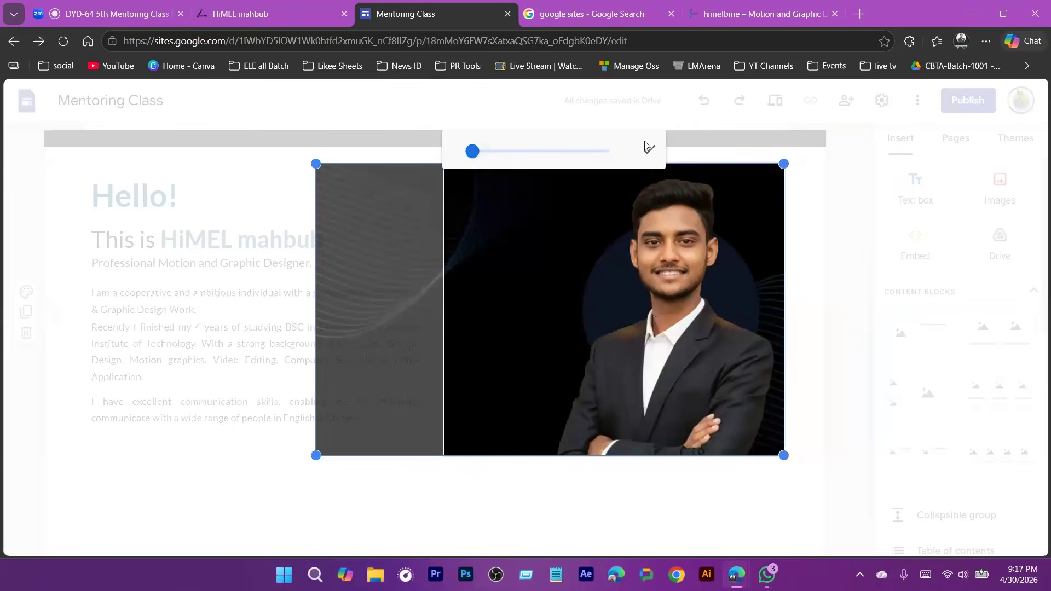
{"action": "left_click", "coordinate": [648, 147]}
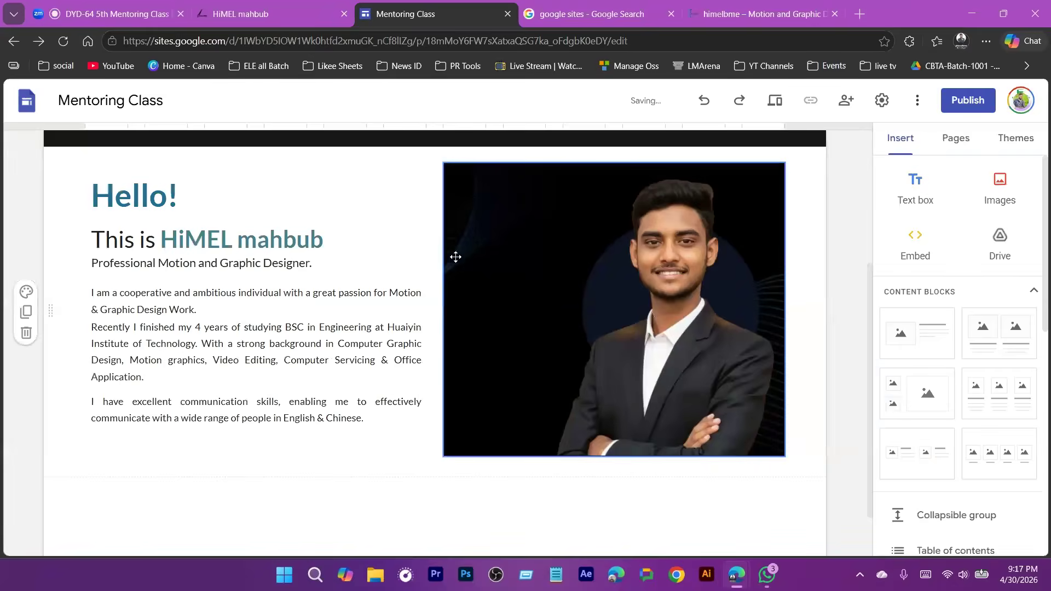
{"action": "scroll", "coordinate": [463, 287], "scroll_direction": "up", "scroll_amount": 3}
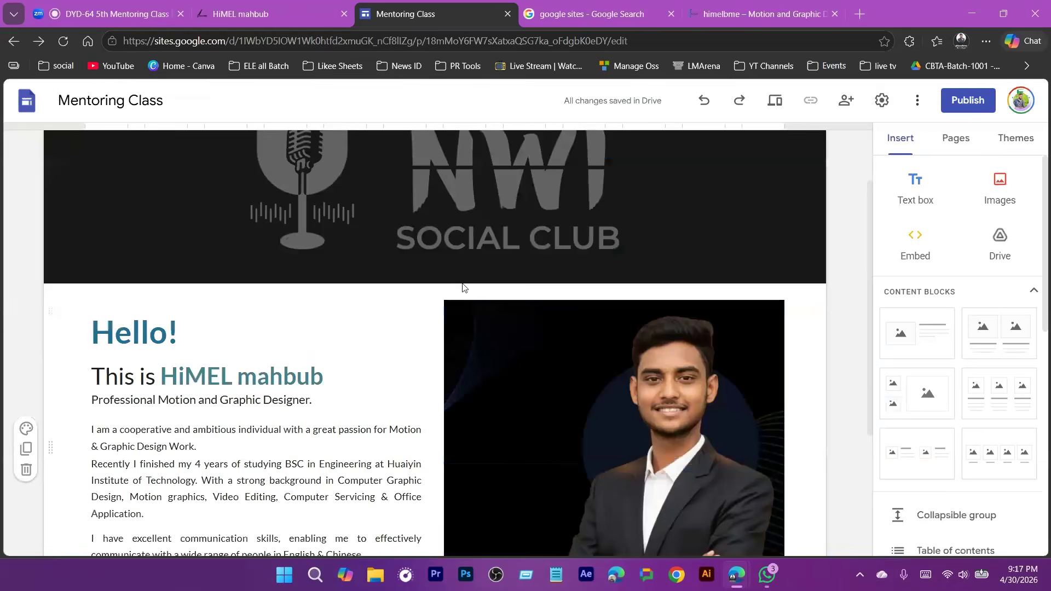
{"action": "scroll", "coordinate": [364, 320], "scroll_direction": "down", "scroll_amount": 3}
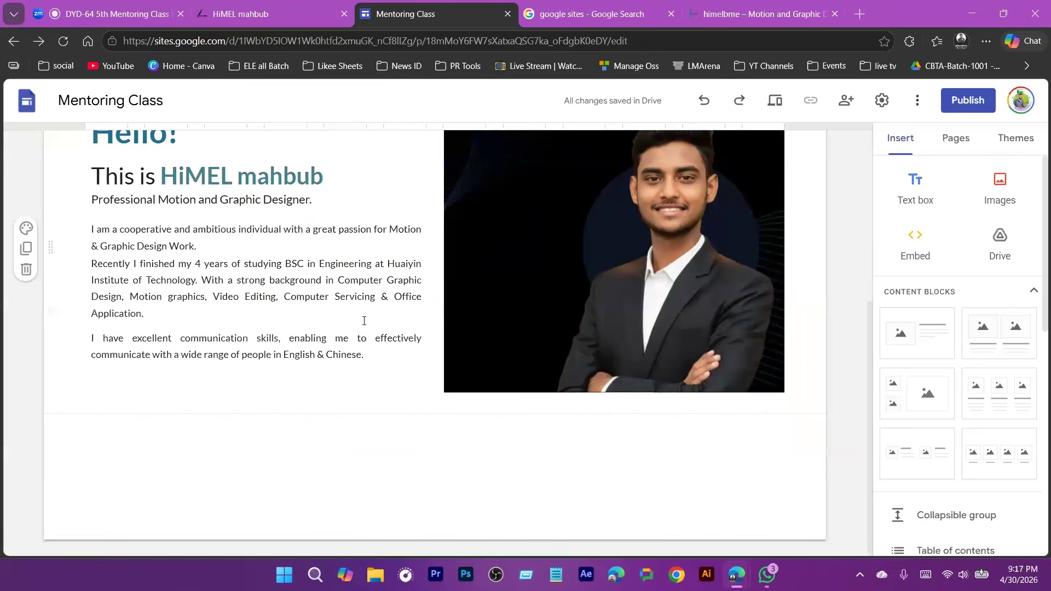
{"action": "scroll", "coordinate": [493, 351], "scroll_direction": "up", "scroll_amount": 3}
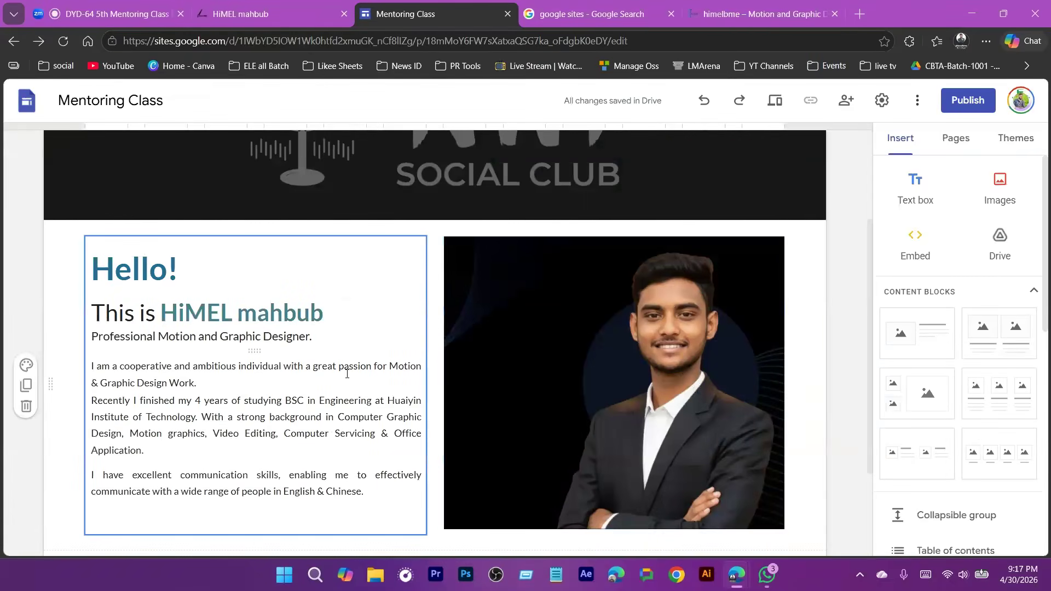
{"action": "scroll", "coordinate": [347, 373], "scroll_direction": "down", "scroll_amount": 3}
{"action": "left_click", "coordinate": [274, 370]}
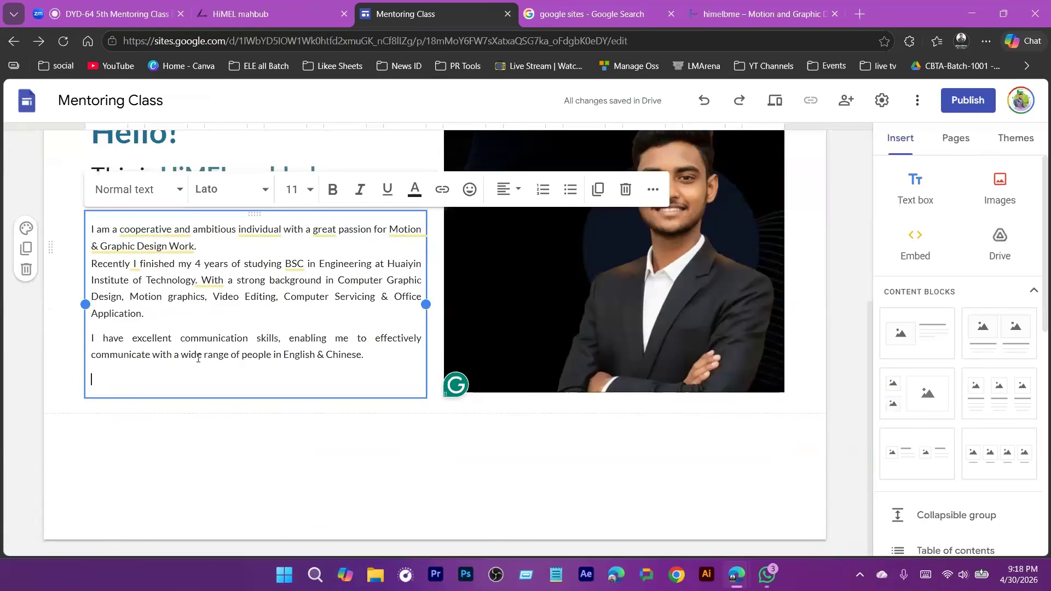
{"action": "scroll", "coordinate": [958, 350], "scroll_direction": "down", "scroll_amount": 10}
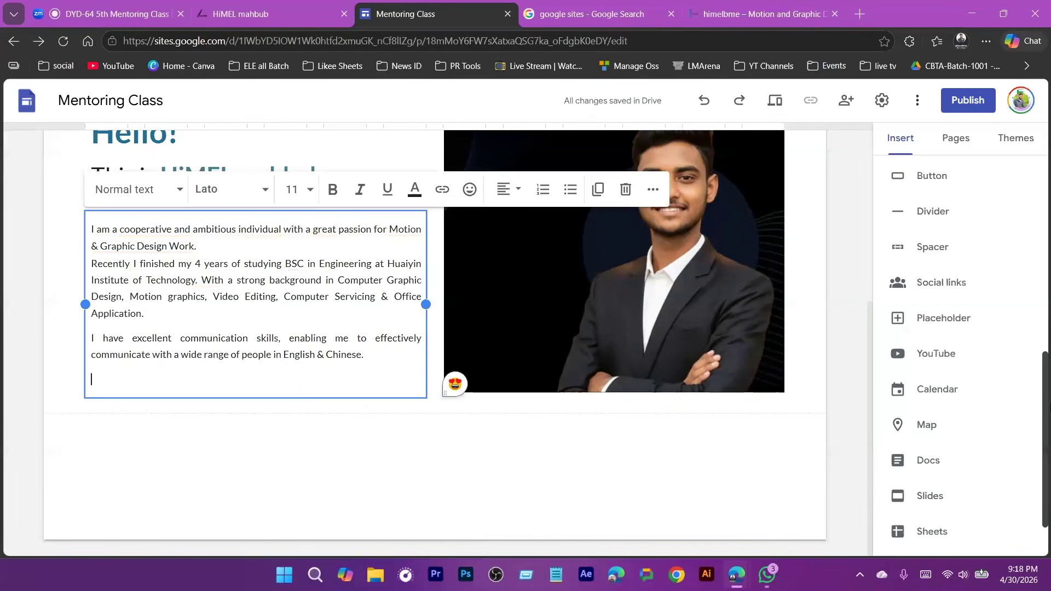
{"action": "scroll", "coordinate": [924, 233], "scroll_direction": "up", "scroll_amount": 2}
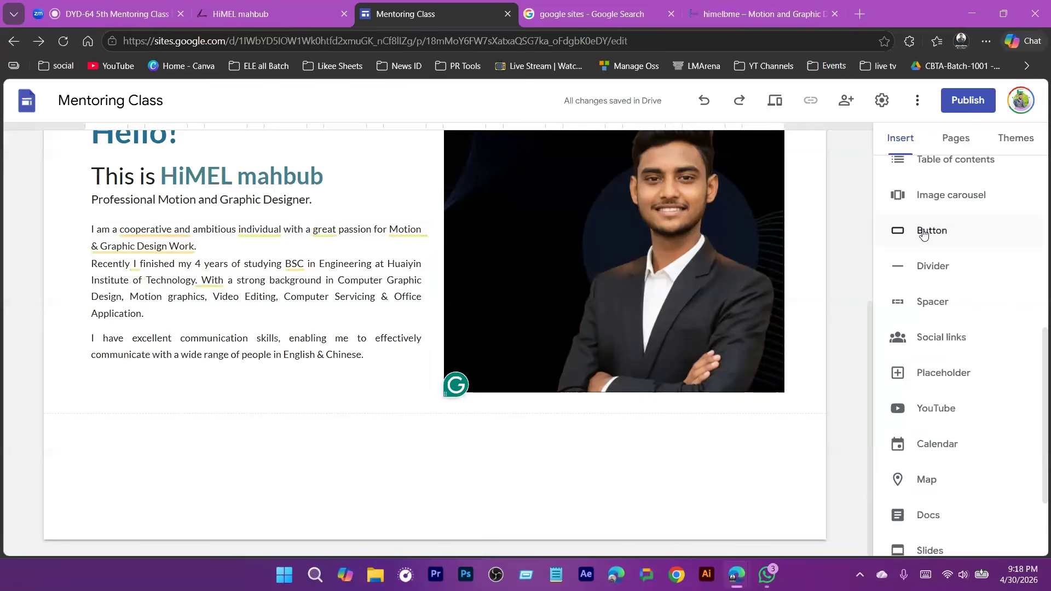
{"action": "left_click", "coordinate": [930, 230]}
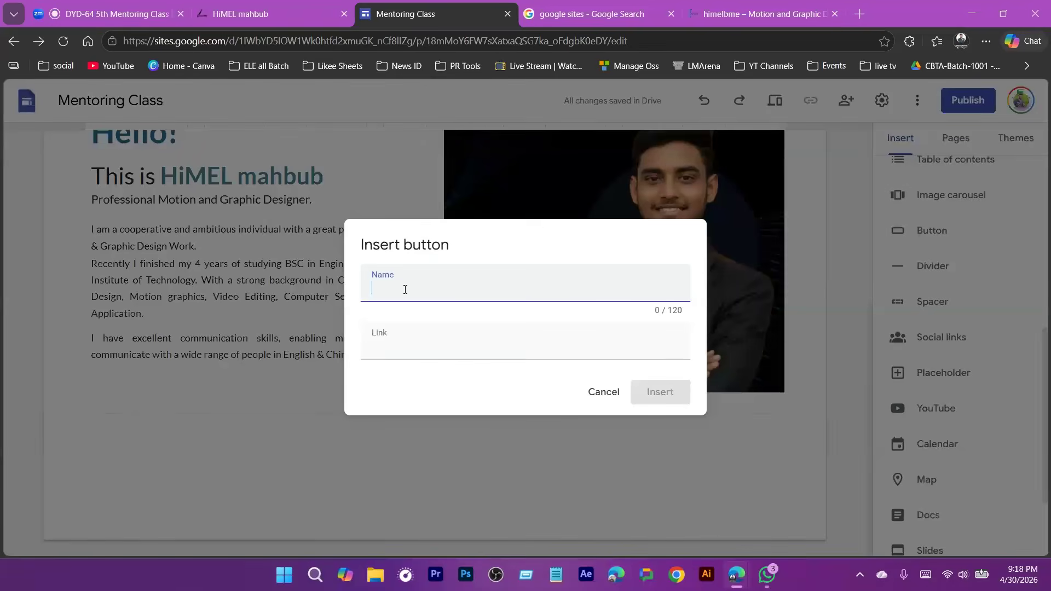
{"action": "type", "text": "Order Now"}
{"action": "left_click", "coordinate": [390, 349]}
{"action": "type", "text": "www.fb.com/"}
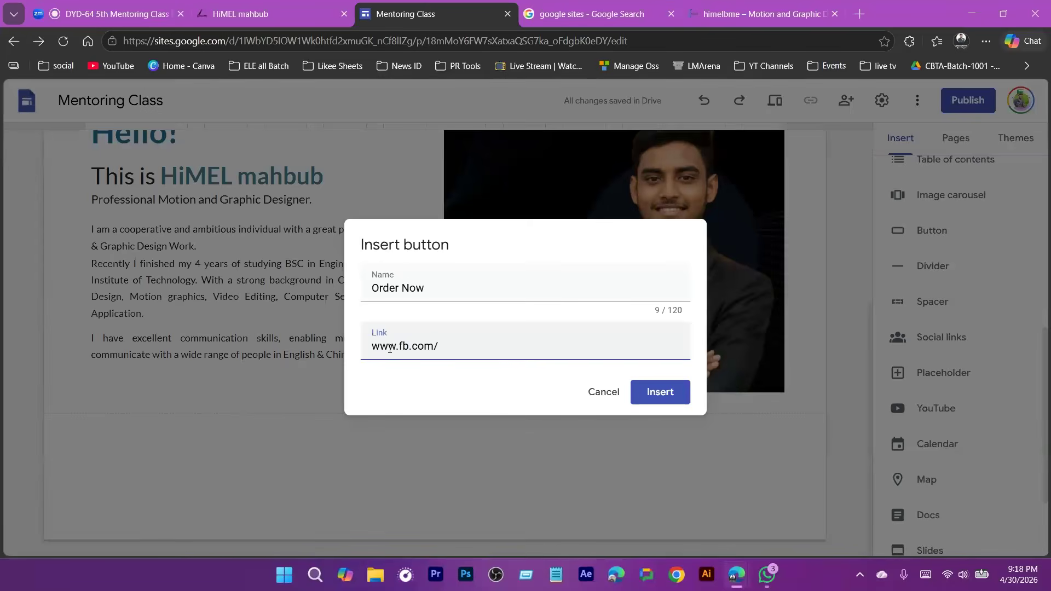
{"action": "type", "text": "himelbme"}
{"action": "left_click", "coordinate": [681, 402]}
{"action": "left_click_drag", "start_coordinate": [146, 376], "coordinate": [148, 337]}
{"action": "left_click_drag", "start_coordinate": [227, 391], "coordinate": [256, 387]}
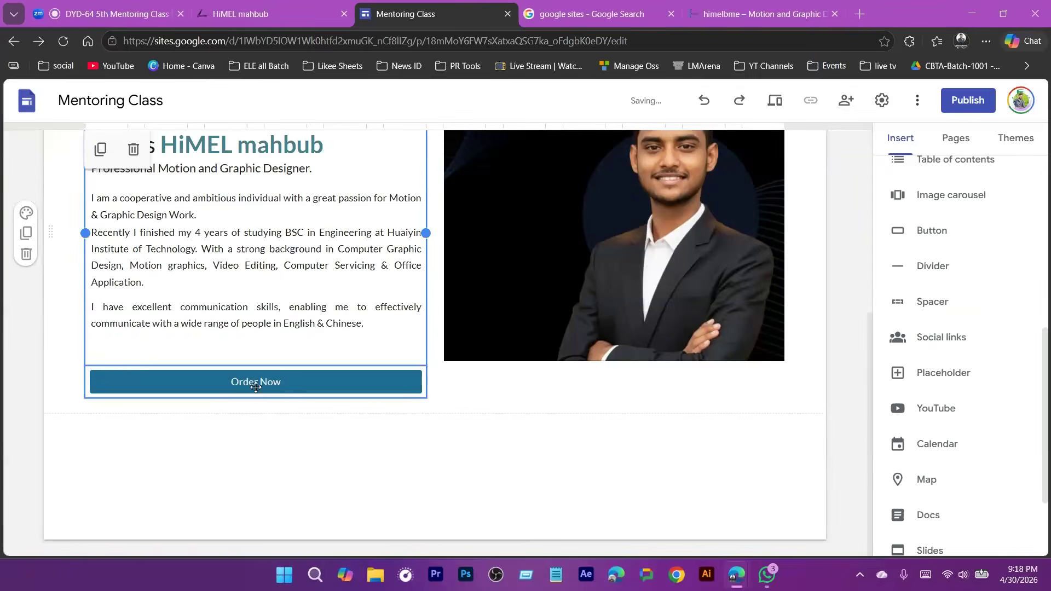
- Review the Order Now button's name and link settings, and close them
{"action": "left_click", "coordinate": [266, 308]}
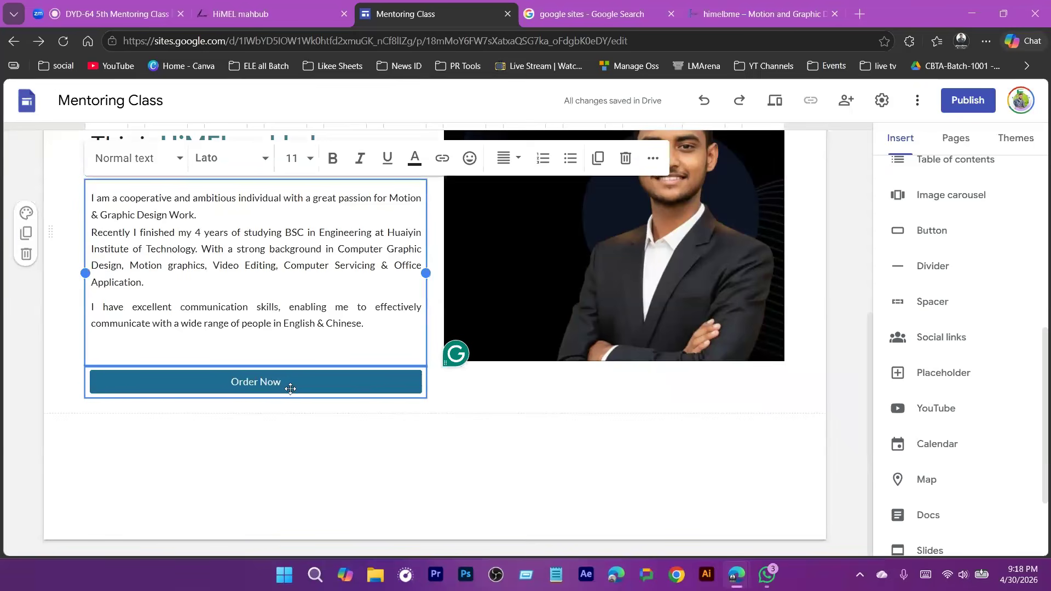
{"action": "left_click", "coordinate": [343, 393]}
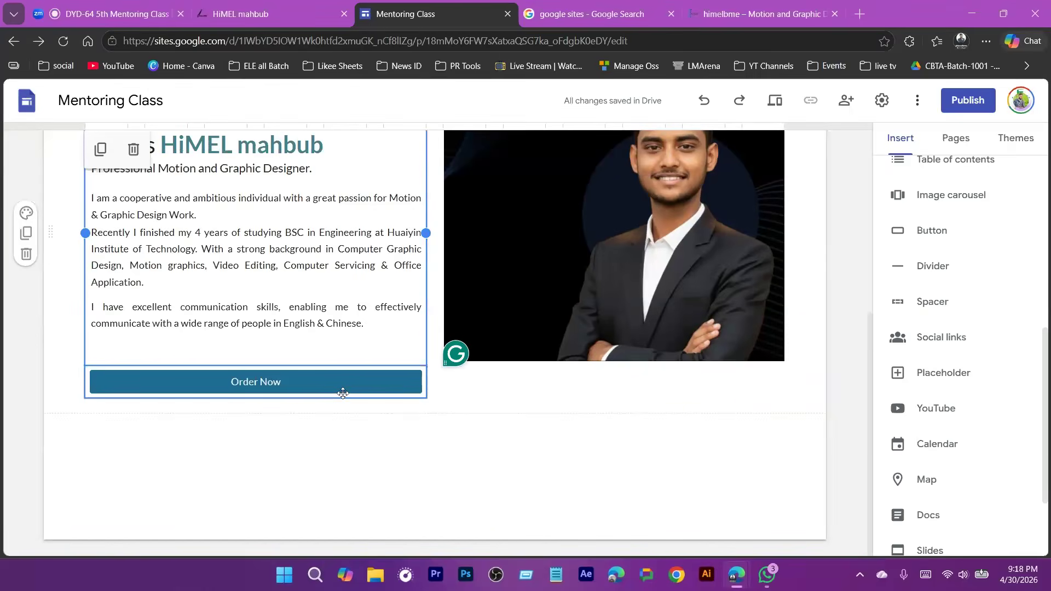
{"action": "double_click", "coordinate": [343, 393]}
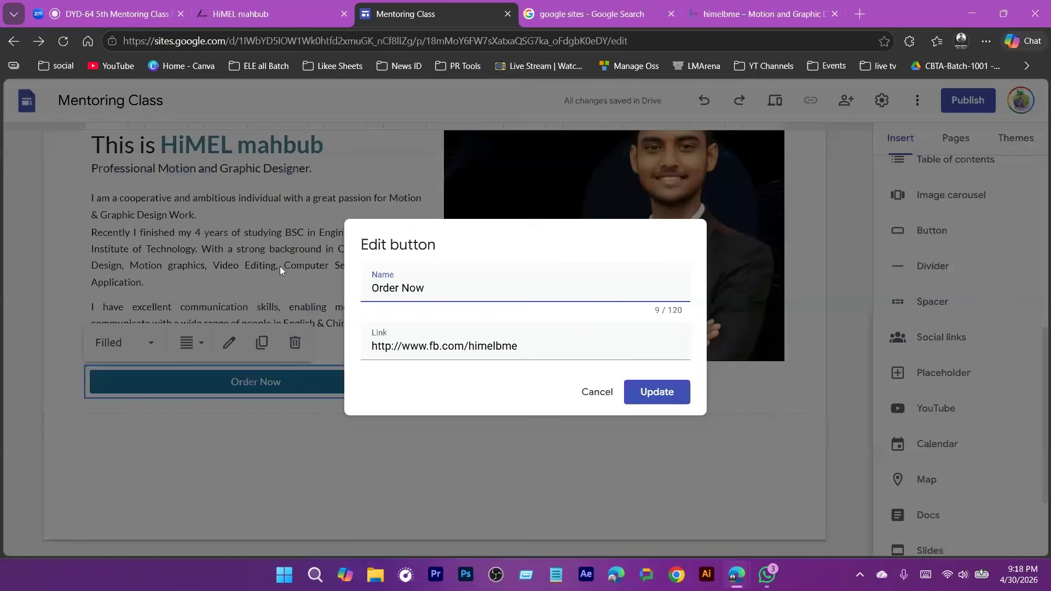
{"action": "left_click", "coordinate": [280, 266]}
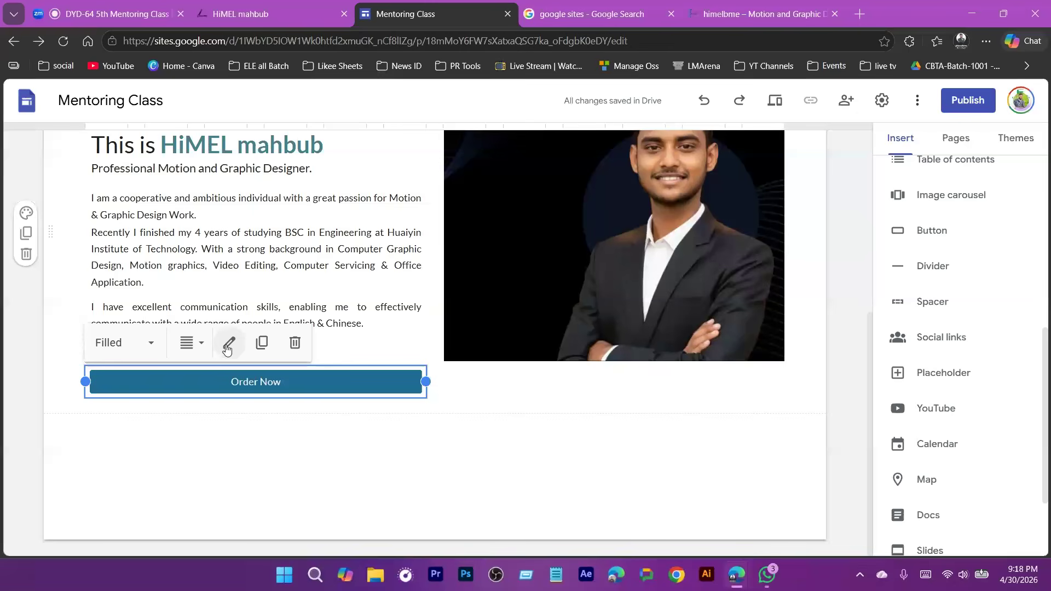
- Examine the Order Now button's style choices and look over the header, intro text and portrait layout
{"action": "left_click", "coordinate": [149, 343]}
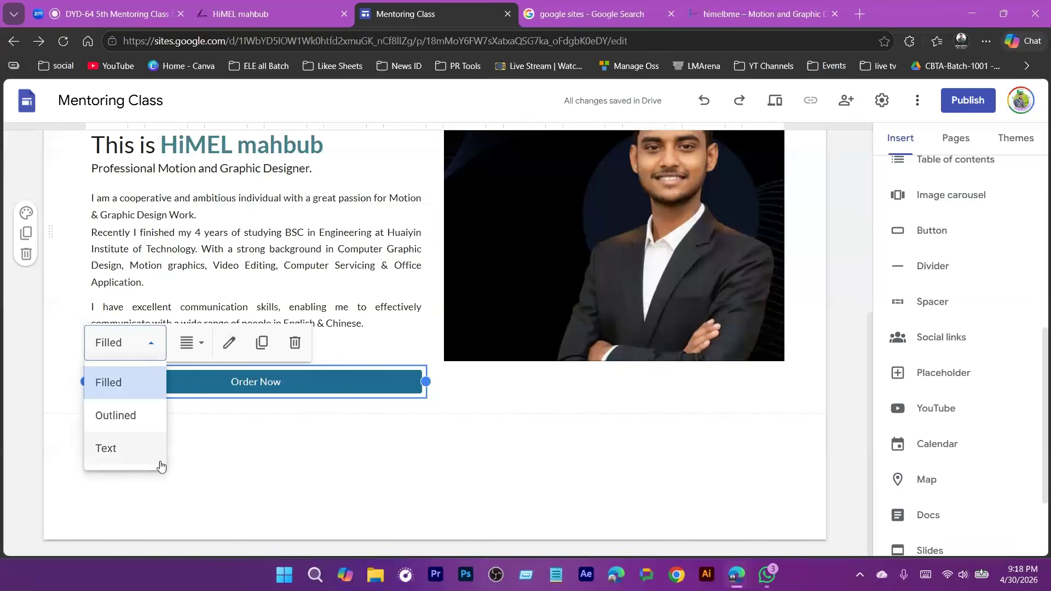
{"action": "left_click", "coordinate": [354, 385]}
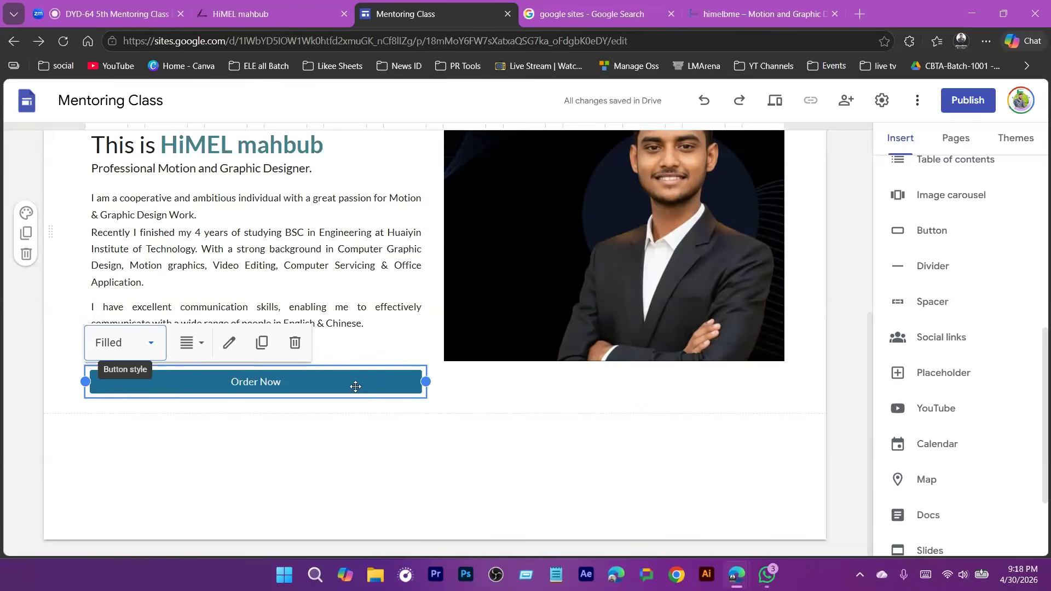
{"action": "scroll", "coordinate": [995, 304], "scroll_direction": "up", "scroll_amount": 7}
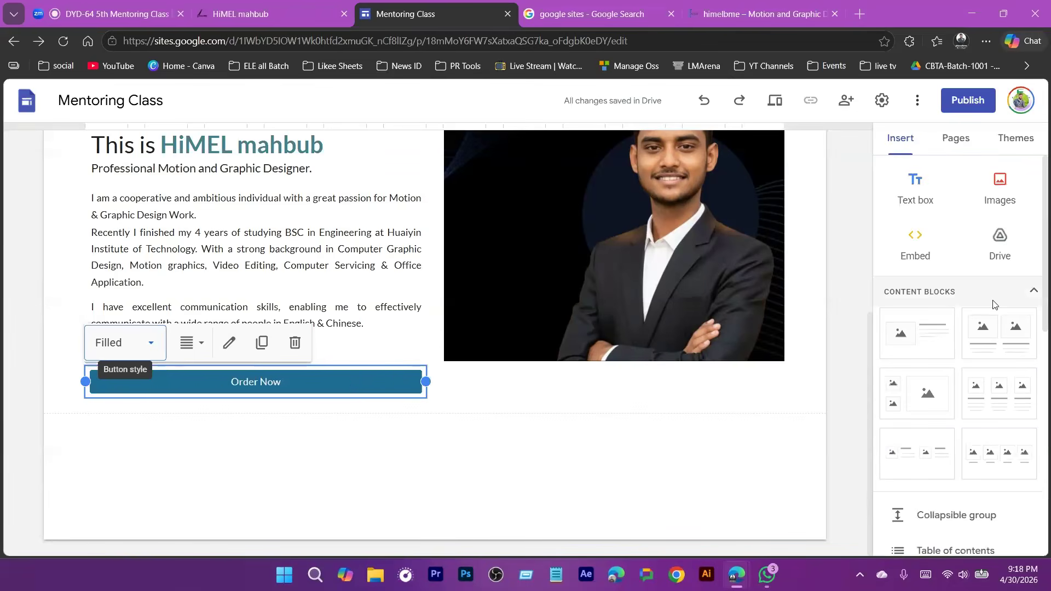
{"action": "left_click", "coordinate": [300, 244]}
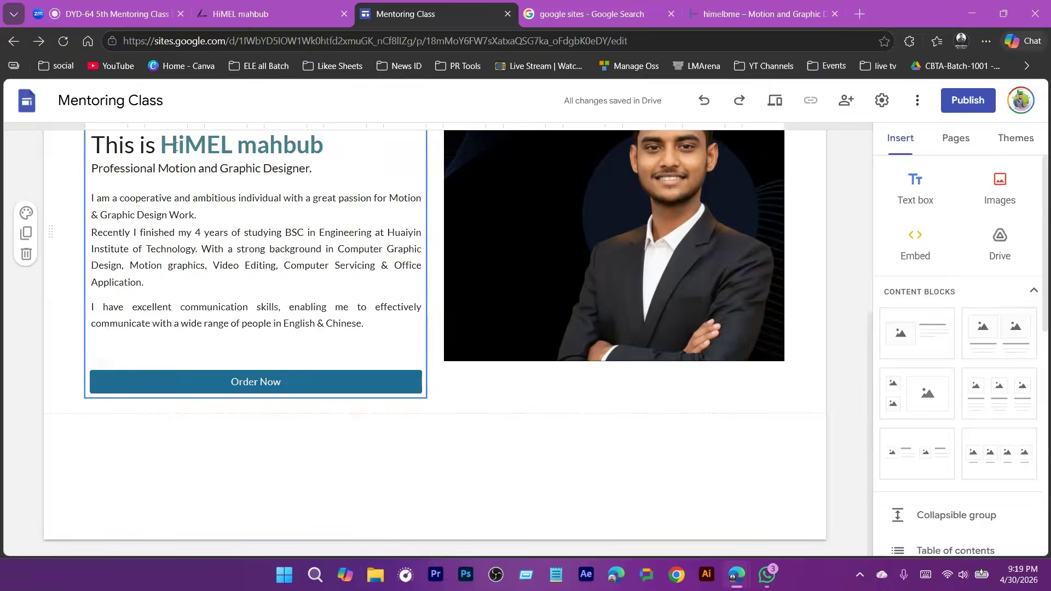
{"action": "left_click", "coordinate": [169, 145]}
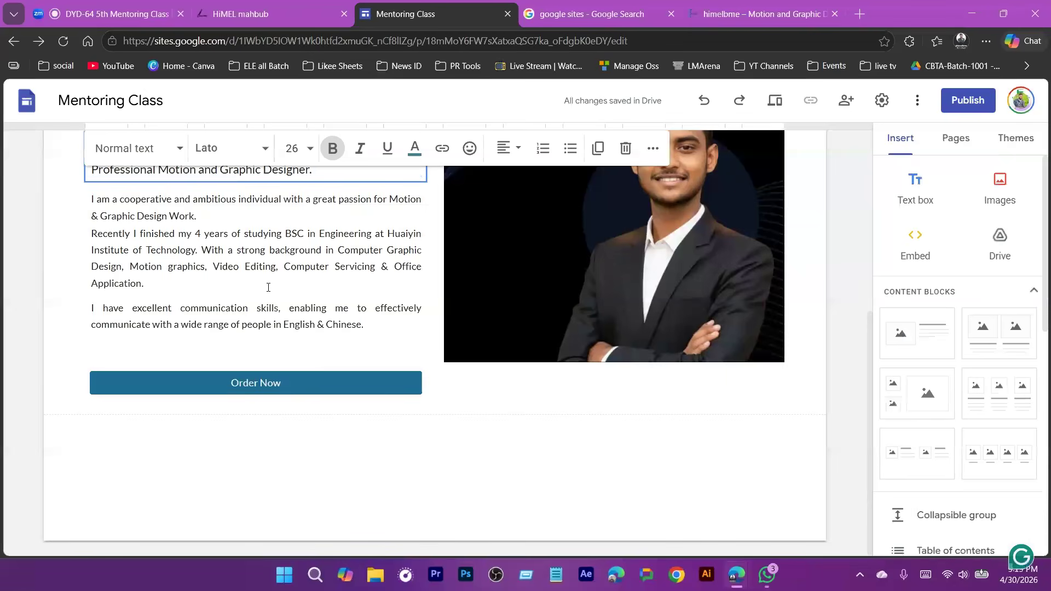
{"action": "scroll", "coordinate": [313, 450], "scroll_direction": "up", "scroll_amount": 1}
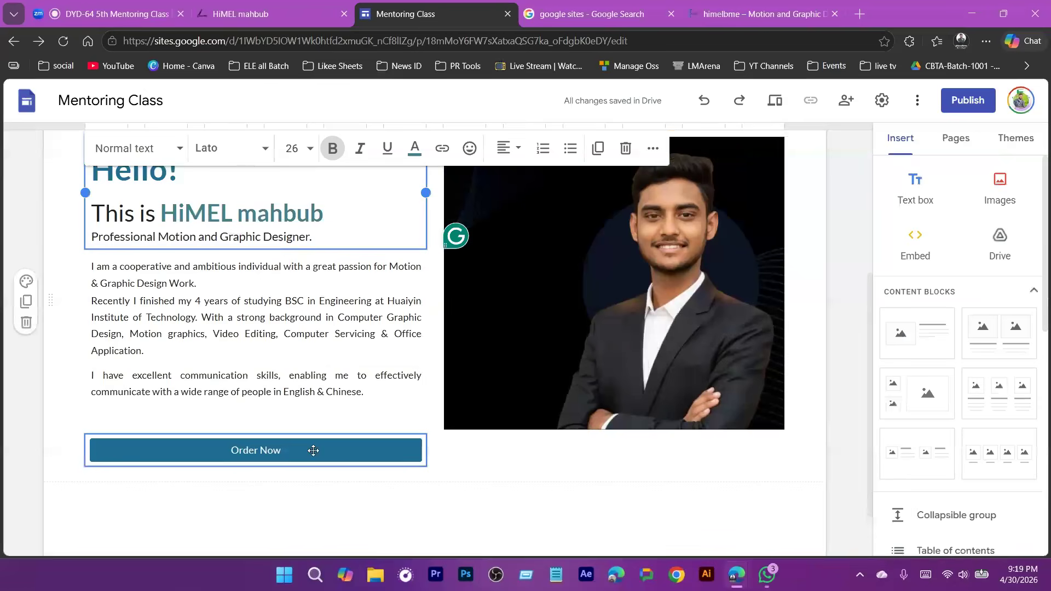
{"action": "left_click", "coordinate": [290, 333]}
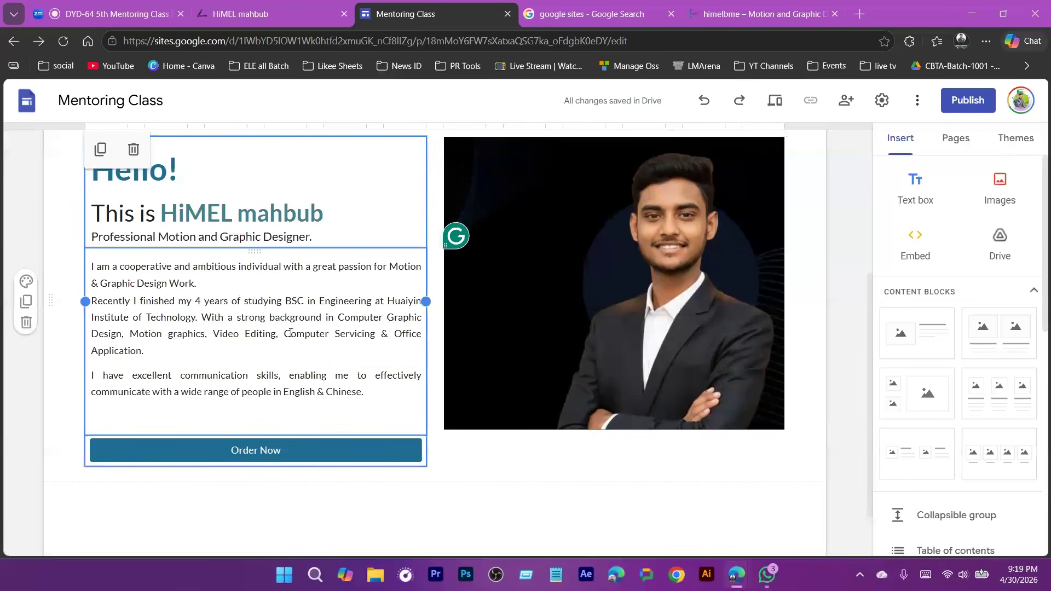
{"action": "scroll", "coordinate": [290, 333], "scroll_direction": "up", "scroll_amount": 4}
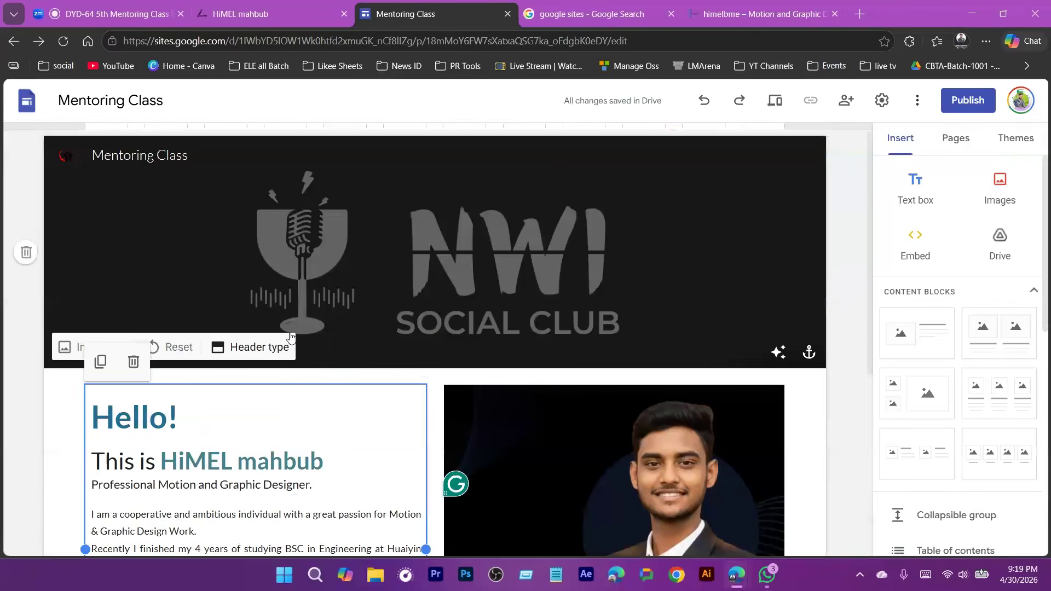
{"action": "scroll", "coordinate": [290, 336], "scroll_direction": "down", "scroll_amount": 5}
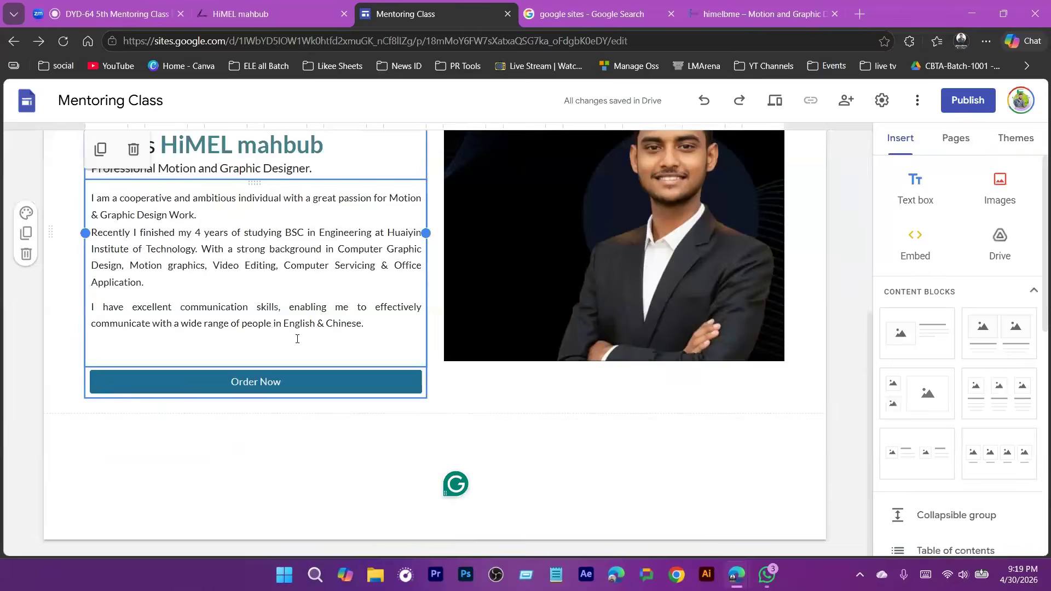
{"action": "left_click", "coordinate": [496, 391]}
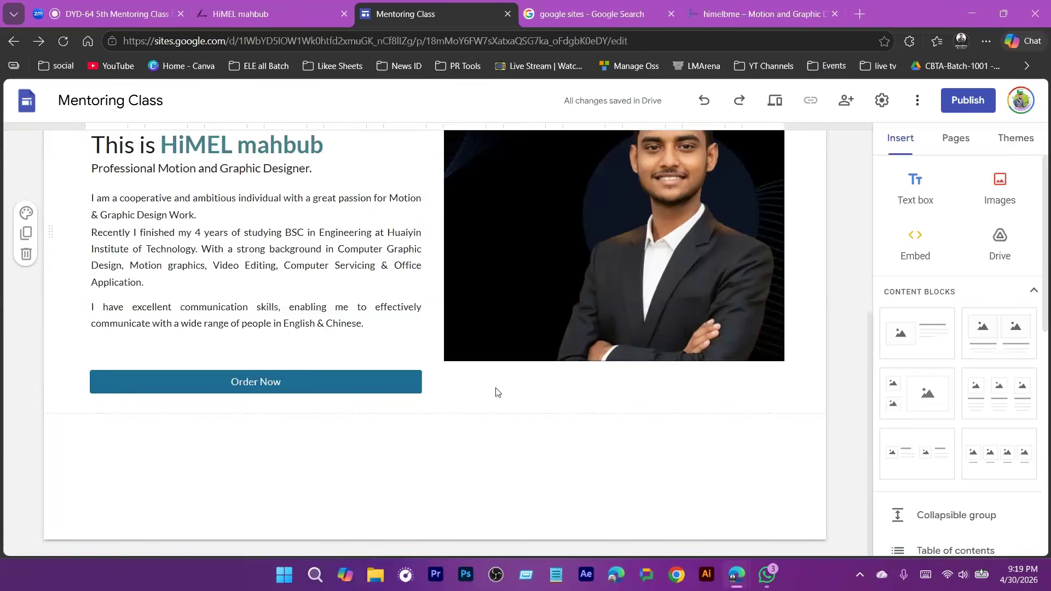
{"action": "left_click", "coordinate": [495, 390]}
- Remove the empty line below the bio text and extend the portrait down to the Order Now button's lower edge
{"action": "left_click", "coordinate": [310, 341]}
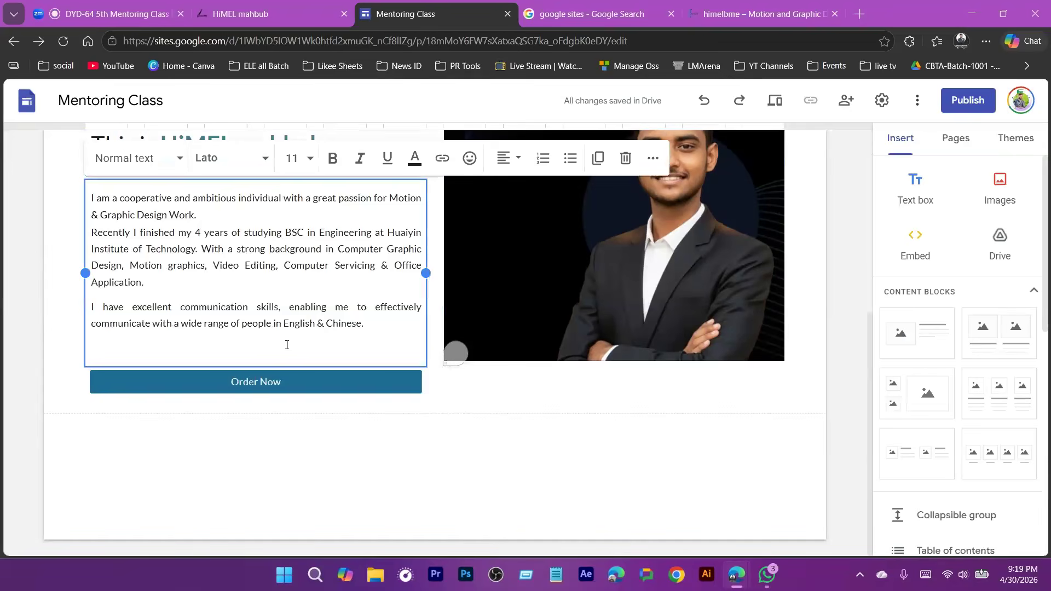
{"action": "left_click", "coordinate": [611, 389]}
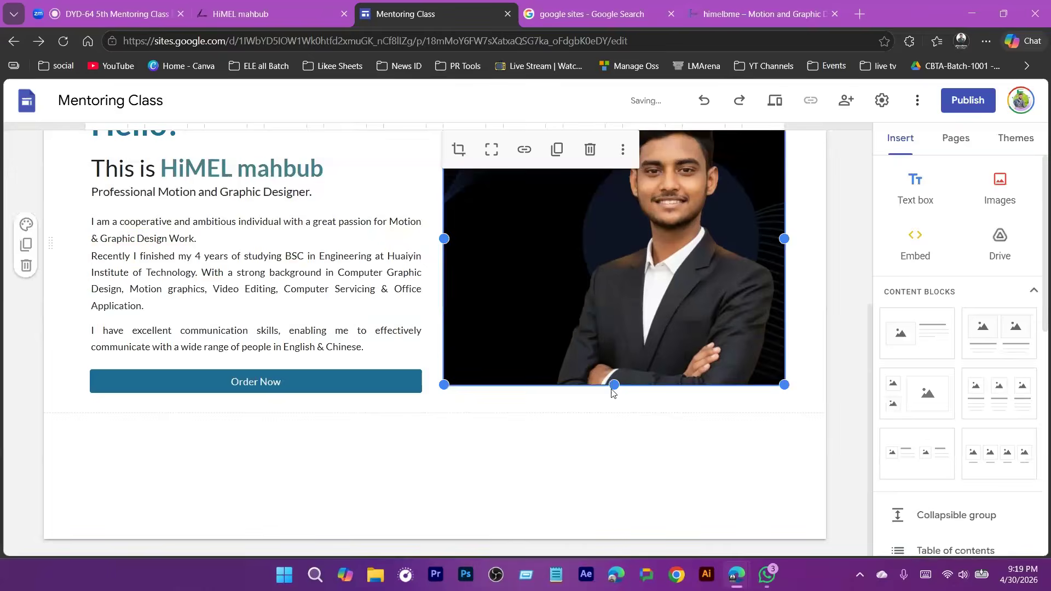
{"action": "left_click_drag", "start_coordinate": [611, 389], "coordinate": [615, 394]}
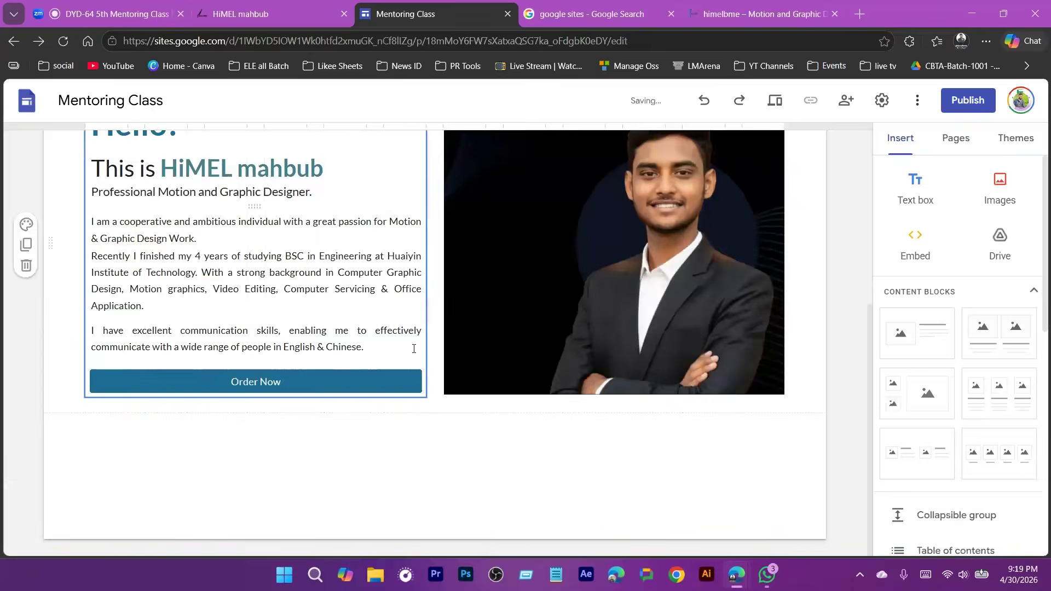
- Insert a spacer below the intro section and check the example site's section heading for reference
{"action": "scroll", "coordinate": [955, 383], "scroll_direction": "down", "scroll_amount": 5}
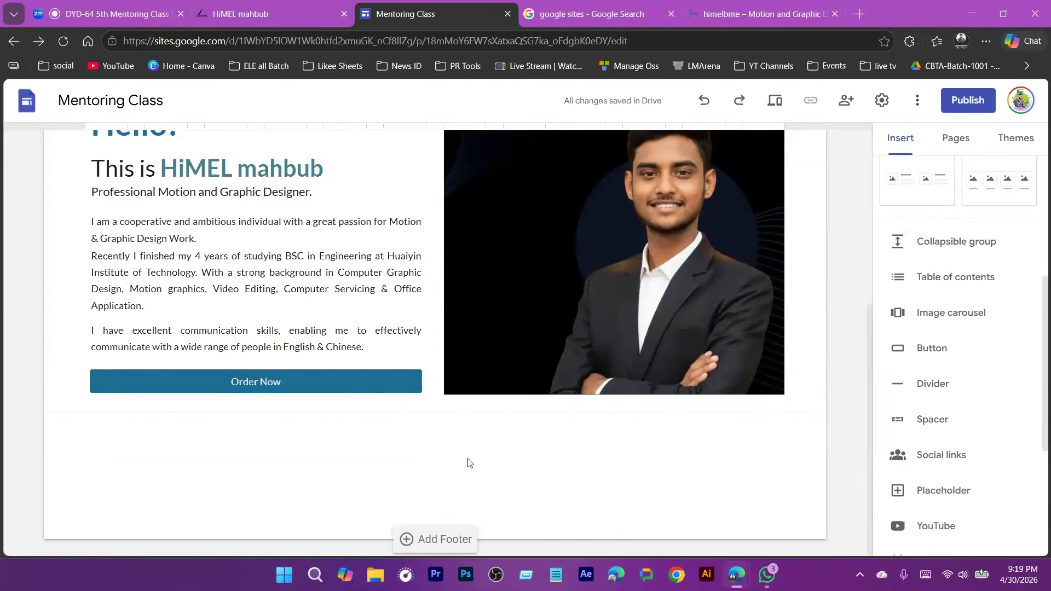
{"action": "left_click", "coordinate": [932, 419]}
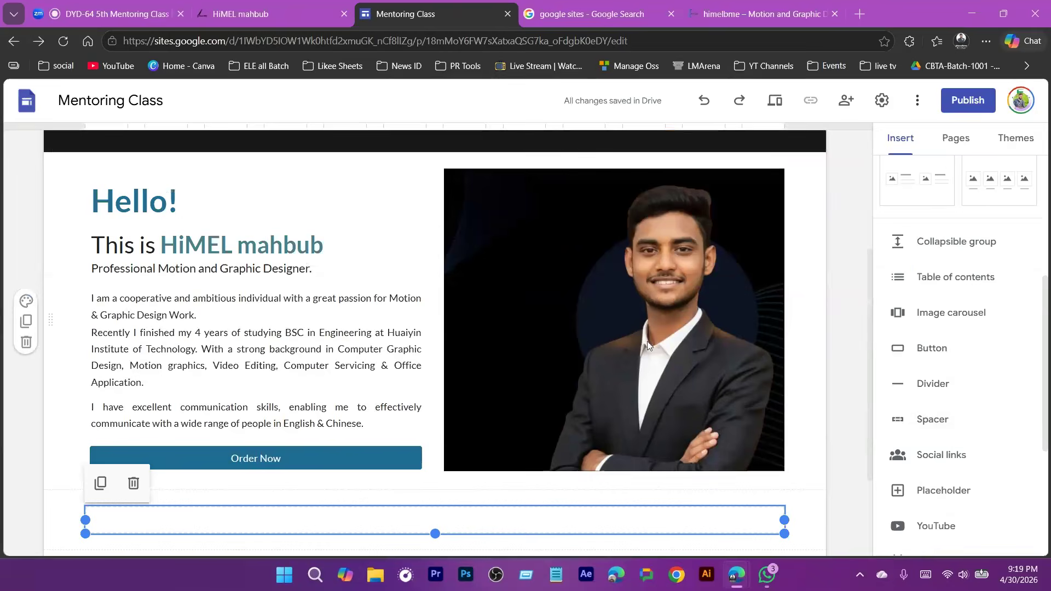
{"action": "key", "text": "ctrl+shift+Tab"}
{"action": "left_click", "coordinate": [389, 4]}
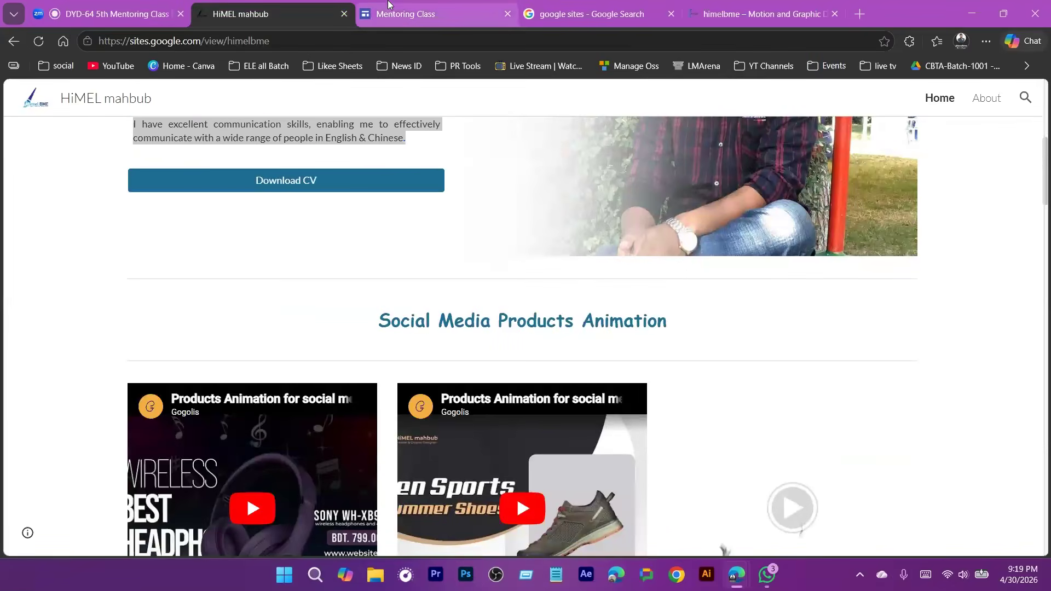
{"action": "left_click", "coordinate": [390, 5]}
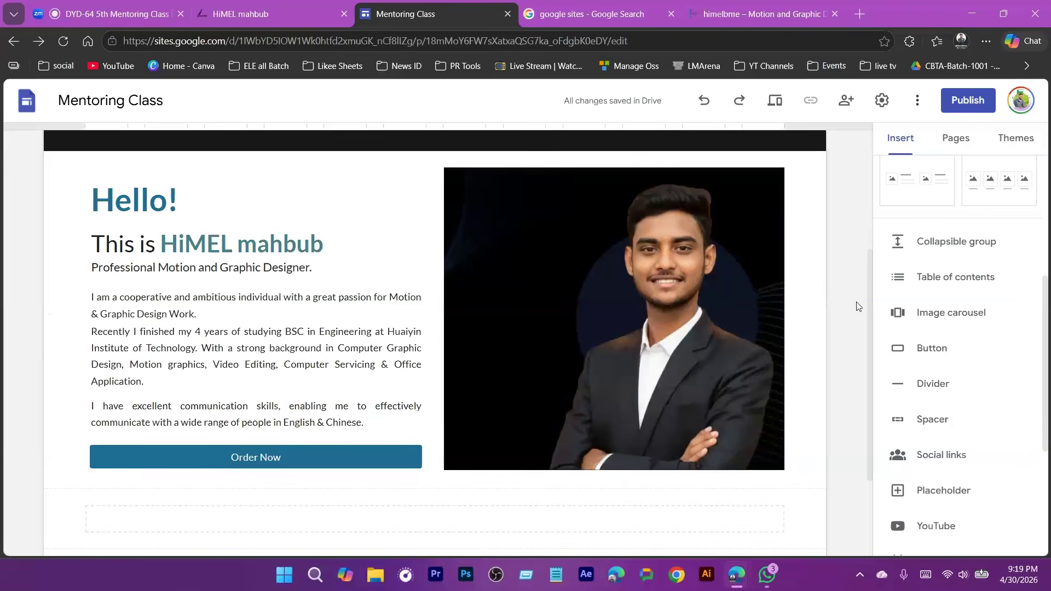
- Insert a text box below the spacer and enter the heading "Logo and Branding Design"
{"action": "scroll", "coordinate": [486, 438], "scroll_direction": "down", "scroll_amount": 3}
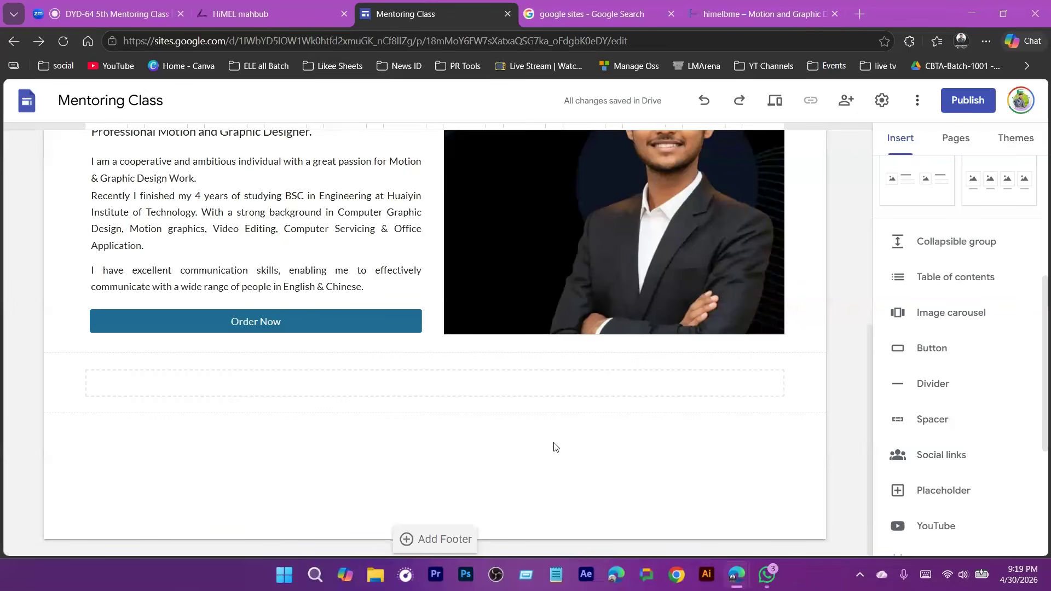
{"action": "scroll", "coordinate": [963, 378], "scroll_direction": "up", "scroll_amount": 5}
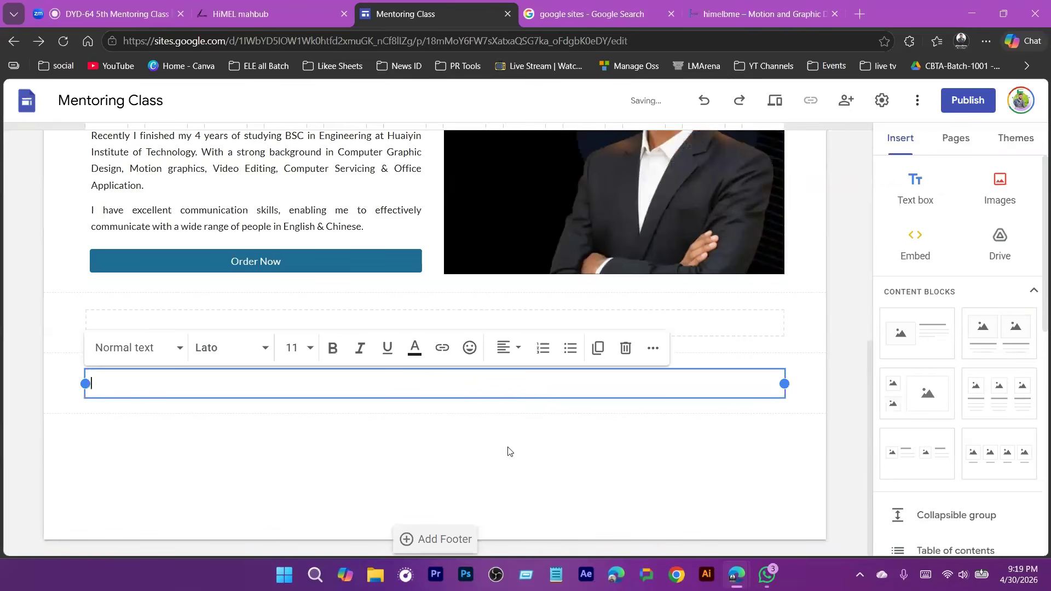
{"action": "type", "text": "Logo Desig"}
{"action": "key", "text": "Left"}
{"action": "key", "text": "Left"}
{"action": "key", "text": "Left"}
{"action": "key", "text": "Left"}
{"action": "type", "text": "and Branding"}
{"action": "key", "text": "ctrl+a"}
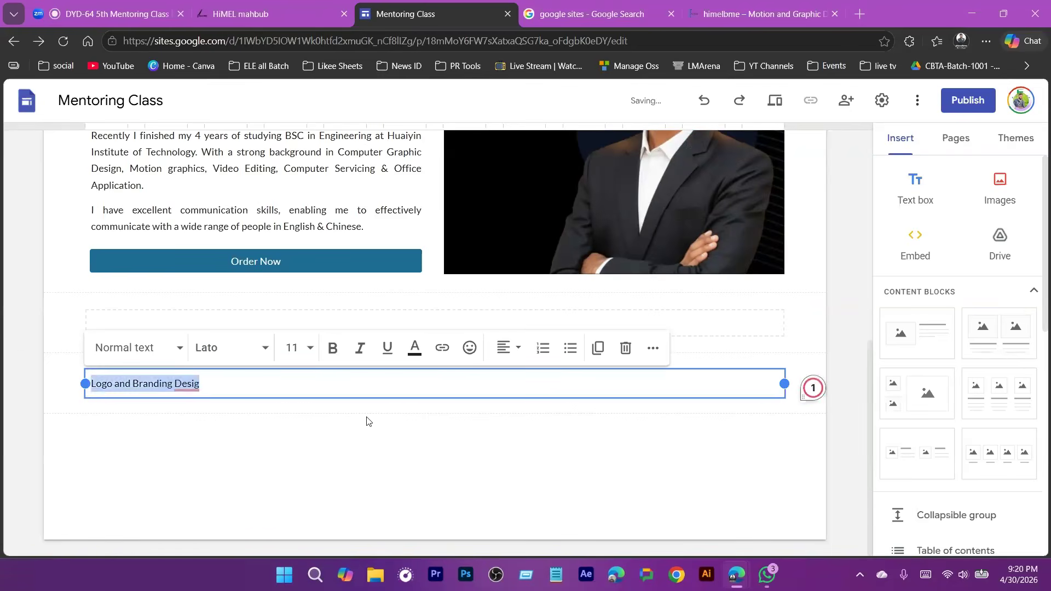
{"action": "left_click", "coordinate": [210, 382]}
{"action": "type", "text": "n"}
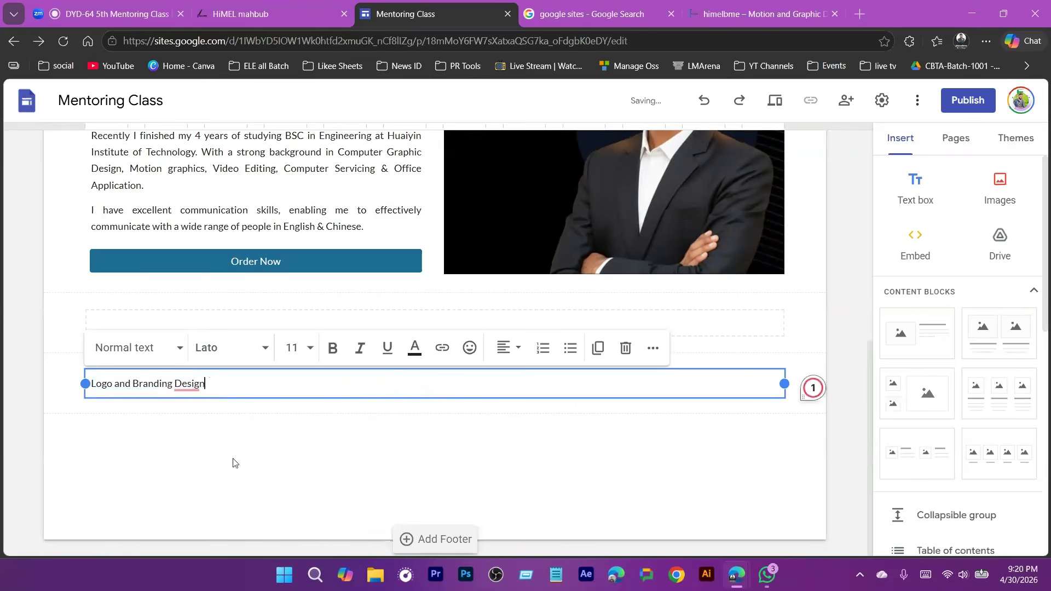
- Center the "Logo and Branding Design" heading and format it as bold, size 30 Comic Sans in dark blue
{"action": "double_click", "coordinate": [214, 385]}
{"action": "key", "text": "ctrl+a"}
{"action": "left_click", "coordinate": [507, 348]}
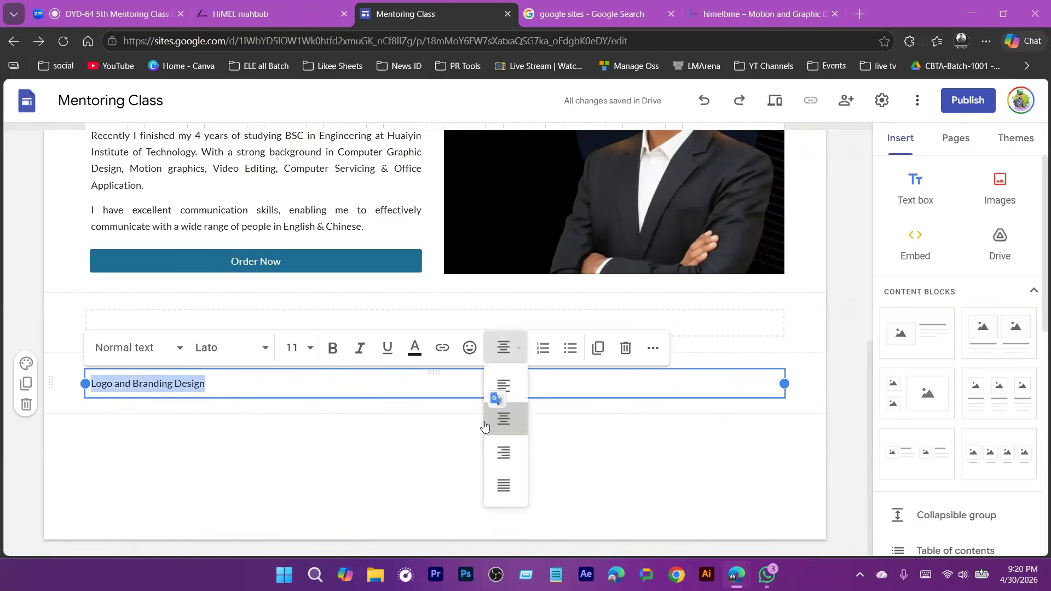
{"action": "left_click", "coordinate": [501, 419]}
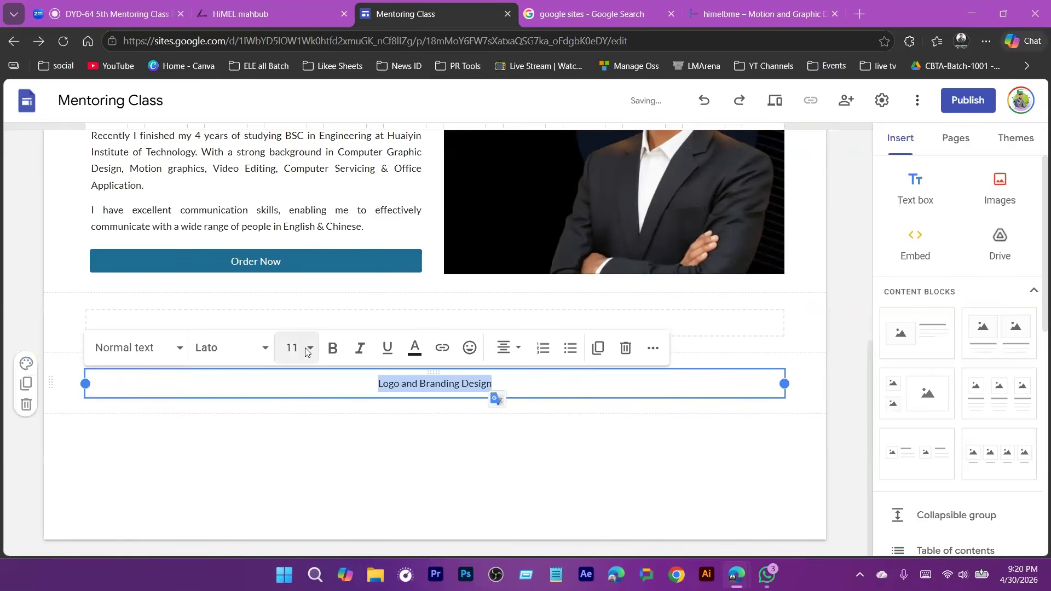
{"action": "left_click", "coordinate": [307, 351]}
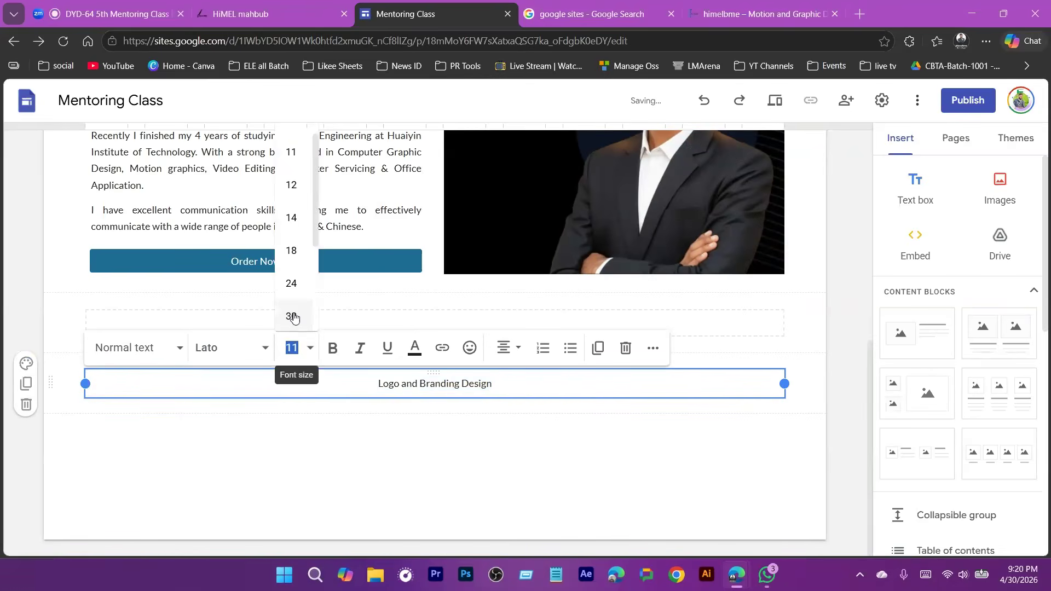
{"action": "left_click", "coordinate": [294, 318]}
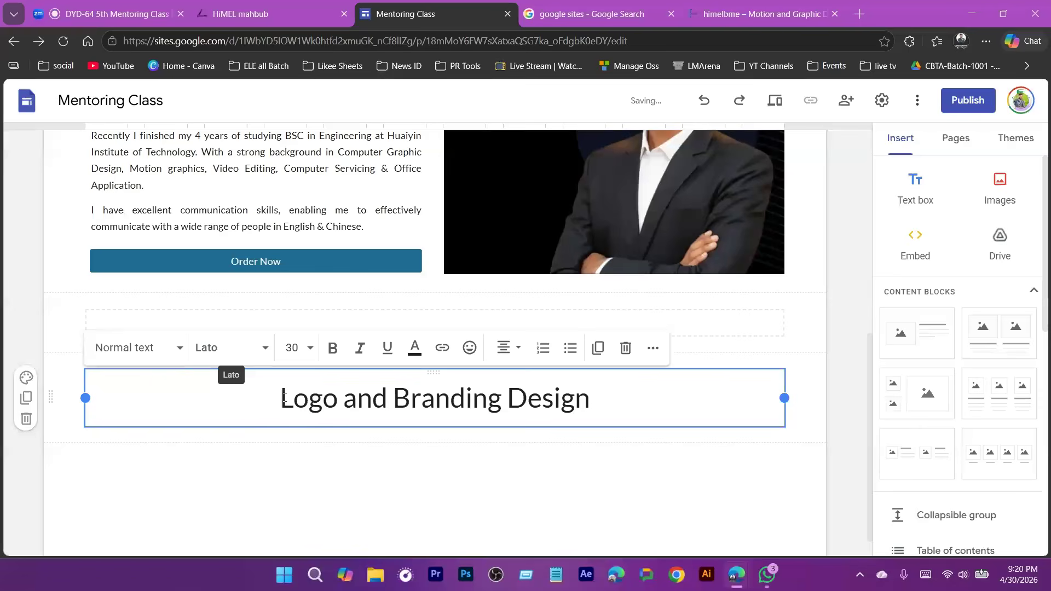
{"action": "left_click", "coordinate": [260, 355]}
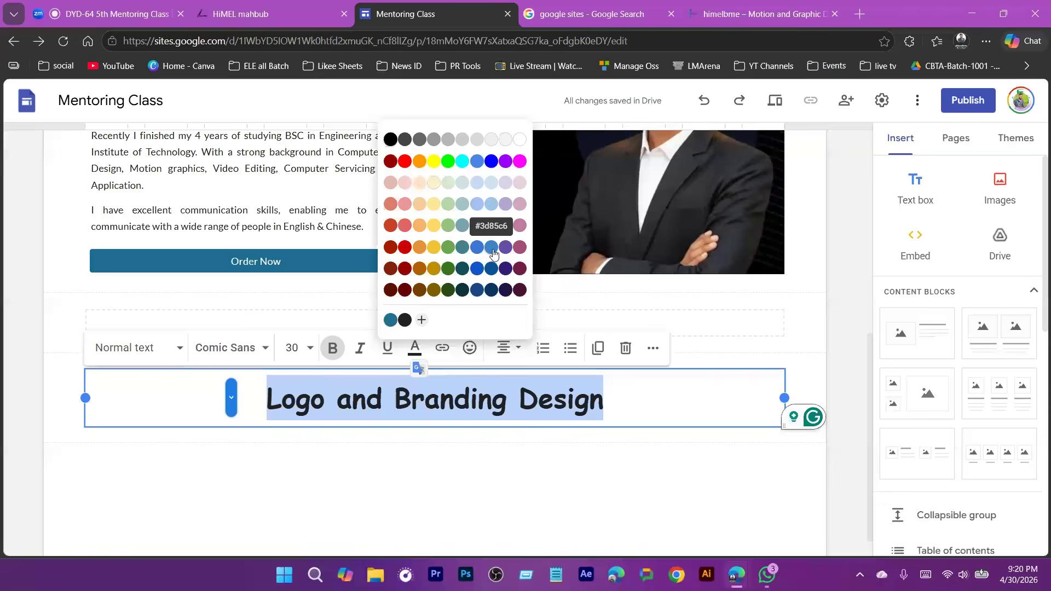
{"action": "key", "text": "Escape"}
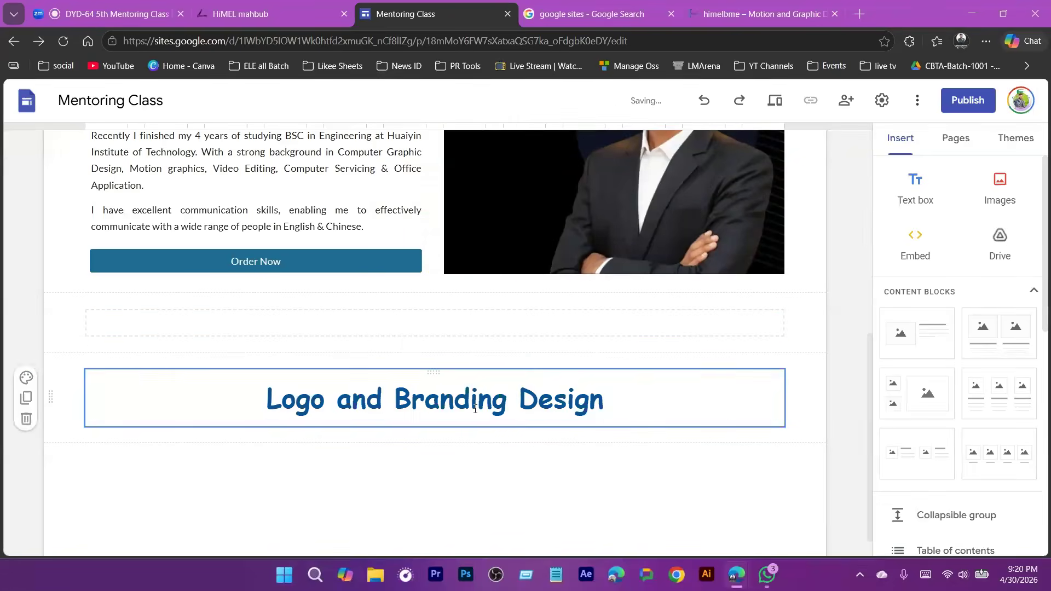
- Add a divider below the heading, followed by a content block with three image placeholders and captions
{"action": "scroll", "coordinate": [472, 469], "scroll_direction": "down", "scroll_amount": 1}
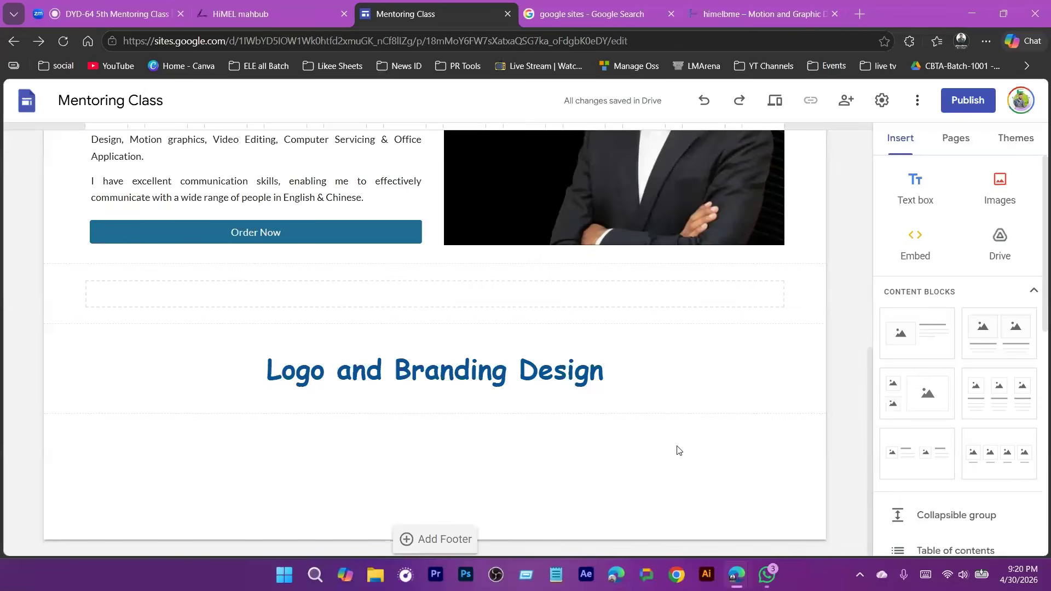
{"action": "scroll", "coordinate": [927, 391], "scroll_direction": "down", "scroll_amount": 5}
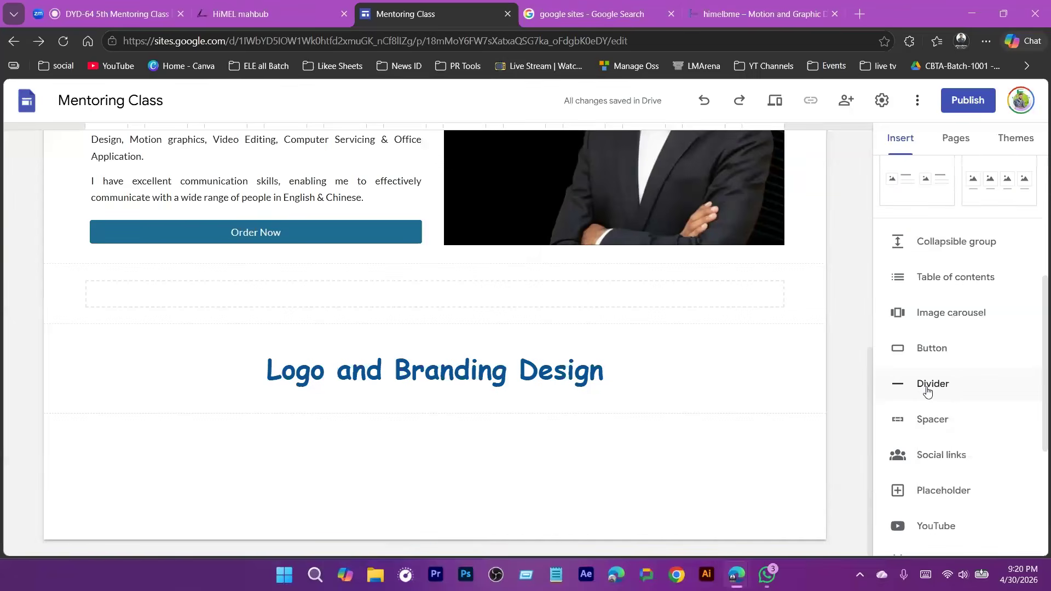
{"action": "left_click", "coordinate": [927, 385]}
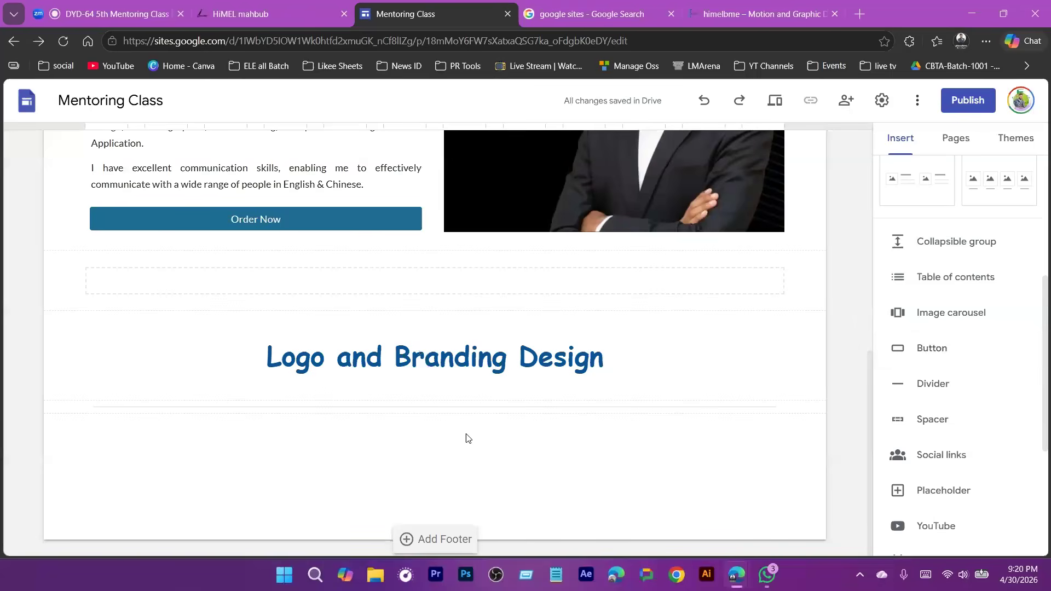
{"action": "scroll", "coordinate": [988, 378], "scroll_direction": "up", "scroll_amount": 5}
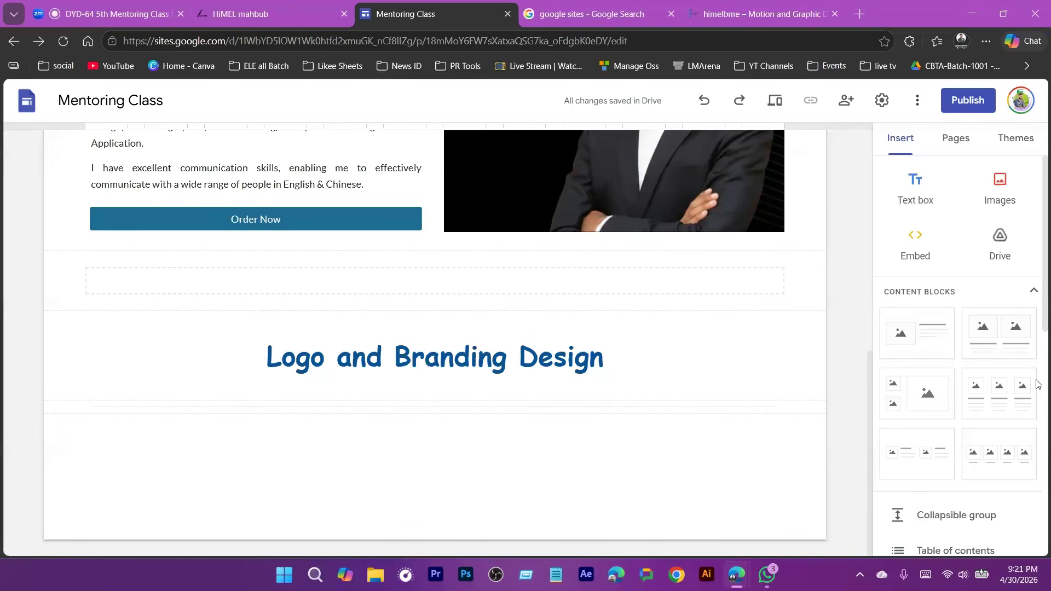
{"action": "left_click", "coordinate": [997, 409]}
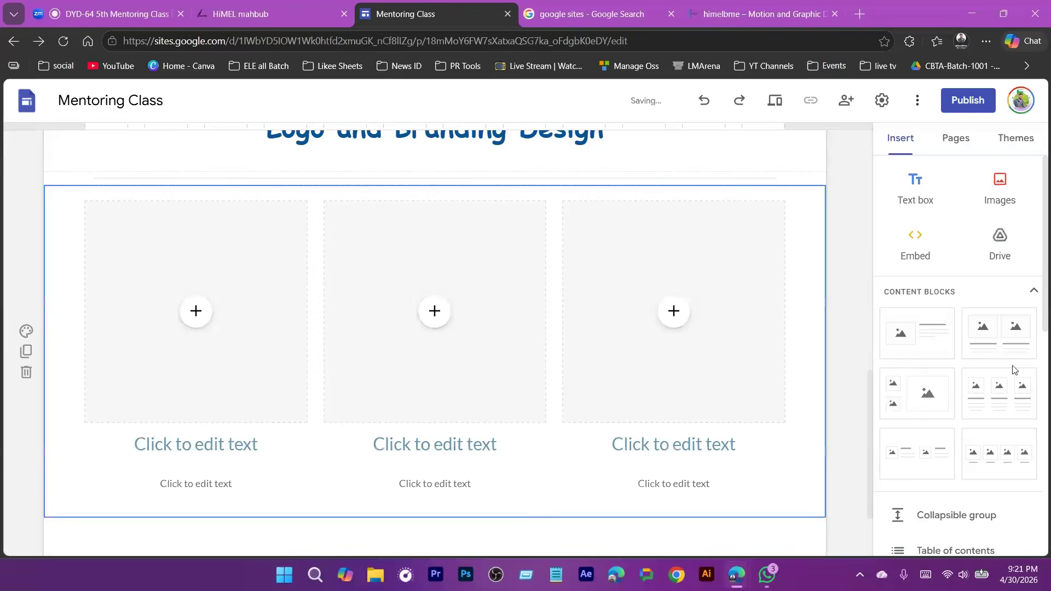
- Upload image.png from the Downloads folder into the first image placeholder of the three-image block
{"action": "scroll", "coordinate": [360, 318], "scroll_direction": "up", "scroll_amount": 1}
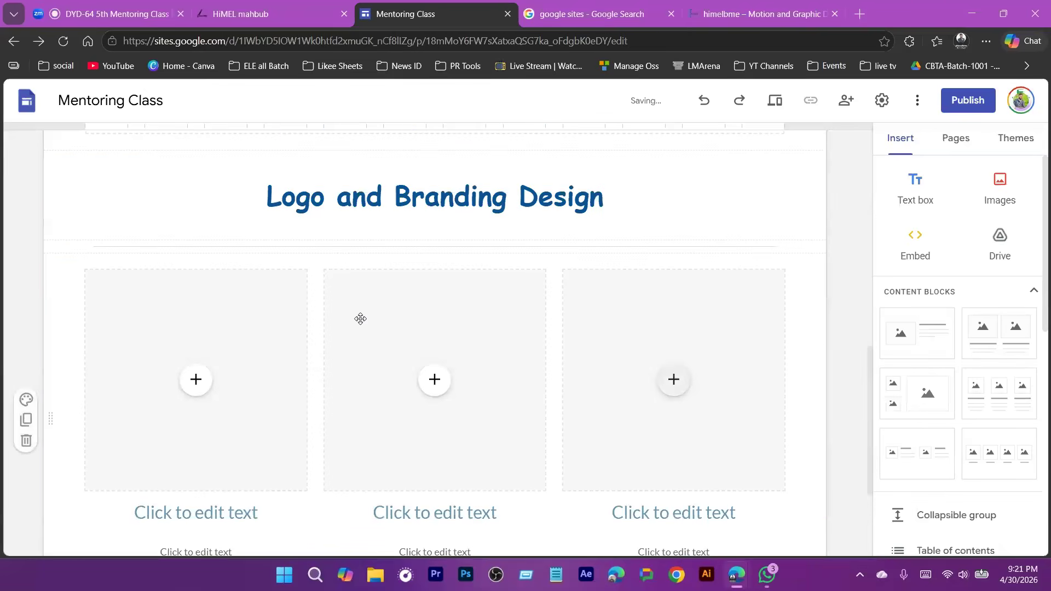
{"action": "scroll", "coordinate": [361, 318], "scroll_direction": "down", "scroll_amount": 2}
{"action": "left_click", "coordinate": [182, 252]}
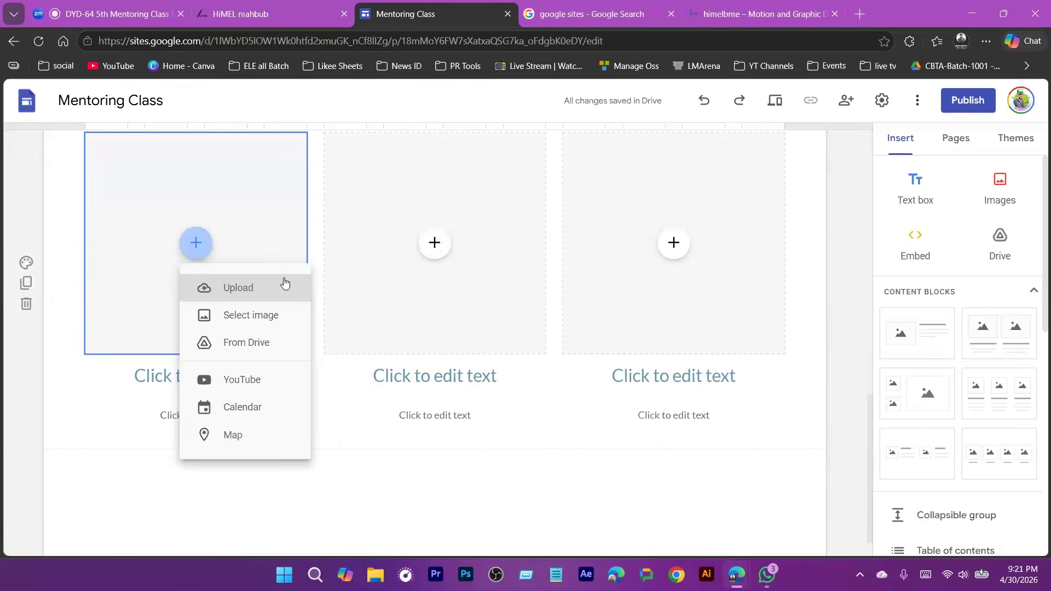
{"action": "left_click", "coordinate": [280, 323]}
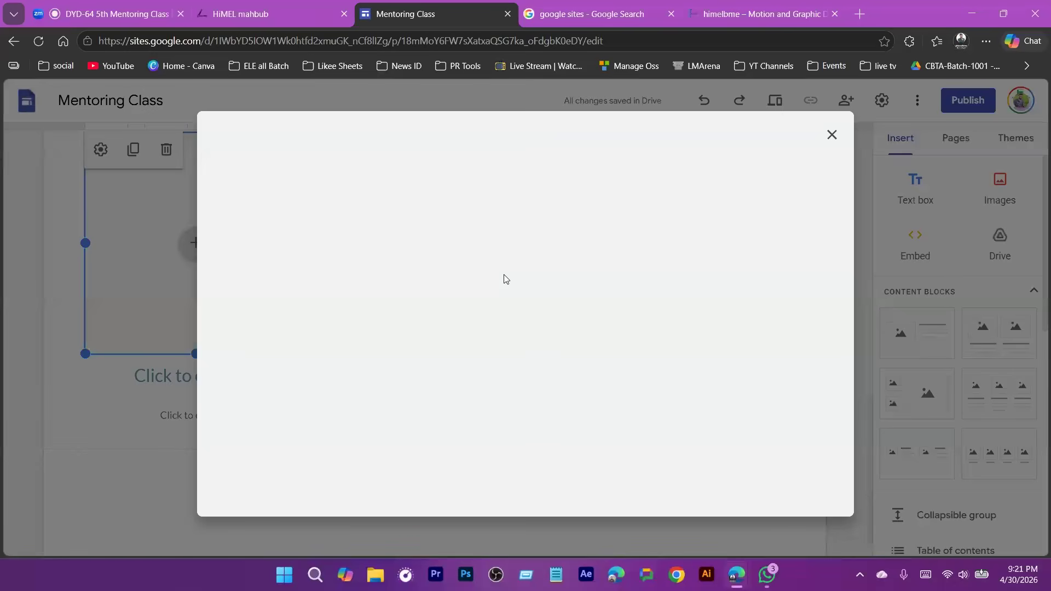
{"action": "left_click", "coordinate": [832, 137]}
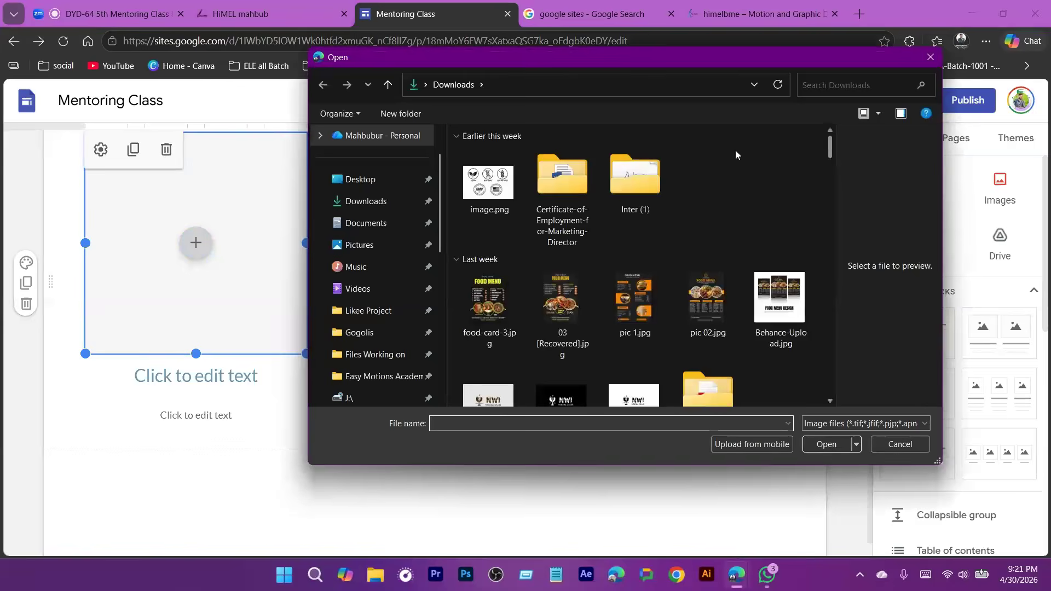
{"action": "double_click", "coordinate": [488, 181]}
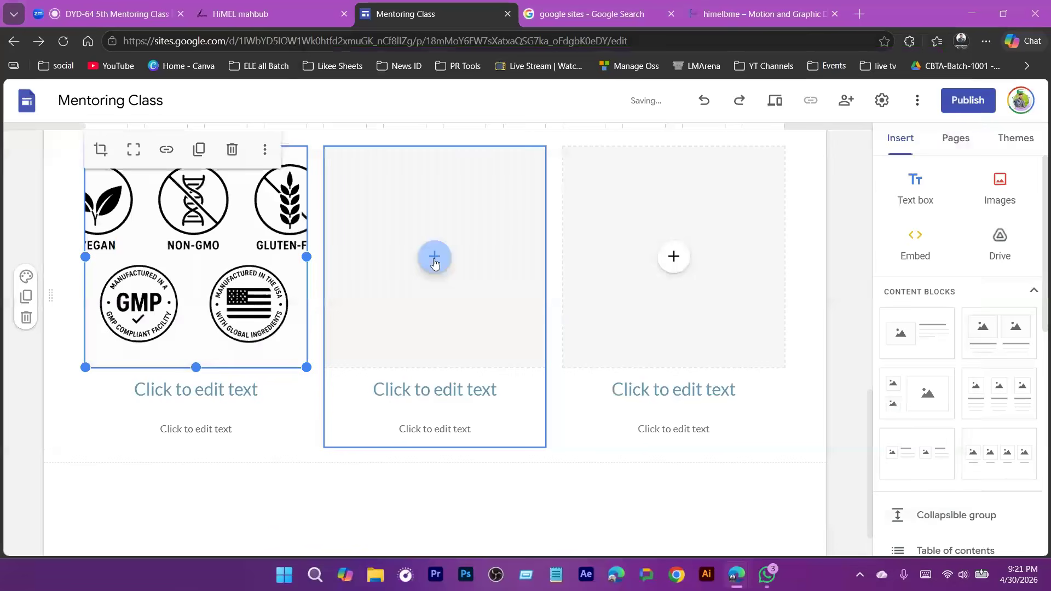
- Upload NWI-Social-Clubbbbba.jpg from the Downloads folder into the middle image placeholder
{"action": "left_click", "coordinate": [434, 263]}
{"action": "left_click", "coordinate": [637, 243]}
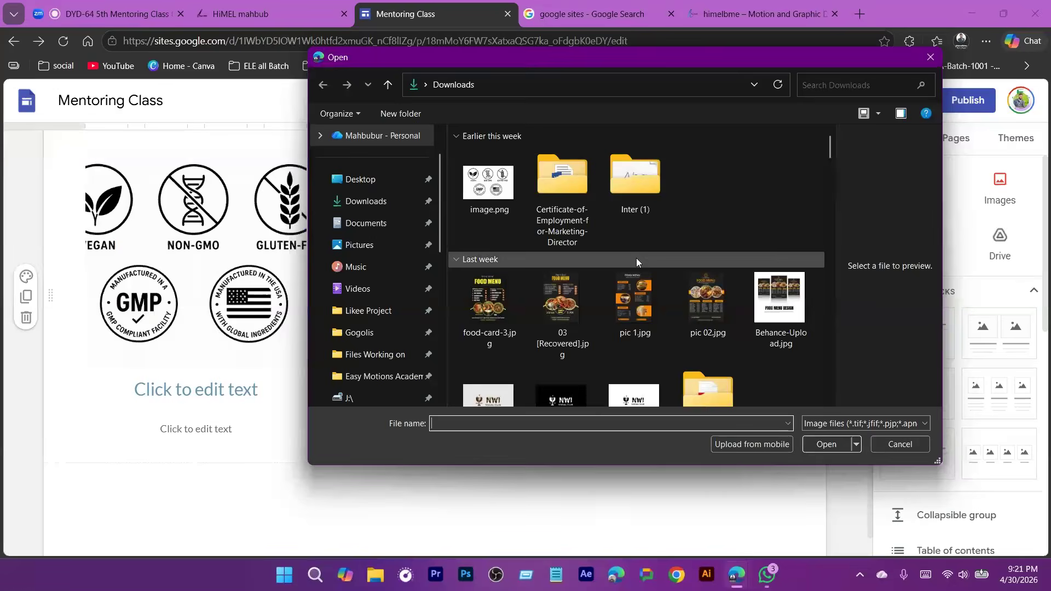
{"action": "scroll", "coordinate": [711, 296], "scroll_direction": "down", "scroll_amount": 5}
{"action": "scroll", "coordinate": [725, 303], "scroll_direction": "up", "scroll_amount": 3}
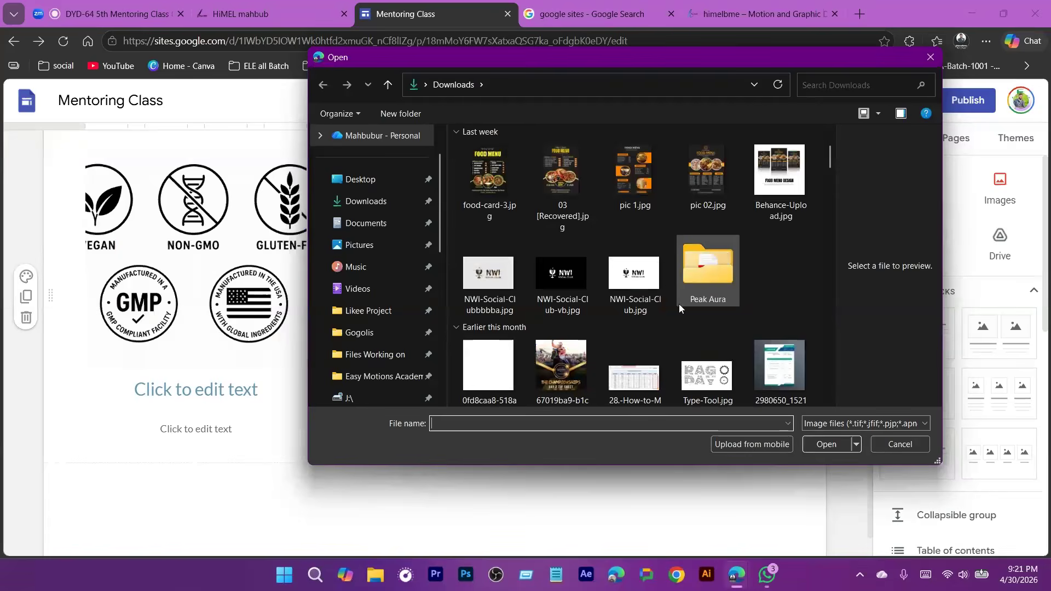
{"action": "left_click", "coordinate": [489, 276]}
{"action": "double_click", "coordinate": [490, 277]}
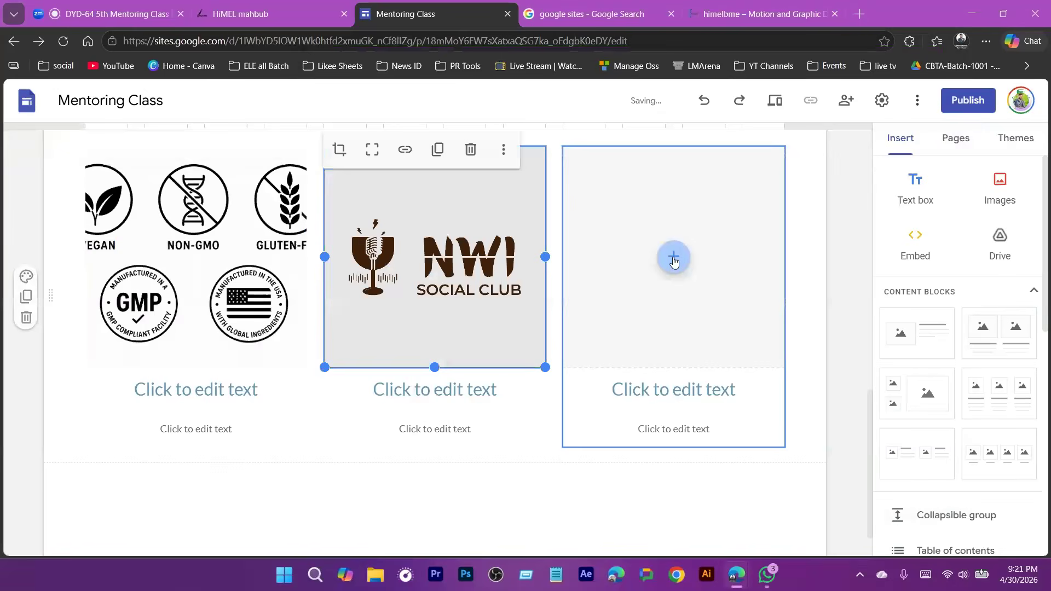
- Upload GTITCL-Logo.png from the Downloads folder into the third image placeholder
{"action": "left_click", "coordinate": [673, 256]}
{"action": "left_click", "coordinate": [711, 307]}
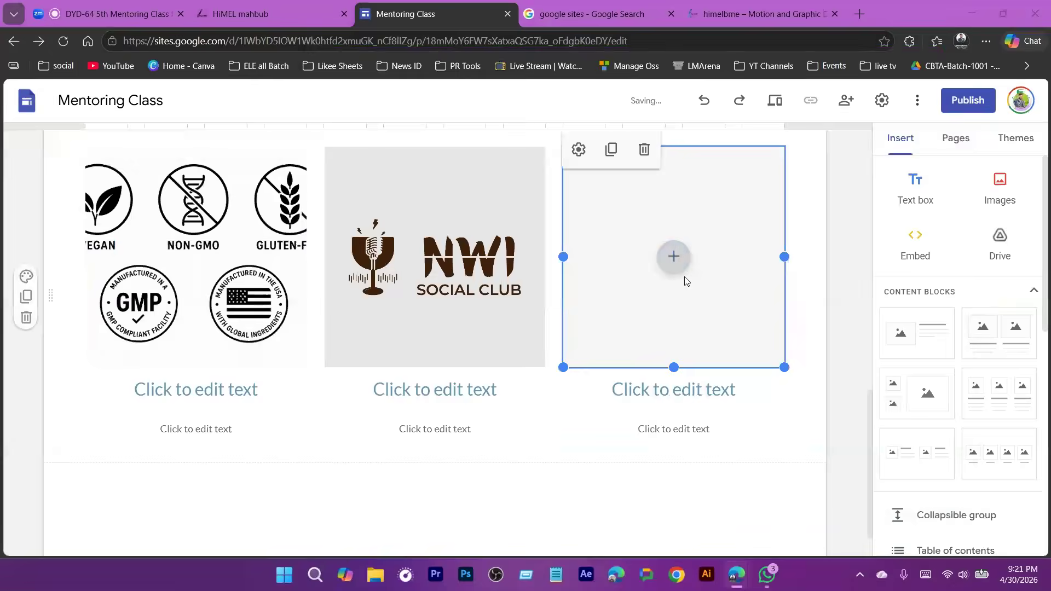
{"action": "scroll", "coordinate": [622, 267], "scroll_direction": "down", "scroll_amount": 5}
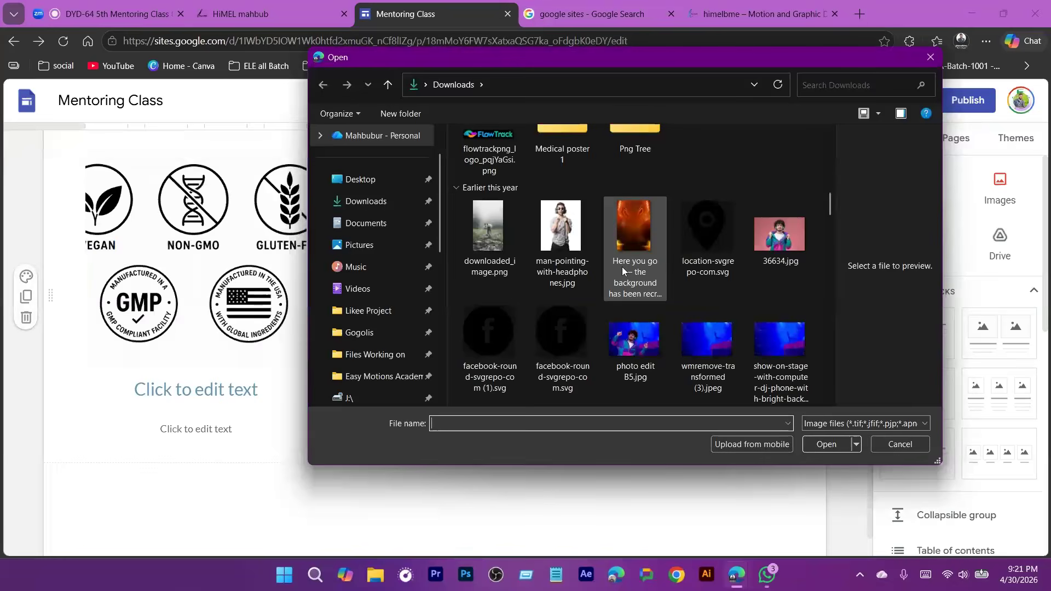
{"action": "scroll", "coordinate": [622, 267], "scroll_direction": "up", "scroll_amount": 4}
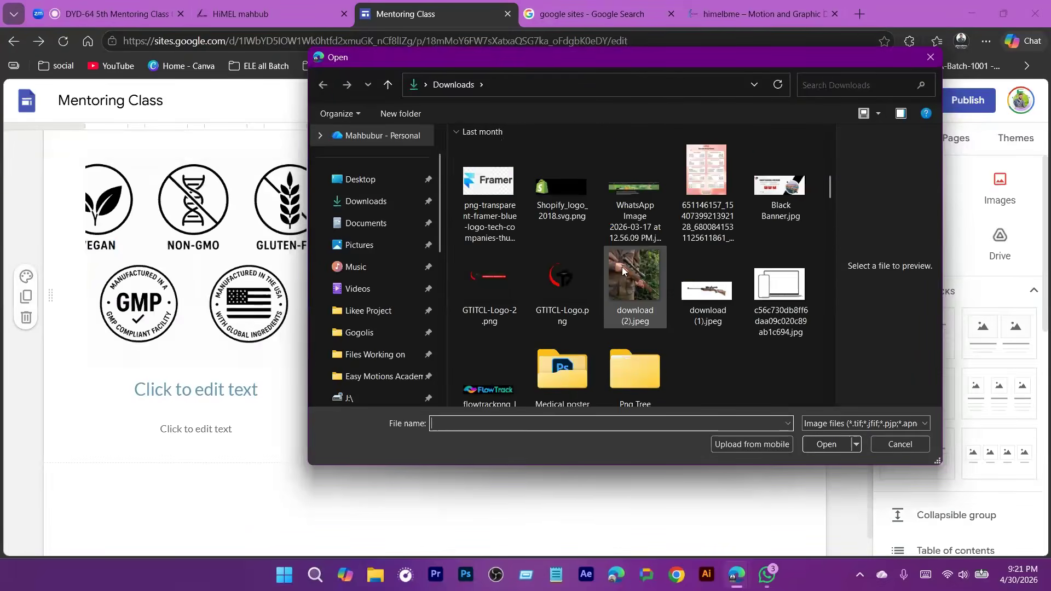
{"action": "scroll", "coordinate": [622, 270], "scroll_direction": "up", "scroll_amount": 1}
{"action": "double_click", "coordinate": [562, 345]}
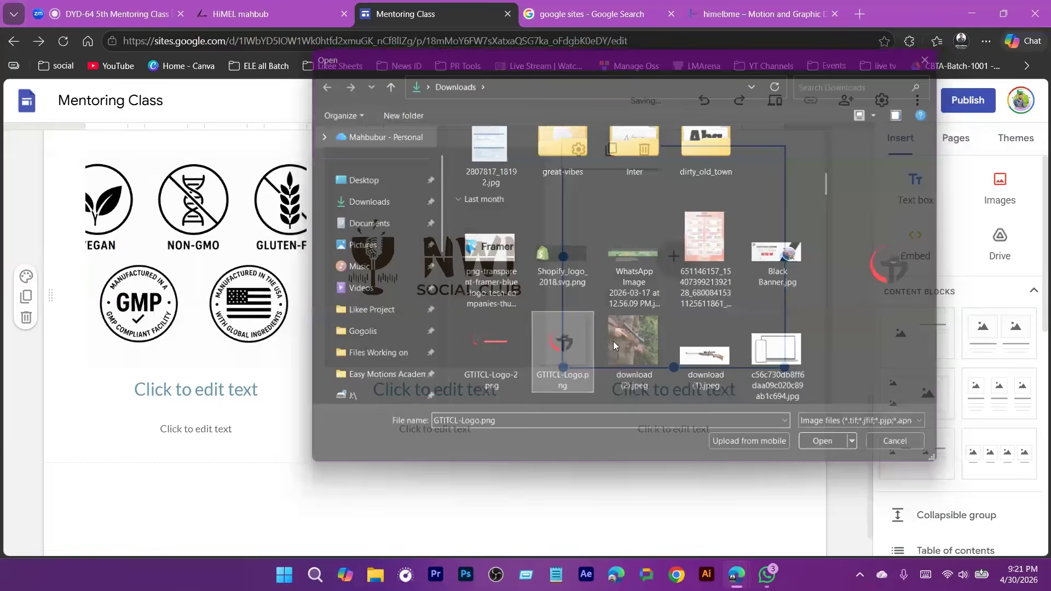
{"action": "left_click", "coordinate": [842, 272]}
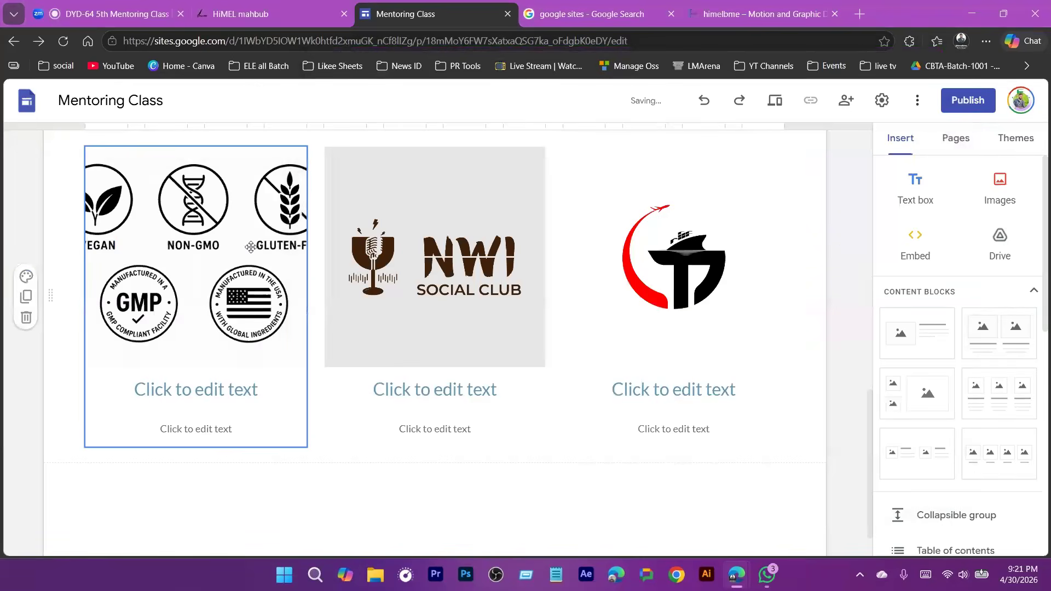
- Enlarge and reposition the first image within its crop so only the Gluten-Free badge fills the frame
{"action": "double_click", "coordinate": [251, 247]}
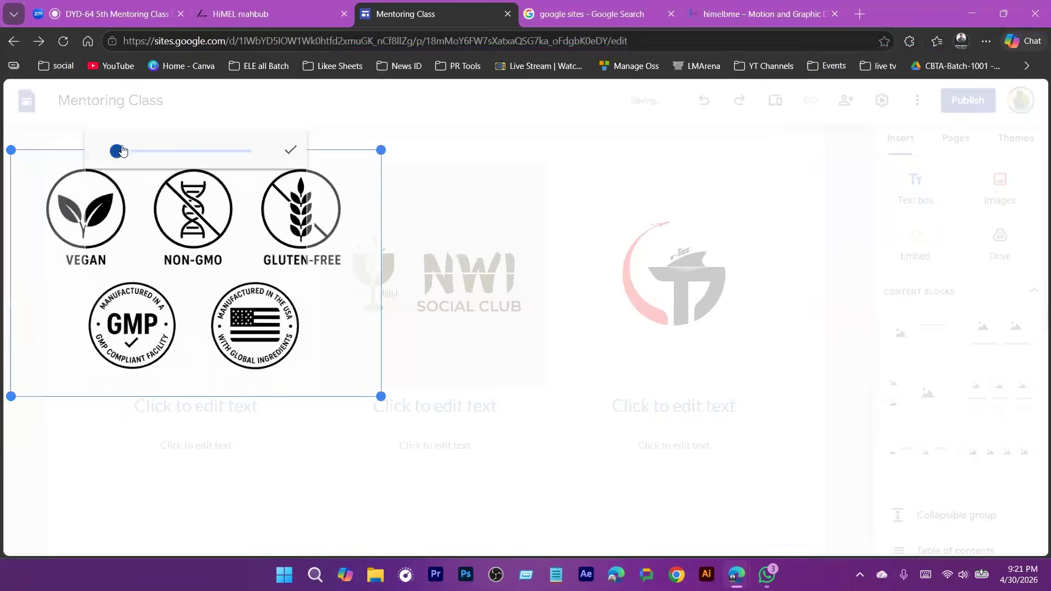
{"action": "left_click_drag", "start_coordinate": [121, 151], "coordinate": [141, 151]}
{"action": "left_click_drag", "start_coordinate": [237, 305], "coordinate": [146, 388]}
{"action": "left_click", "coordinate": [291, 150]}
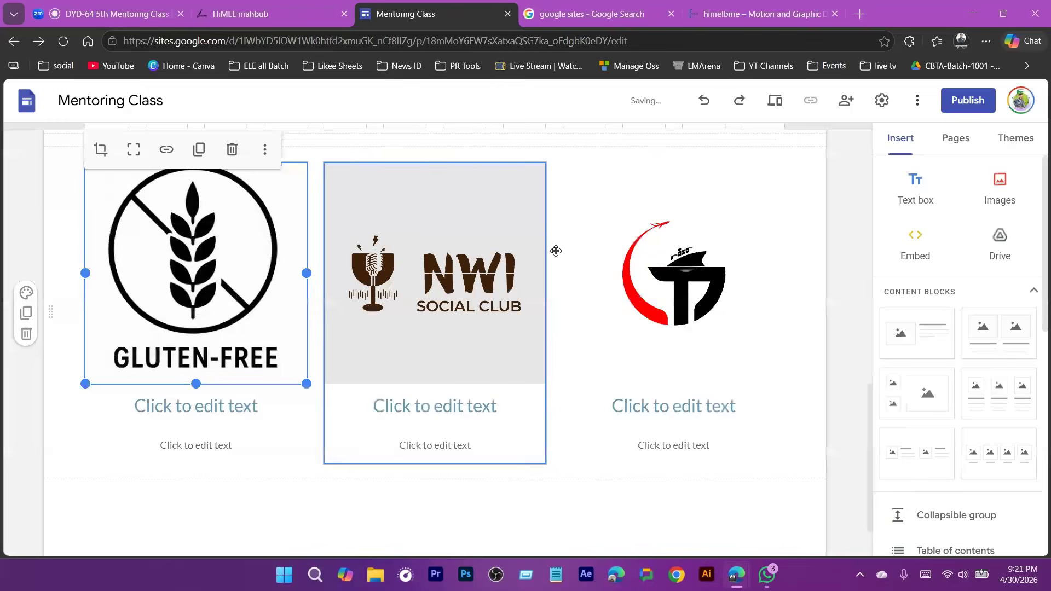
{"action": "left_click", "coordinate": [556, 251]}
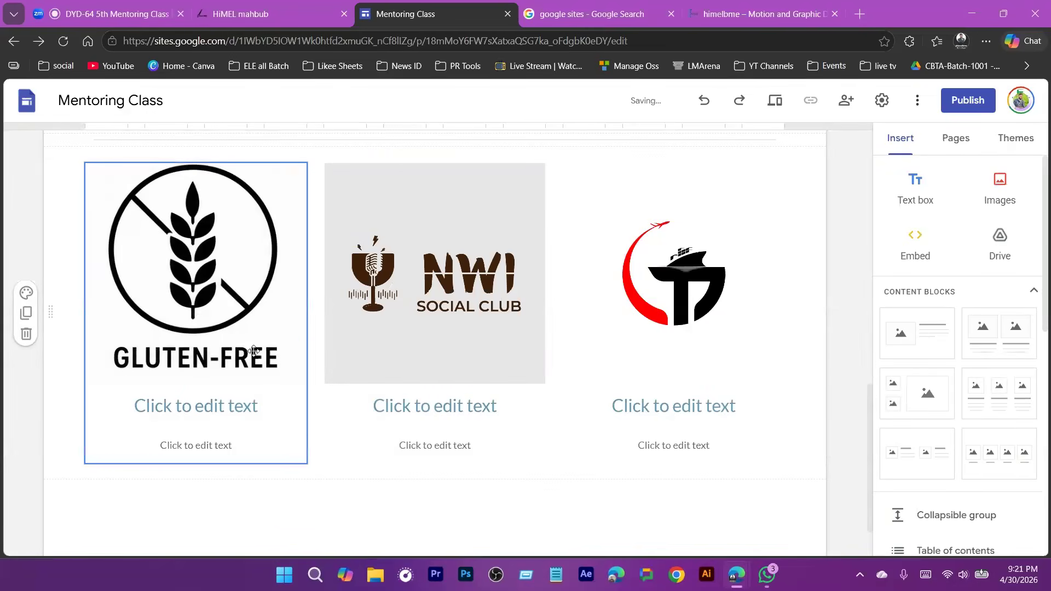
- Caption the first image with the heading "Organic Farm Logo" and the description "Client from USA"
{"action": "left_click", "coordinate": [201, 413]}
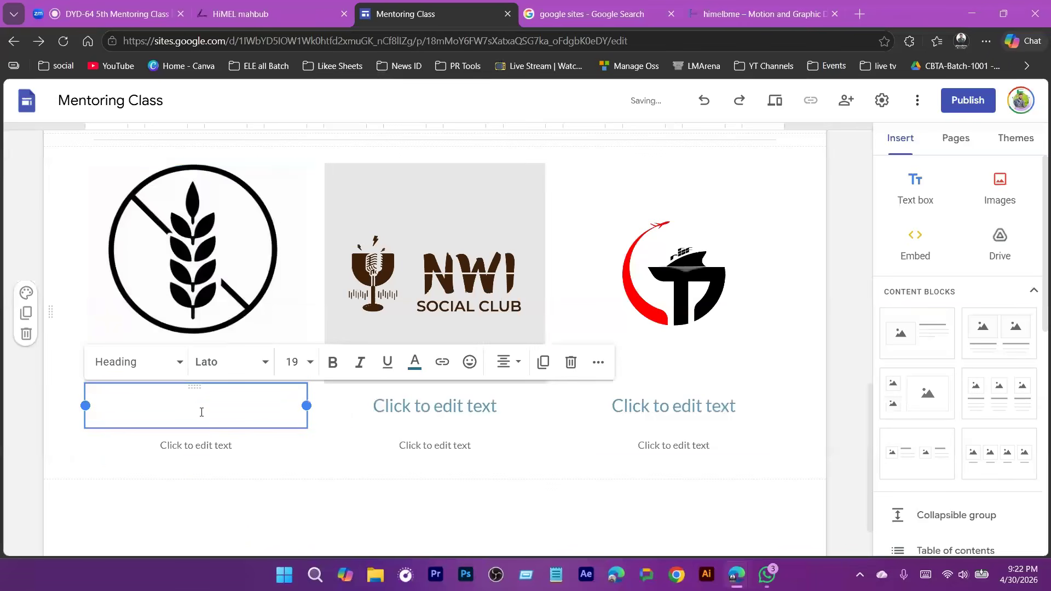
{"action": "left_click", "coordinate": [738, 378]}
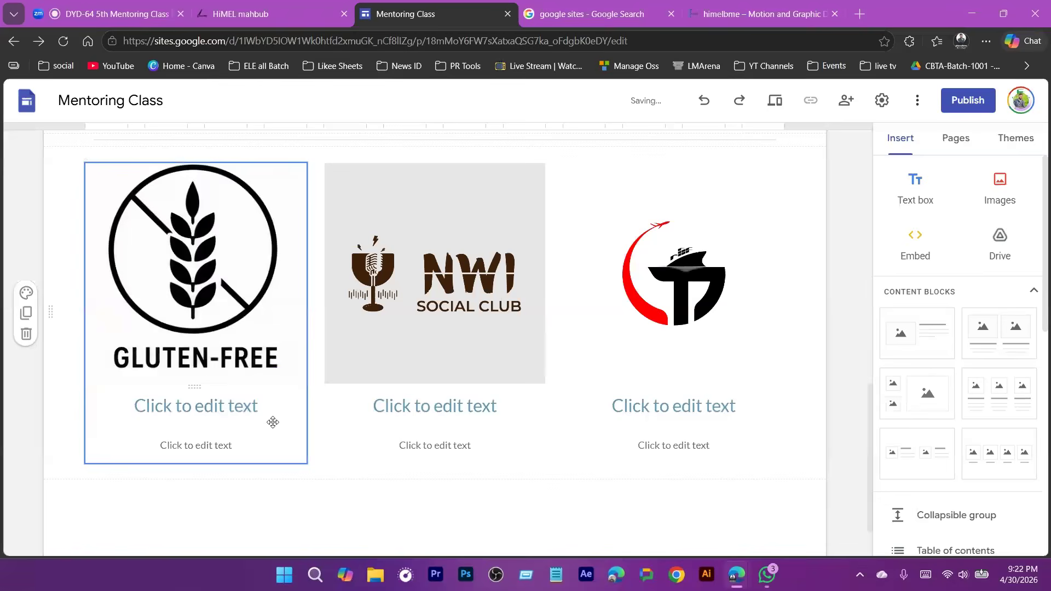
{"action": "left_click", "coordinate": [203, 400]}
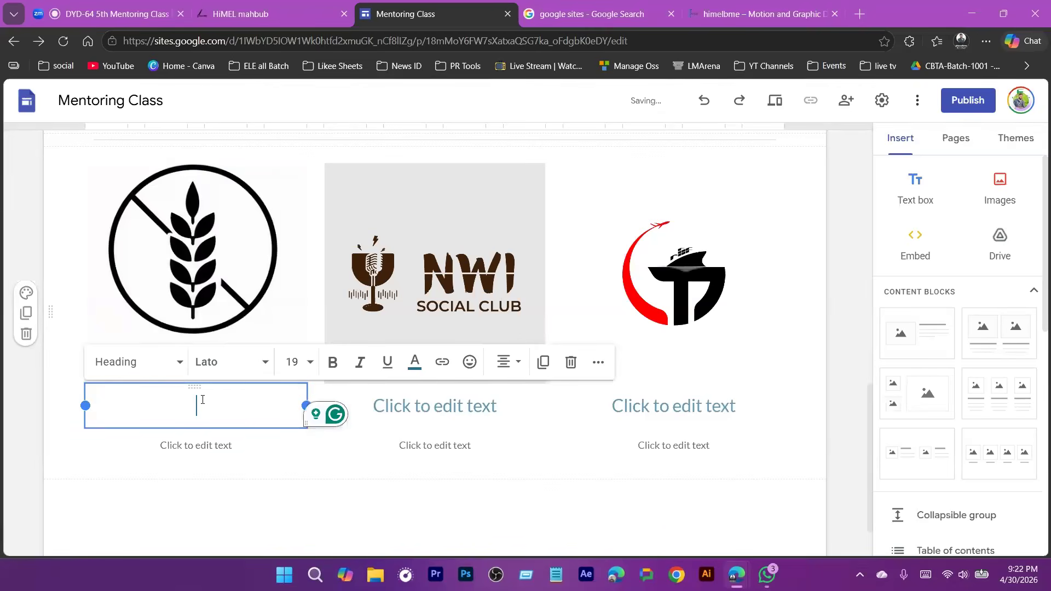
{"action": "type", "text": "Organic Farm Logo"}
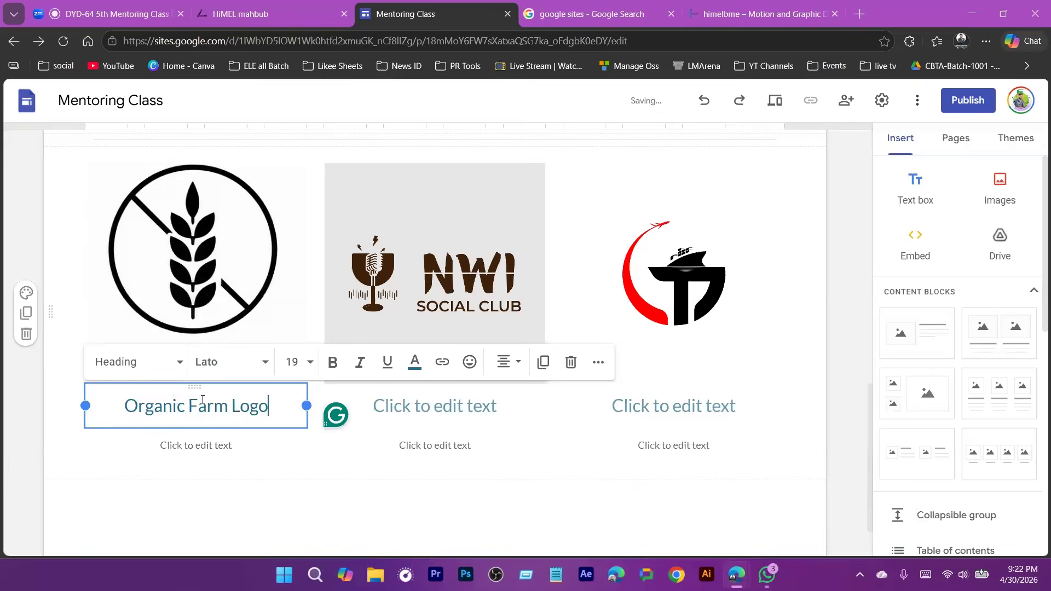
{"action": "left_click", "coordinate": [206, 449]}
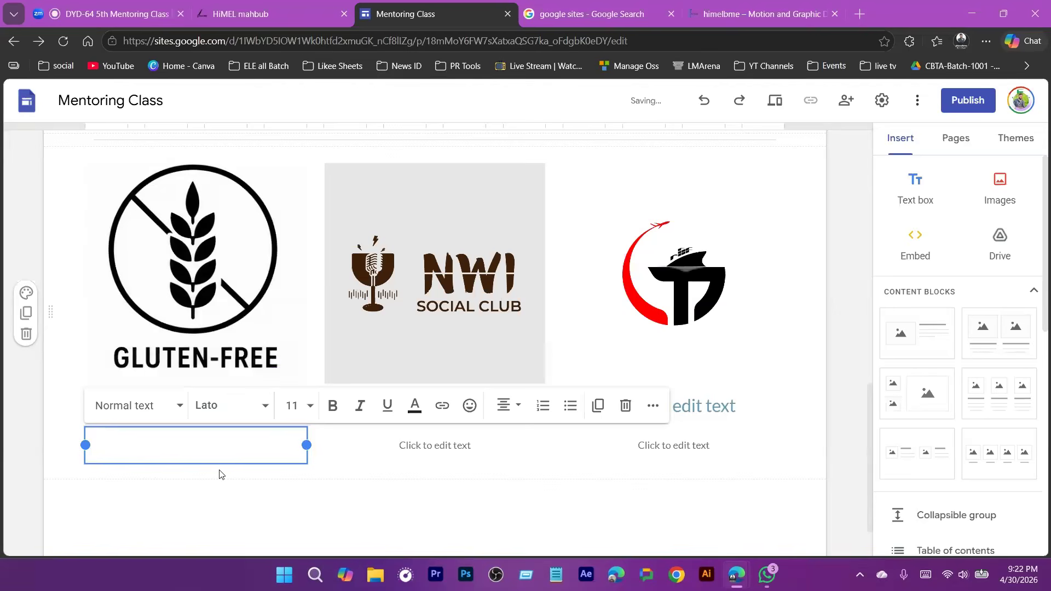
{"action": "type", "text": "Cli"}
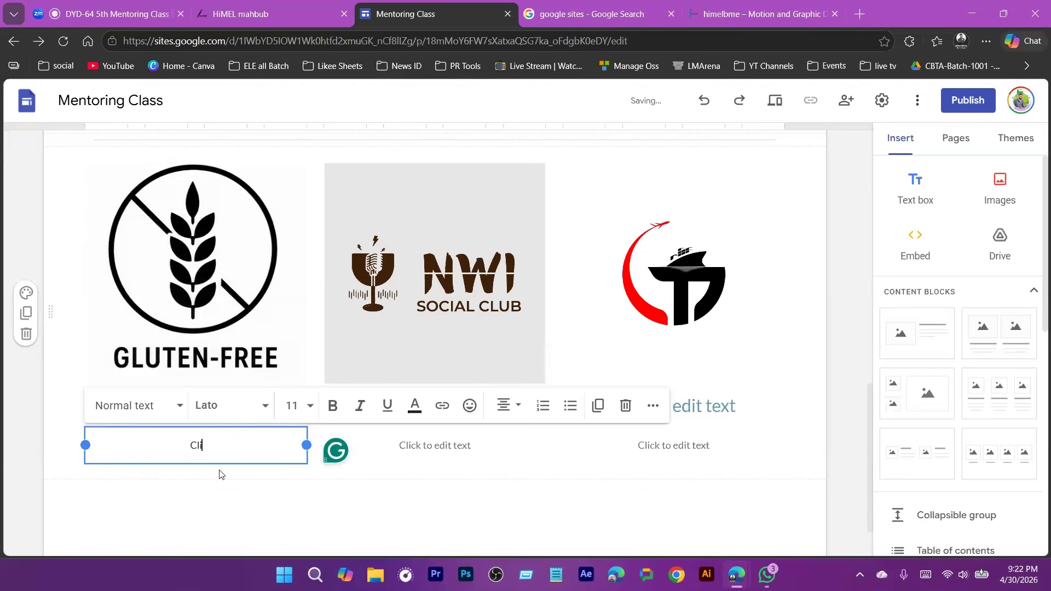
{"action": "type", "text": "ent from USA"}
{"action": "left_click", "coordinate": [226, 505]}
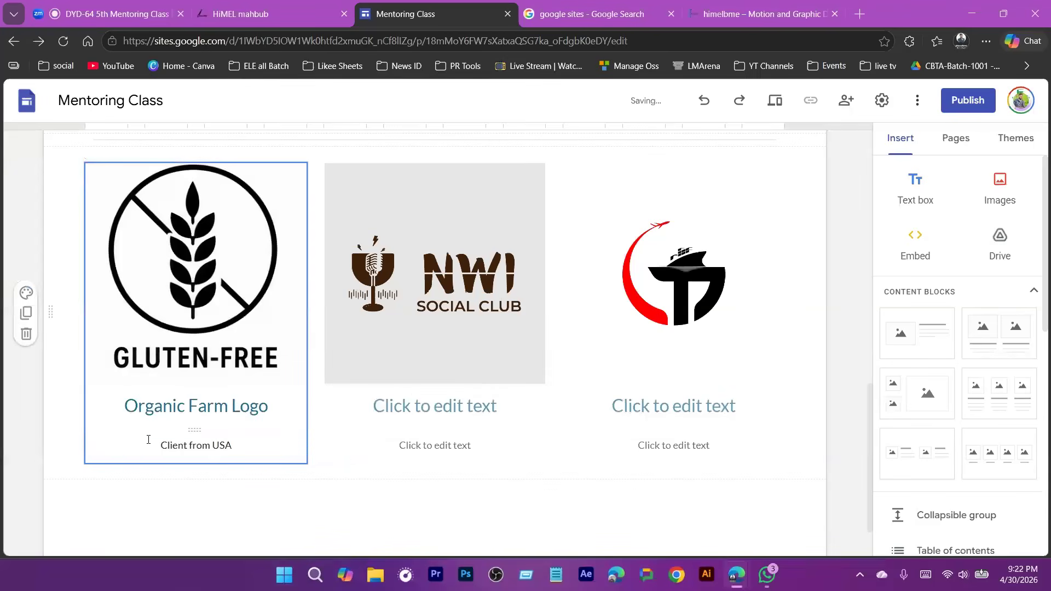
- Caption the middle image with the heading "Night Club Logo" and the description "Client from Spain"
{"action": "left_click", "coordinate": [432, 408]}
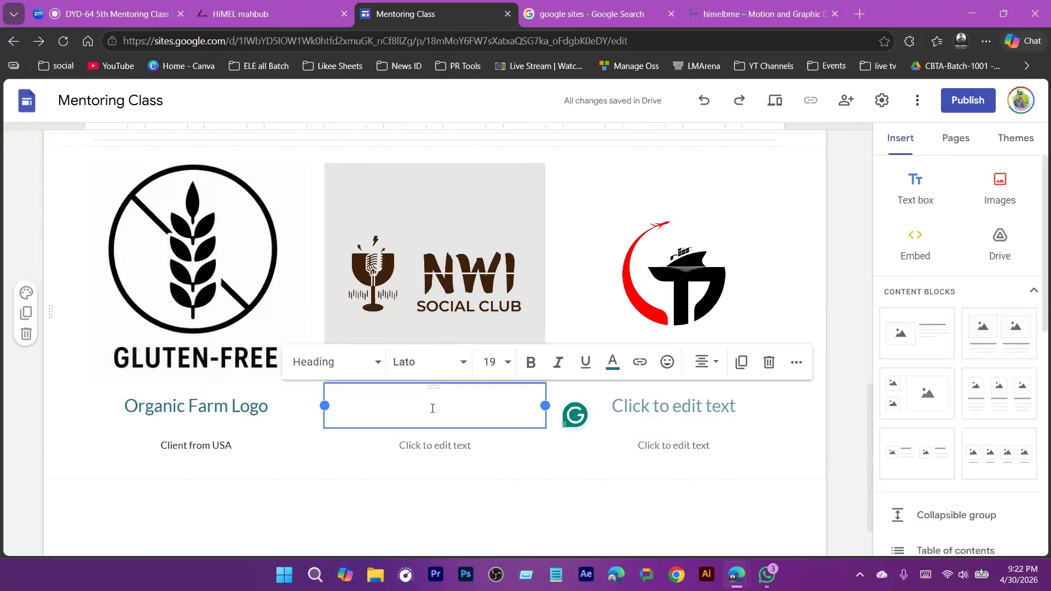
{"action": "left_click", "coordinate": [436, 446]}
{"action": "type", "text": "Client "}
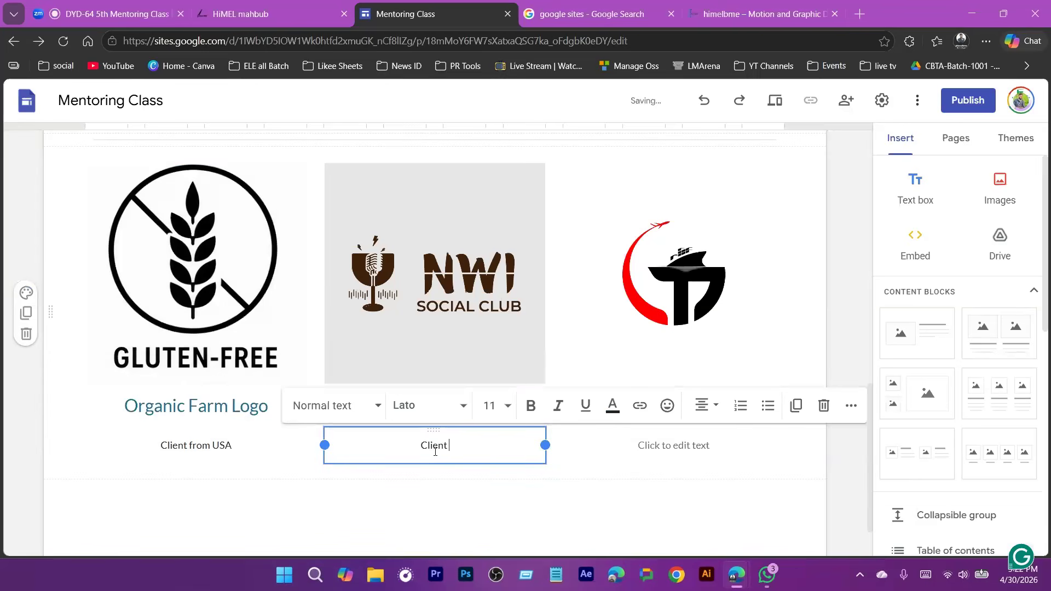
{"action": "type", "text": "from Spain"}
- Caption the third image with the heading "Export Import Logo" and the description "Client From China"
{"action": "left_click", "coordinate": [680, 444]}
{"action": "left_click", "coordinate": [663, 407]}
{"action": "type", "text": "Export Import Logo"}
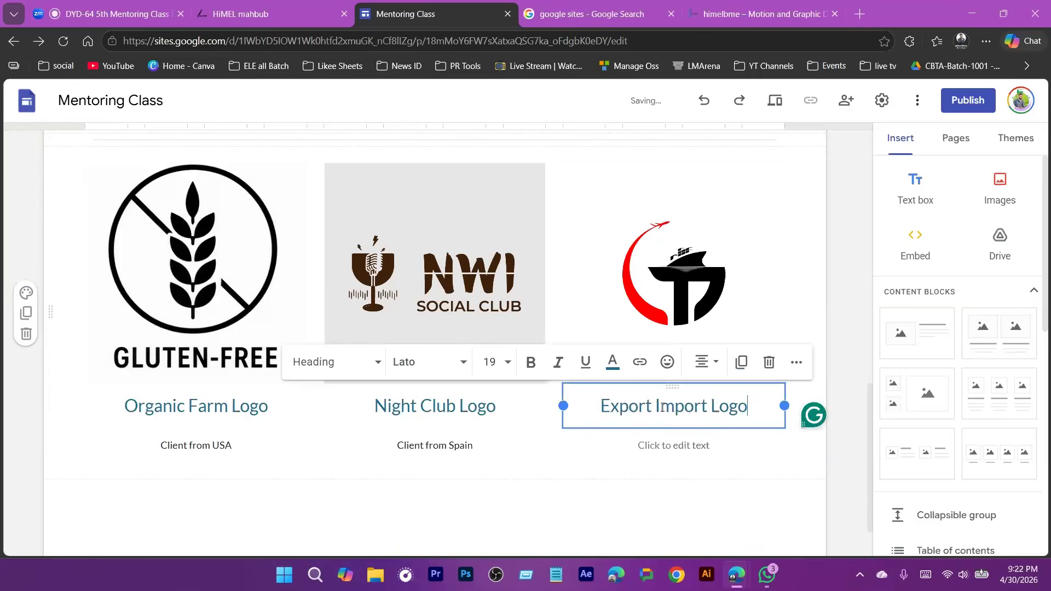
{"action": "left_click", "coordinate": [661, 451]}
{"action": "type", "text": "Client Fr"}
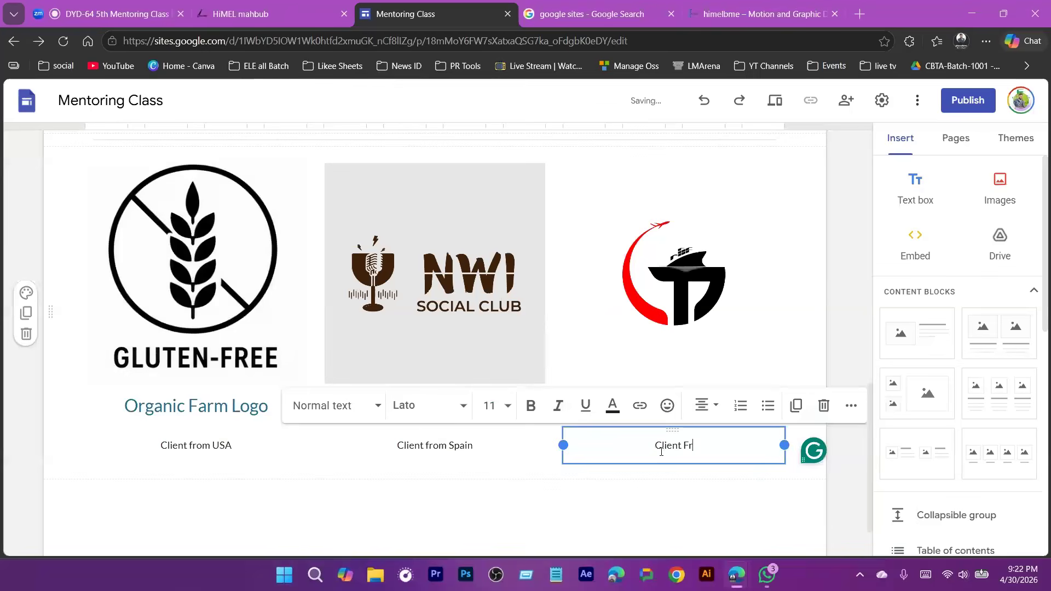
{"action": "type", "text": "om China"}
{"action": "left_click", "coordinate": [853, 301]}
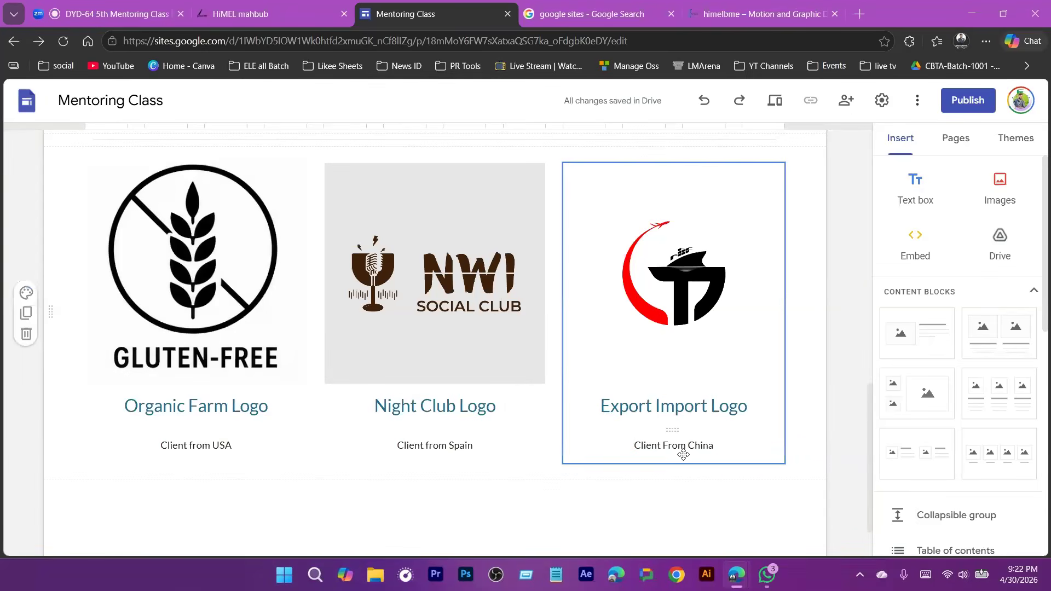
{"action": "left_click", "coordinate": [656, 446]}
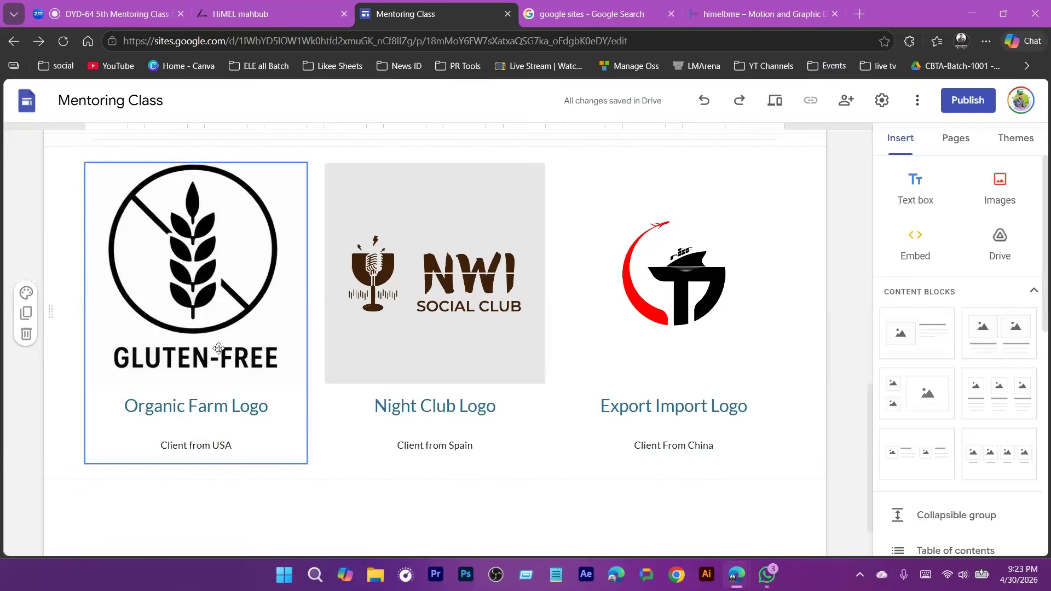
{"action": "triple_click", "coordinate": [188, 447]}
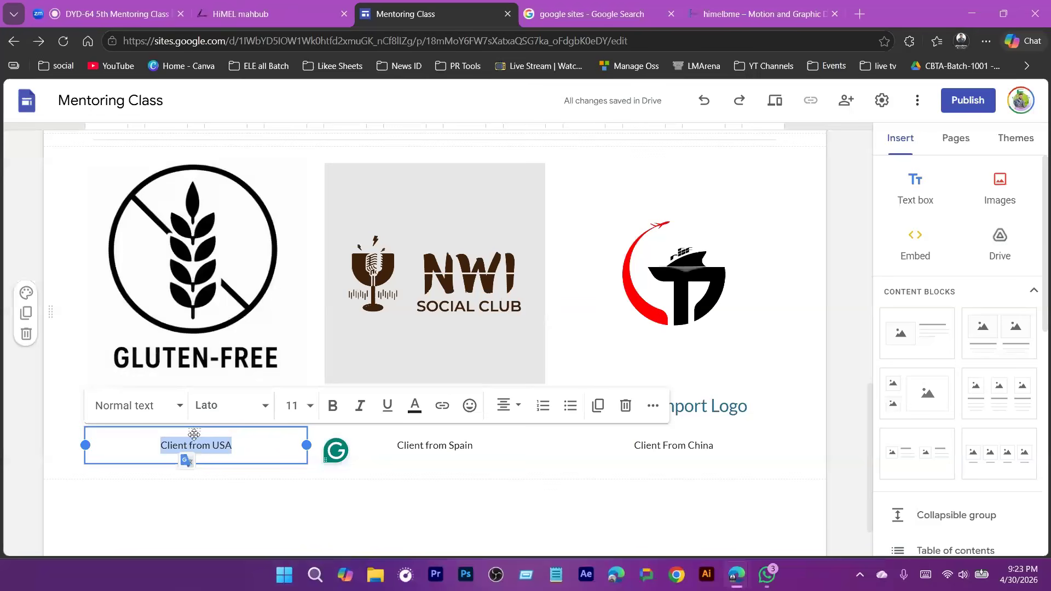
{"action": "left_click", "coordinate": [443, 405]}
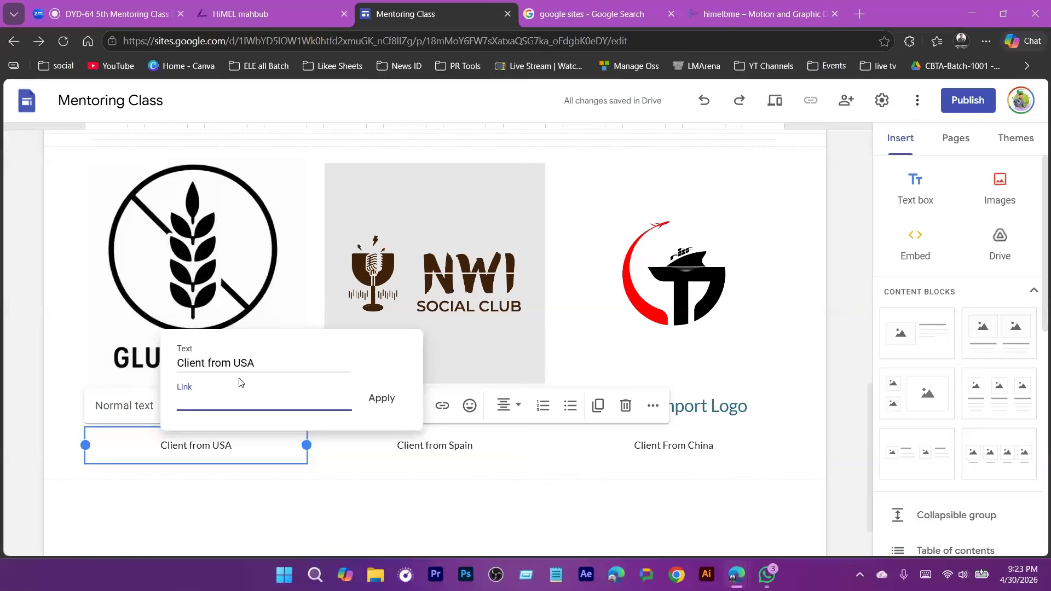
{"action": "left_click", "coordinate": [734, 25]}
{"action": "left_click", "coordinate": [327, 44]}
{"action": "key", "text": "ctrl+c"}
{"action": "left_click", "coordinate": [405, 13]}
{"action": "key", "text": "ctrl+v"}
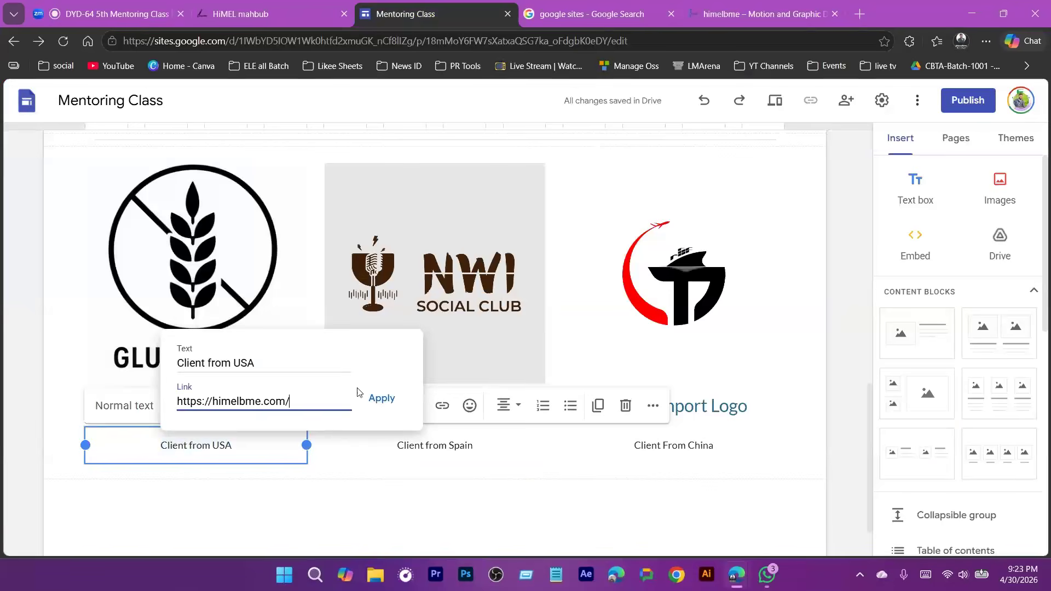
{"action": "key", "text": "Return"}
{"action": "left_click", "coordinate": [201, 445]}
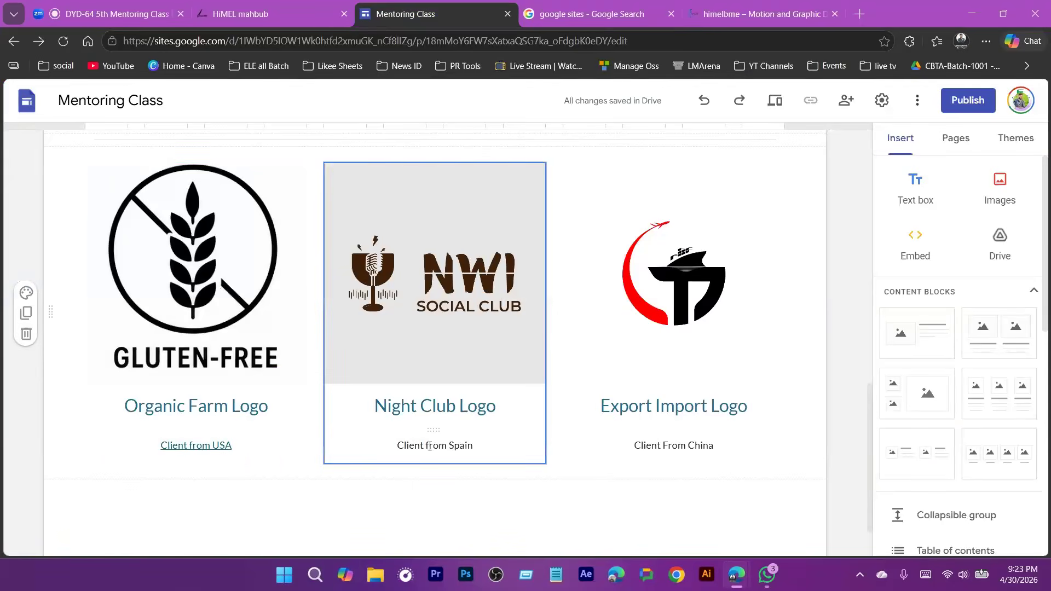
{"action": "triple_click", "coordinate": [429, 446]}
{"action": "left_click", "coordinate": [639, 405]}
{"action": "key", "text": "ctrl+v"}
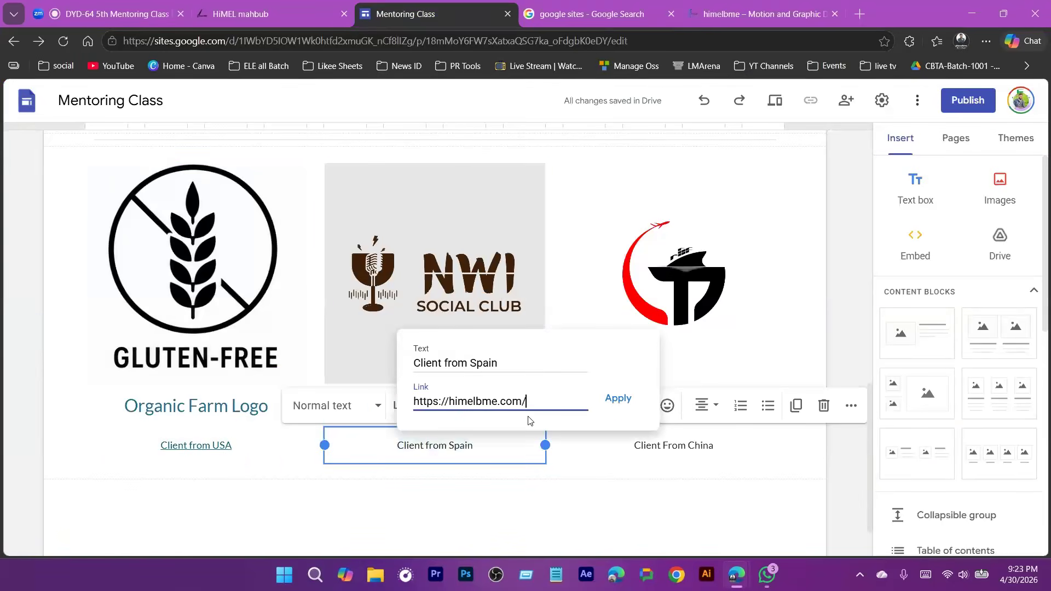
{"action": "key", "text": "Return"}
{"action": "left_click", "coordinate": [658, 442]}
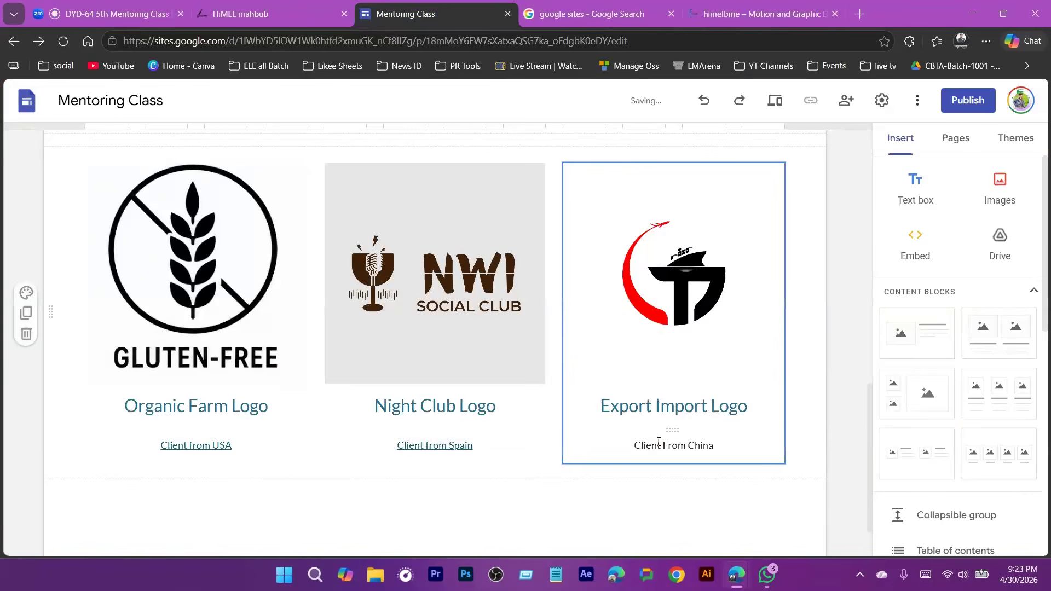
{"action": "triple_click", "coordinate": [658, 442]}
{"action": "key", "text": "ctrl+k"}
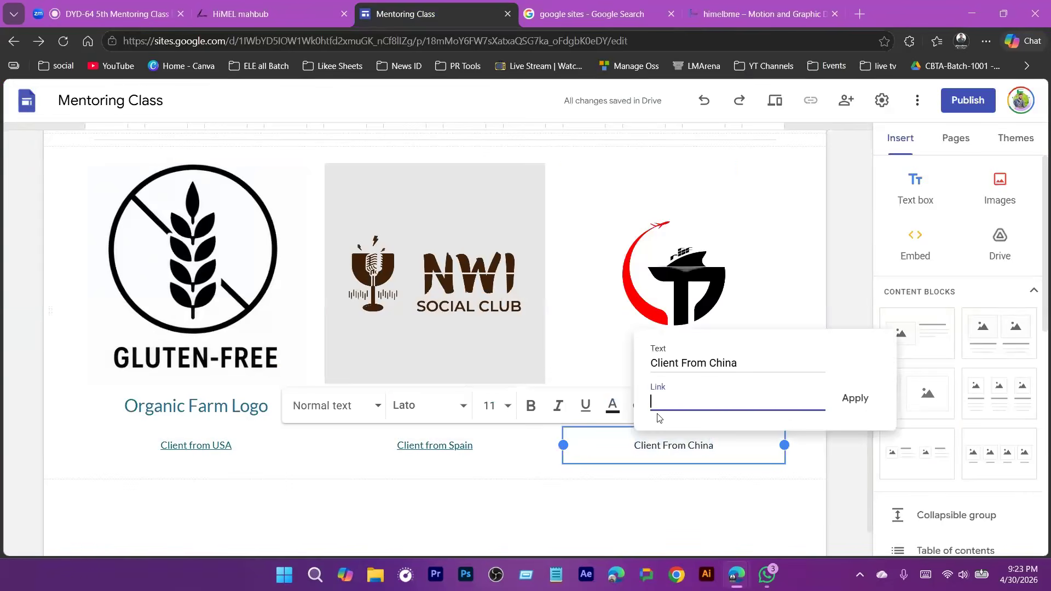
{"action": "key", "text": "ctrl+v"}
{"action": "key", "text": "Return"}
{"action": "left_click", "coordinate": [464, 485]}
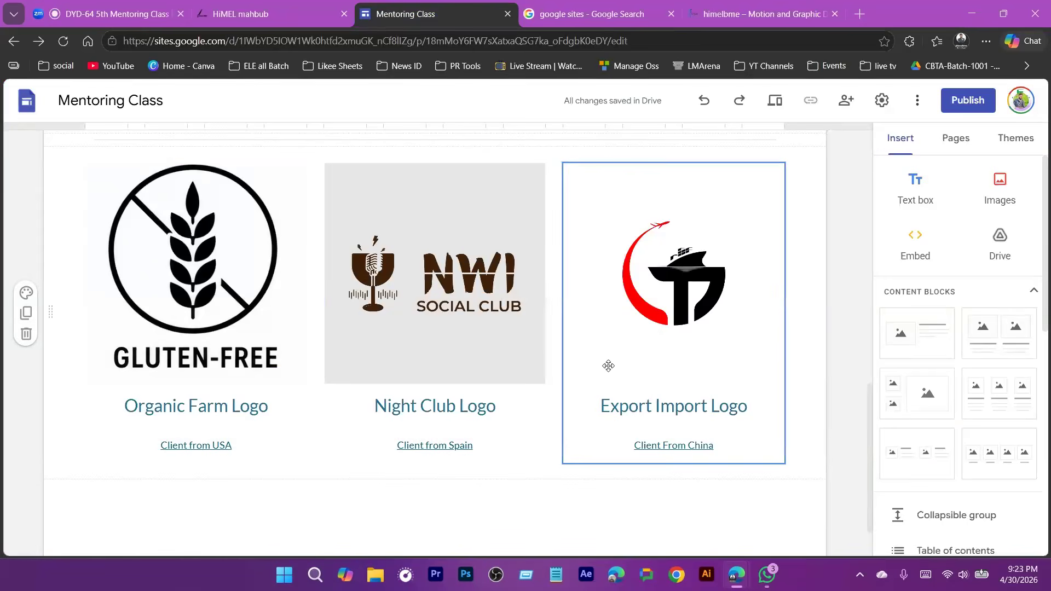
- Duplicate the section holding the three captioned logos so a second identical row follows it
{"action": "scroll", "coordinate": [406, 297], "scroll_direction": "up", "scroll_amount": 1}
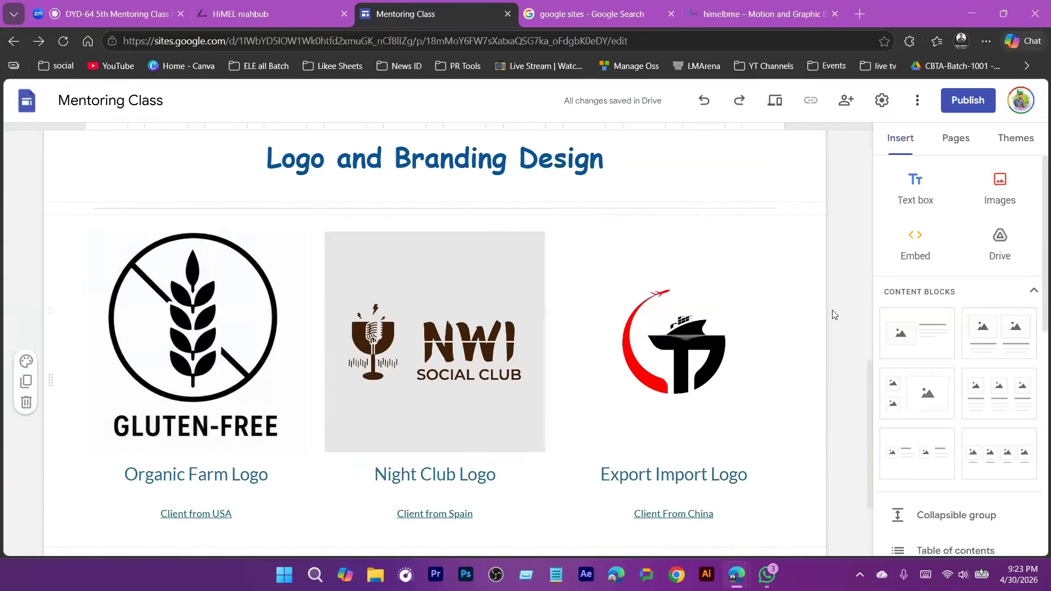
{"action": "scroll", "coordinate": [472, 369], "scroll_direction": "down", "scroll_amount": 2}
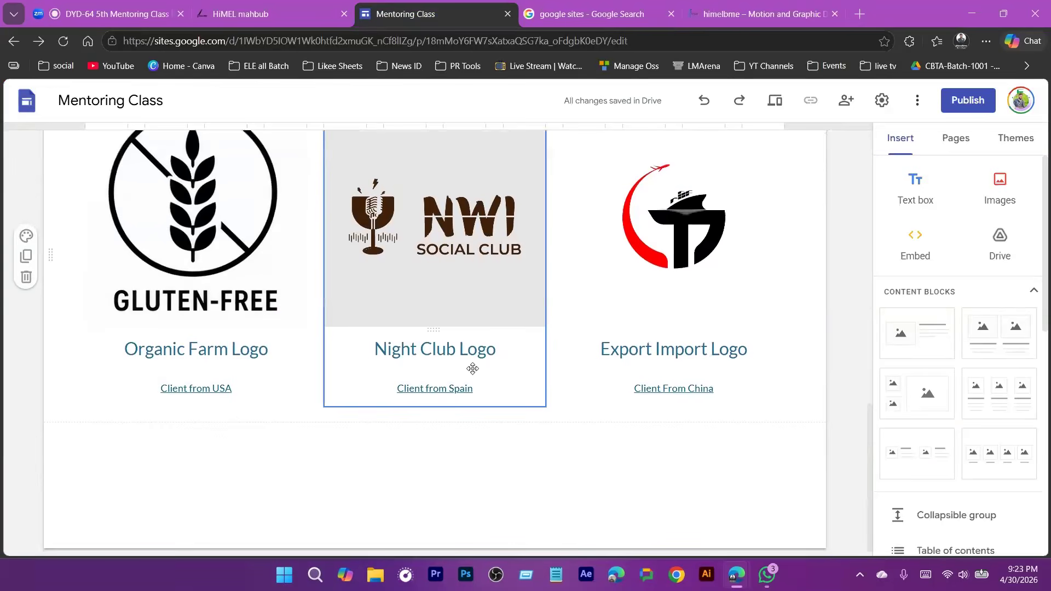
{"action": "scroll", "coordinate": [473, 368], "scroll_direction": "down", "scroll_amount": 1}
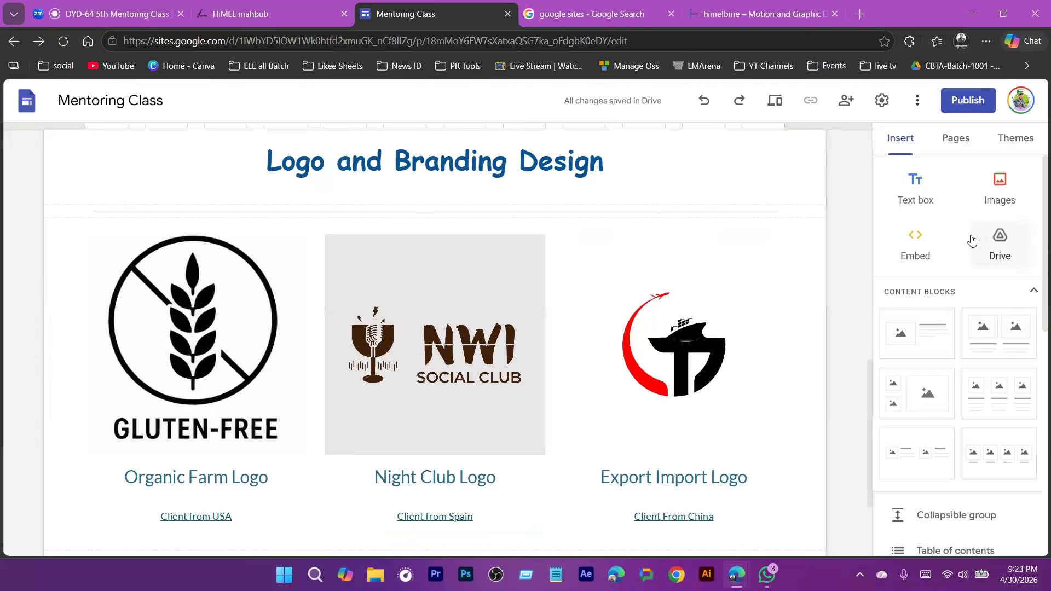
{"action": "scroll", "coordinate": [574, 272], "scroll_direction": "down", "scroll_amount": 3}
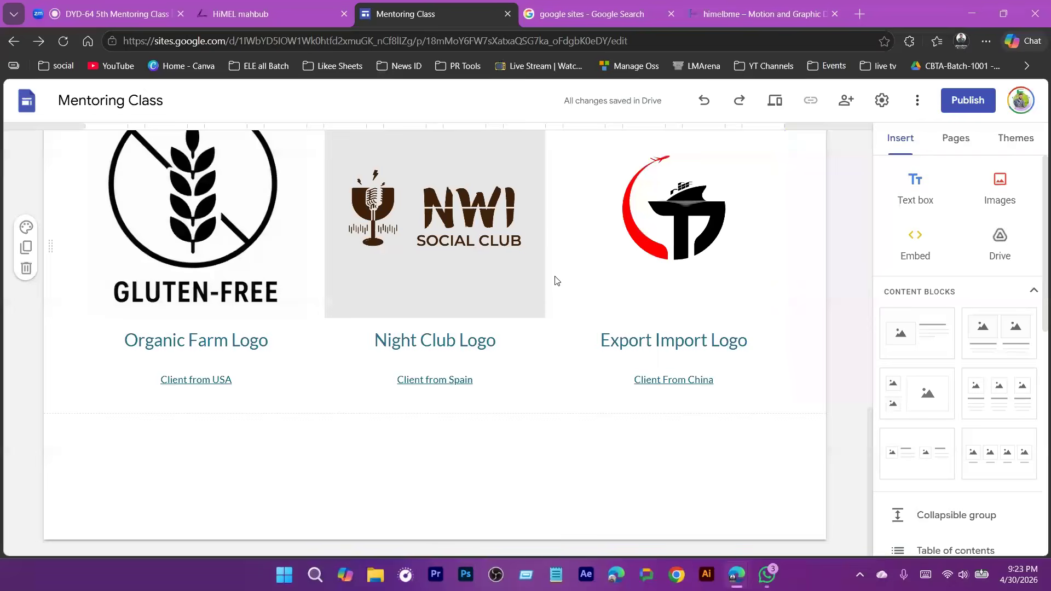
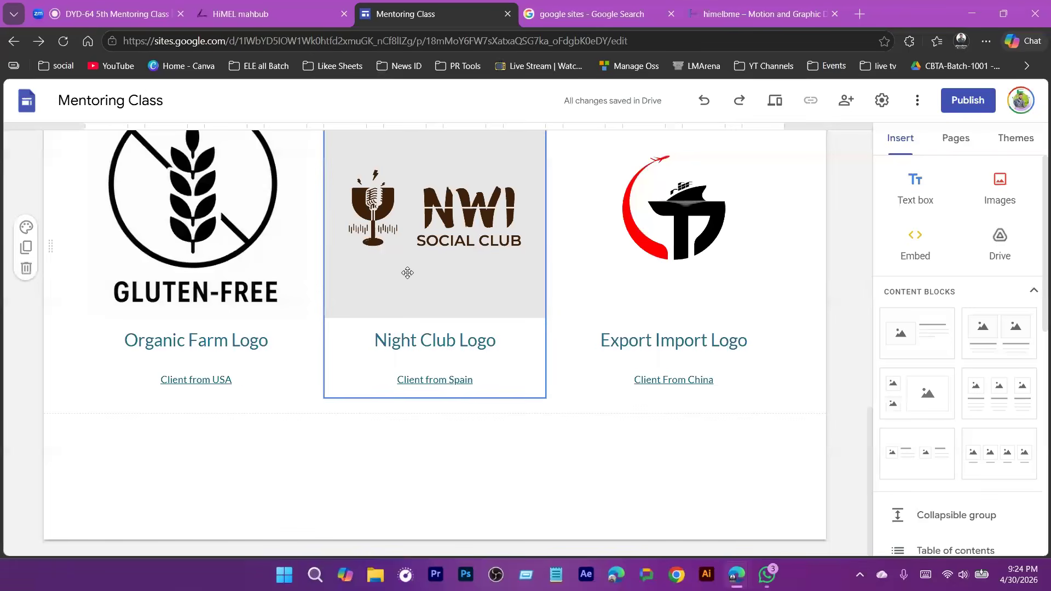
{"action": "scroll", "coordinate": [104, 276], "scroll_direction": "up", "scroll_amount": 3}
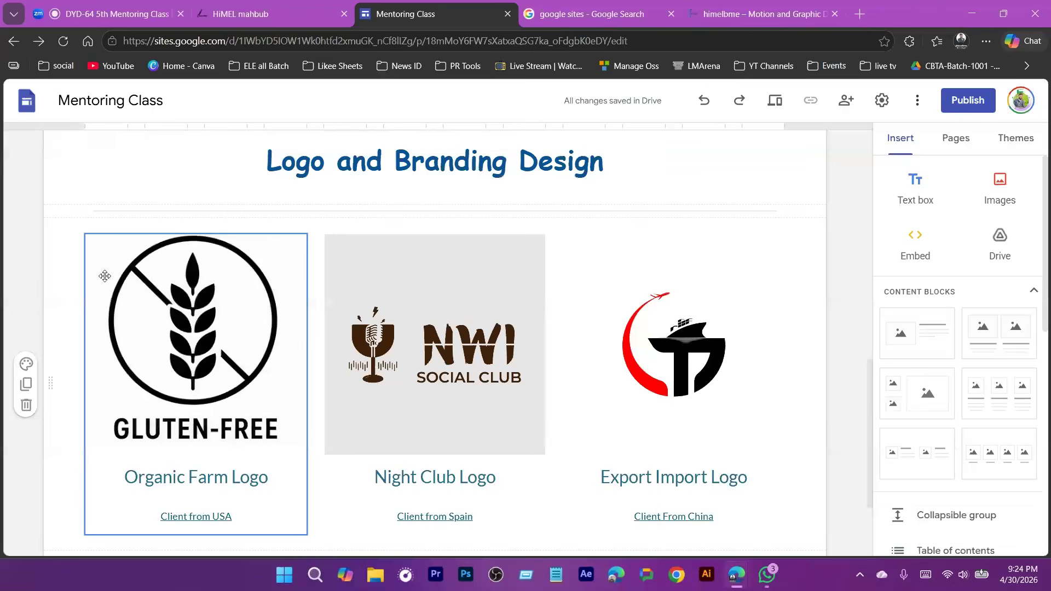
{"action": "left_click", "coordinate": [27, 386]}
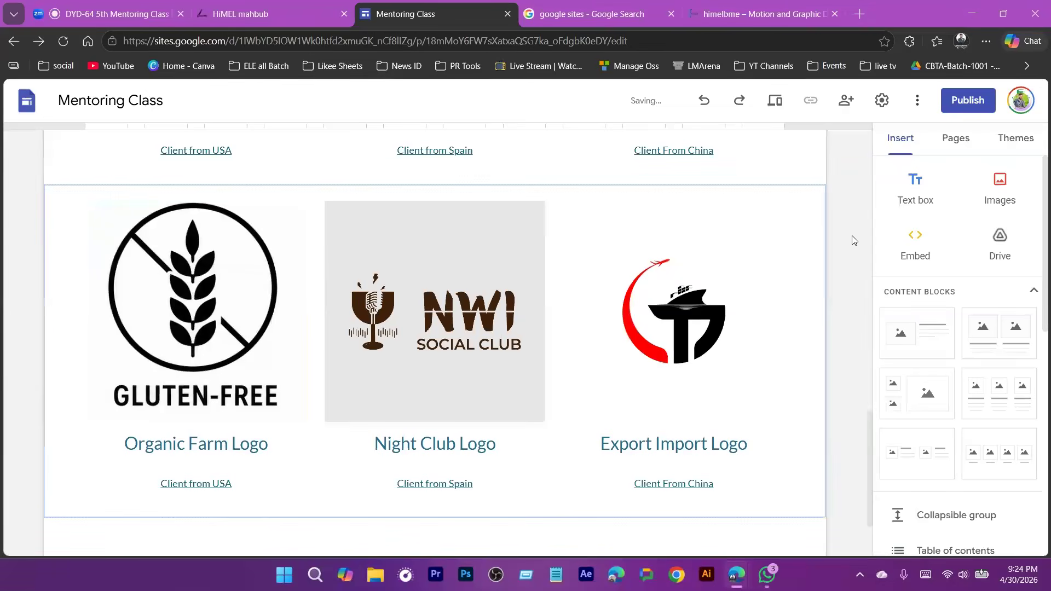
{"action": "left_click", "coordinate": [209, 268]}
{"action": "left_click", "coordinate": [209, 268]}
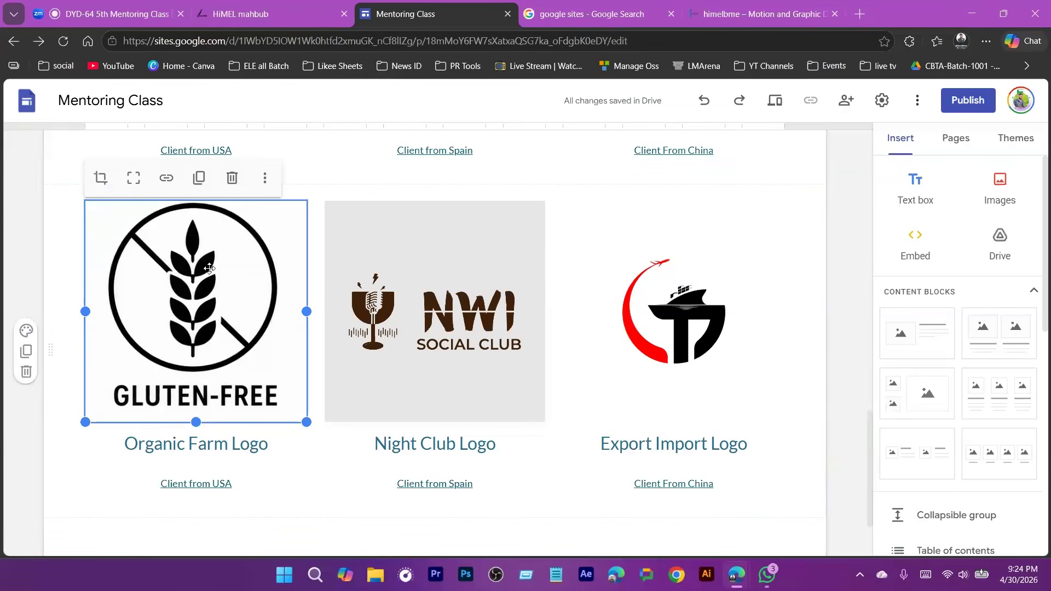
{"action": "left_click", "coordinate": [209, 268]}
{"action": "left_click", "coordinate": [419, 212]}
{"action": "left_click", "coordinate": [265, 177]}
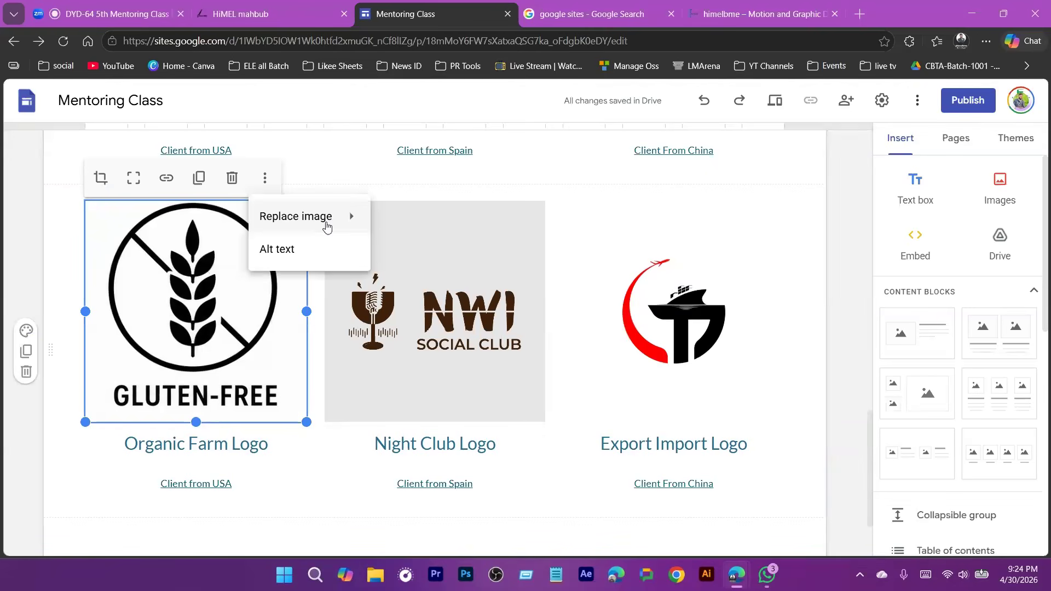
{"action": "mouse_move", "coordinate": [327, 227]}
{"action": "left_click", "coordinate": [413, 233]}
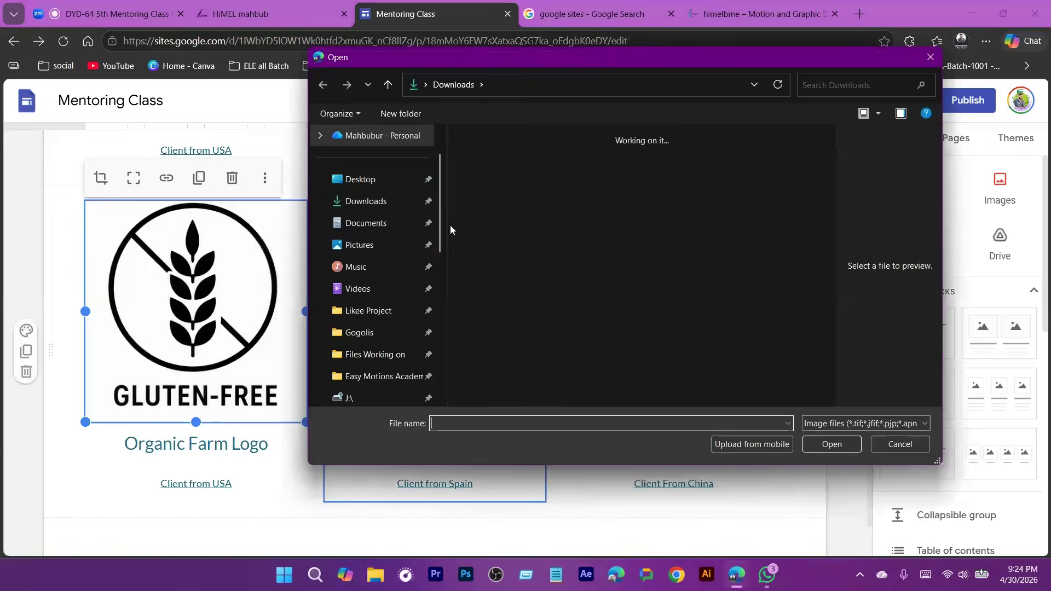
{"action": "scroll", "coordinate": [668, 276], "scroll_direction": "up", "scroll_amount": 5}
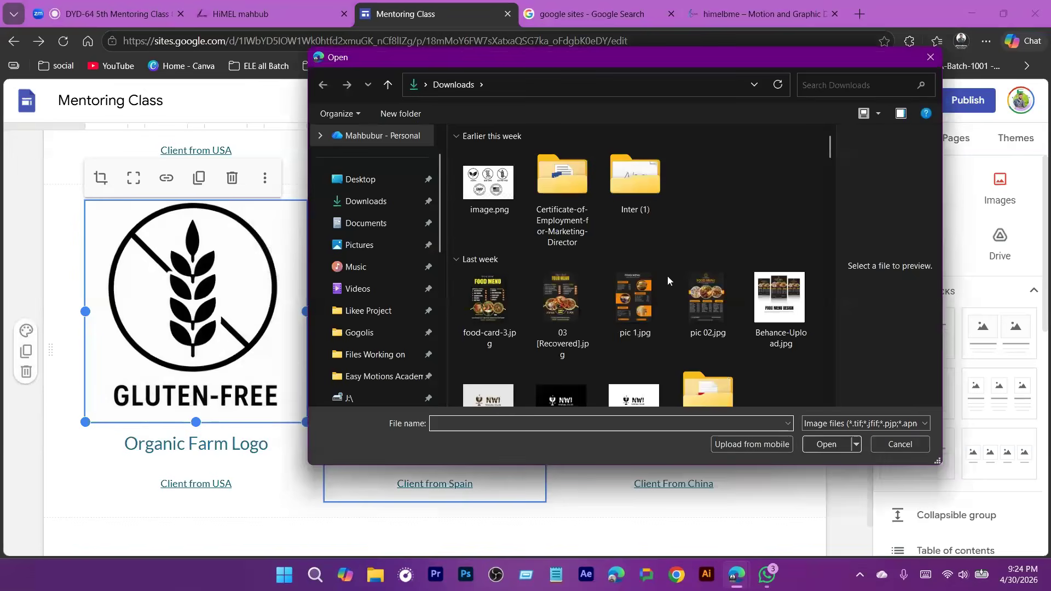
{"action": "scroll", "coordinate": [666, 275], "scroll_direction": "down", "scroll_amount": 5}
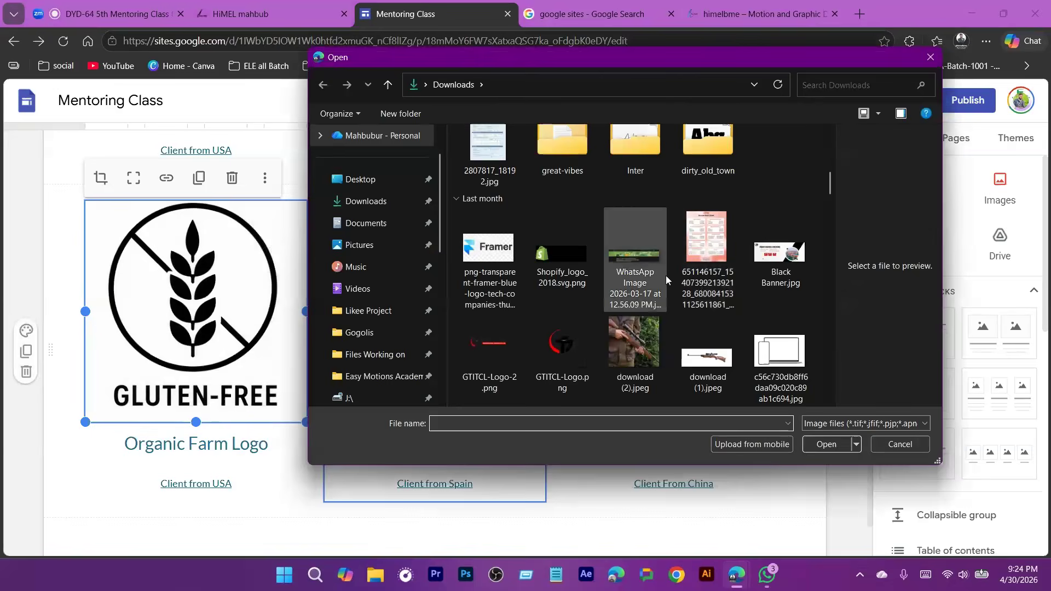
{"action": "scroll", "coordinate": [666, 275], "scroll_direction": "down", "scroll_amount": 2}
{"action": "scroll", "coordinate": [665, 275], "scroll_direction": "up", "scroll_amount": 1}
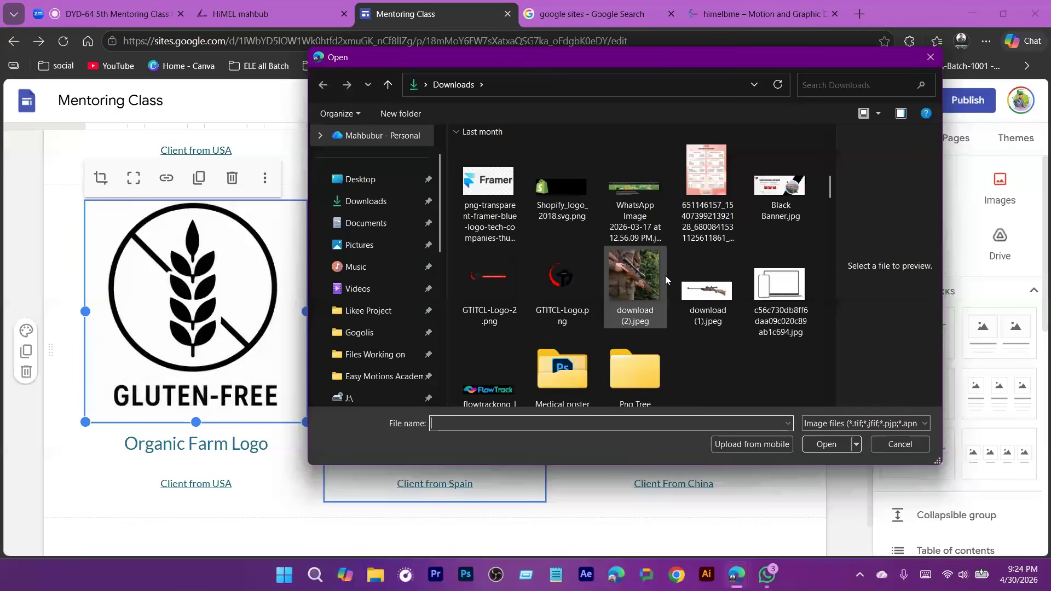
{"action": "left_click", "coordinate": [539, 184]}
{"action": "scroll", "coordinate": [724, 266], "scroll_direction": "up", "scroll_amount": 3}
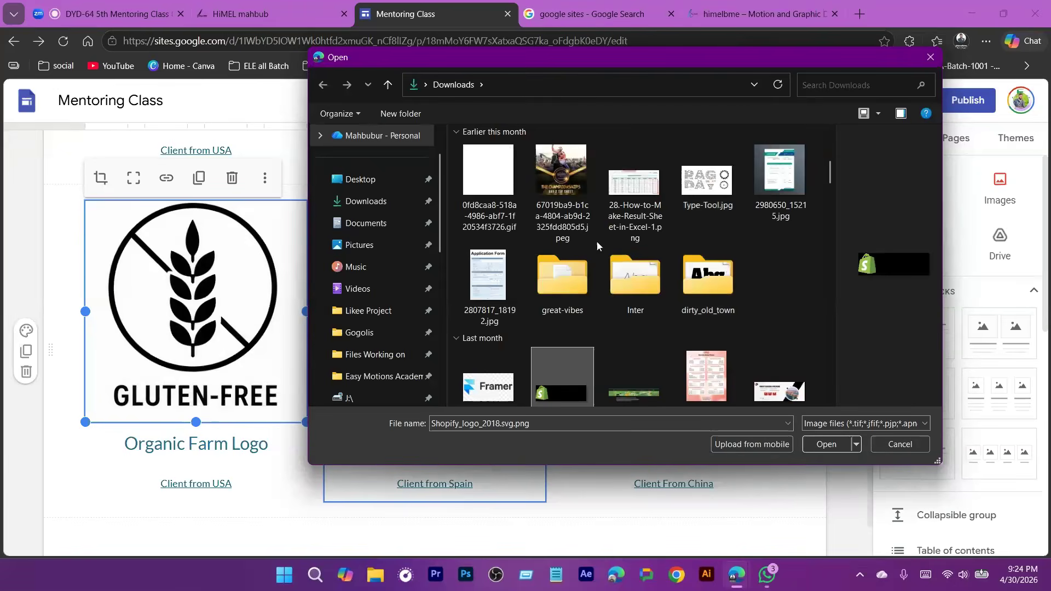
{"action": "scroll", "coordinate": [691, 357], "scroll_direction": "down", "scroll_amount": 3}
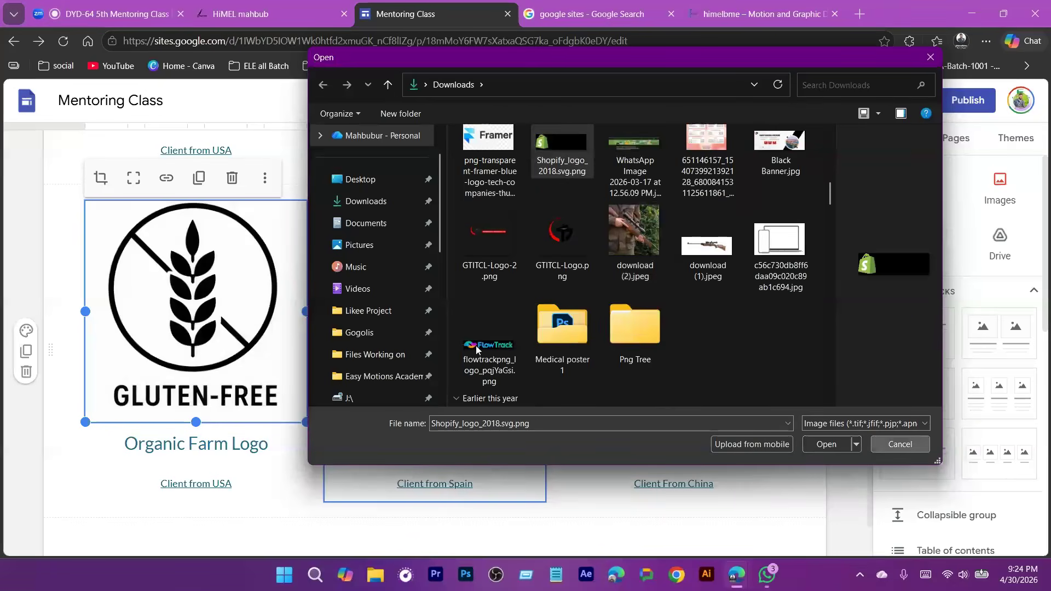
{"action": "left_click", "coordinate": [900, 444]}
{"action": "left_click", "coordinate": [857, 189]}
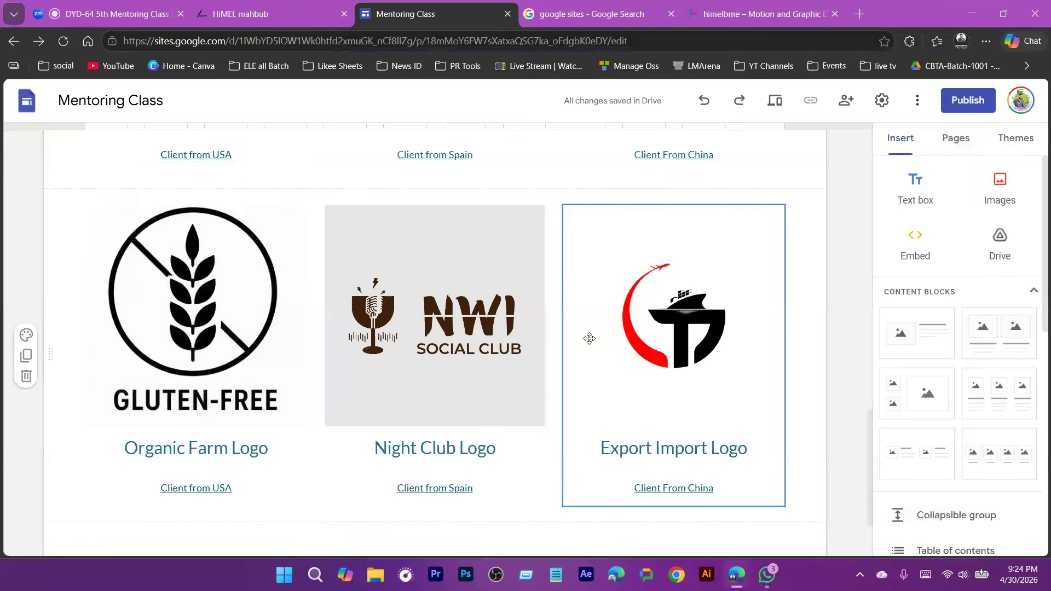
- Insert a divider and a spacer below the duplicated logo row
{"action": "scroll", "coordinate": [321, 272], "scroll_direction": "up", "scroll_amount": 6}
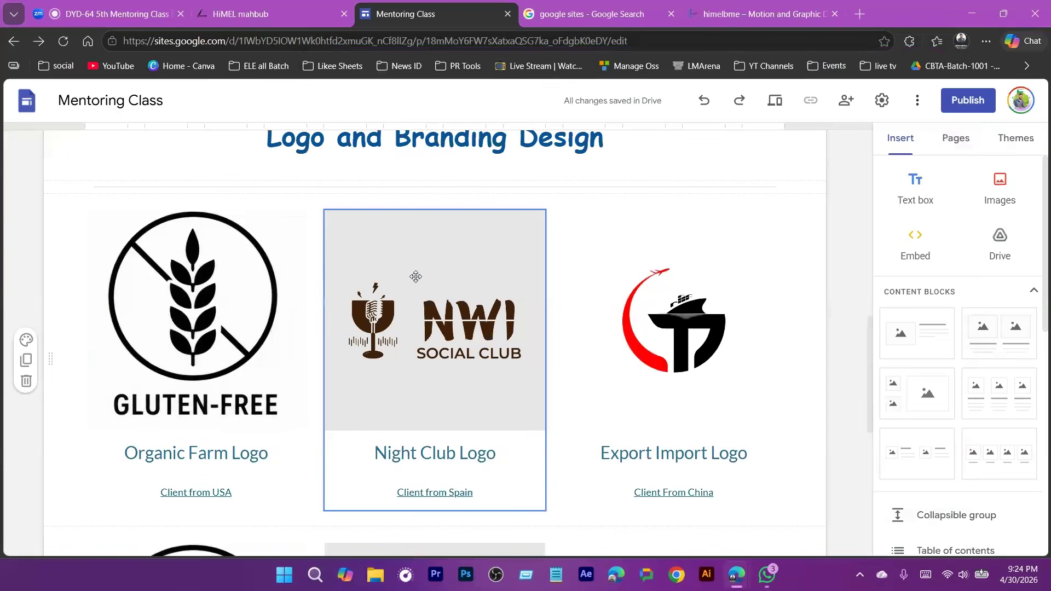
{"action": "scroll", "coordinate": [381, 464], "scroll_direction": "down", "scroll_amount": 2}
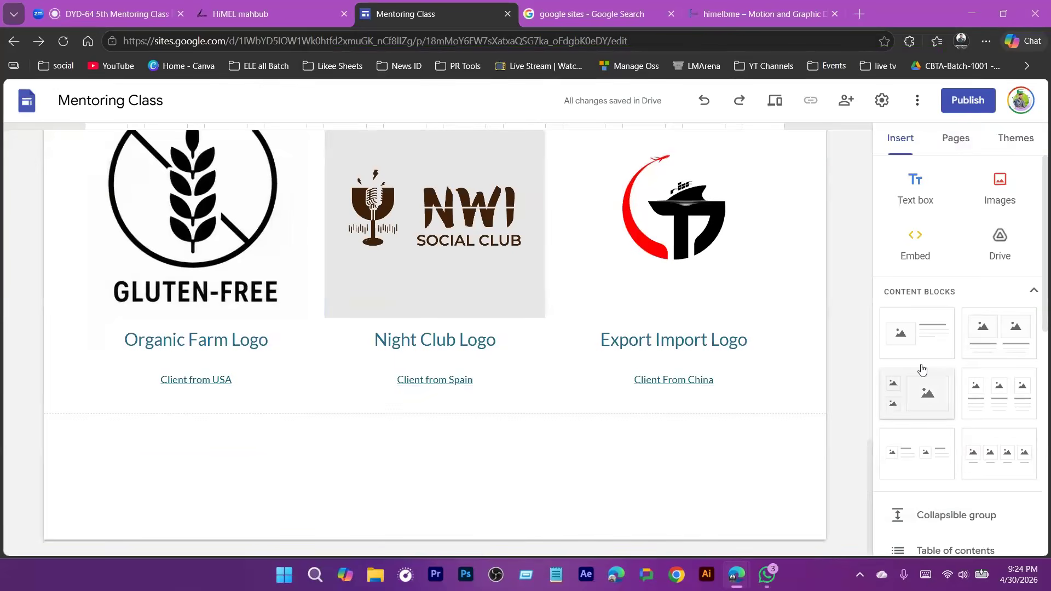
{"action": "scroll", "coordinate": [922, 369], "scroll_direction": "down", "scroll_amount": 5}
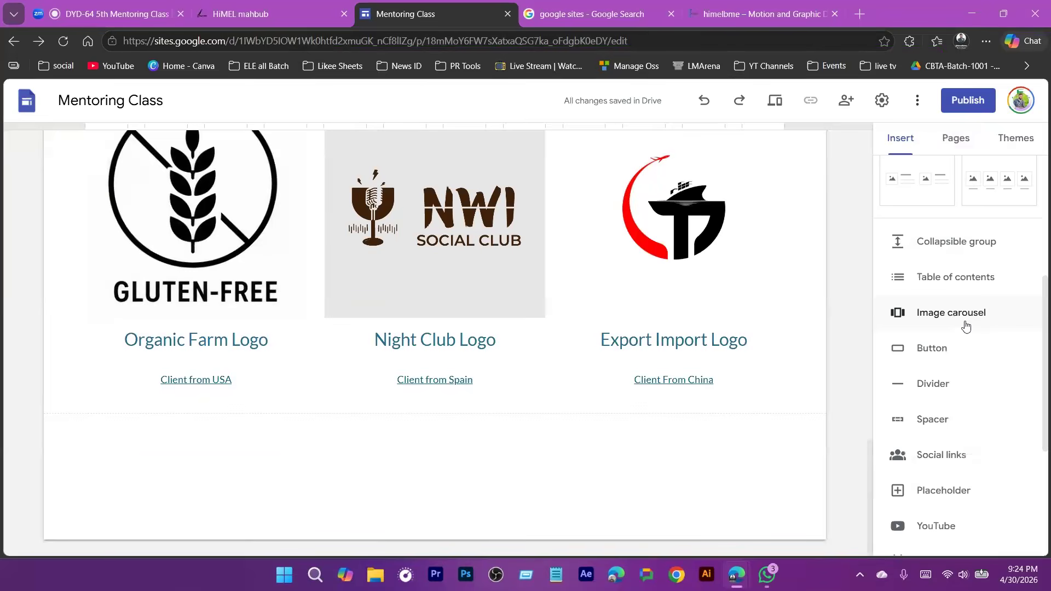
{"action": "left_click", "coordinate": [949, 377]}
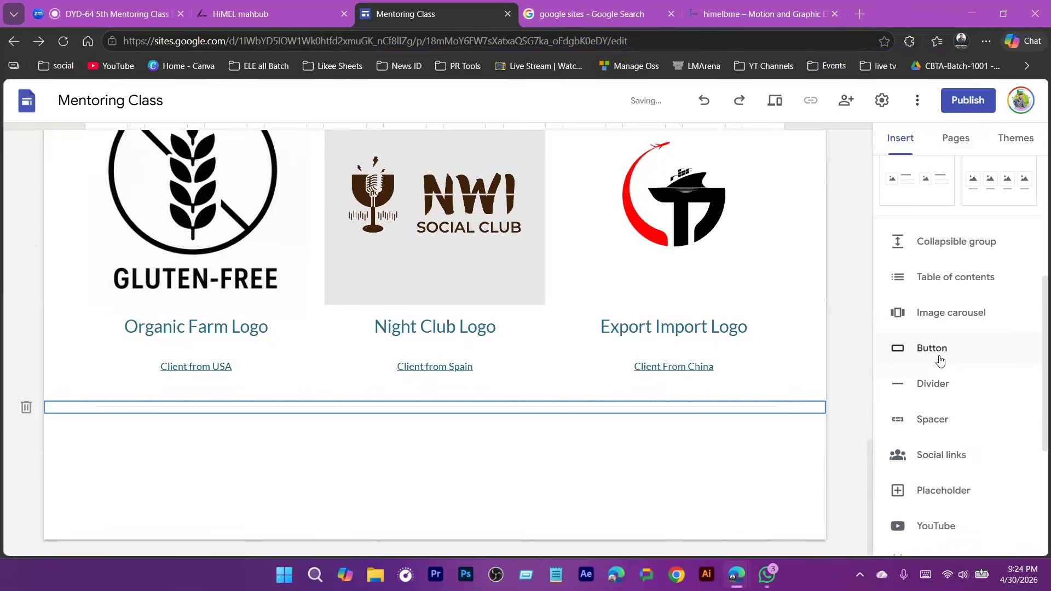
{"action": "left_click", "coordinate": [926, 432]}
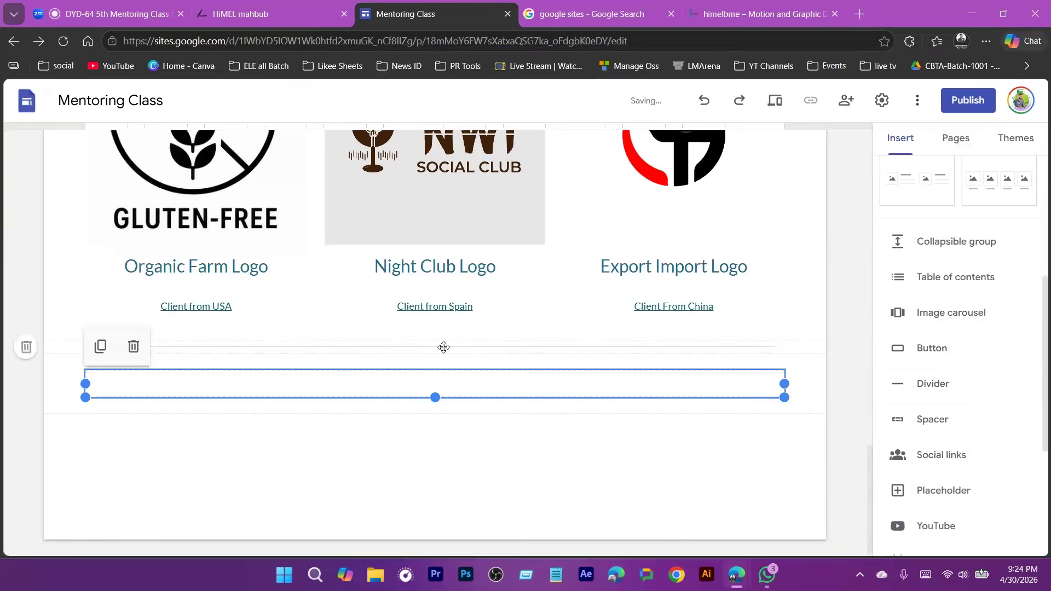
- Delete the divider between the duplicated logo row and the spacer
{"action": "left_click", "coordinate": [262, 341]}
{"action": "left_click", "coordinate": [96, 351]}
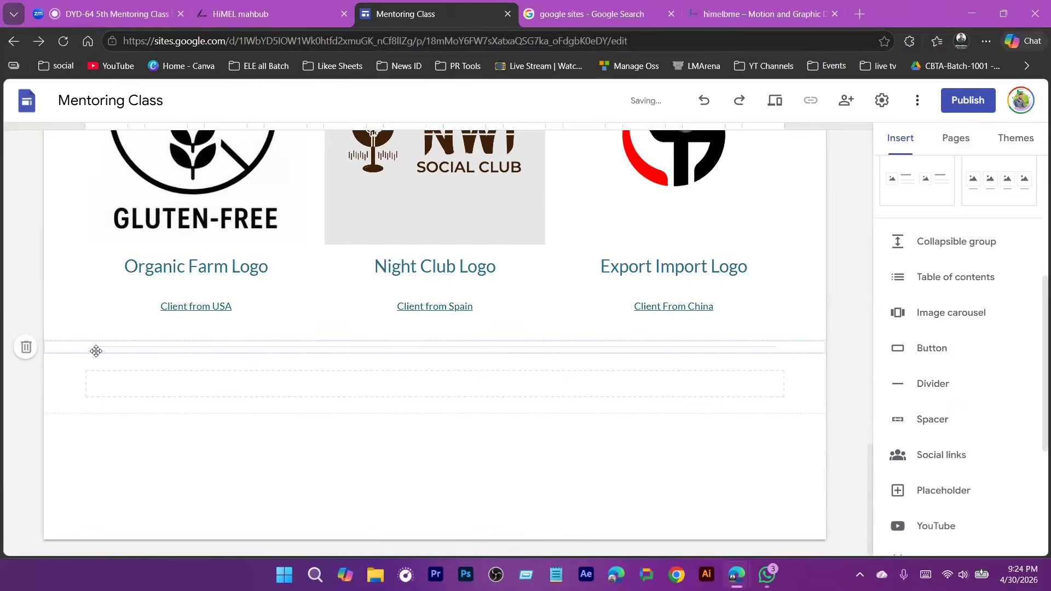
{"action": "key", "text": "Delete"}
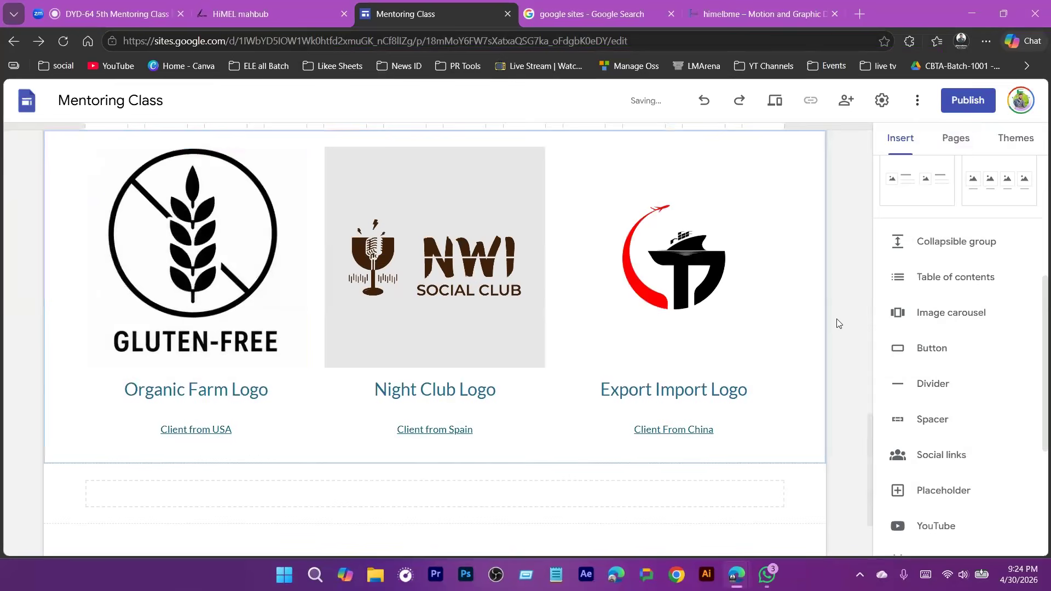
{"action": "scroll", "coordinate": [561, 361], "scroll_direction": "up", "scroll_amount": 4}
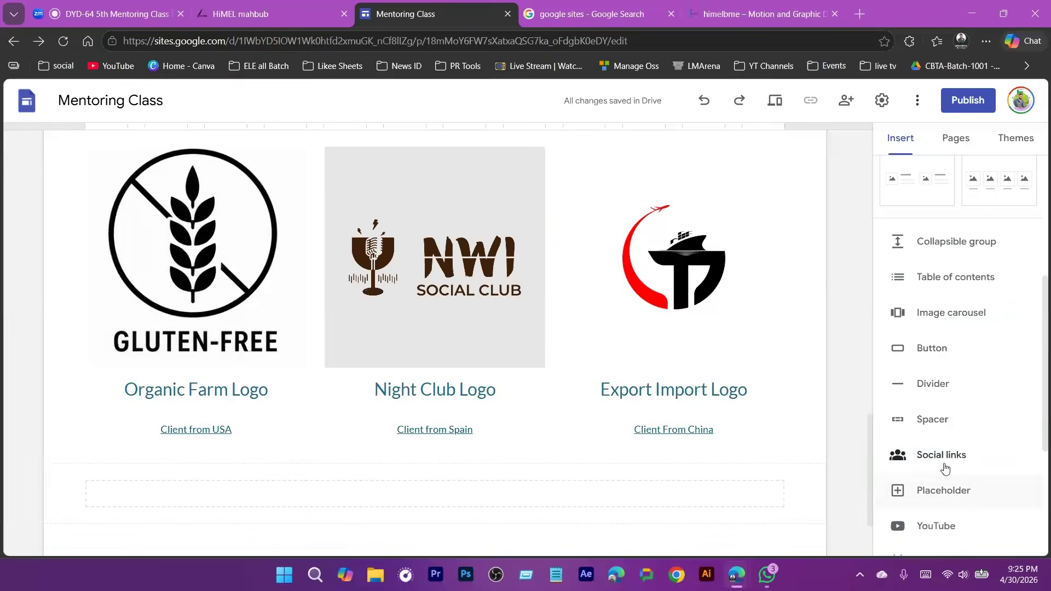
{"action": "left_click", "coordinate": [931, 348]}
{"action": "type", "text": "View "}
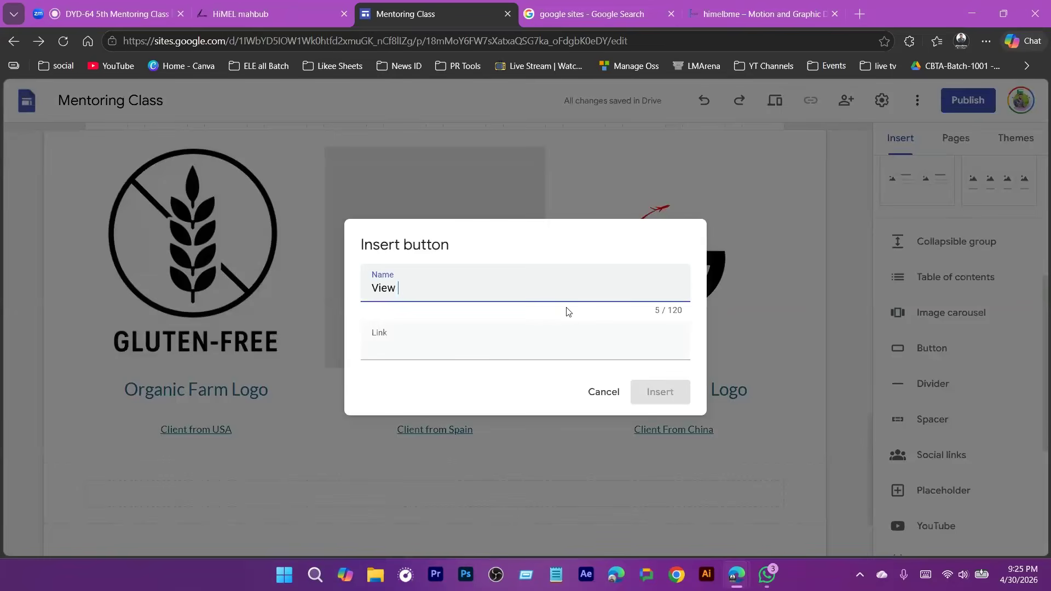
{"action": "type", "text": "More"}
{"action": "left_click", "coordinate": [475, 353]}
{"action": "type", "text": "https://himelbme.com/"}
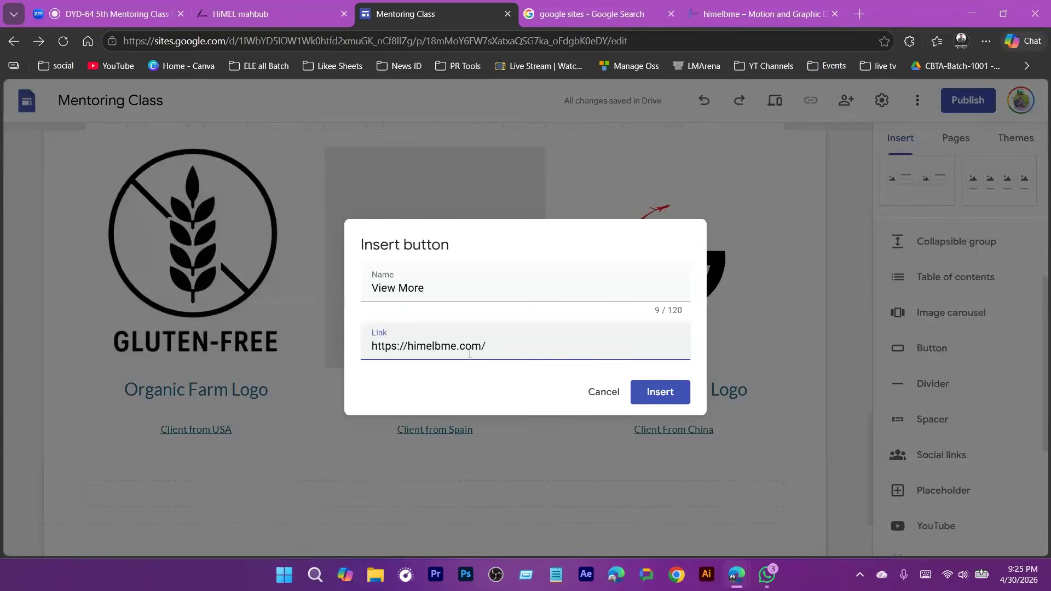
{"action": "key", "text": "Return"}
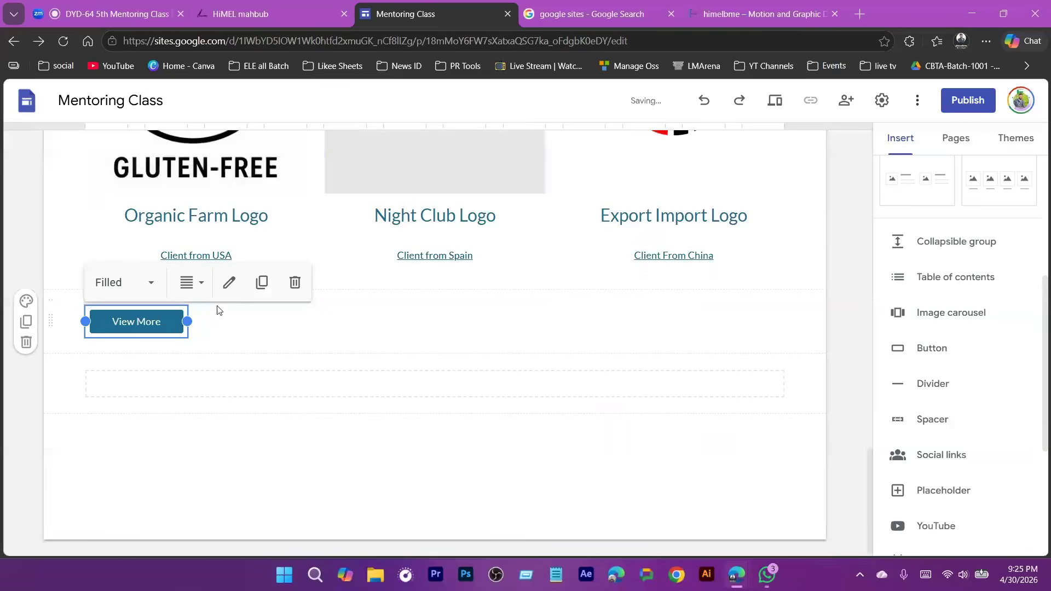
- Widen the "View More" button to the width of the middle logo column and centre it under the logos
{"action": "left_click", "coordinate": [527, 320]}
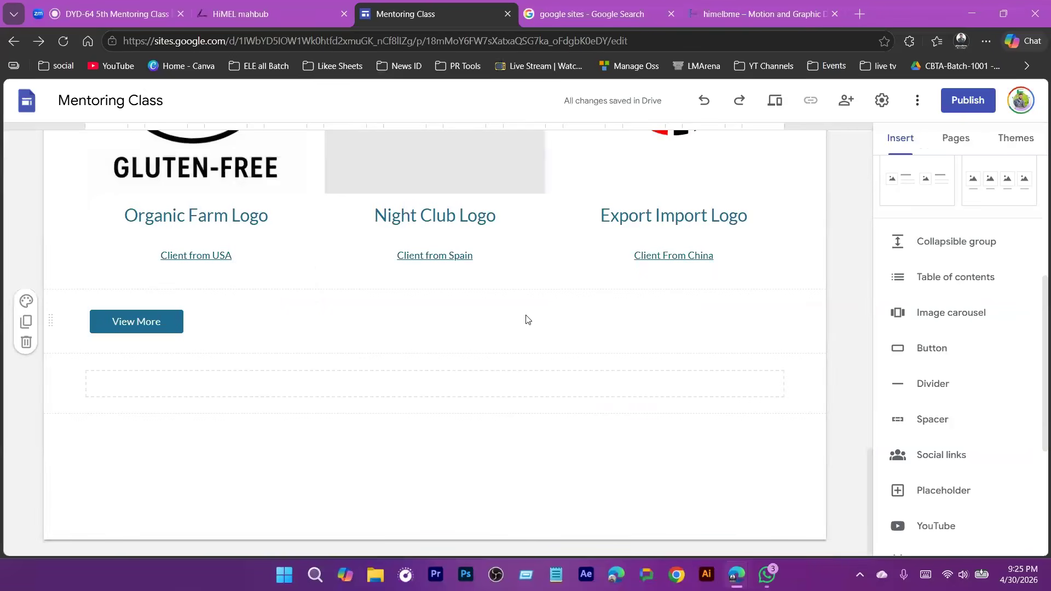
{"action": "left_click", "coordinate": [118, 324]}
{"action": "left_click_drag", "start_coordinate": [117, 324], "coordinate": [783, 322]}
{"action": "left_click", "coordinate": [638, 318]}
{"action": "left_click_drag", "start_coordinate": [638, 318], "coordinate": [457, 312]}
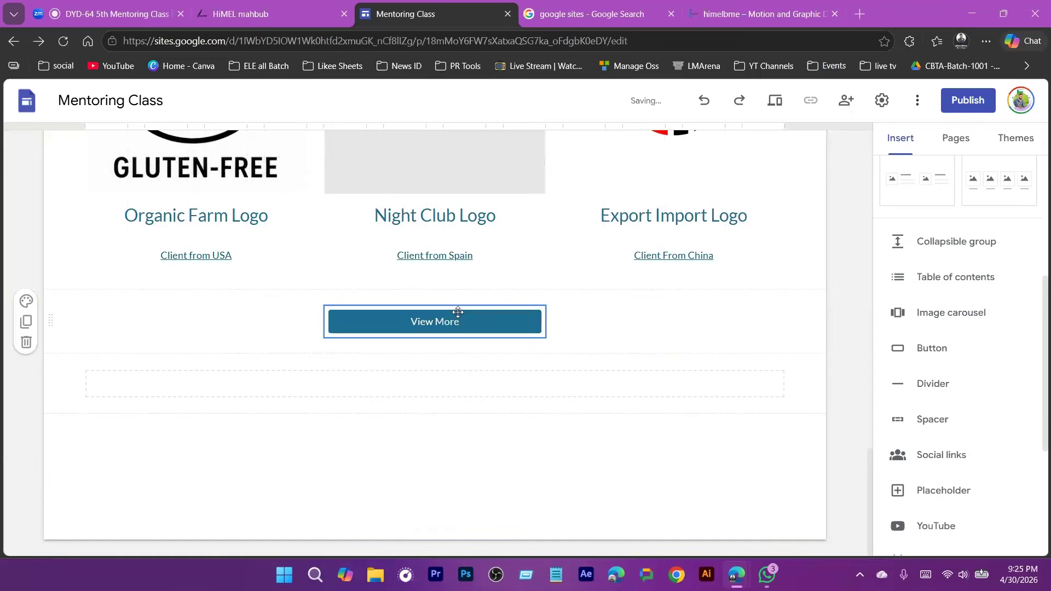
{"action": "left_click", "coordinate": [493, 308]}
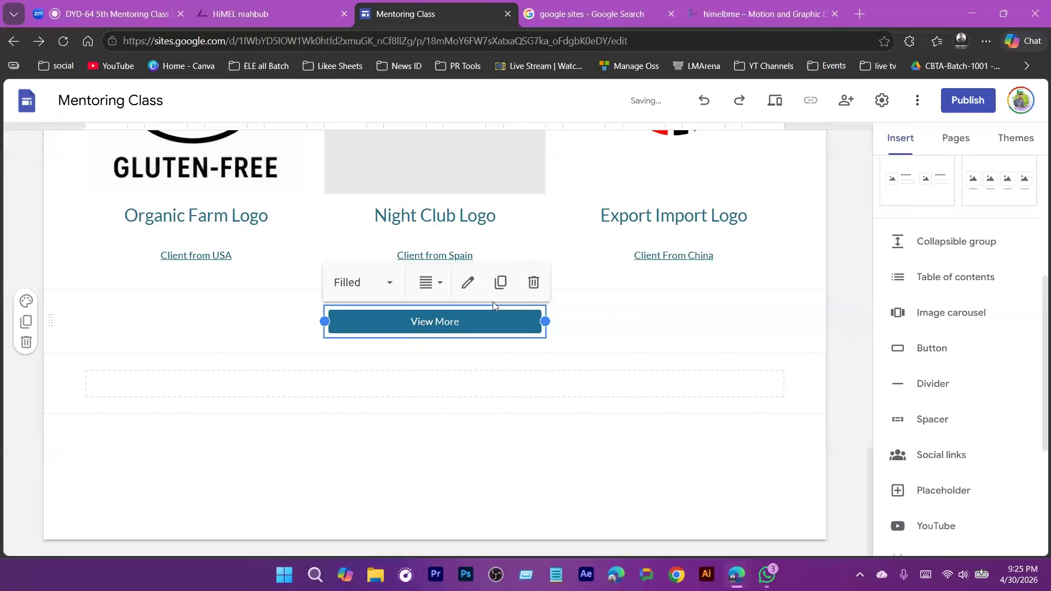
{"action": "scroll", "coordinate": [387, 222], "scroll_direction": "up", "scroll_amount": 4}
{"action": "scroll", "coordinate": [387, 227], "scroll_direction": "up", "scroll_amount": 2}
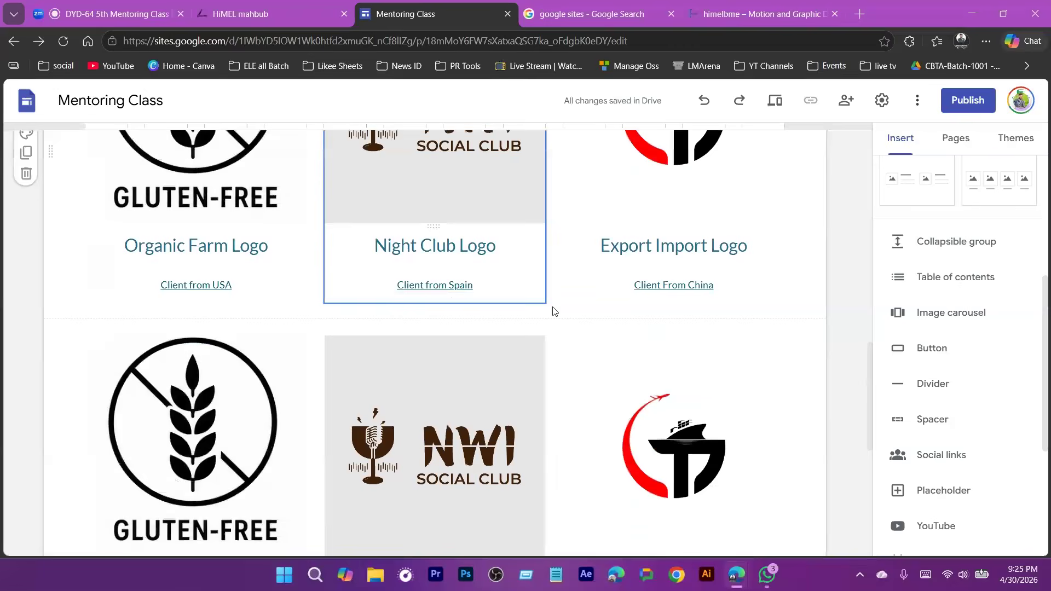
{"action": "scroll", "coordinate": [532, 426], "scroll_direction": "down", "scroll_amount": 6}
{"action": "left_click", "coordinate": [788, 371]}
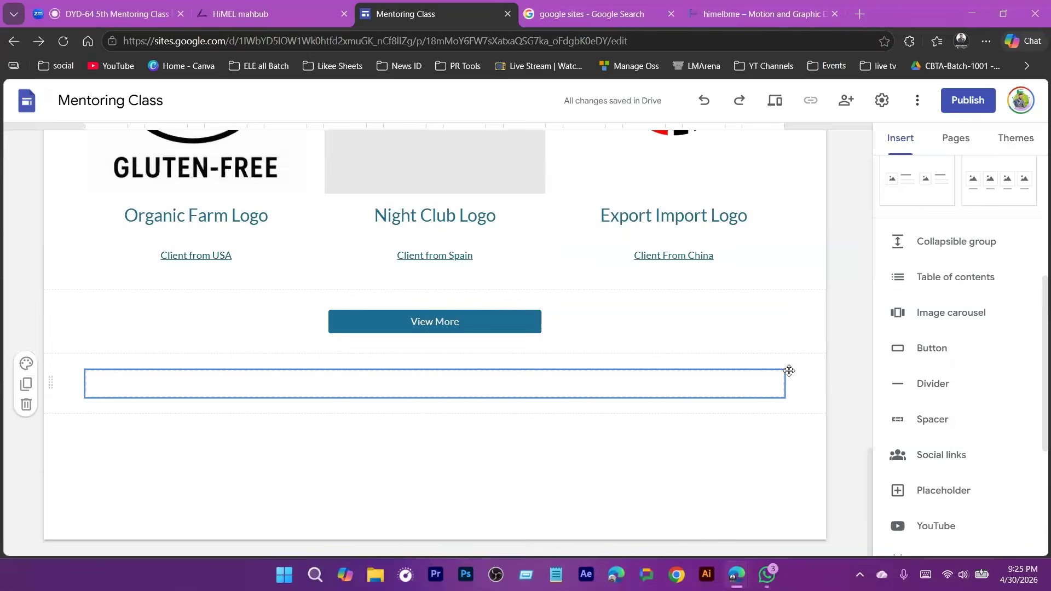
{"action": "left_click", "coordinate": [618, 277]}
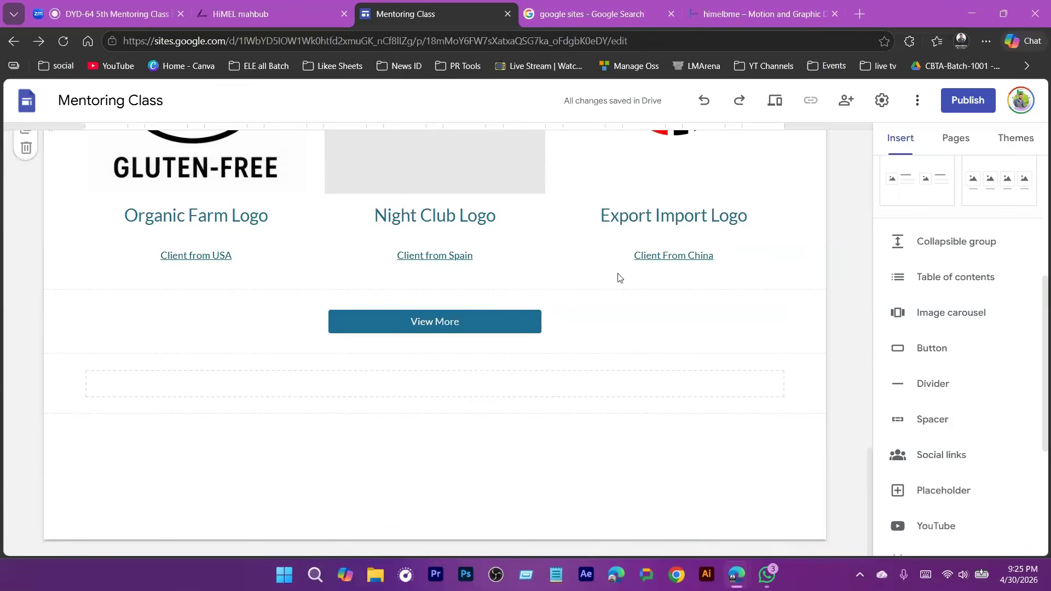
{"action": "scroll", "coordinate": [621, 278], "scroll_direction": "up", "scroll_amount": 6}
{"action": "scroll", "coordinate": [931, 359], "scroll_direction": "up", "scroll_amount": 5}
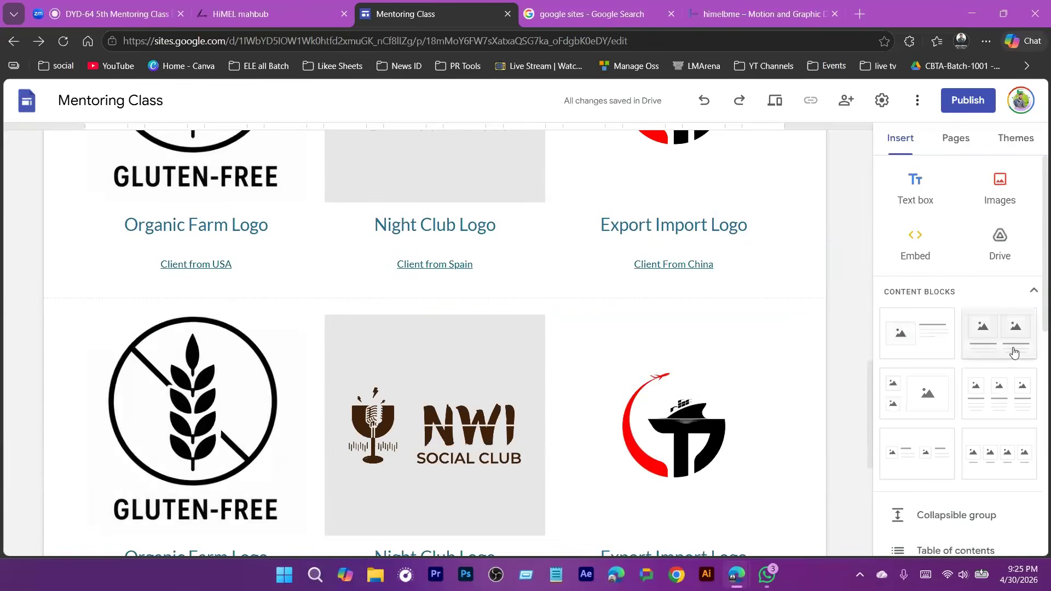
{"action": "scroll", "coordinate": [975, 440], "scroll_direction": "down", "scroll_amount": 1}
{"action": "scroll", "coordinate": [975, 439], "scroll_direction": "down", "scroll_amount": 5}
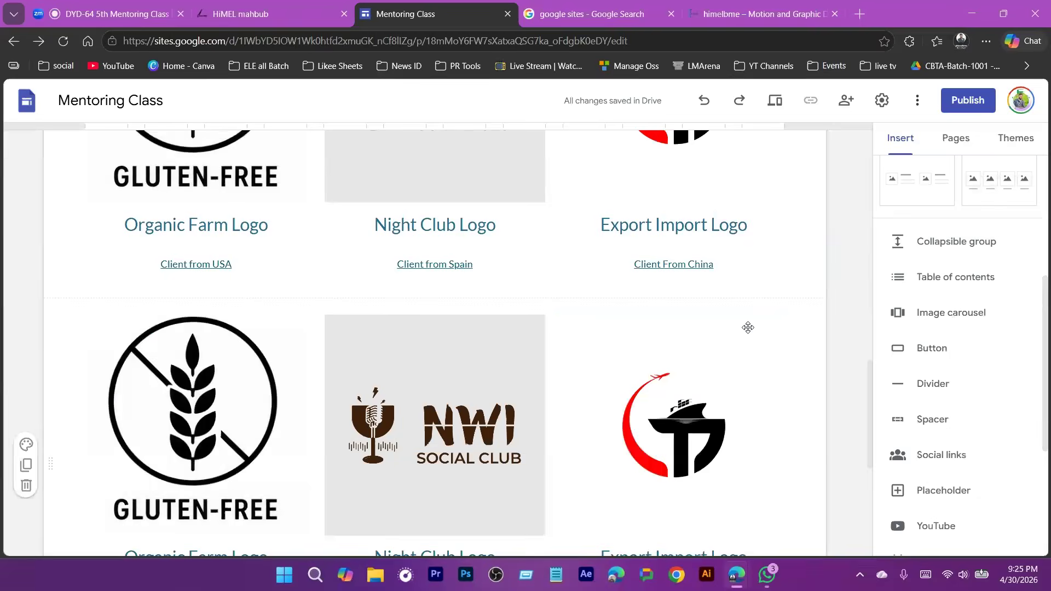
{"action": "scroll", "coordinate": [748, 327], "scroll_direction": "down", "scroll_amount": 3}
{"action": "scroll", "coordinate": [673, 348], "scroll_direction": "down", "scroll_amount": 4}
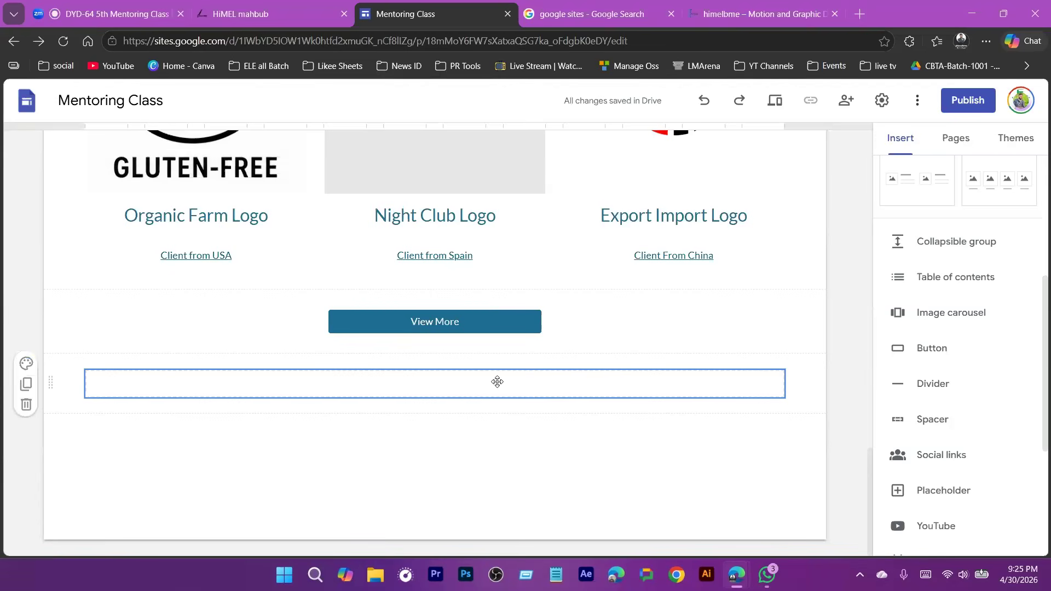
- Insert an image carousel below the spacer with NWI-Social-Clubbbbba.jpg, NWI-Social-Club-vb.jpg, NWI-Social-Club.jpg and image.png from Downloads
{"action": "left_click", "coordinate": [978, 327]}
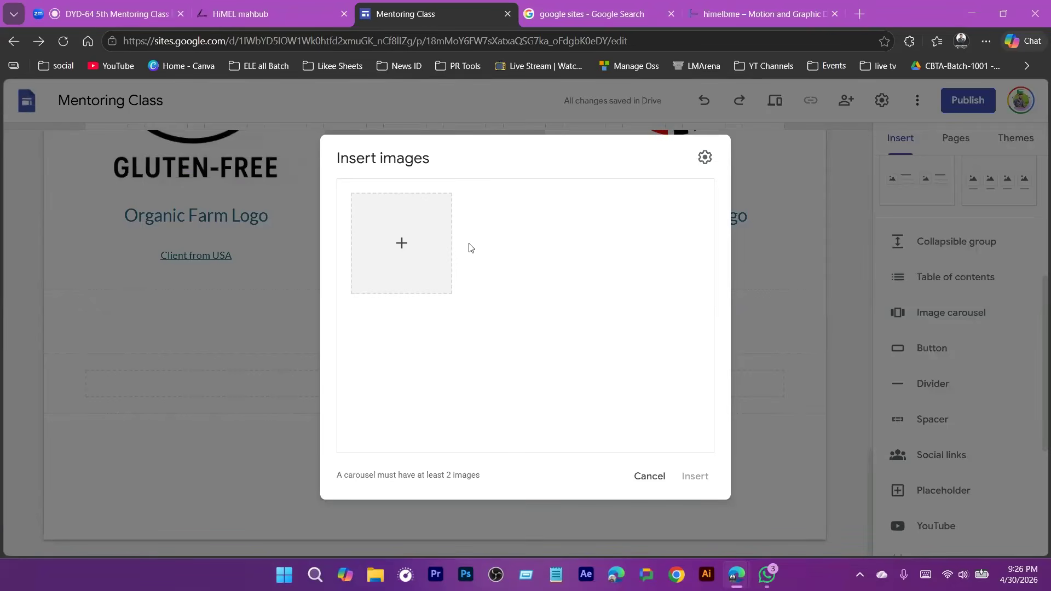
{"action": "double_click", "coordinate": [441, 251]}
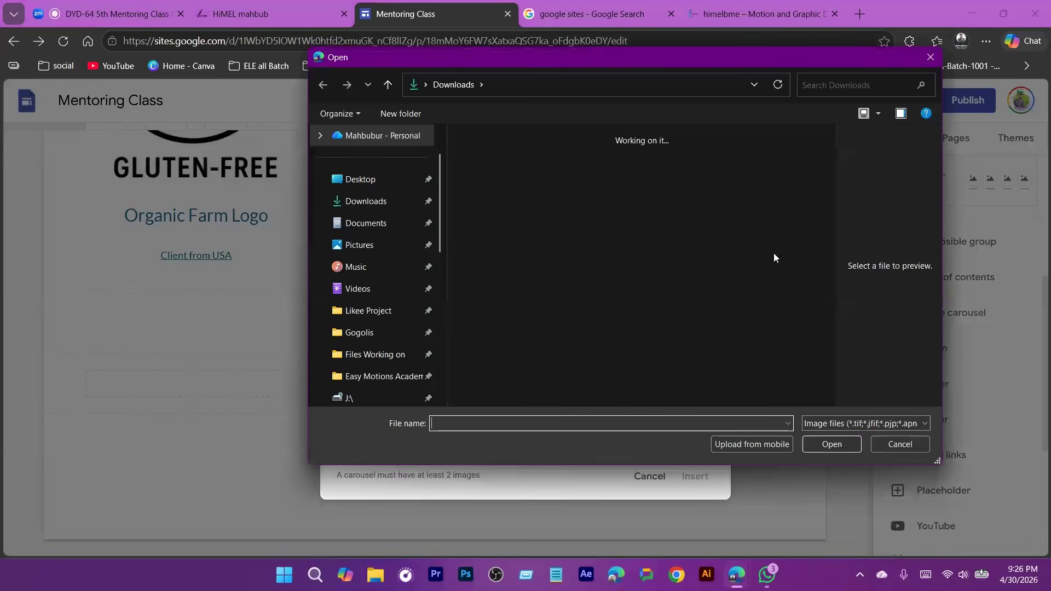
{"action": "left_click_drag", "start_coordinate": [449, 290], "coordinate": [760, 317]}
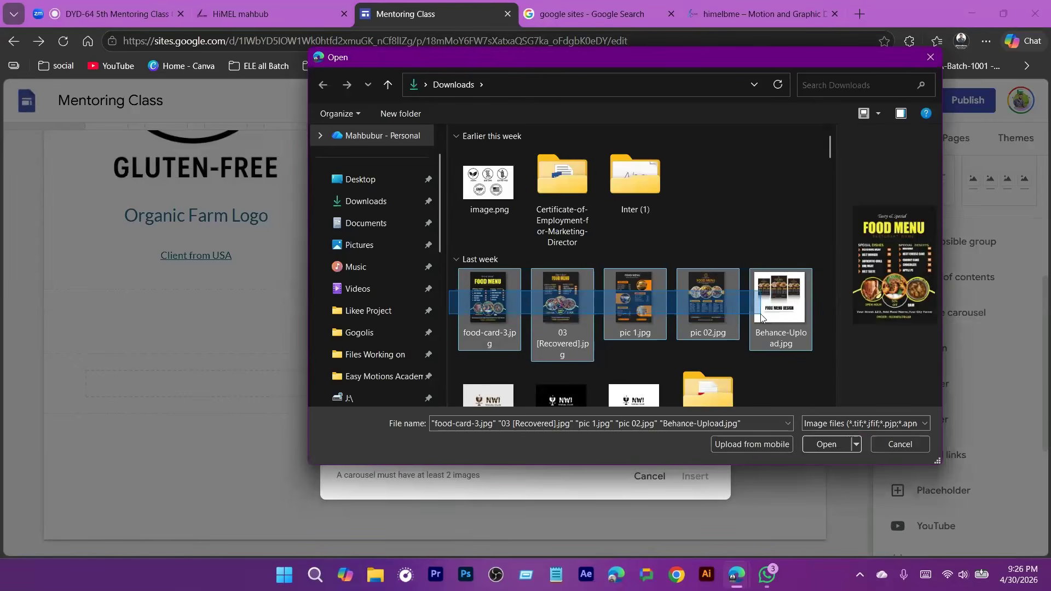
{"action": "left_click_drag", "start_coordinate": [760, 316], "coordinate": [658, 351]}
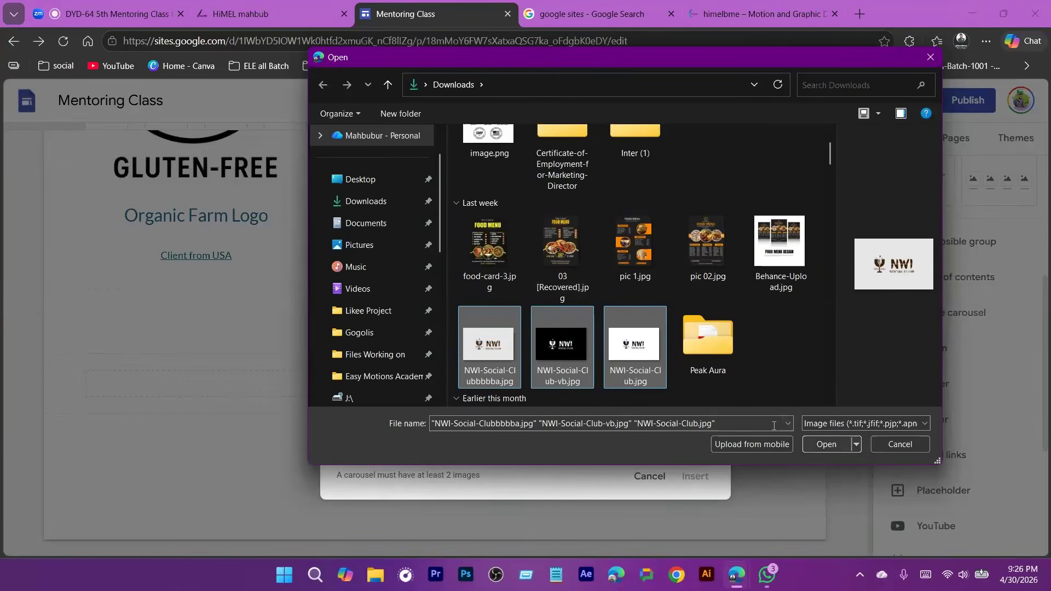
{"action": "scroll", "coordinate": [728, 285], "scroll_direction": "up", "scroll_amount": 1}
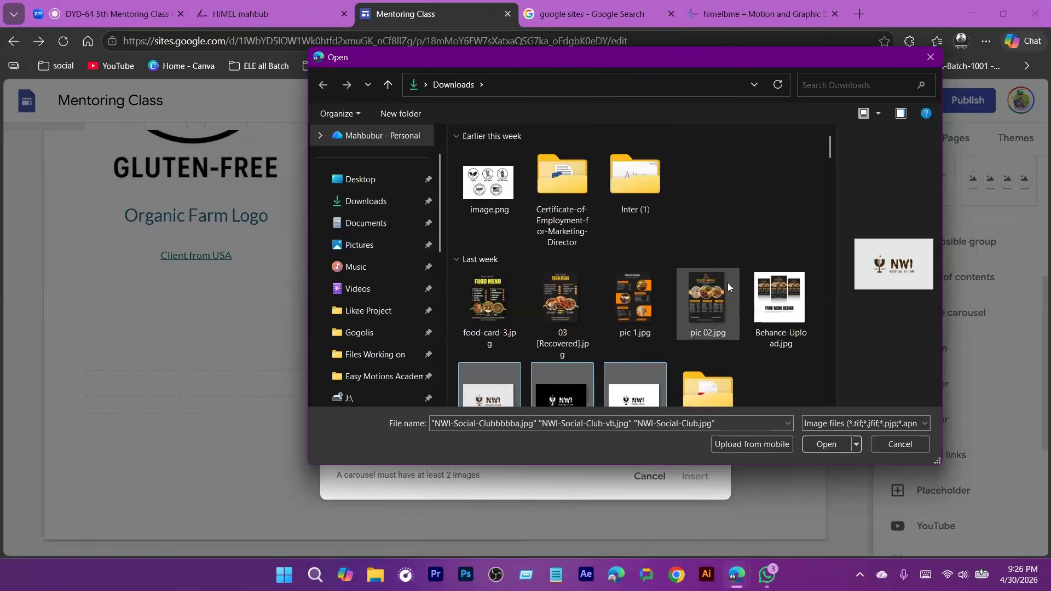
{"action": "left_click", "coordinate": [492, 186], "text": "ctrl"}
{"action": "key", "text": "Return"}
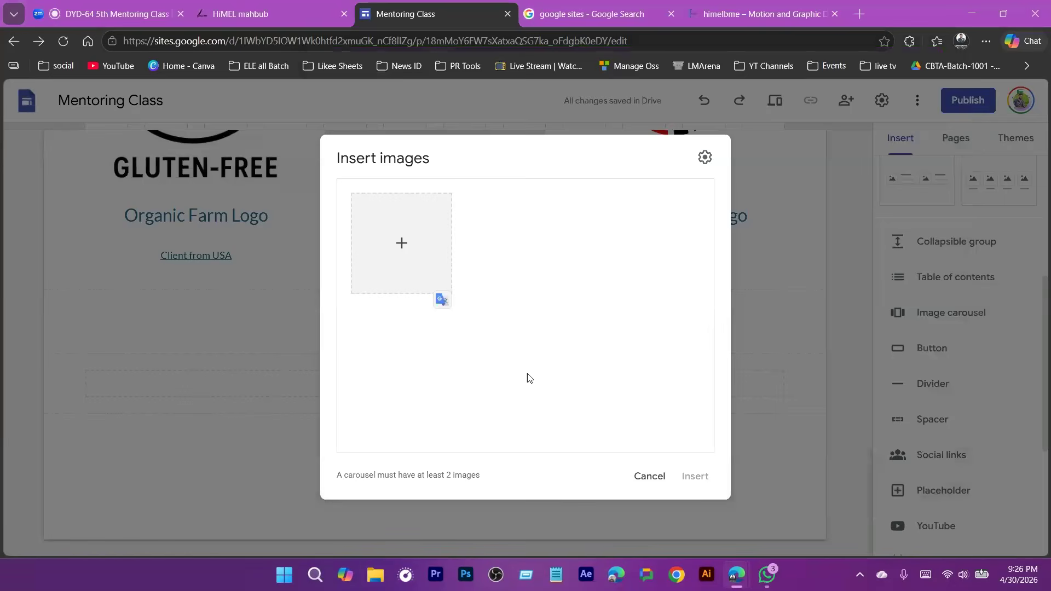
{"action": "left_click", "coordinate": [695, 476]}
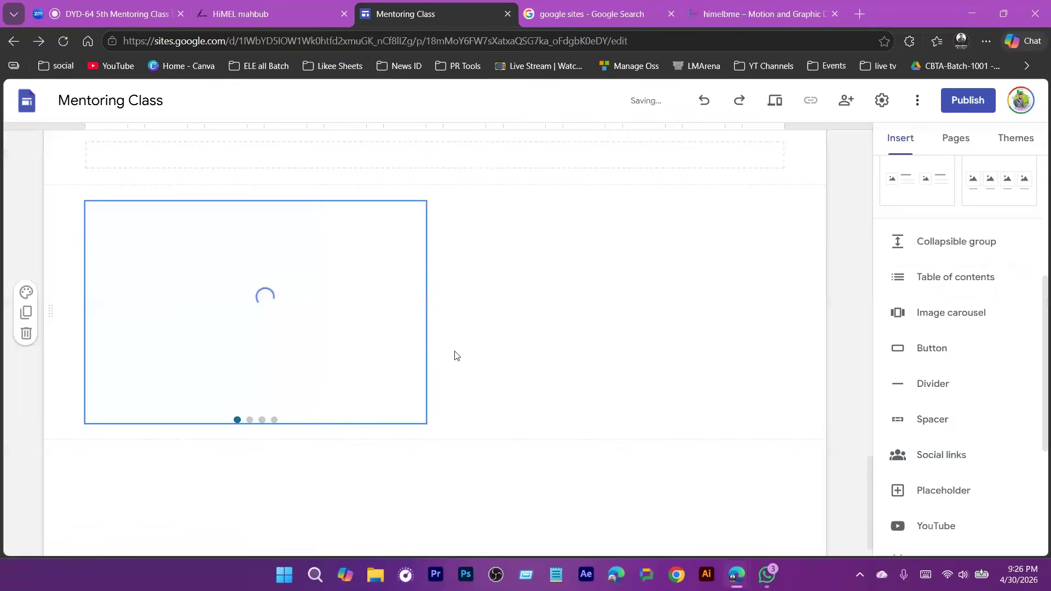
- Widen the image carousel to most of the content width and make it taller
{"action": "scroll", "coordinate": [502, 360], "scroll_direction": "up", "scroll_amount": 2}
{"action": "scroll", "coordinate": [504, 365], "scroll_direction": "down", "scroll_amount": 2}
{"action": "left_click_drag", "start_coordinate": [425, 312], "coordinate": [658, 365]}
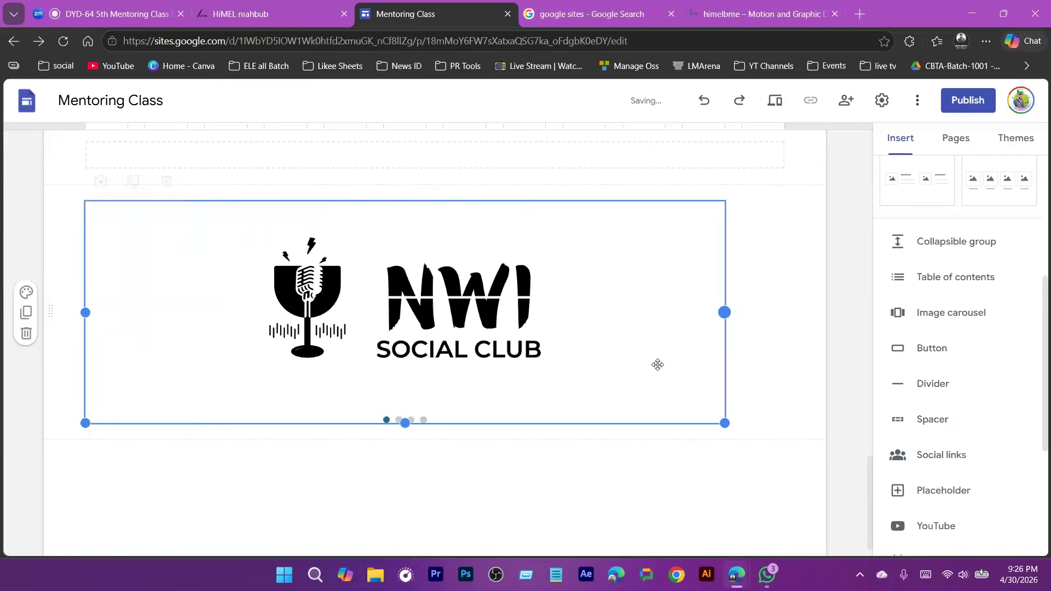
{"action": "left_click_drag", "start_coordinate": [404, 420], "coordinate": [405, 499]}
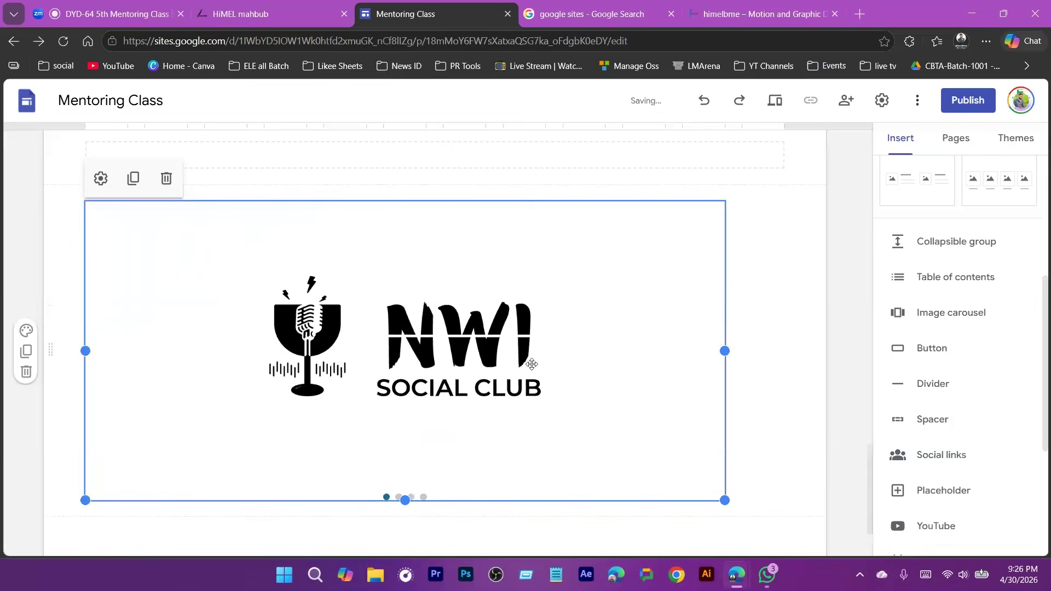
{"action": "scroll", "coordinate": [376, 303], "scroll_direction": "down", "scroll_amount": 1}
{"action": "double_click", "coordinate": [376, 302]}
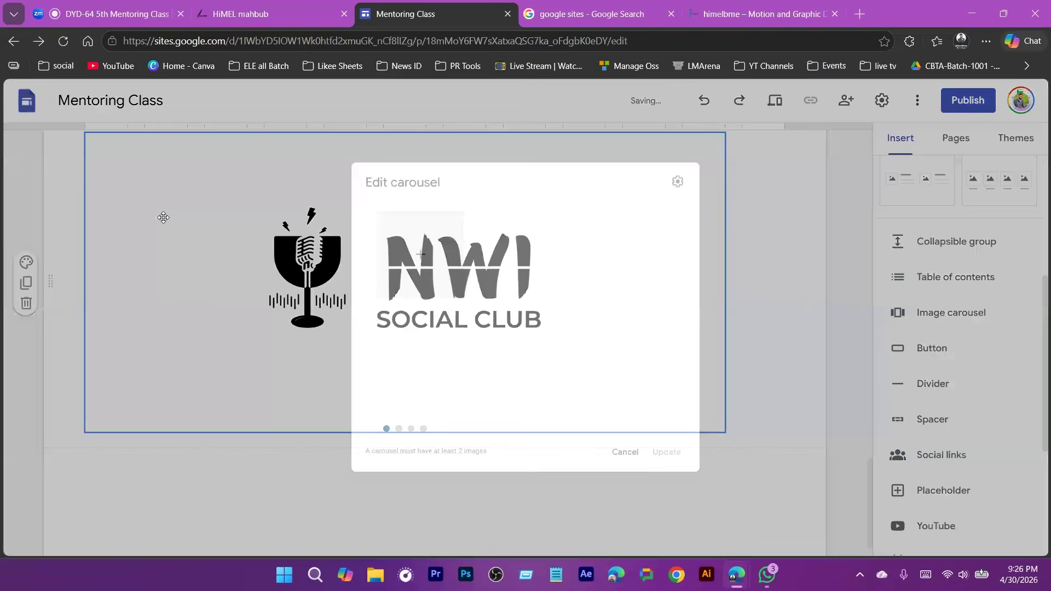
{"action": "left_click", "coordinate": [643, 476]}
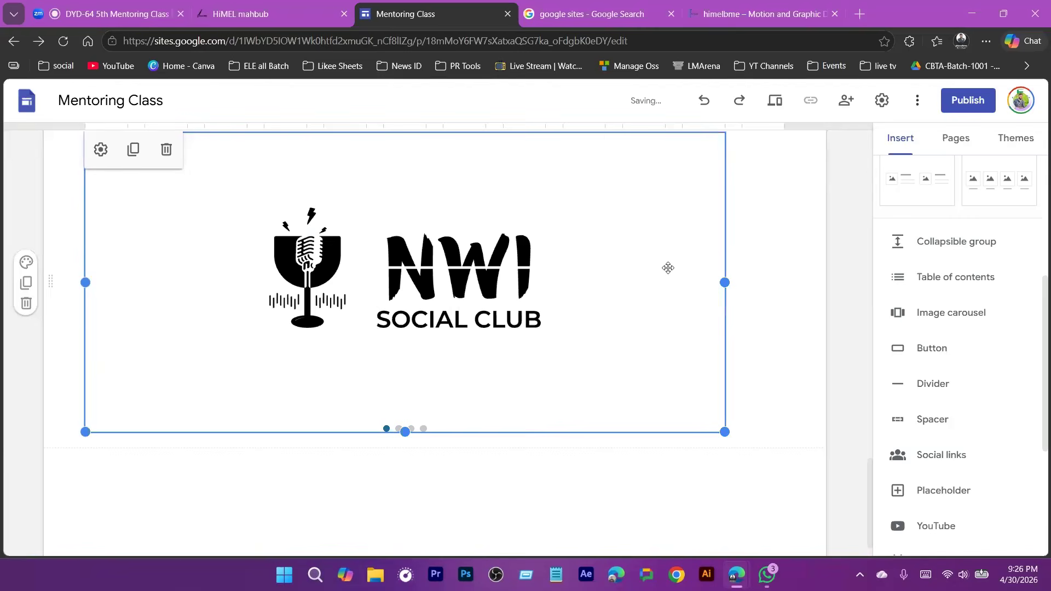
- Stretch the image carousel across the full content width and increase its height slightly
{"action": "left_click_drag", "start_coordinate": [725, 283], "coordinate": [785, 293]}
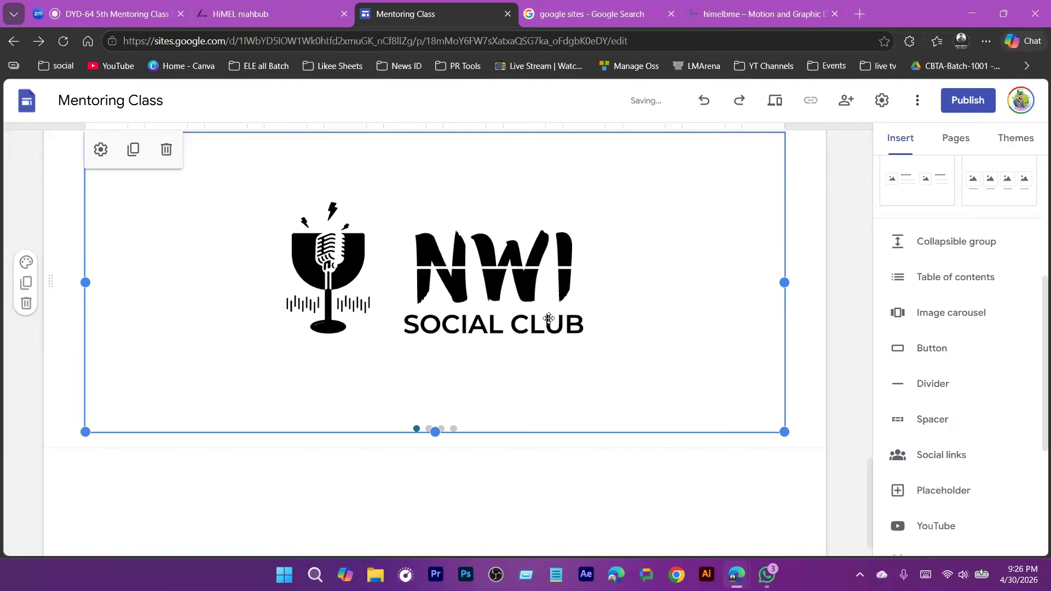
{"action": "mouse_move", "coordinate": [436, 433]}
{"action": "left_mouse_down"}
{"action": "mouse_move", "coordinate": [439, 457]}
{"action": "mouse_move", "coordinate": [435, 432]}
{"action": "left_mouse_up"}
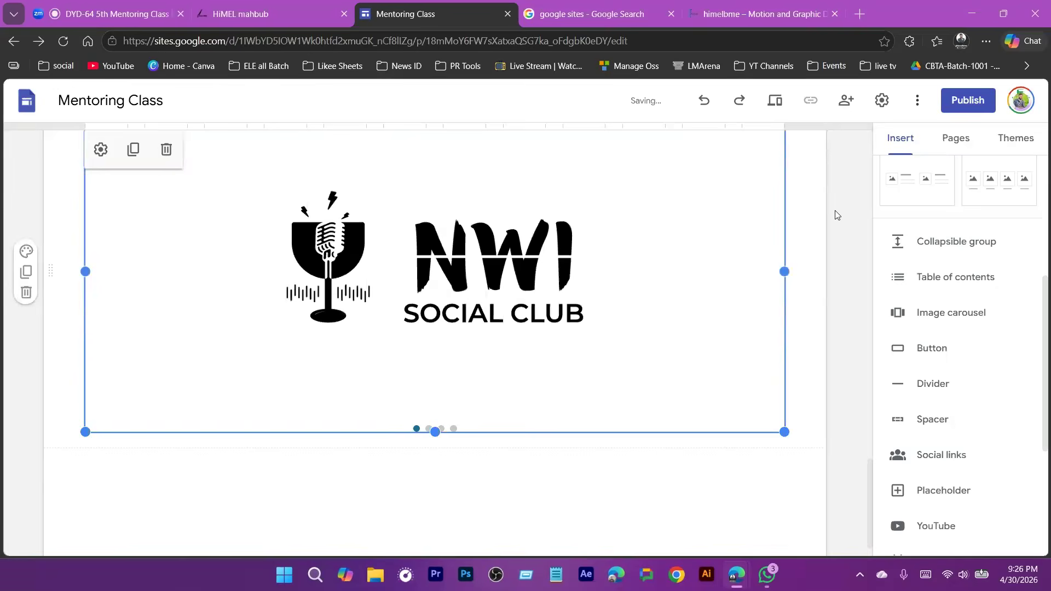
{"action": "scroll", "coordinate": [505, 336], "scroll_direction": "up", "scroll_amount": 2}
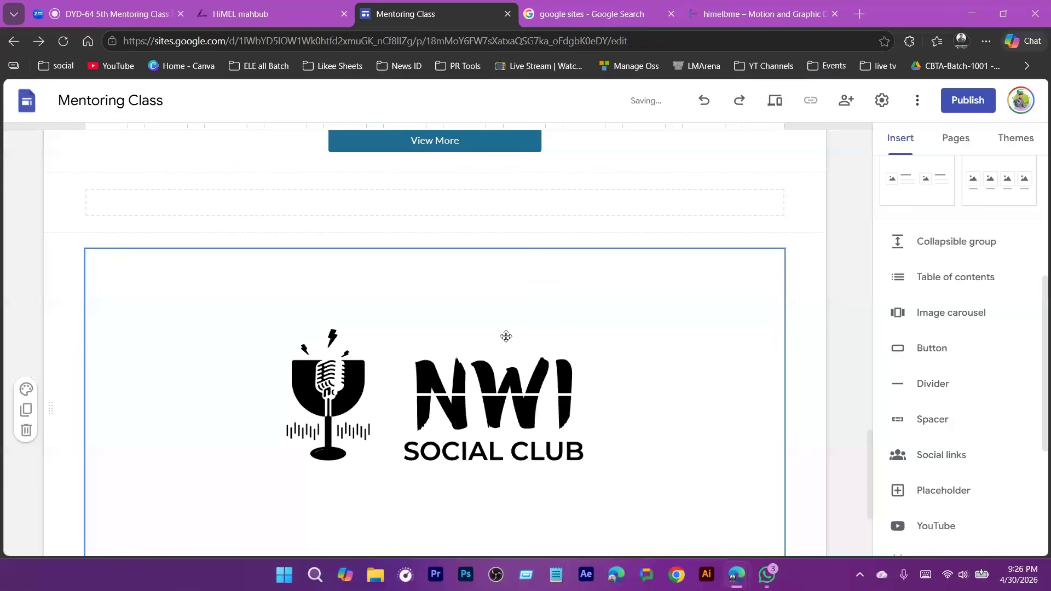
- Insert a placeholder below the image carousel and view the content types it can hold
{"action": "scroll", "coordinate": [536, 357], "scroll_direction": "down", "scroll_amount": 1}
{"action": "scroll", "coordinate": [535, 356], "scroll_direction": "down", "scroll_amount": 2}
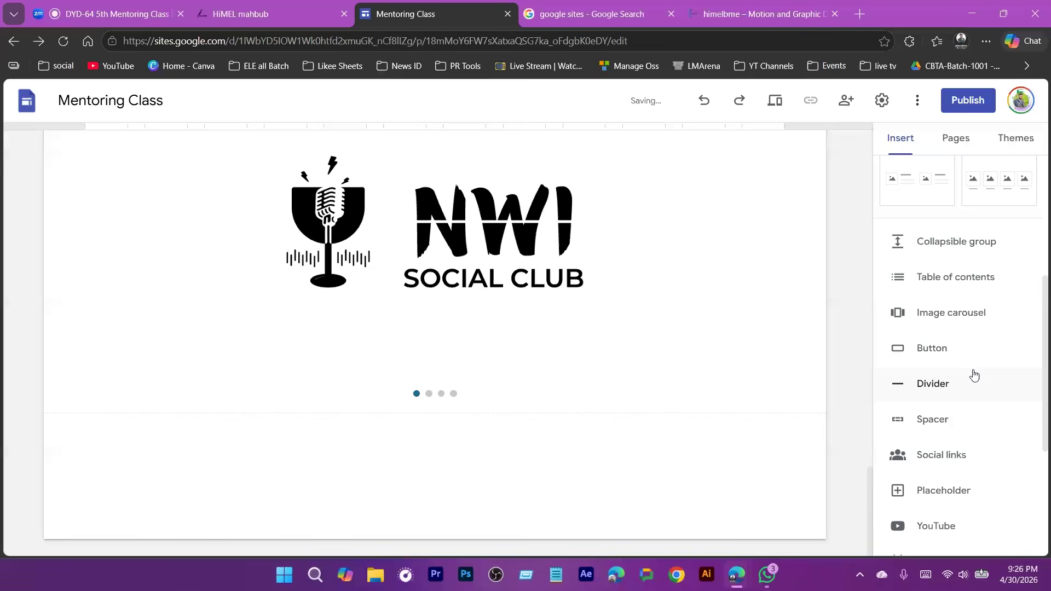
{"action": "scroll", "coordinate": [974, 375], "scroll_direction": "down", "scroll_amount": 3}
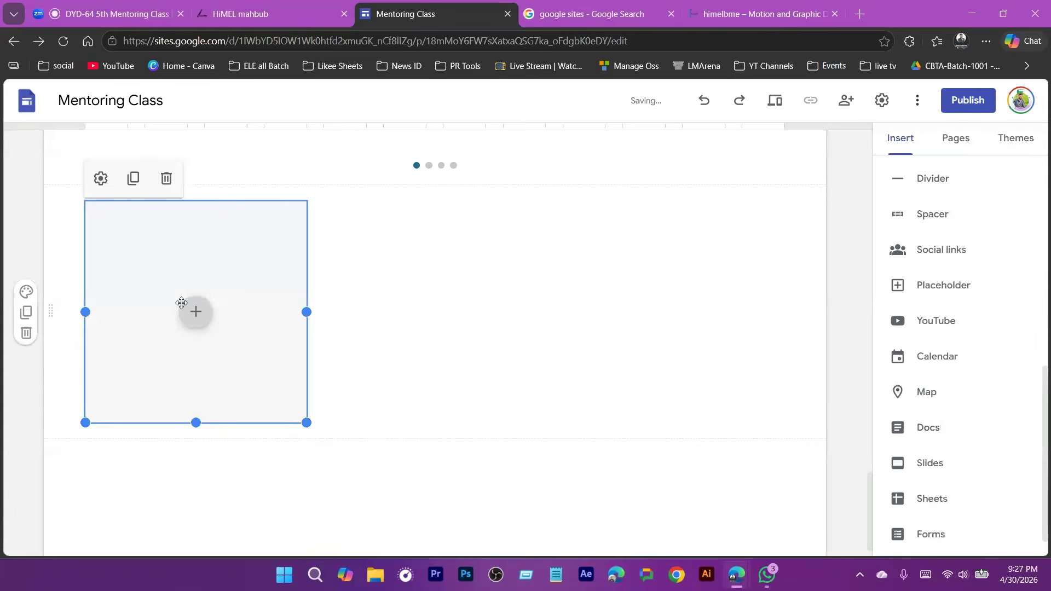
{"action": "left_click", "coordinate": [196, 311]}
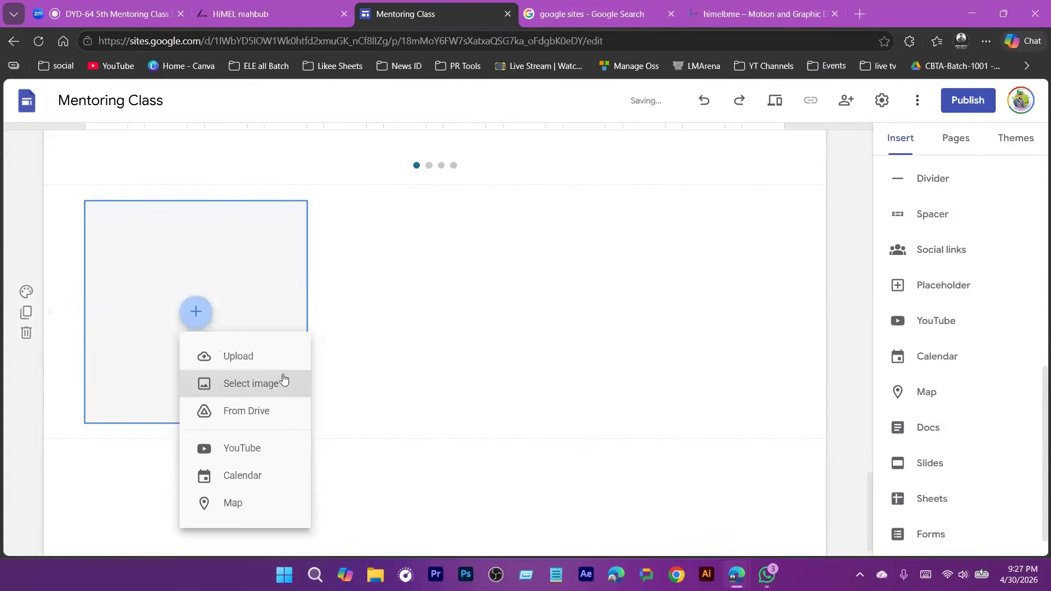
{"action": "left_click", "coordinate": [796, 273]}
- Delete the empty placeholder below the image carousel
{"action": "scroll", "coordinate": [274, 369], "scroll_direction": "up", "scroll_amount": 2}
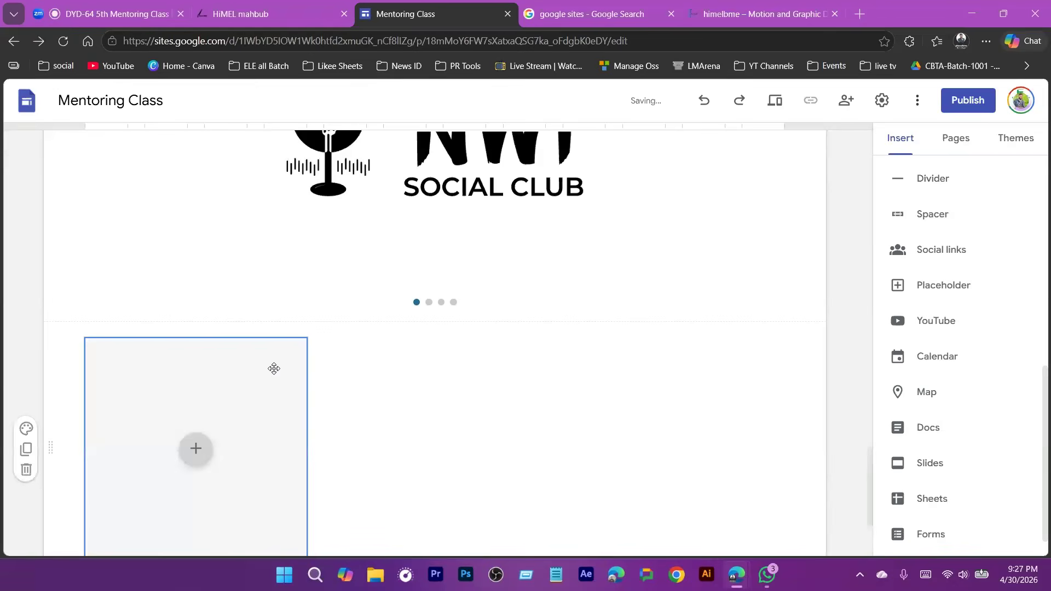
{"action": "left_click", "coordinate": [274, 369]}
{"action": "left_click", "coordinate": [159, 315]}
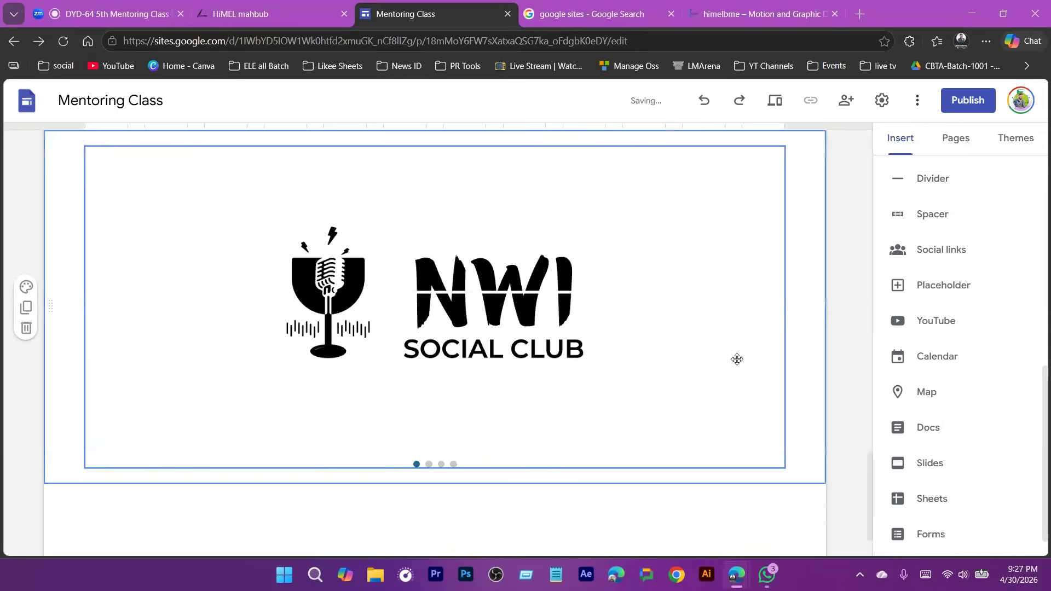
{"action": "scroll", "coordinate": [607, 393], "scroll_direction": "up", "scroll_amount": 3}
{"action": "scroll", "coordinate": [555, 405], "scroll_direction": "up", "scroll_amount": 3}
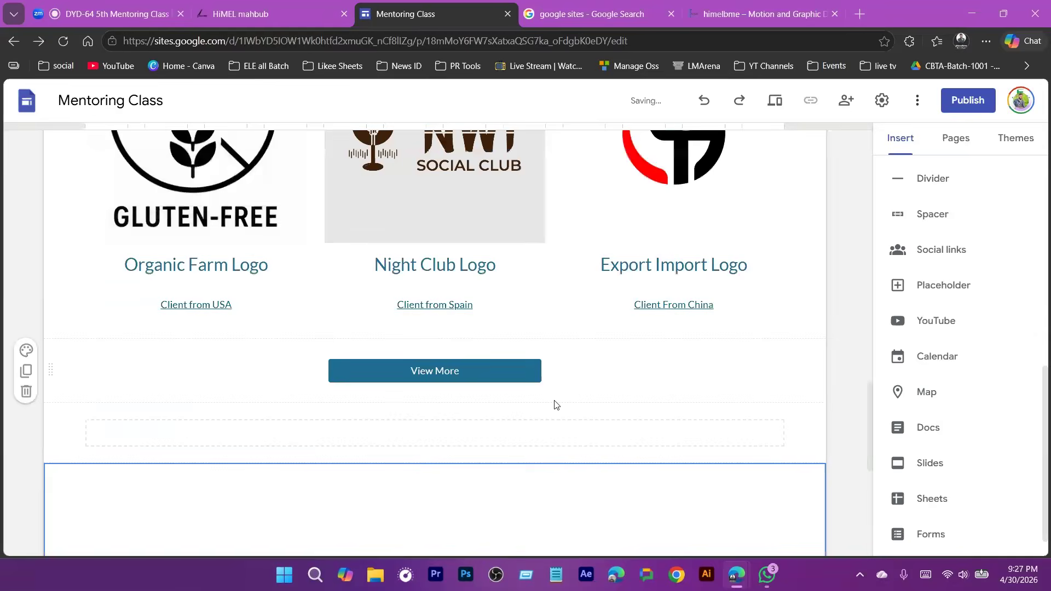
{"action": "scroll", "coordinate": [555, 405], "scroll_direction": "down", "scroll_amount": 3}
{"action": "scroll", "coordinate": [975, 389], "scroll_direction": "down", "scroll_amount": 1}
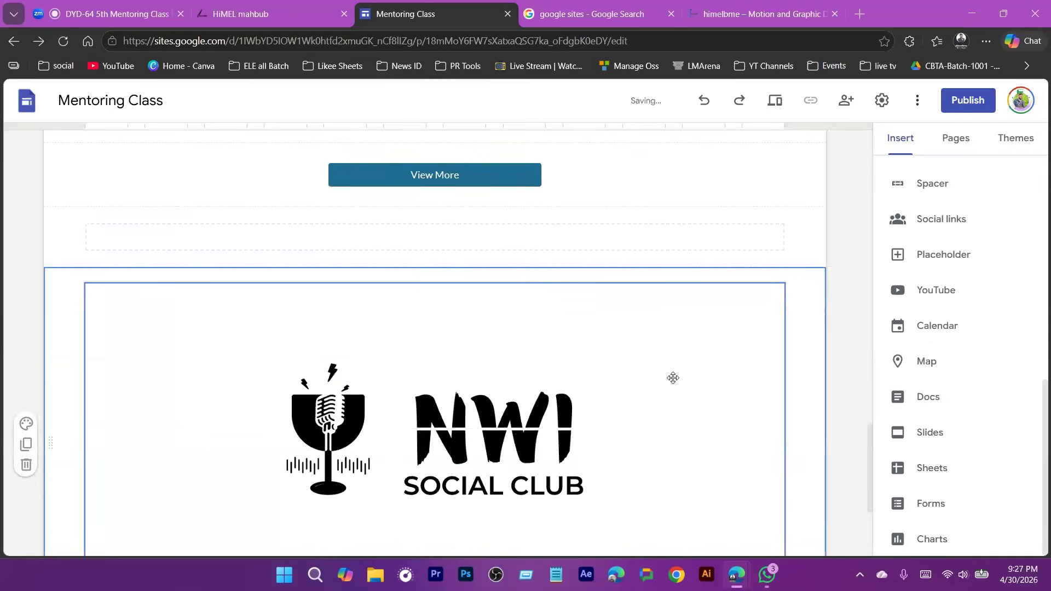
{"action": "scroll", "coordinate": [674, 375], "scroll_direction": "up", "scroll_amount": 1}
{"action": "scroll", "coordinate": [985, 335], "scroll_direction": "up", "scroll_amount": 2}
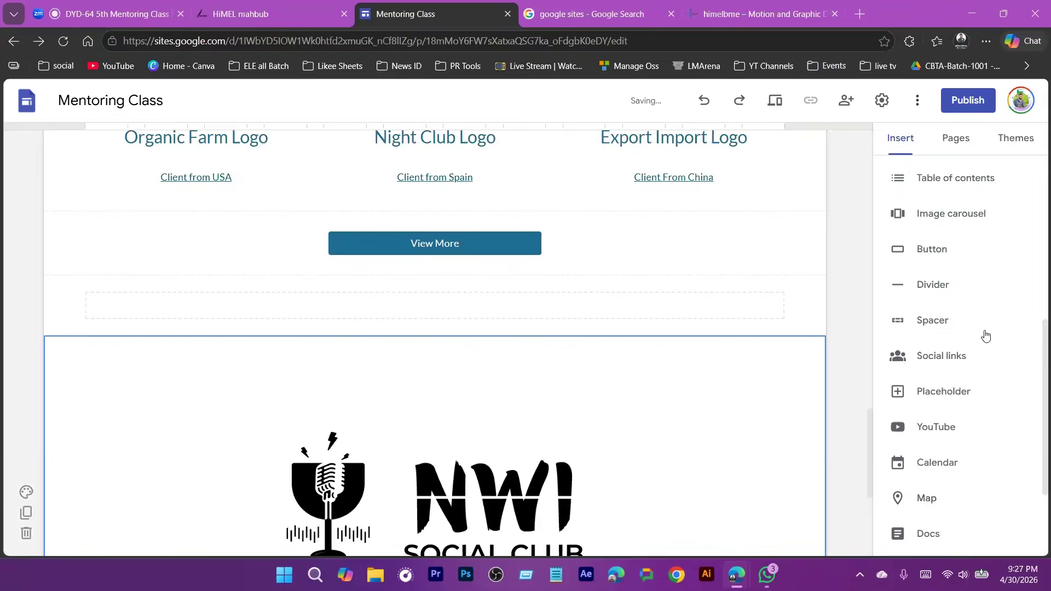
- Insert a spacer in its own section below the image carousel
{"action": "scroll", "coordinate": [703, 363], "scroll_direction": "down", "scroll_amount": 3}
{"action": "scroll", "coordinate": [307, 283], "scroll_direction": "up", "scroll_amount": 2}
{"action": "left_click_drag", "start_coordinate": [307, 282], "coordinate": [265, 442]}
{"action": "left_click", "coordinate": [294, 430]}
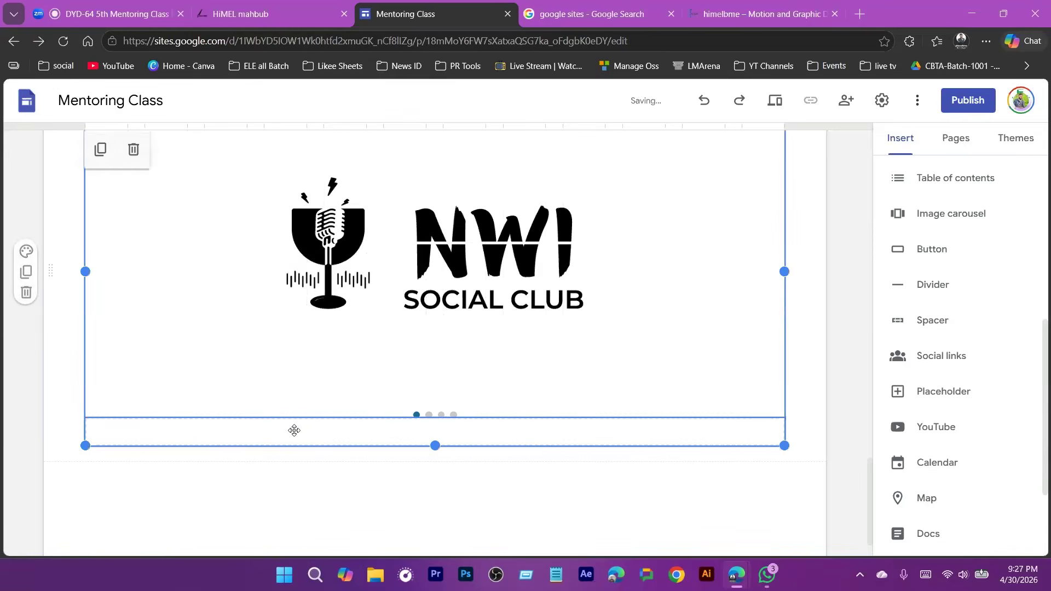
{"action": "left_click", "coordinate": [294, 435]}
{"action": "left_click_drag", "start_coordinate": [294, 436], "coordinate": [828, 334]}
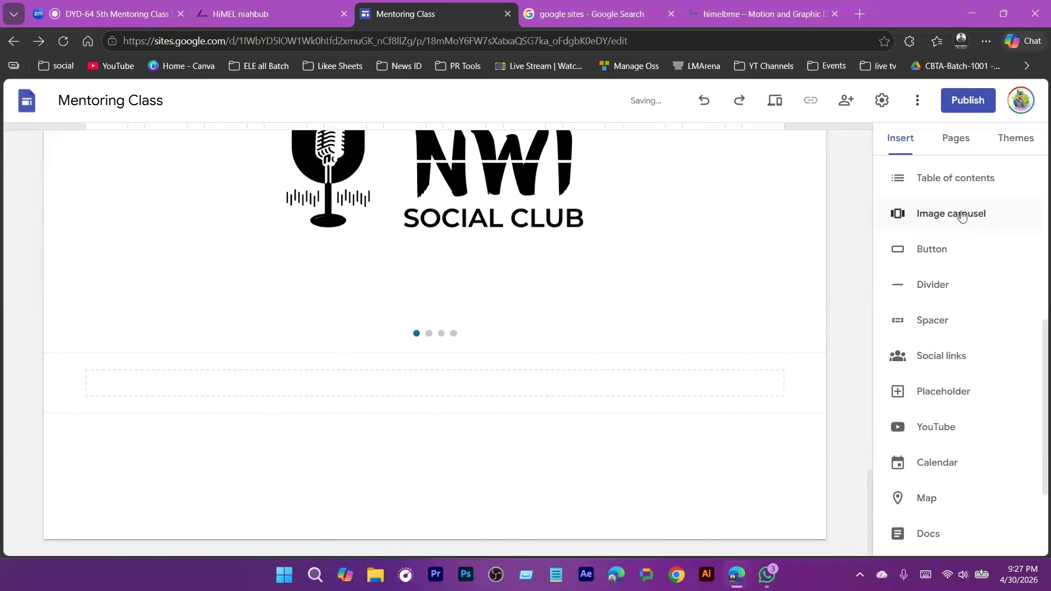
- Start a social links block and upload image.png as the first link's icon and pic 1.jpg as the second link's icon
{"action": "left_click", "coordinate": [934, 362]}
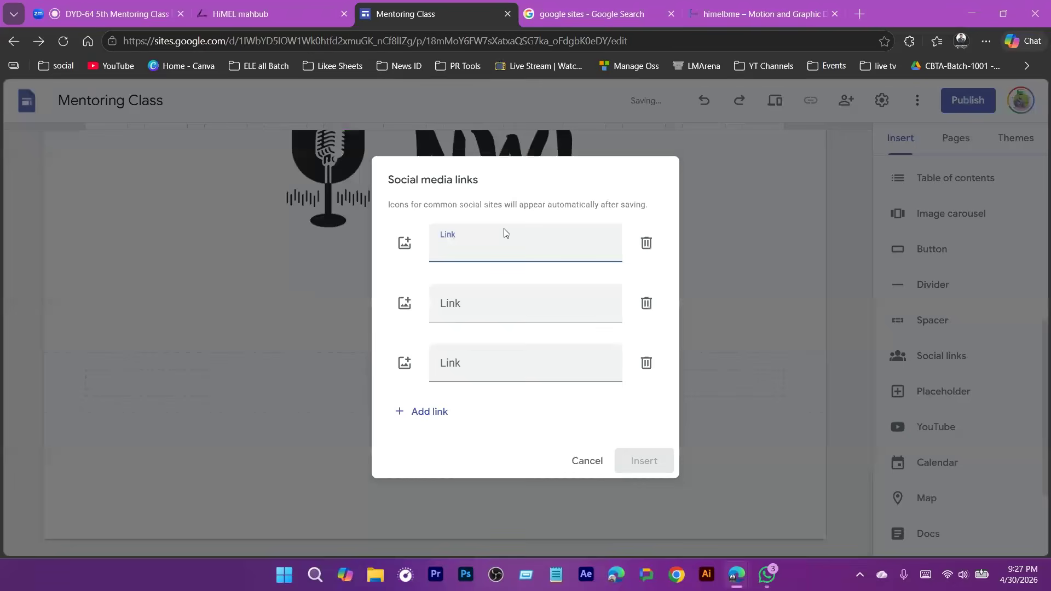
{"action": "left_click", "coordinate": [404, 251]}
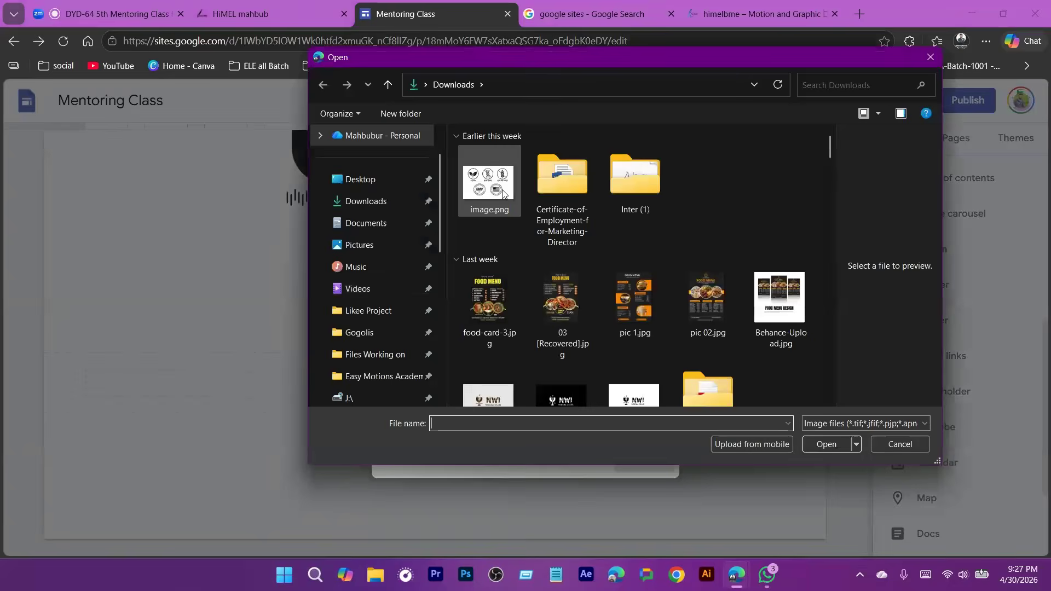
{"action": "double_click", "coordinate": [502, 192]}
{"action": "left_click", "coordinate": [405, 306]}
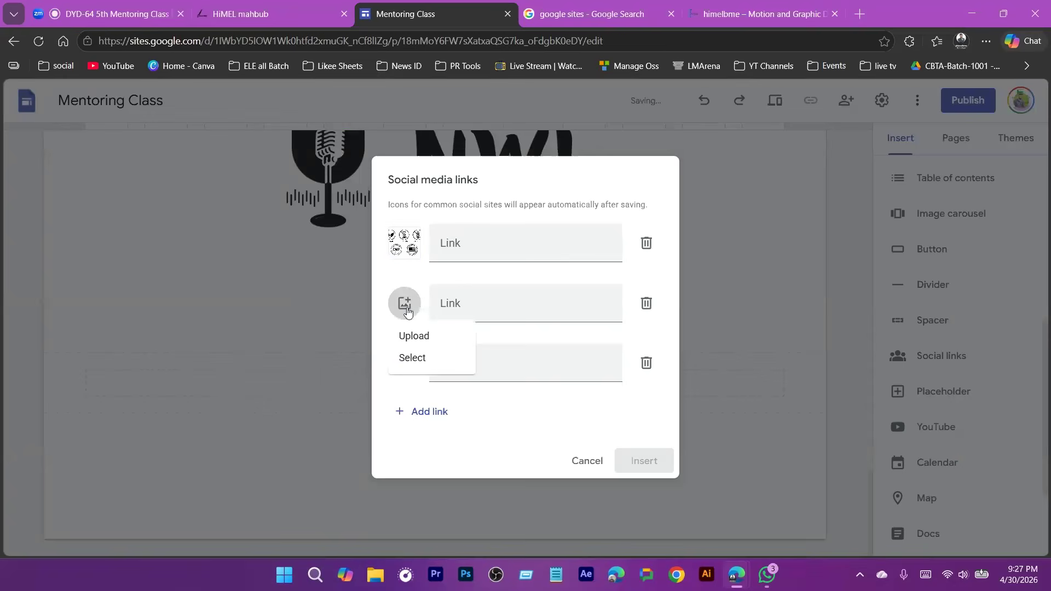
{"action": "left_click", "coordinate": [414, 335]}
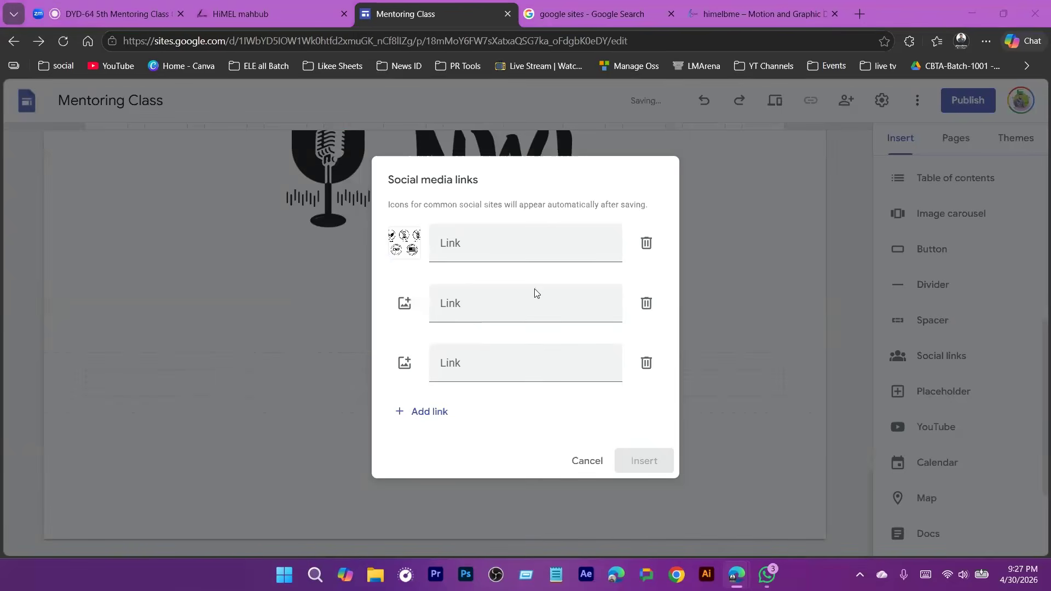
{"action": "double_click", "coordinate": [636, 300]}
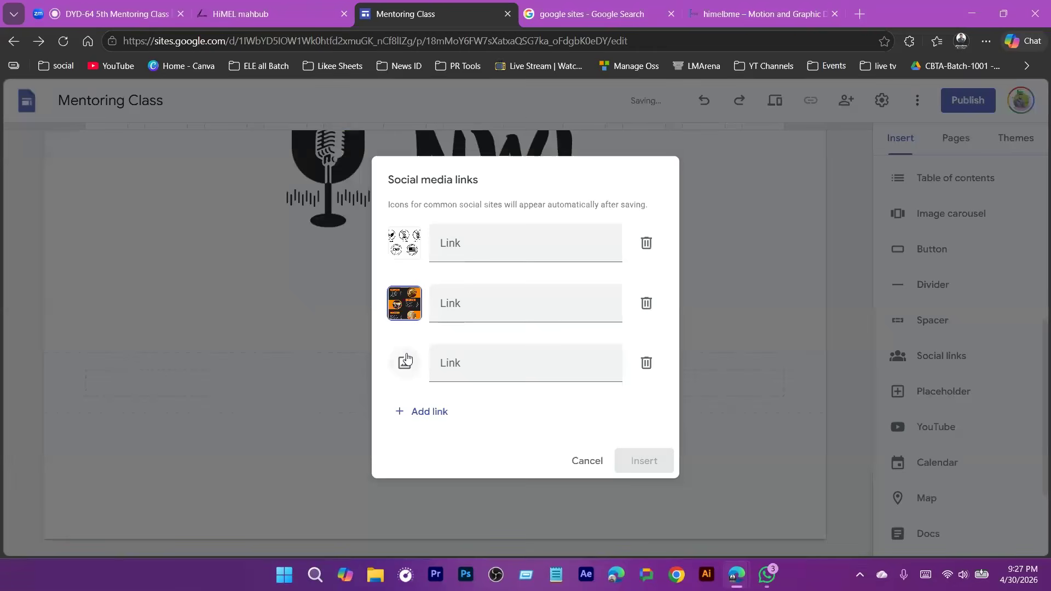
- Upload Shopify_logo_2018.svg.png from the Downloads folder as the third social link's icon
{"action": "left_click", "coordinate": [405, 361]}
{"action": "left_click", "coordinate": [414, 395]}
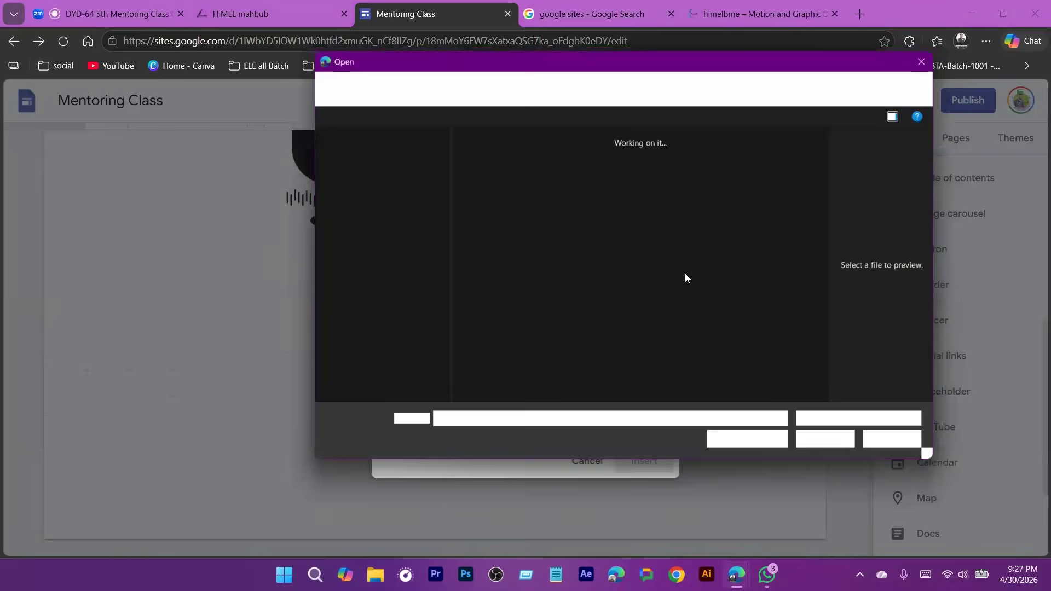
{"action": "left_click", "coordinate": [551, 270]}
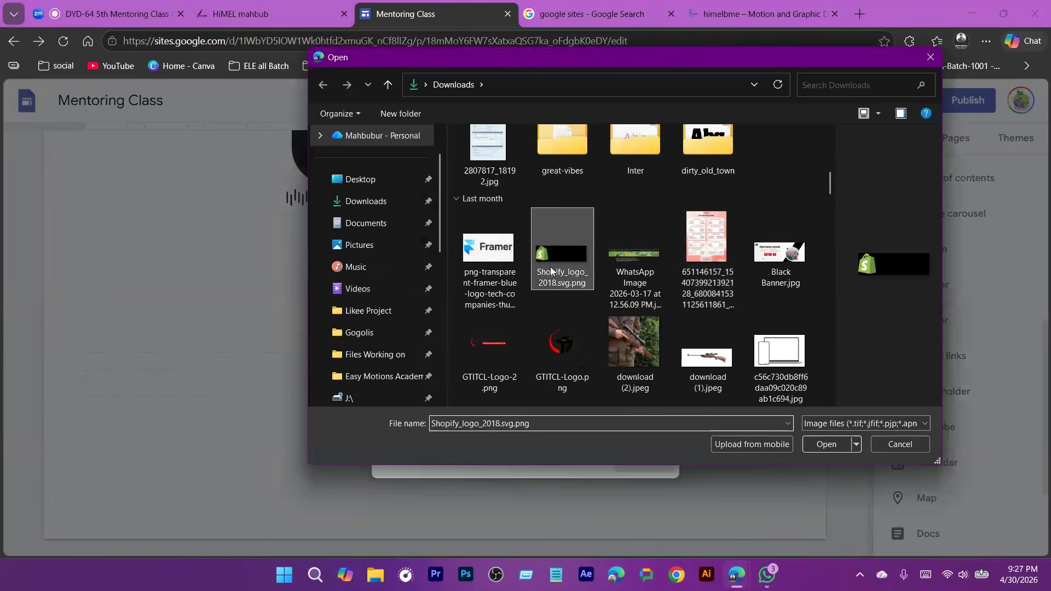
{"action": "double_click", "coordinate": [550, 267]}
{"action": "left_click", "coordinate": [477, 247]}
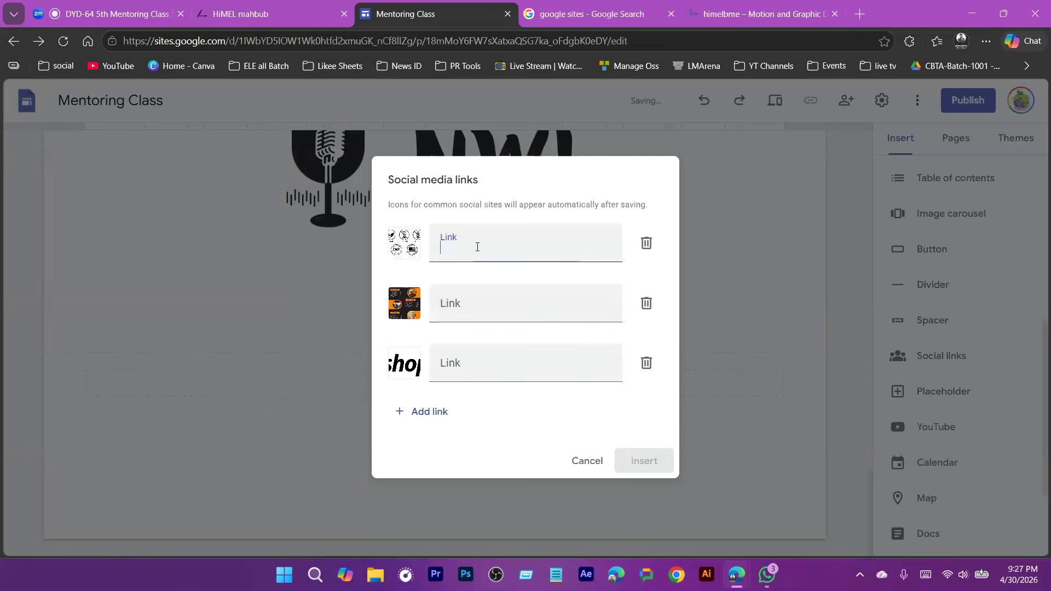
{"action": "type", "text": "https://himelbme.com/"}
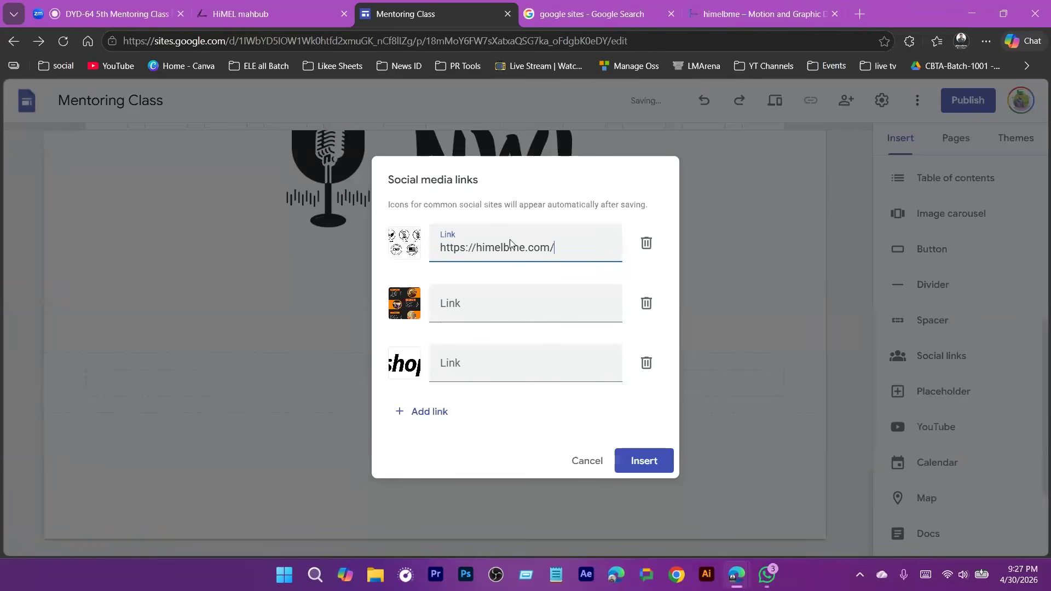
{"action": "left_click", "coordinate": [487, 304]}
{"action": "type", "text": "https://himelbme.com/"}
{"action": "left_click", "coordinate": [465, 366]}
{"action": "type", "text": "https://himelbme.com/"}
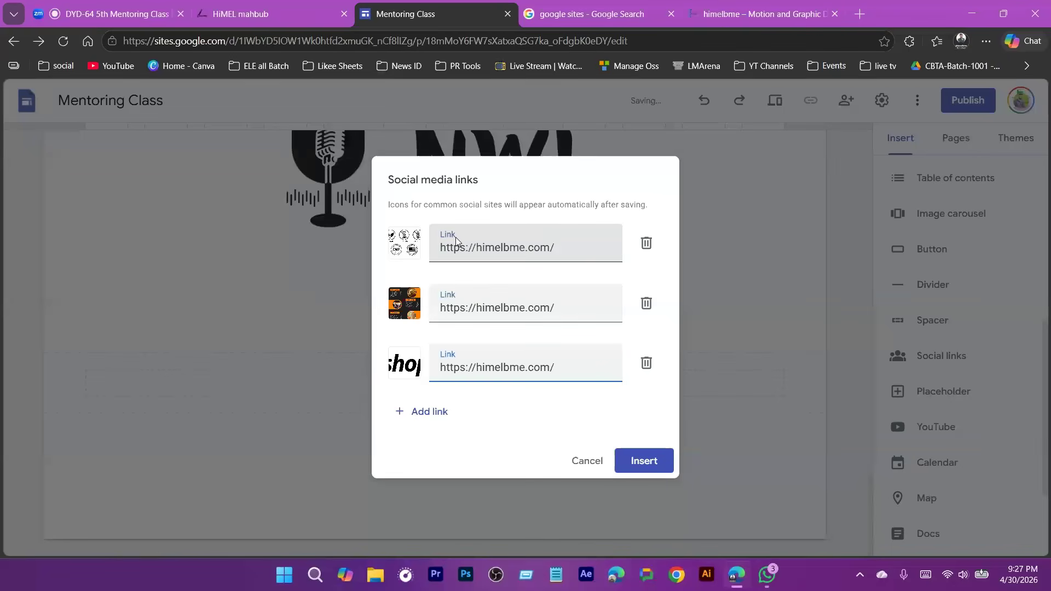
{"action": "left_click", "coordinate": [665, 461]}
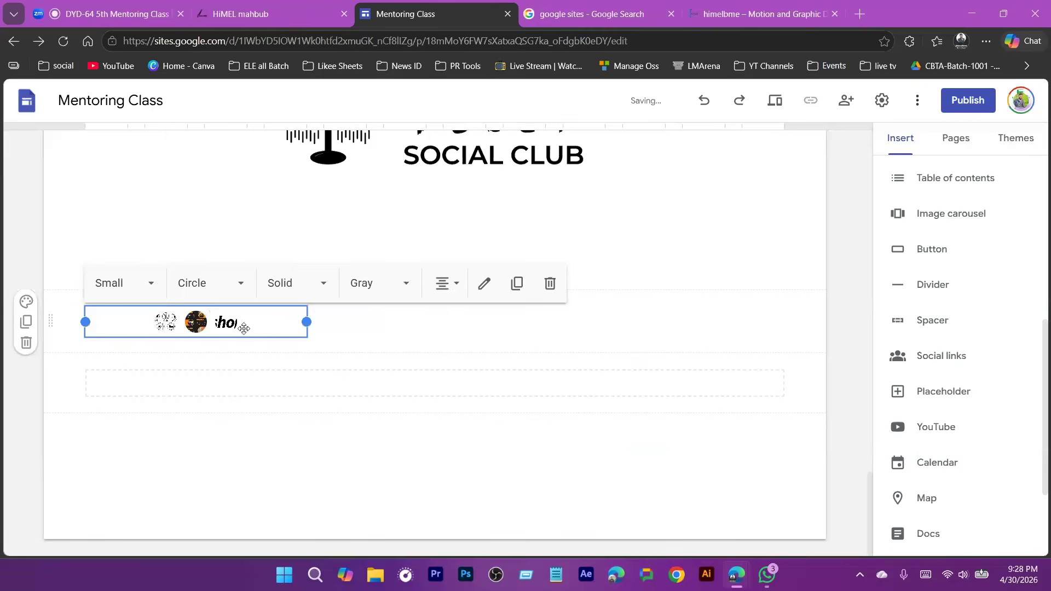
- Widen the social links block and set its icon color to Colored
{"action": "left_click_drag", "start_coordinate": [313, 337], "coordinate": [367, 324]}
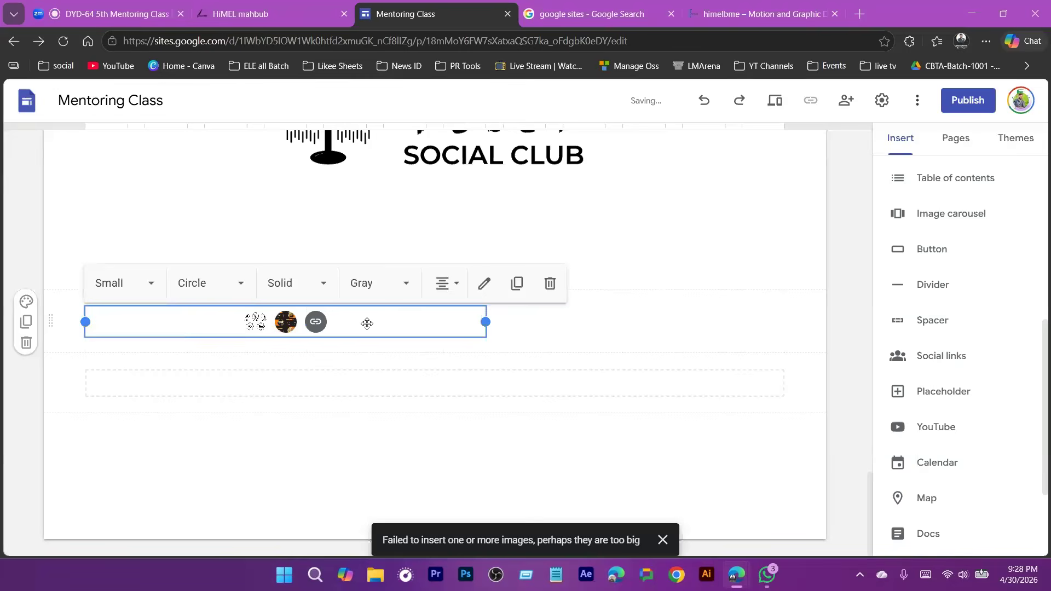
{"action": "left_click", "coordinate": [406, 286]}
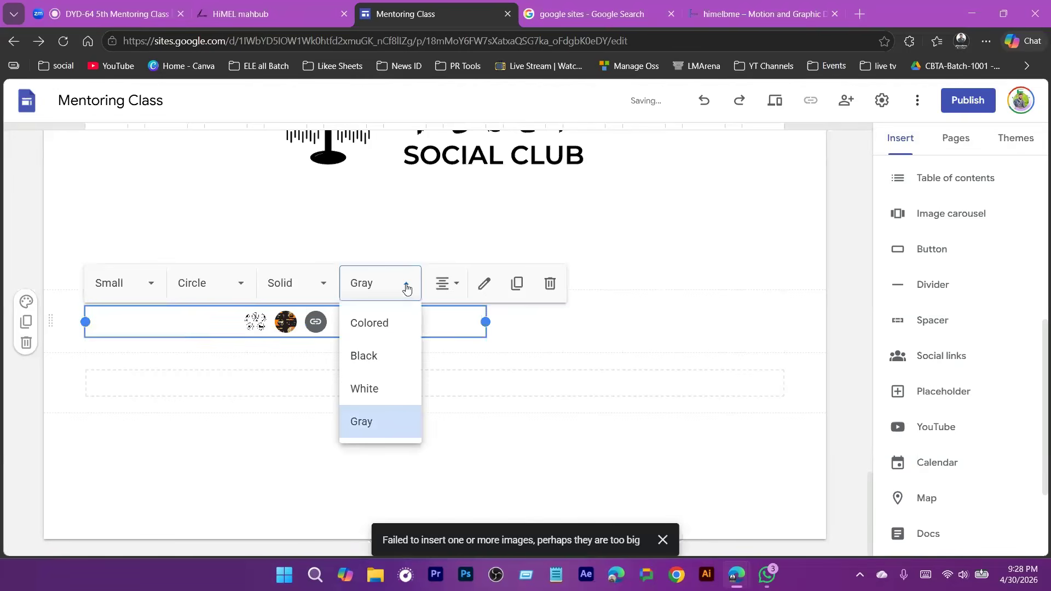
{"action": "left_click", "coordinate": [404, 324]}
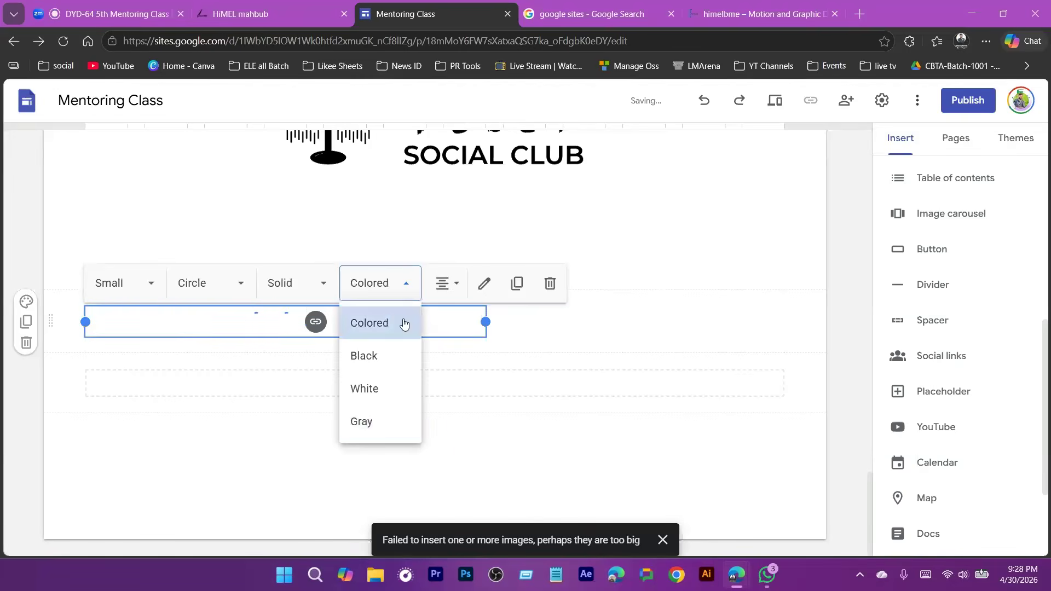
- Try the Outline style on the social icons and return them to Solid
{"action": "left_click", "coordinate": [307, 280]}
{"action": "left_click", "coordinate": [294, 368]}
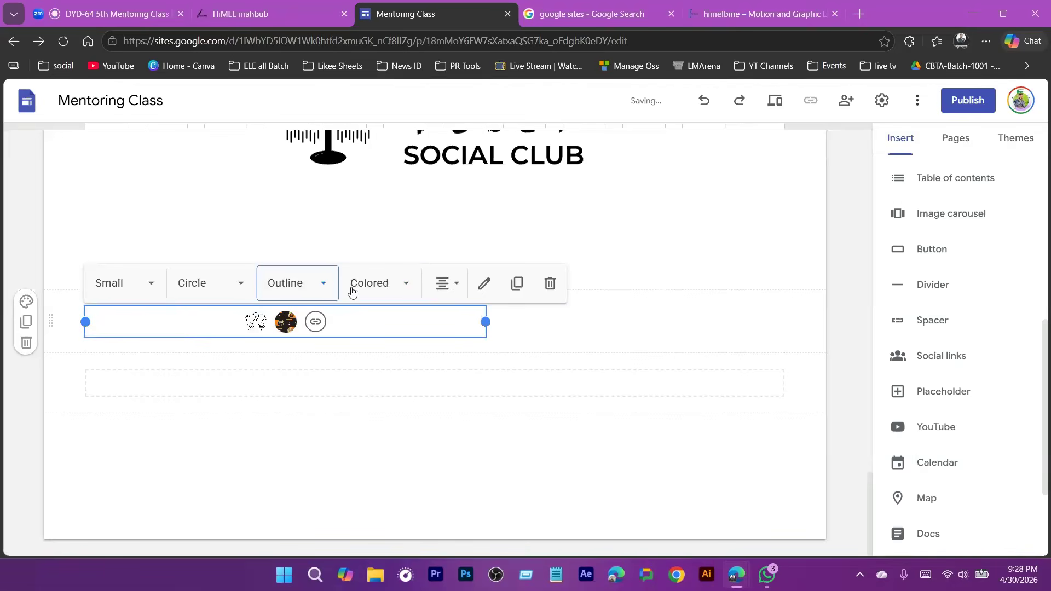
{"action": "left_click", "coordinate": [312, 283]}
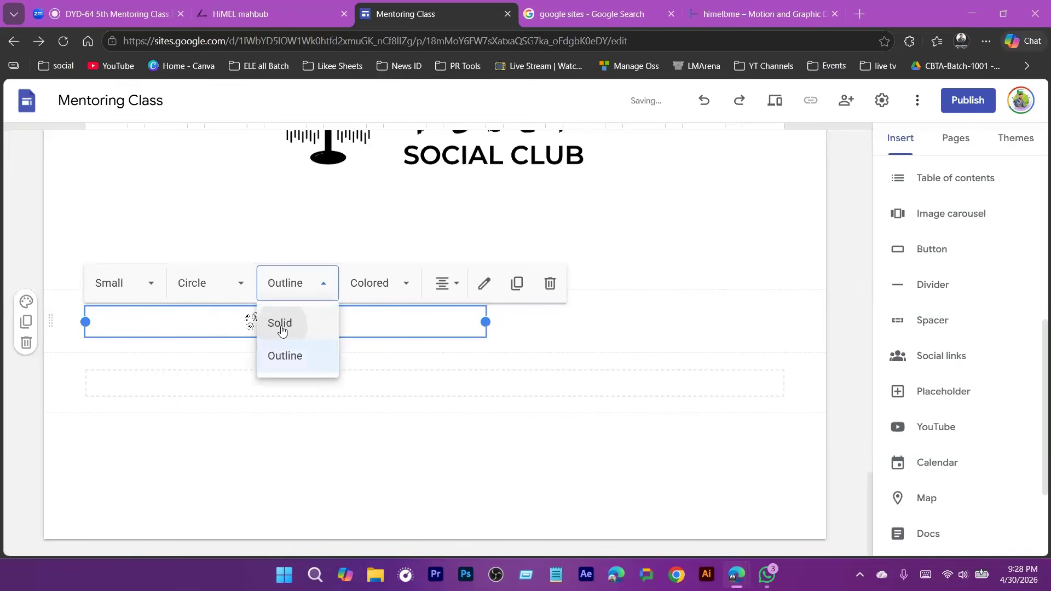
{"action": "left_click", "coordinate": [280, 324]}
- Set the social icons' shape to Square and their size to Large
{"action": "left_click", "coordinate": [210, 283]}
{"action": "left_click", "coordinate": [216, 389]}
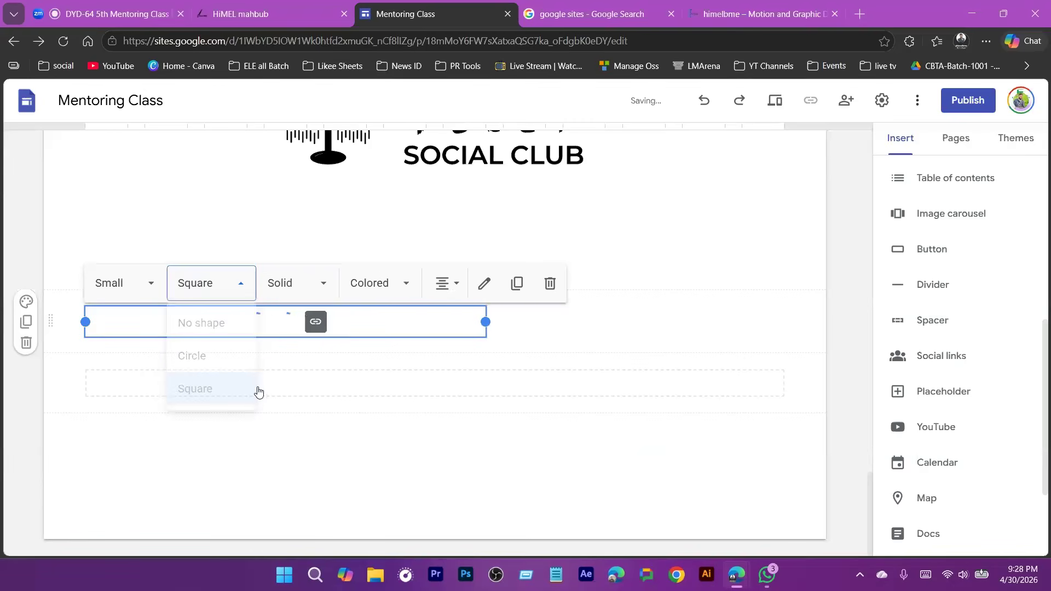
{"action": "left_click", "coordinate": [149, 287]}
{"action": "left_click", "coordinate": [132, 363]}
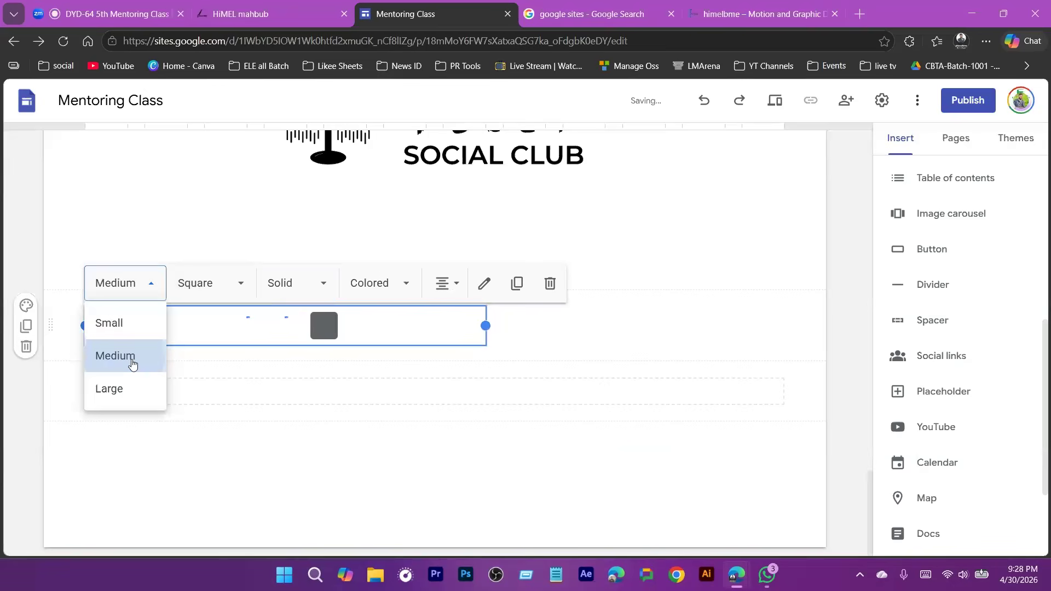
{"action": "left_click", "coordinate": [112, 388]}
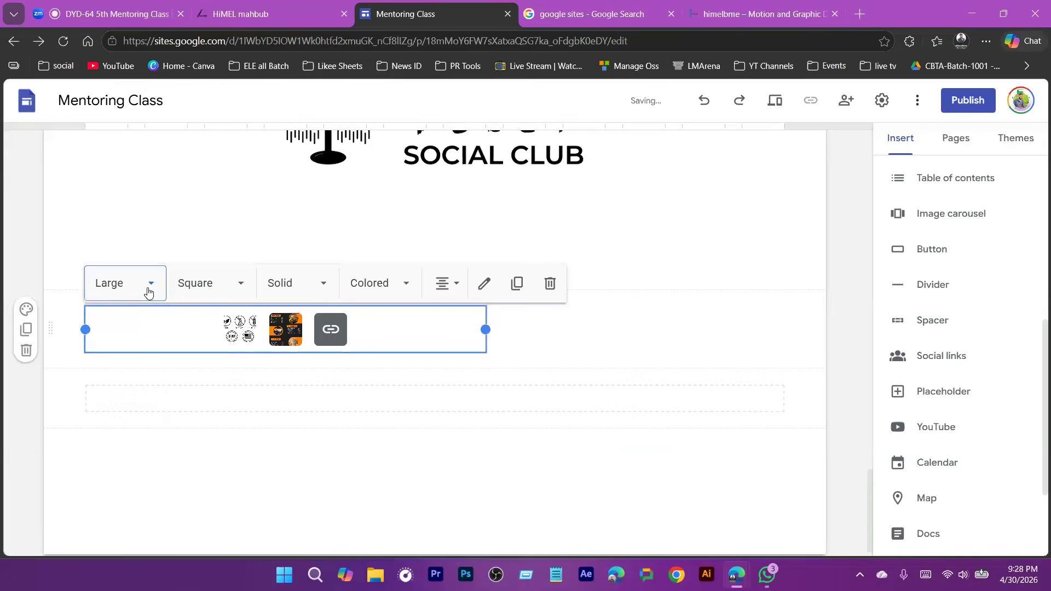
{"action": "left_click", "coordinate": [148, 292]}
- Adjust the social links block so its icons sit centered in the section above the spacer
{"action": "left_click", "coordinate": [574, 359]}
{"action": "left_click", "coordinate": [391, 340]}
{"action": "left_click_drag", "start_coordinate": [392, 340], "coordinate": [466, 387]}
- Review the page from the introduction down to the social links and look over the available insert elements
{"action": "scroll", "coordinate": [647, 353], "scroll_direction": "up", "scroll_amount": 6}
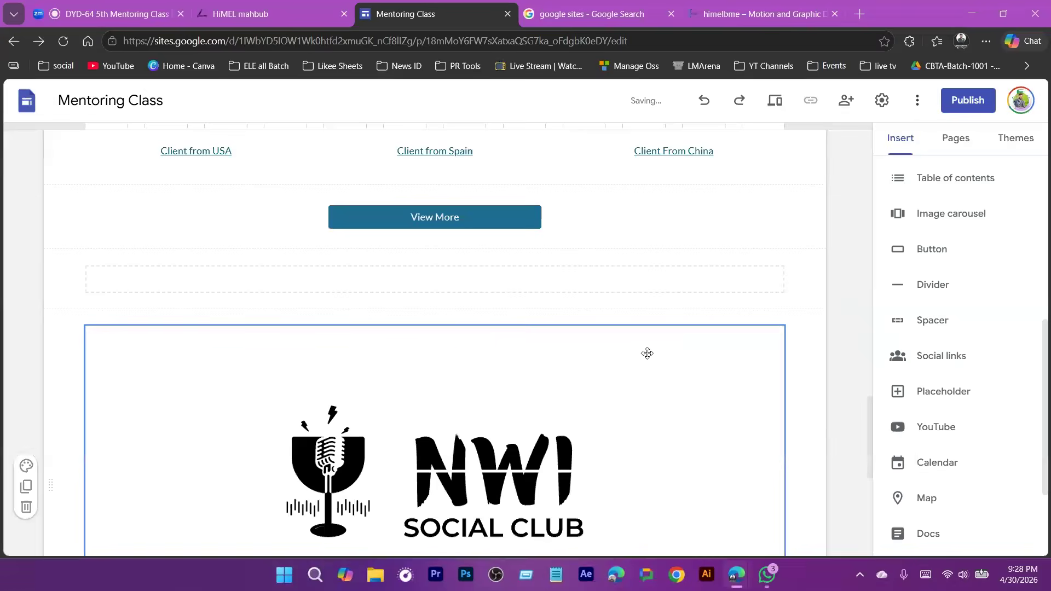
{"action": "scroll", "coordinate": [647, 353], "scroll_direction": "down", "scroll_amount": 5}
{"action": "scroll", "coordinate": [833, 335], "scroll_direction": "down", "scroll_amount": 2}
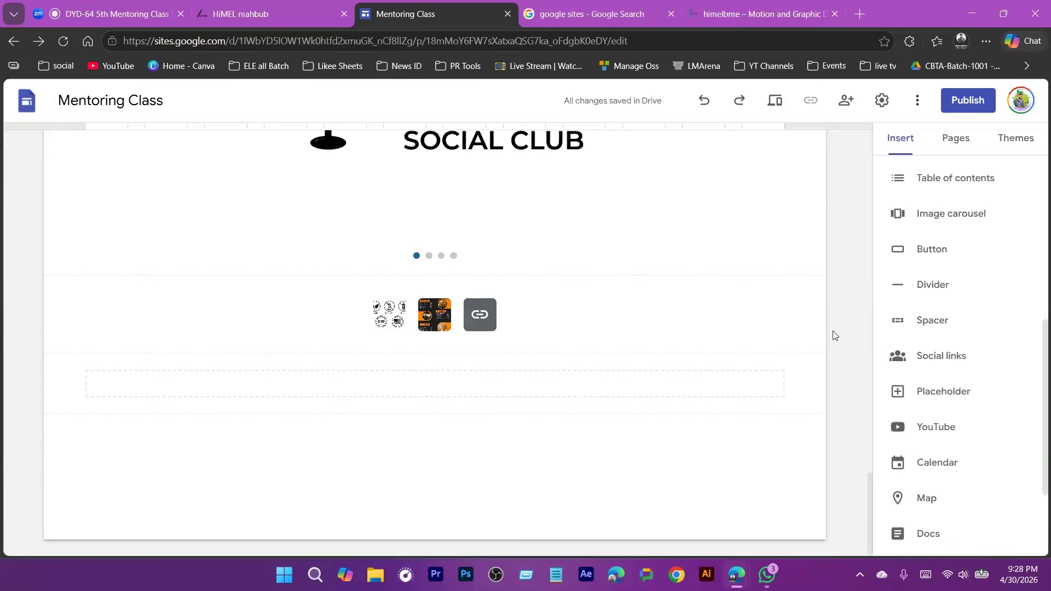
{"action": "scroll", "coordinate": [1006, 396], "scroll_direction": "down", "scroll_amount": 2}
{"action": "scroll", "coordinate": [980, 377], "scroll_direction": "down", "scroll_amount": 1}
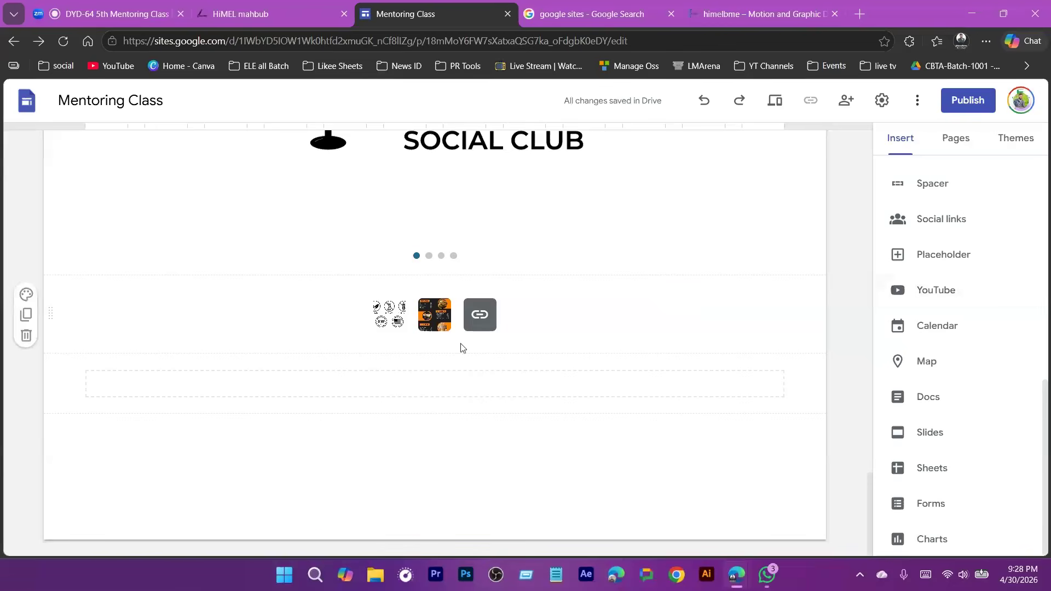
{"action": "scroll", "coordinate": [574, 369], "scroll_direction": "up", "scroll_amount": 10}
{"action": "scroll", "coordinate": [575, 369], "scroll_direction": "up", "scroll_amount": 10}
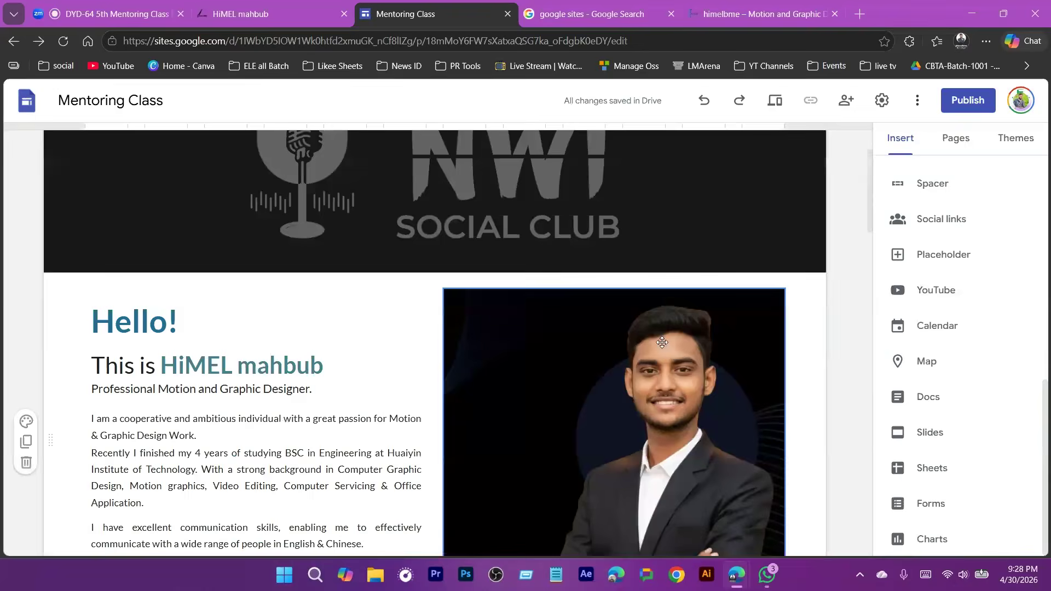
{"action": "scroll", "coordinate": [662, 342], "scroll_direction": "down", "scroll_amount": 8}
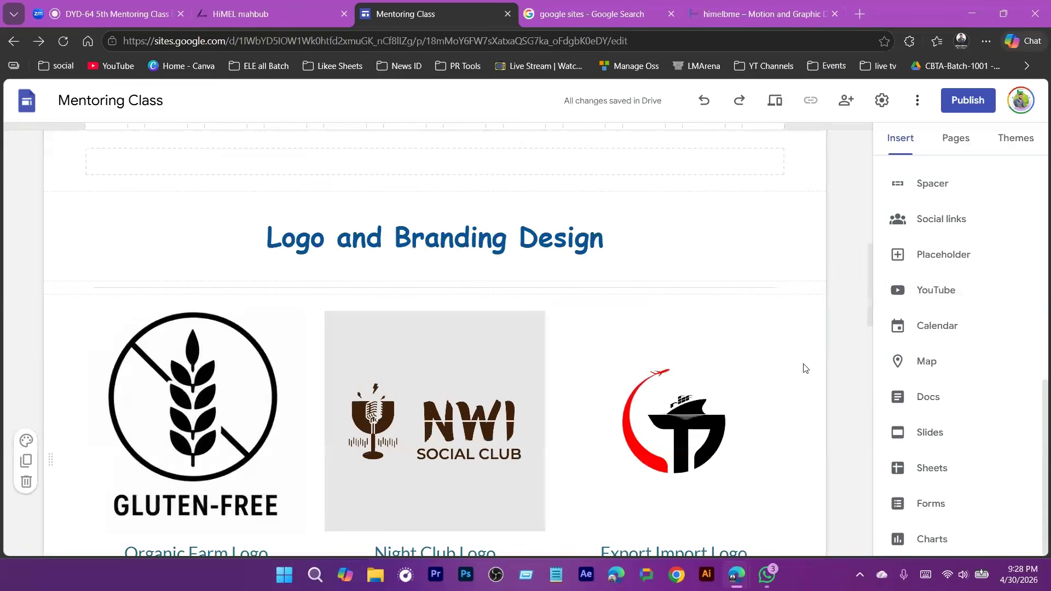
{"action": "scroll", "coordinate": [804, 368], "scroll_direction": "down", "scroll_amount": 10}
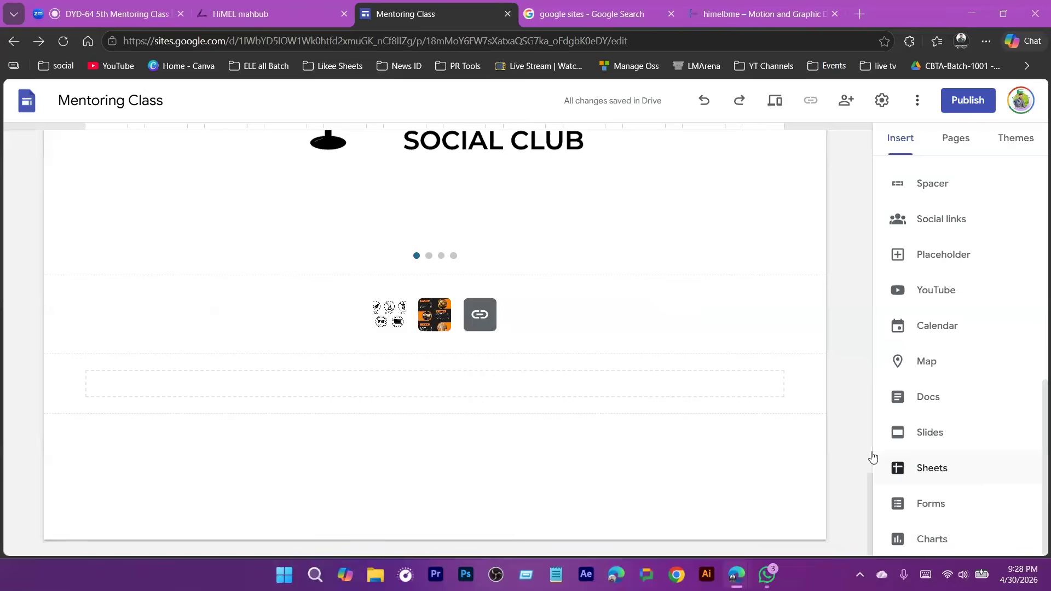
{"action": "scroll", "coordinate": [934, 335], "scroll_direction": "up", "scroll_amount": 3}
{"action": "scroll", "coordinate": [934, 335], "scroll_direction": "up", "scroll_amount": 2}
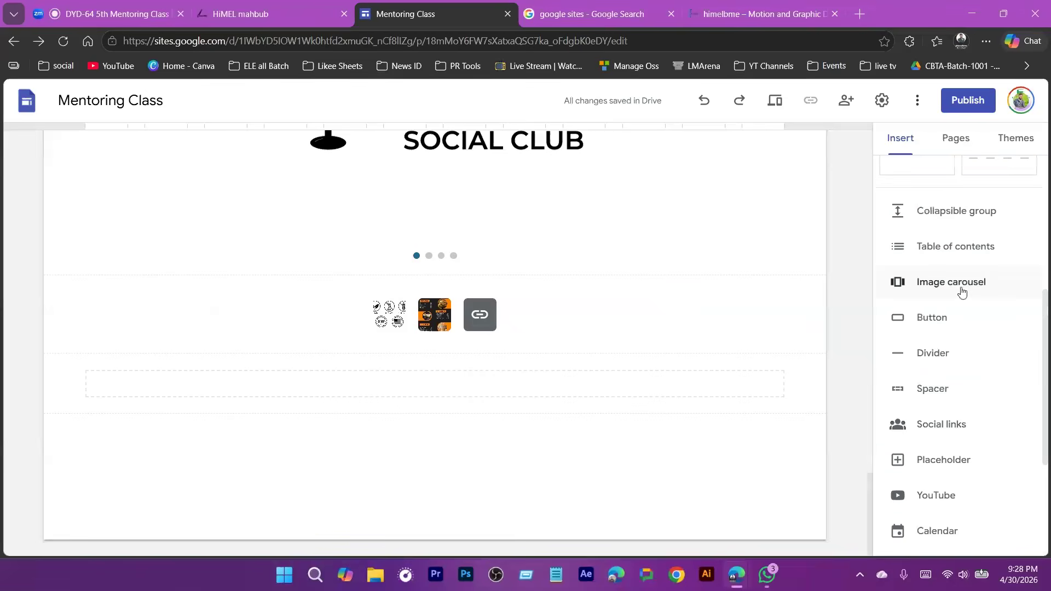
{"action": "scroll", "coordinate": [474, 362], "scroll_direction": "up", "scroll_amount": 1}
{"action": "scroll", "coordinate": [474, 361], "scroll_direction": "up", "scroll_amount": 10}
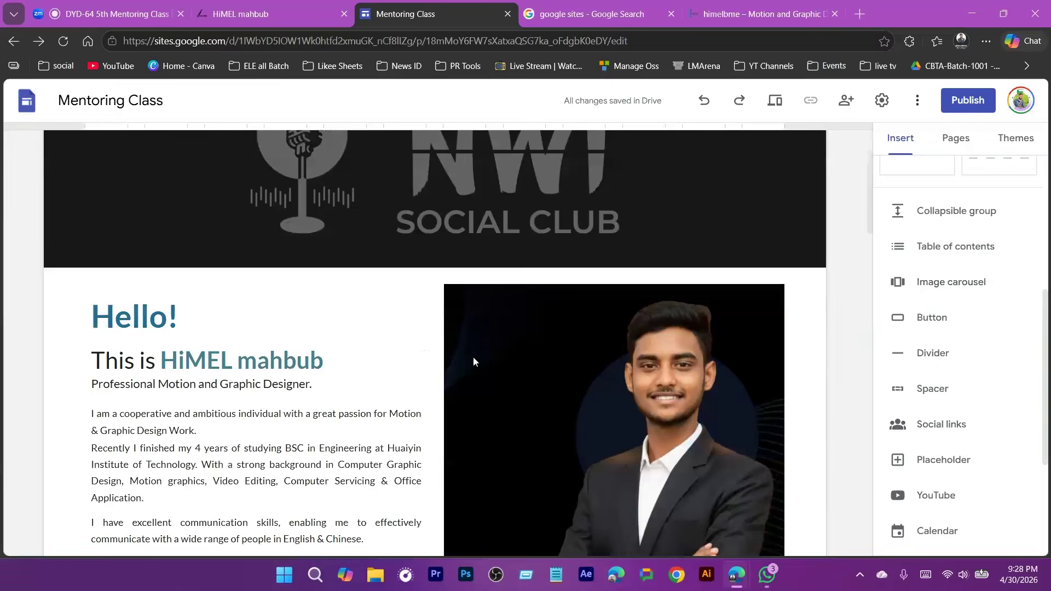
{"action": "scroll", "coordinate": [474, 362], "scroll_direction": "down", "scroll_amount": 10}
{"action": "scroll", "coordinate": [381, 444], "scroll_direction": "down", "scroll_amount": 5}
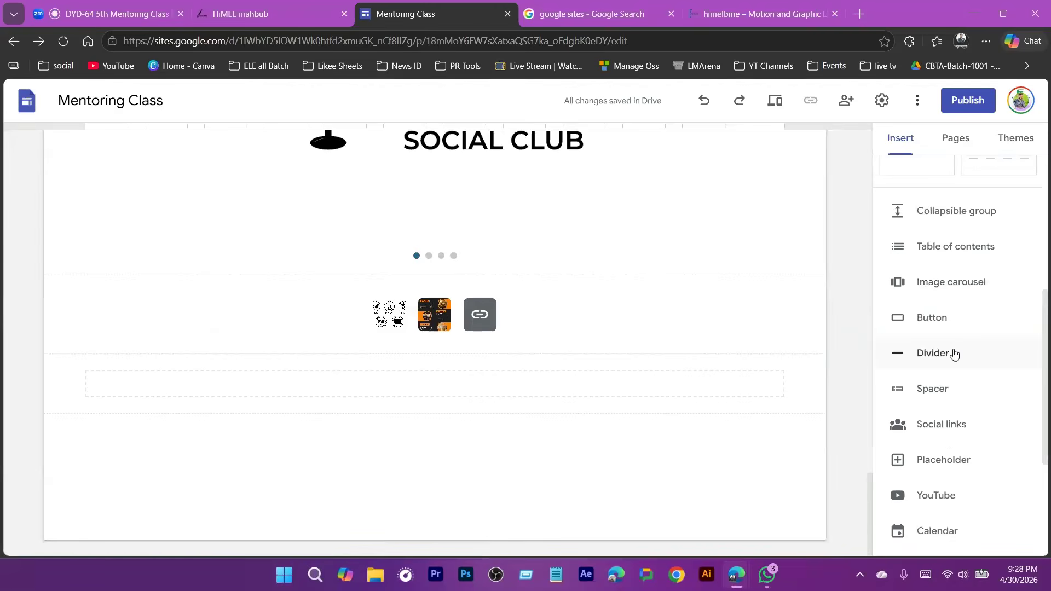
- Insert a text box below the spacer and copy the heading "Contact for Your Project" from the published portfolio site
{"action": "scroll", "coordinate": [953, 354], "scroll_direction": "up", "scroll_amount": 5}
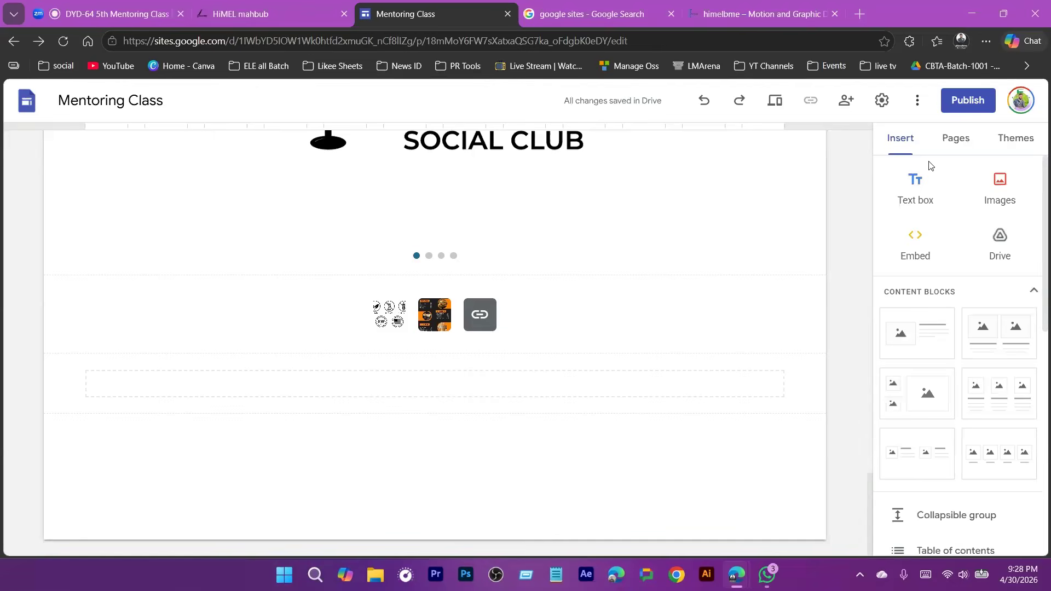
{"action": "left_click", "coordinate": [923, 181]}
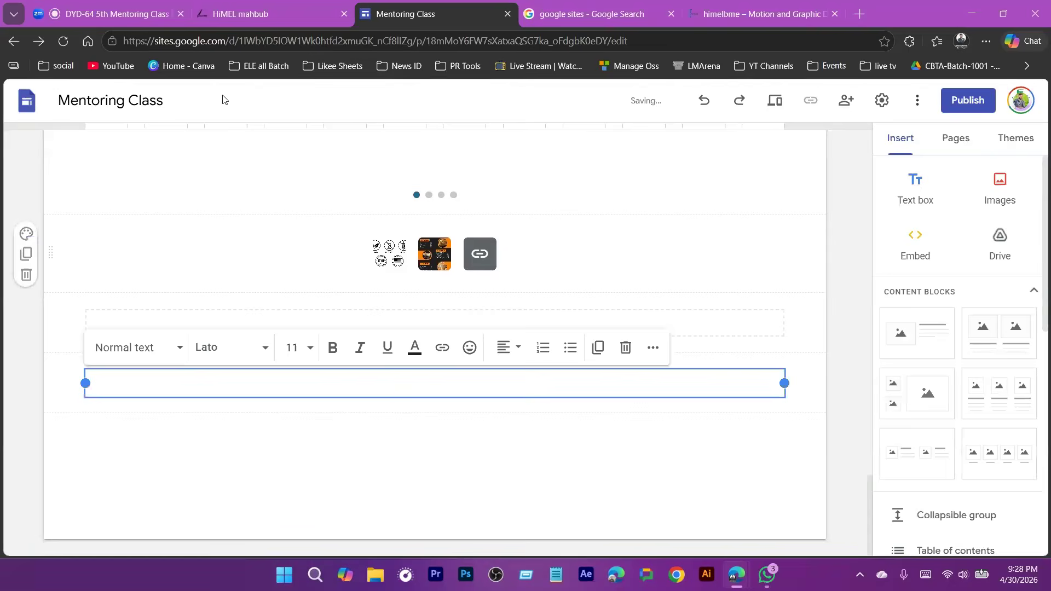
{"action": "left_click", "coordinate": [235, 14]}
{"action": "scroll", "coordinate": [370, 405], "scroll_direction": "down", "scroll_amount": 15}
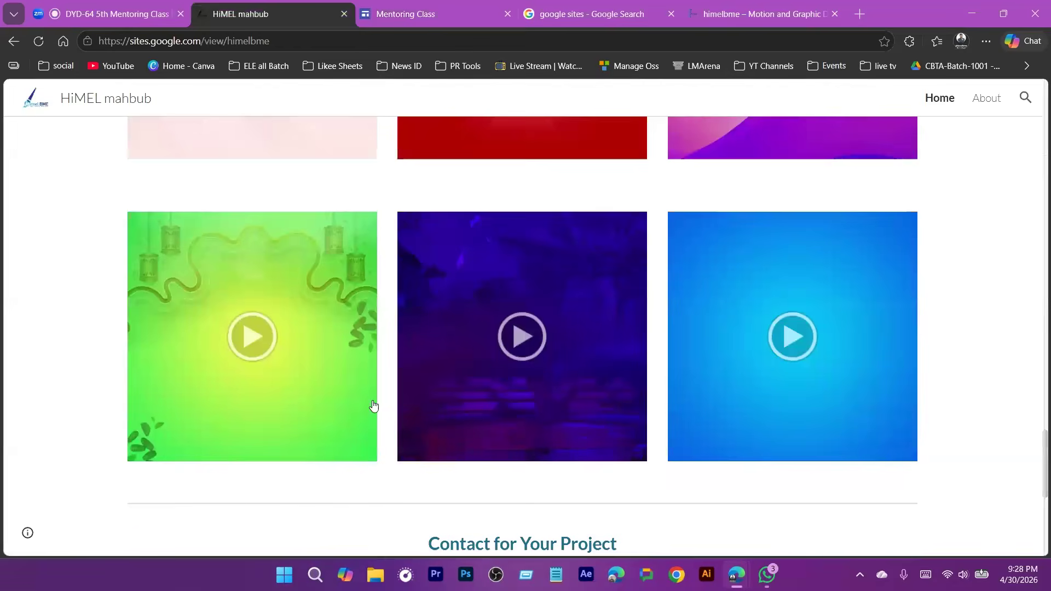
{"action": "scroll", "coordinate": [373, 406], "scroll_direction": "down", "scroll_amount": 7}
{"action": "left_click_drag", "start_coordinate": [428, 157], "coordinate": [658, 159]}
{"action": "key", "text": "ctrl+c"}
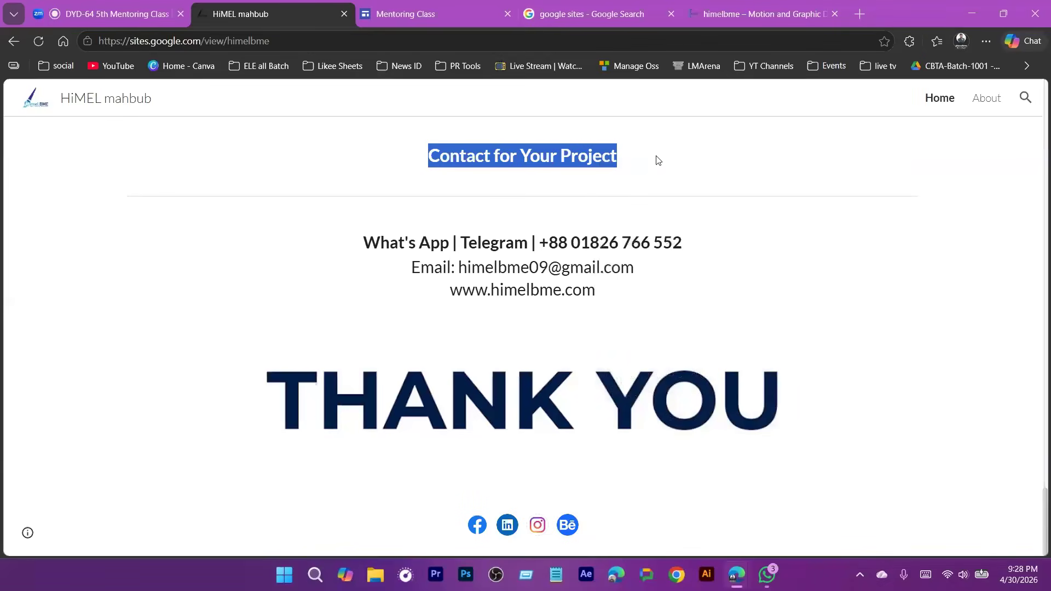
- Paste the copied heading into the new text box of the Mentoring Class site and remove the blank line below it
{"action": "left_click", "coordinate": [407, 11]}
{"action": "key", "text": "ctrl+v"}
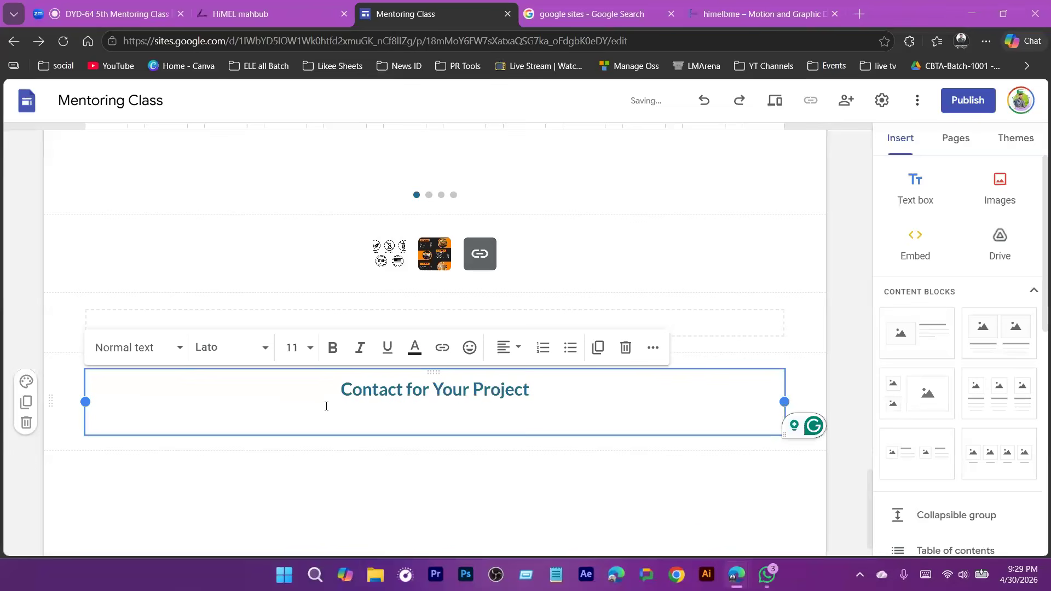
{"action": "key", "text": "BackSpace"}
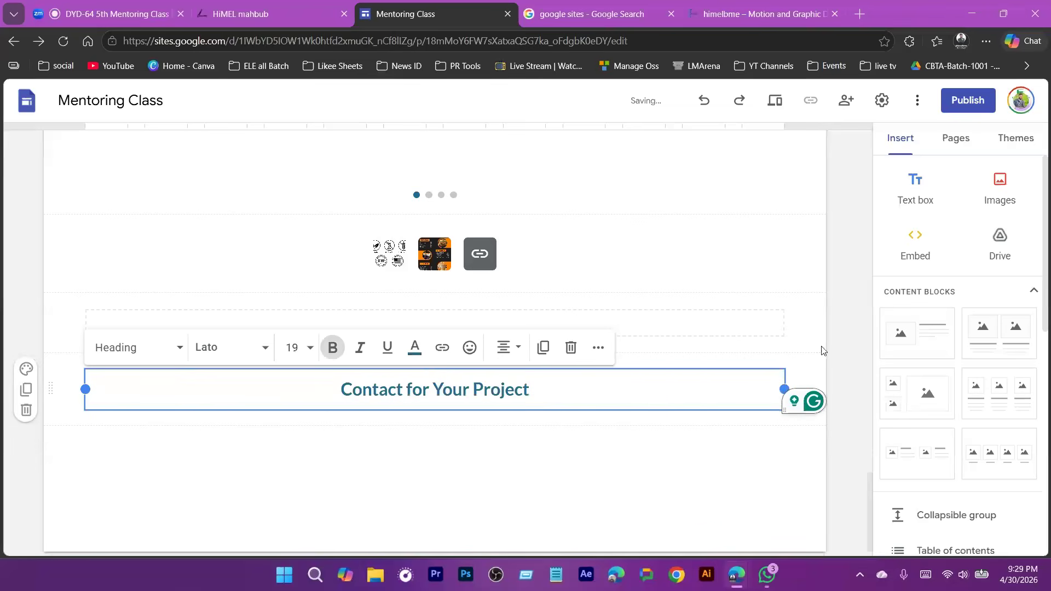
{"action": "left_click", "coordinate": [821, 346]}
- Switch back to the contact section of the published portfolio site
{"action": "key", "text": "ctrl+shift+Tab"}
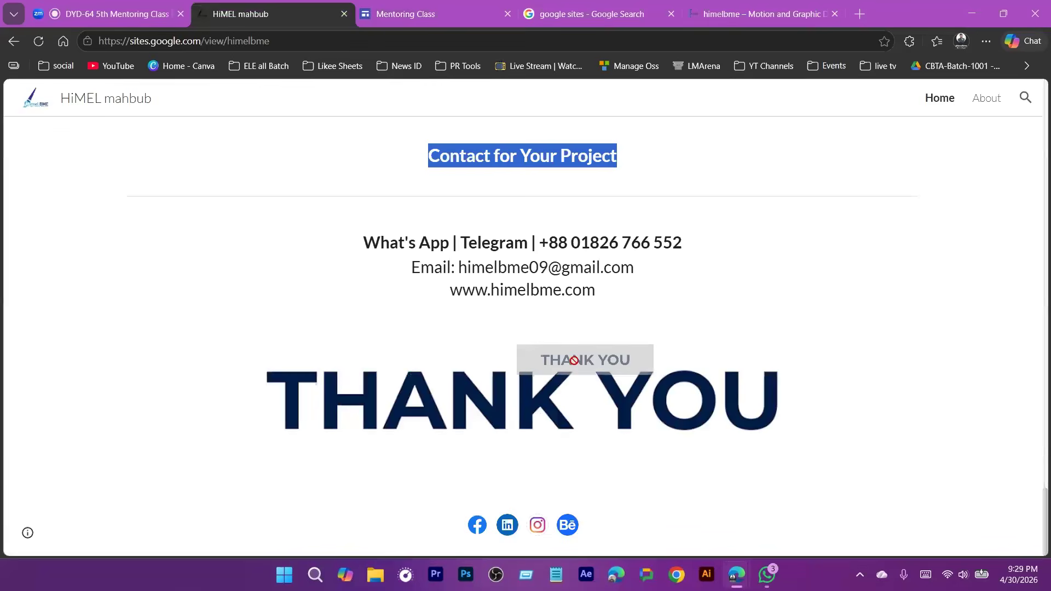